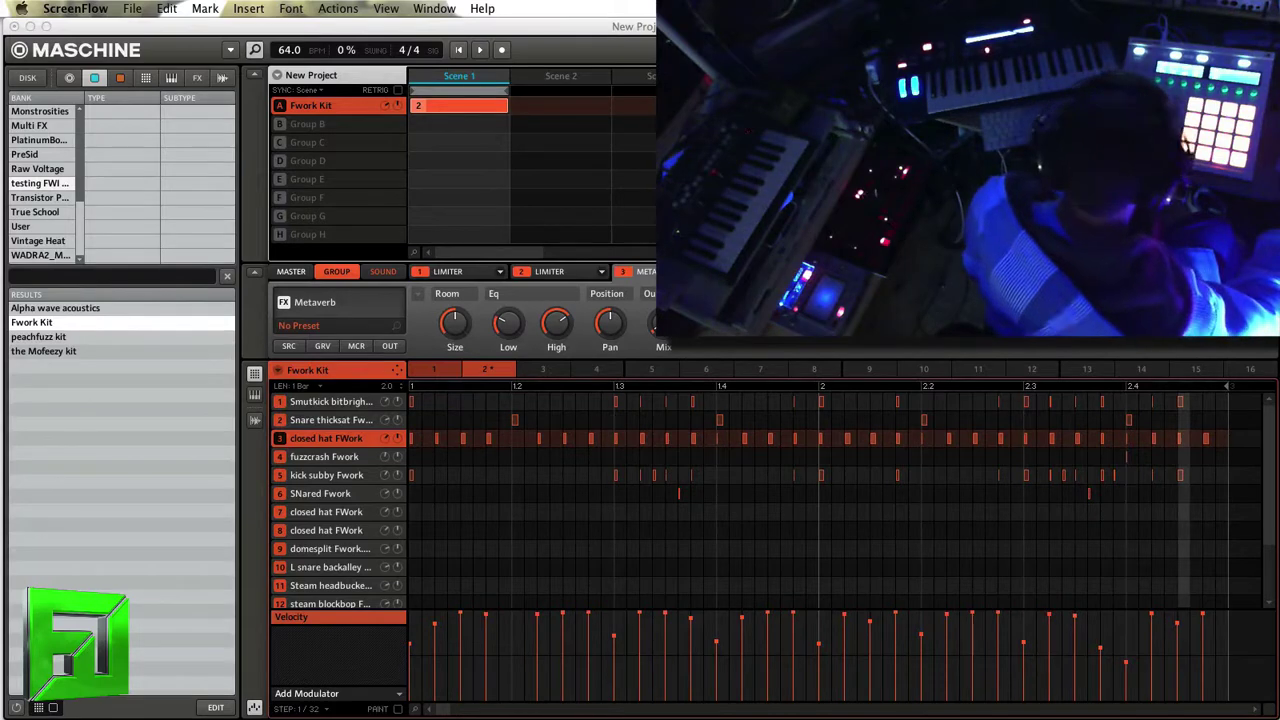
# Step: Select the empty Group B in the project
pyautogui.click(342, 124)
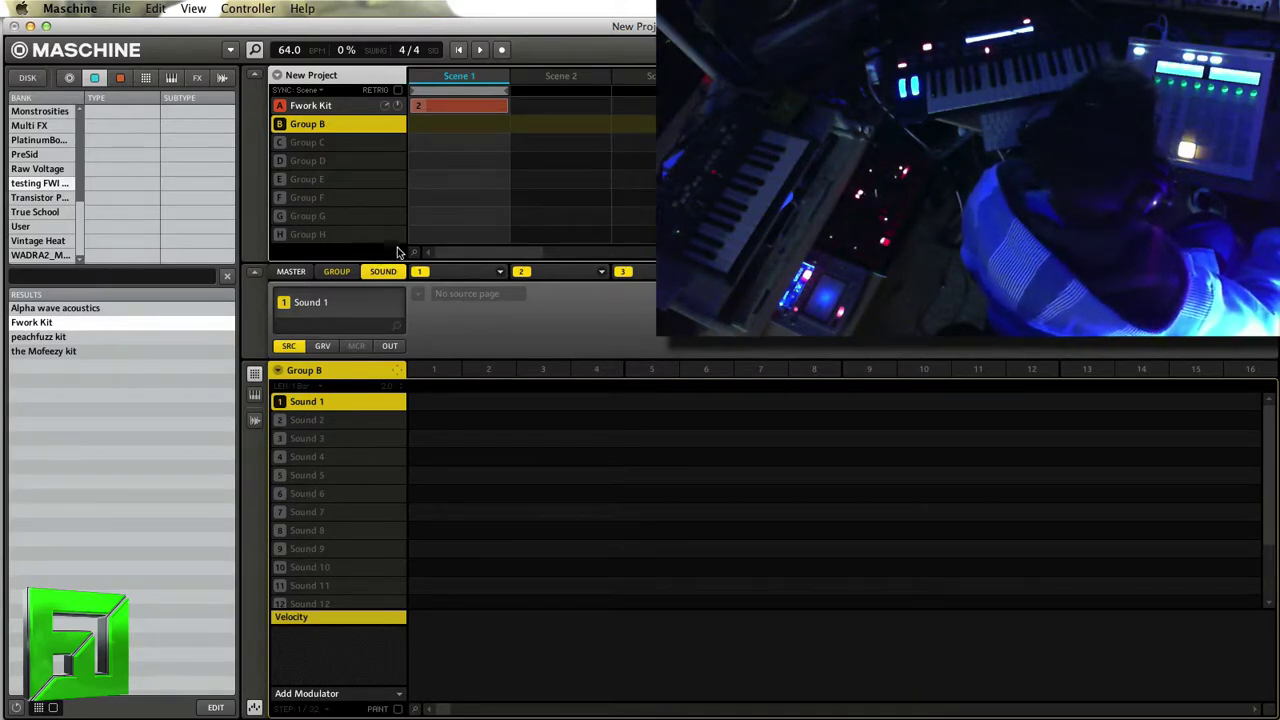
pyautogui.click(502, 277)
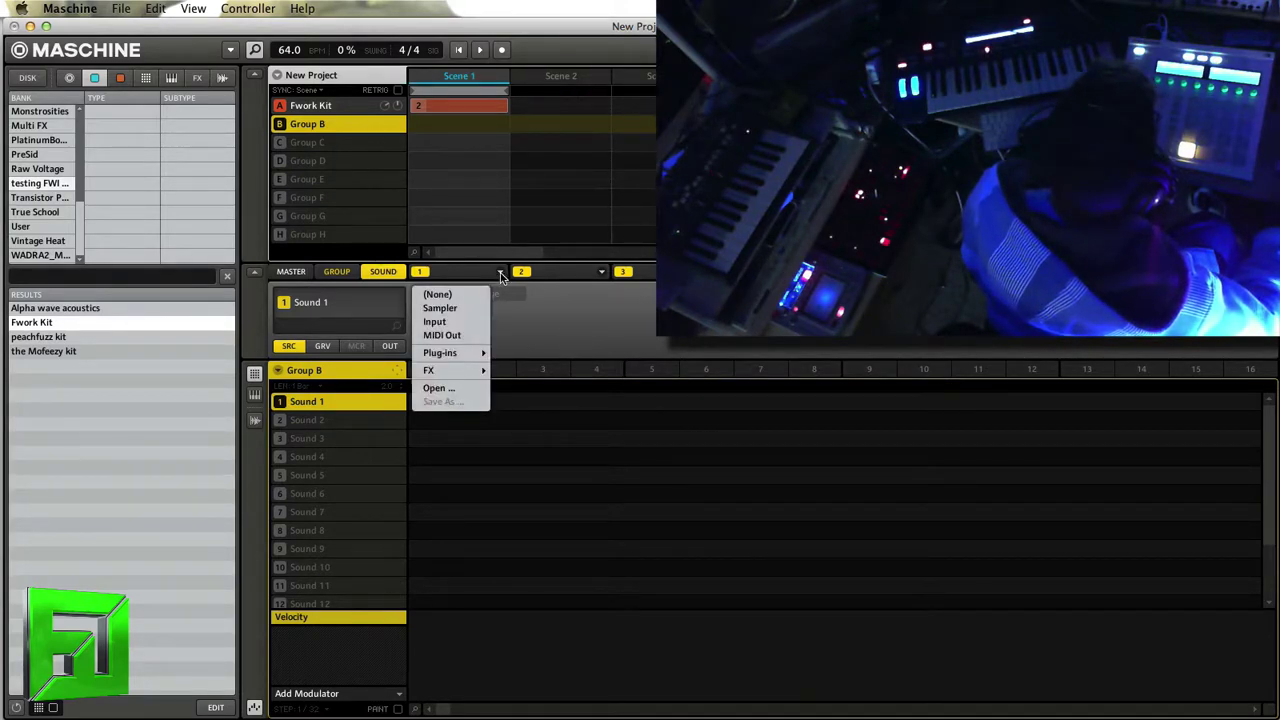
pyautogui.moveTo(441, 355)
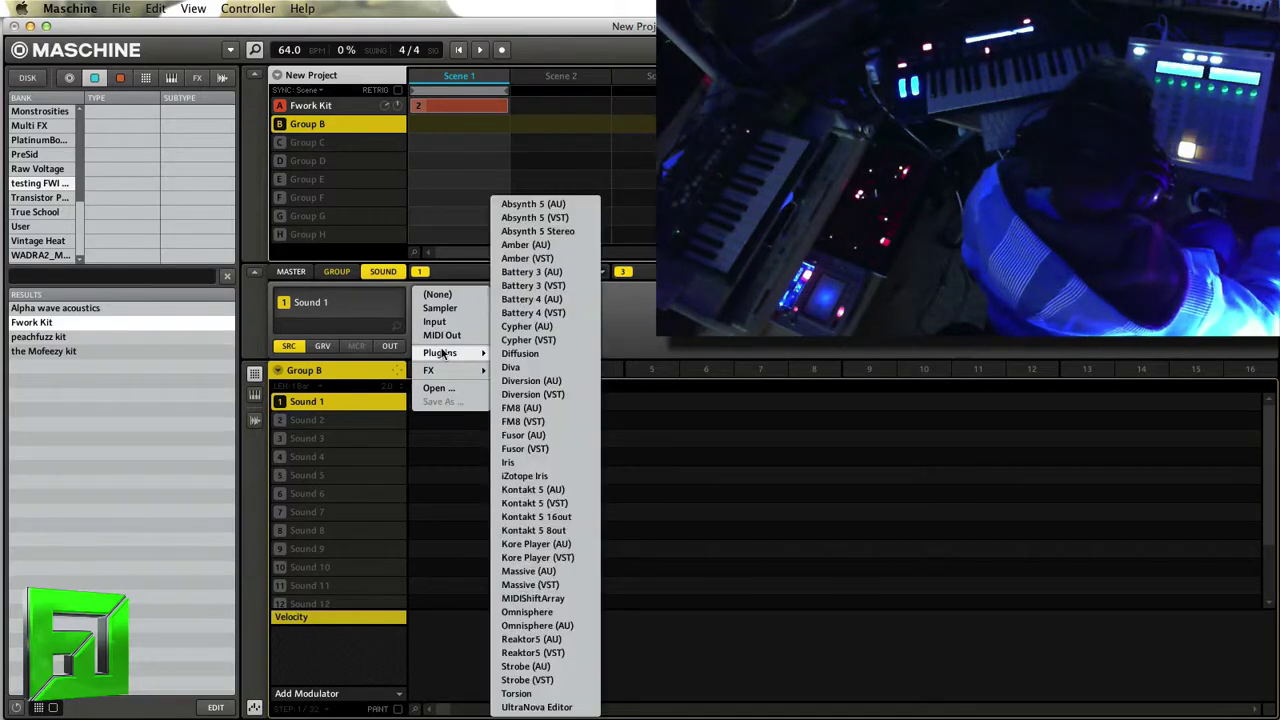
pyautogui.click(616, 282)
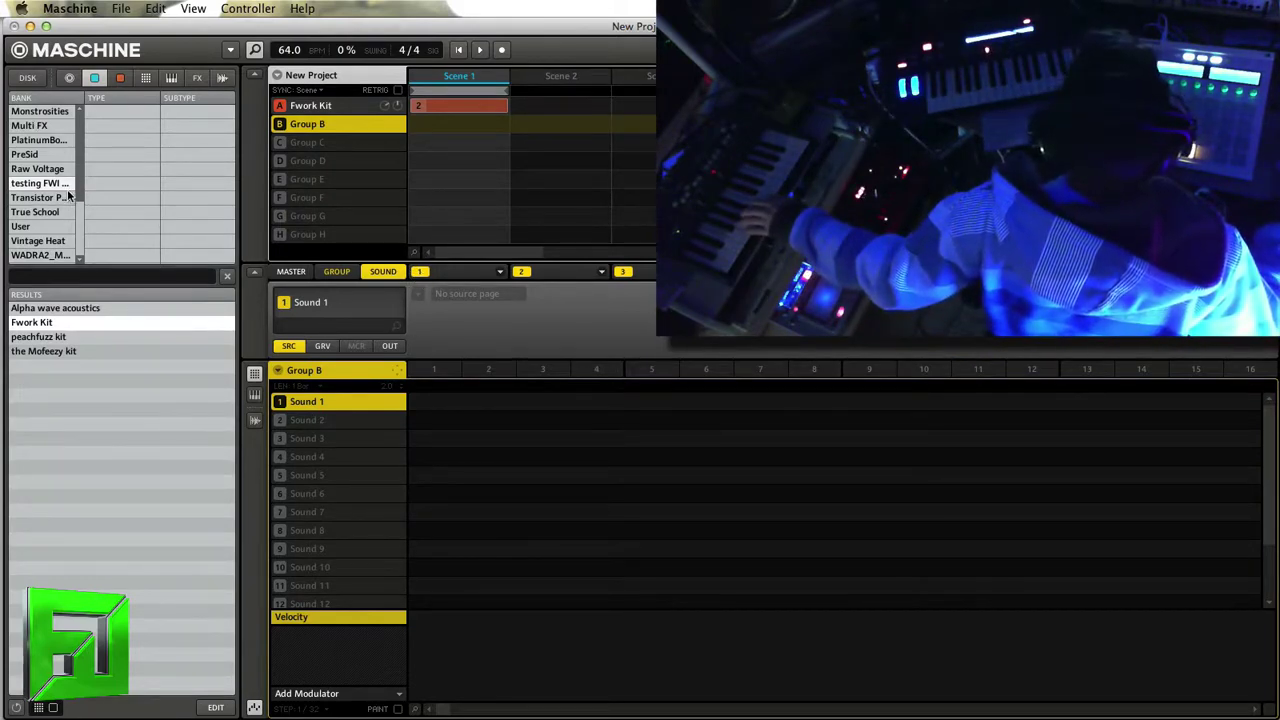
pyautogui.click(478, 279)
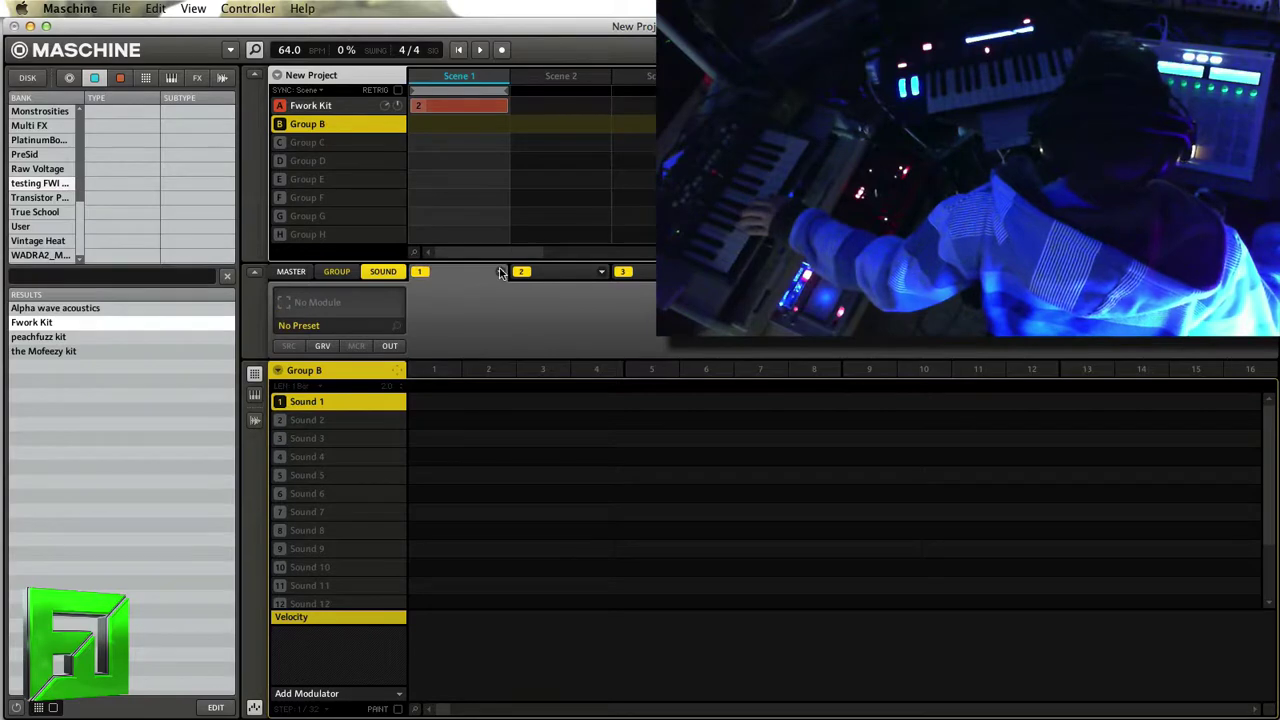
pyautogui.click(500, 273)
pyautogui.moveTo(460, 356)
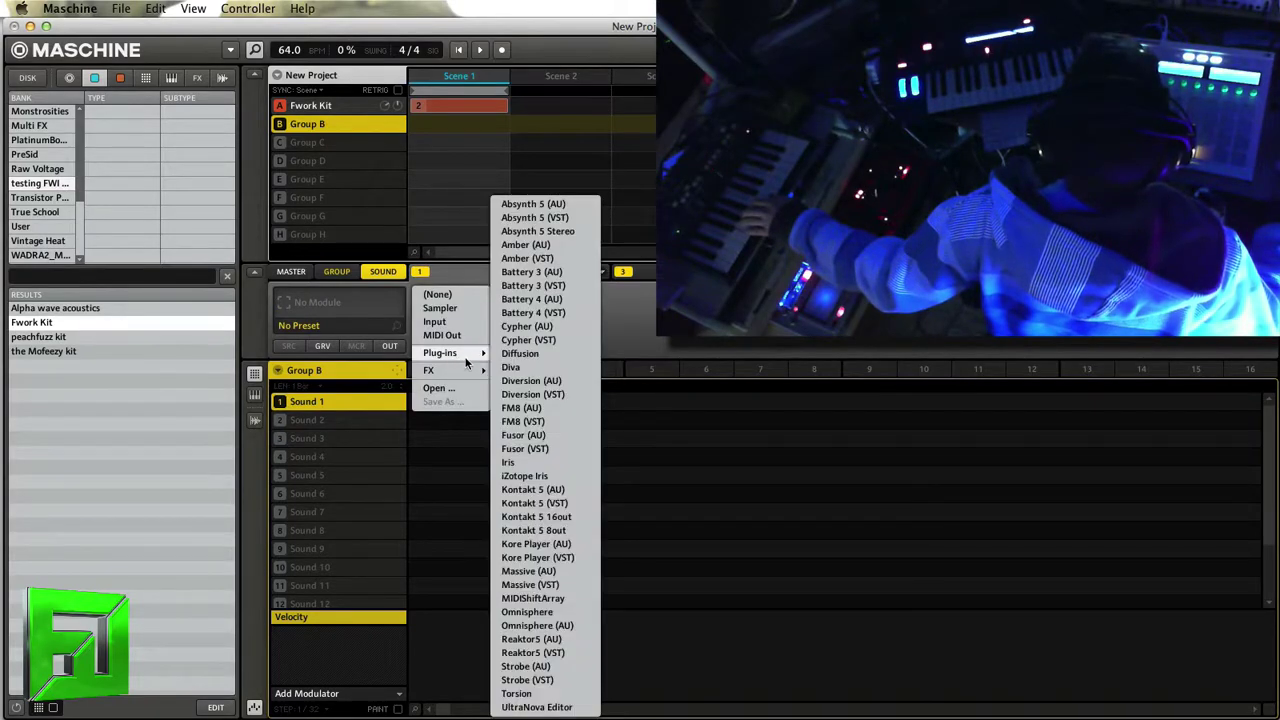
pyautogui.click(520, 368)
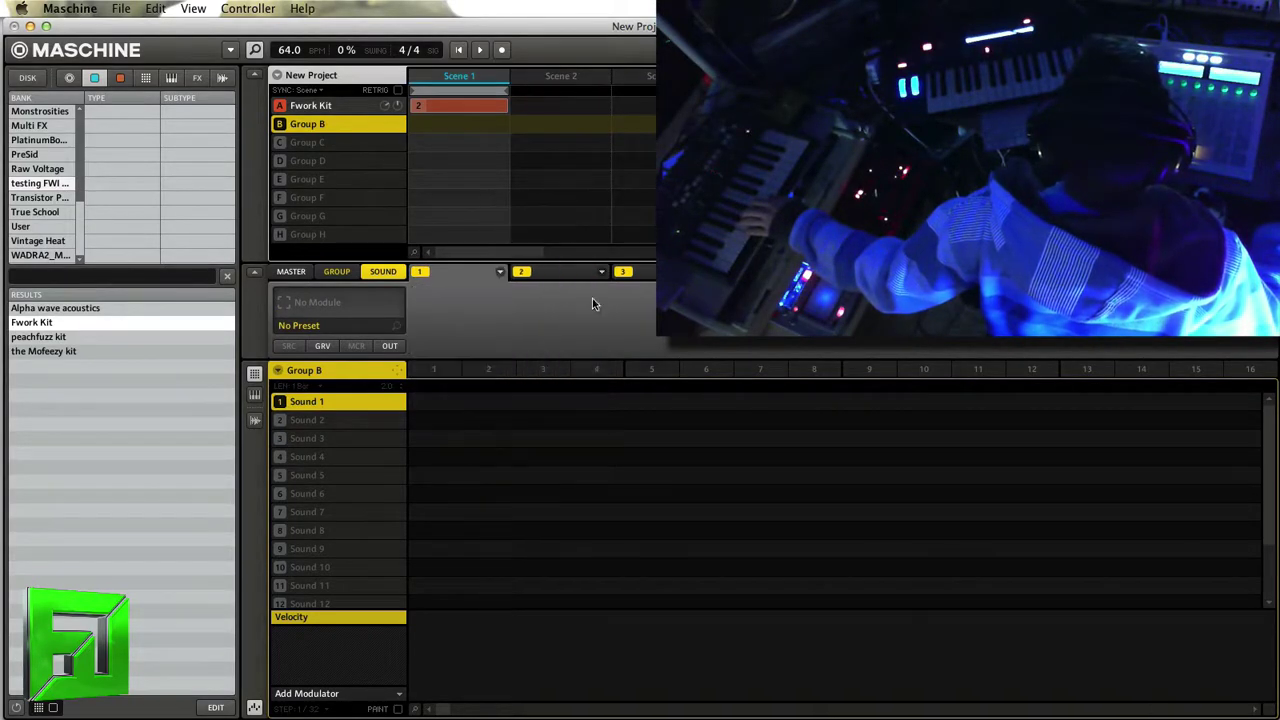
# Step: Record an external sample into Sound 1 of Group B from input In 2 L+R
pyautogui.click(255, 418)
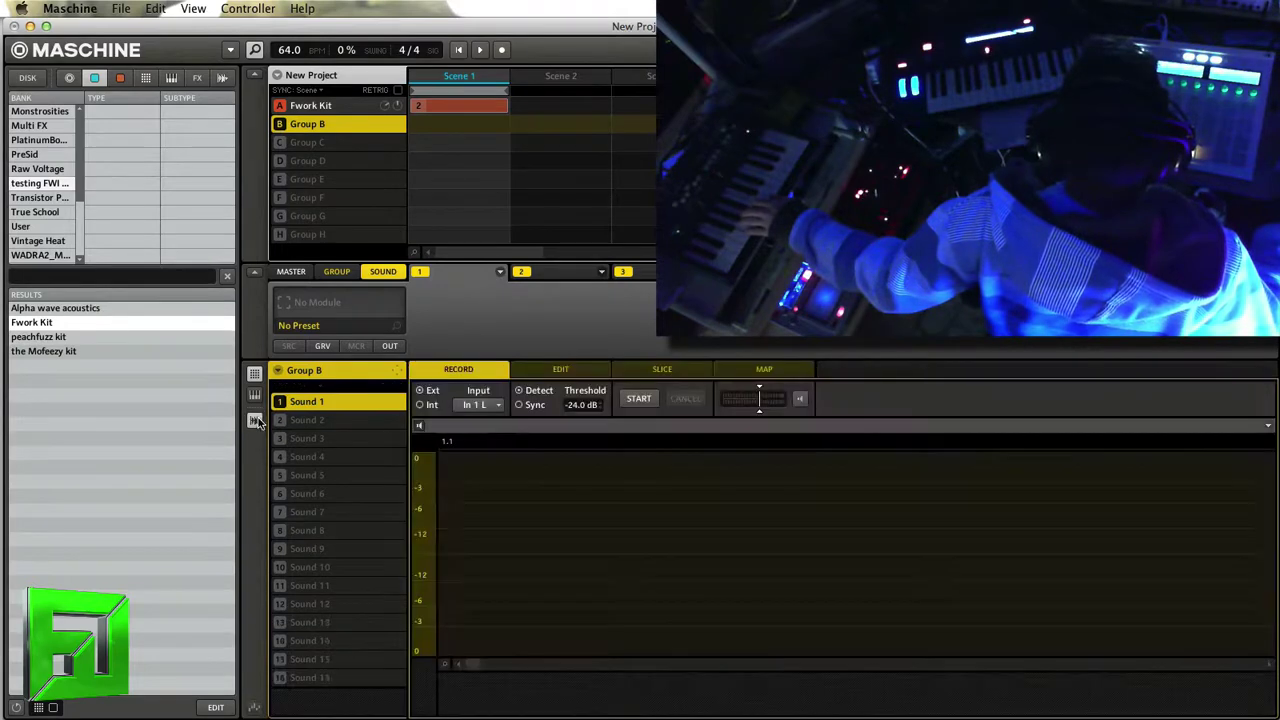
pyautogui.click(495, 408)
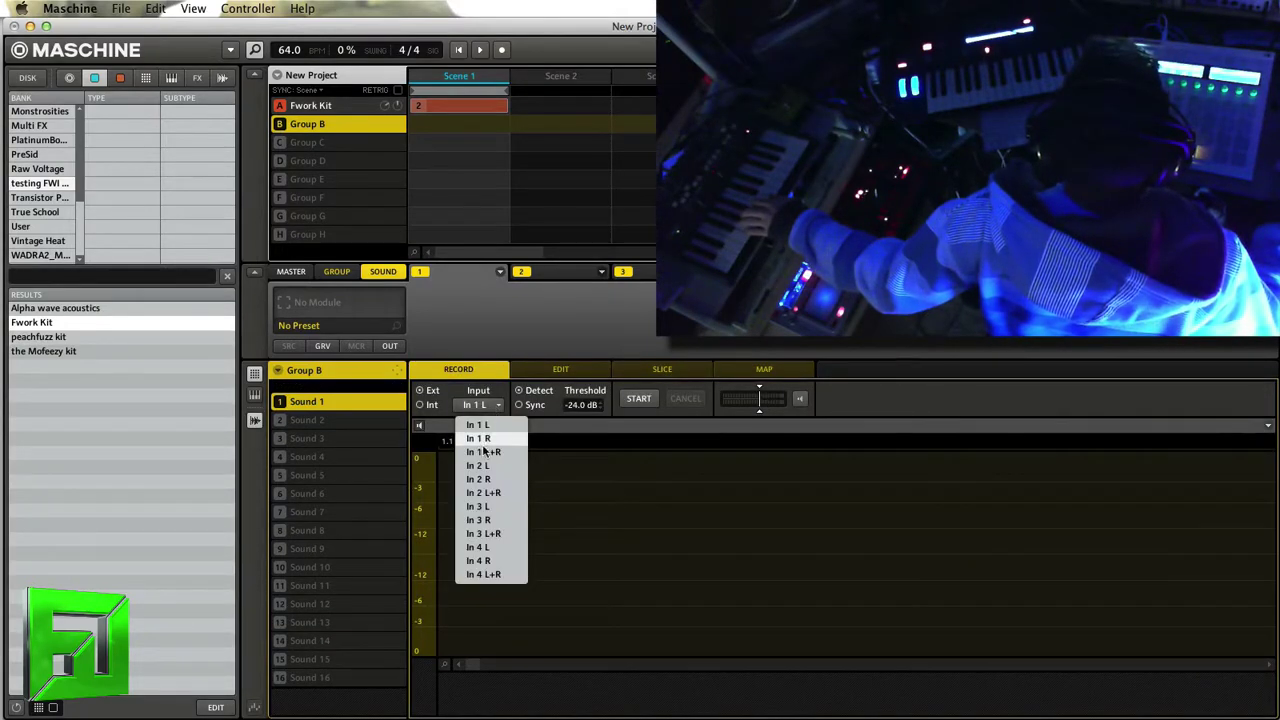
pyautogui.click(488, 490)
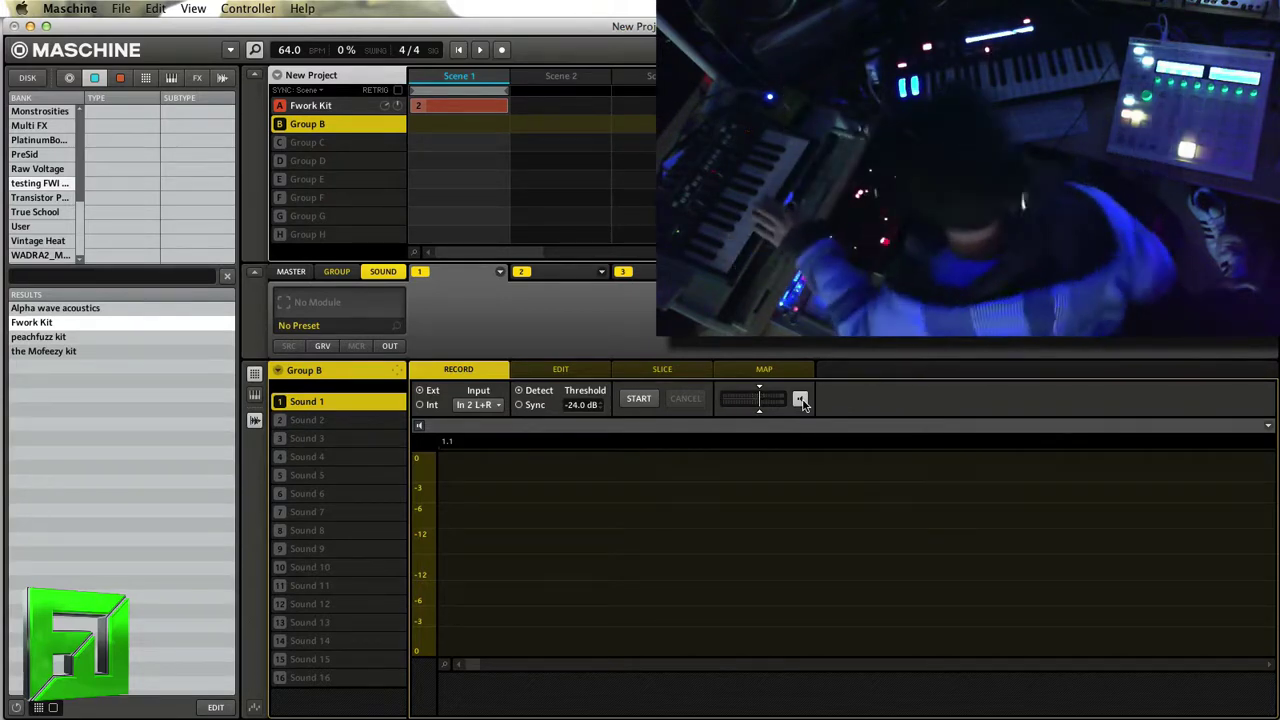
pyautogui.click(642, 399)
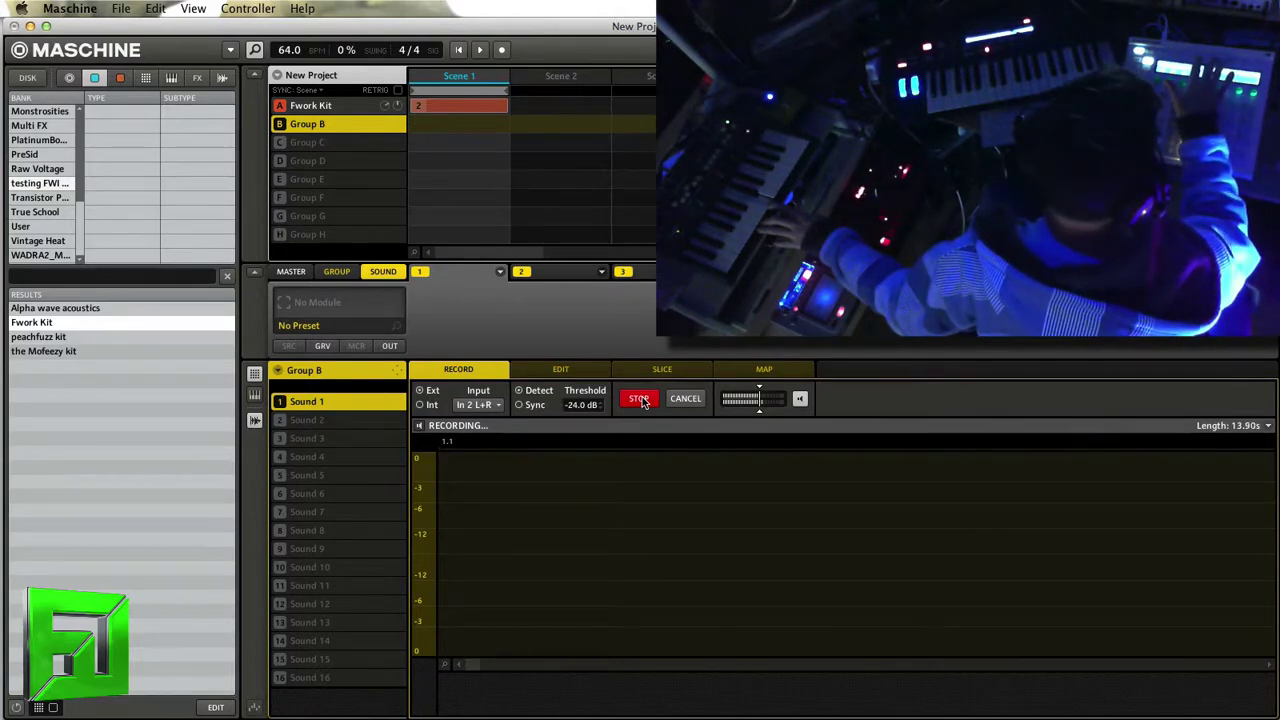
pyautogui.click(639, 399)
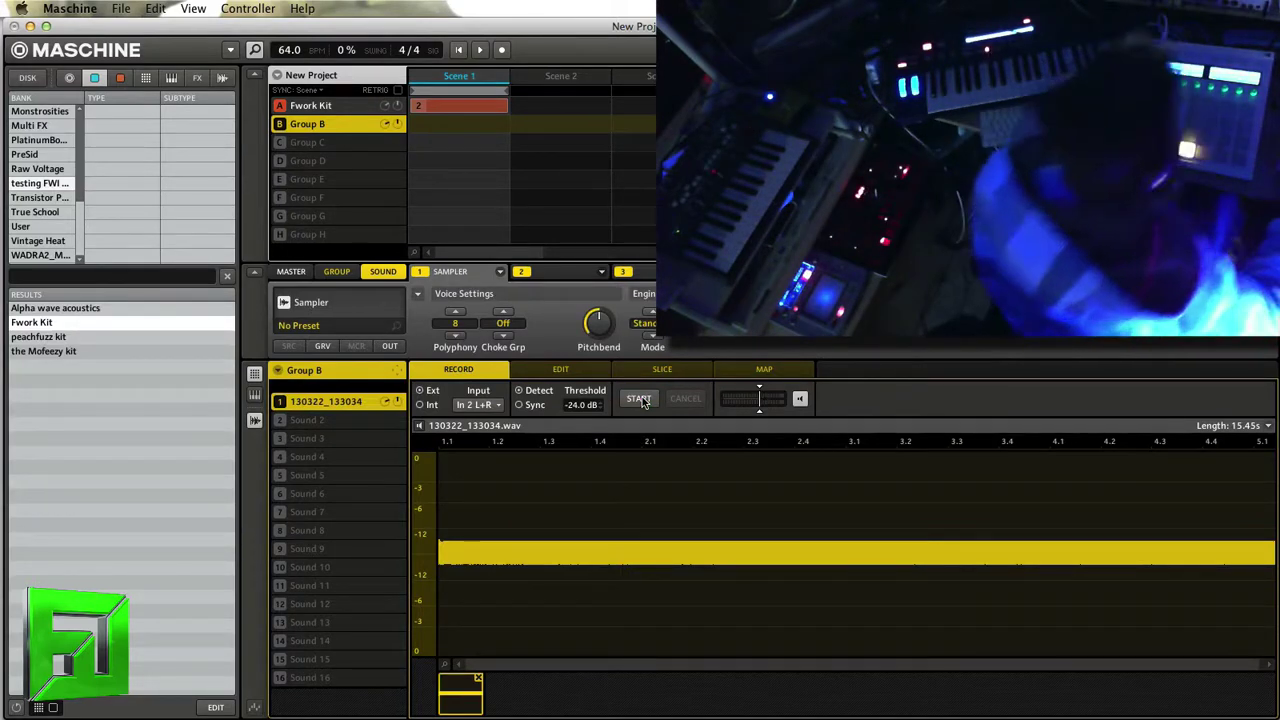
# Step: Normalize the recorded sample in the sample editor
pyautogui.click(566, 372)
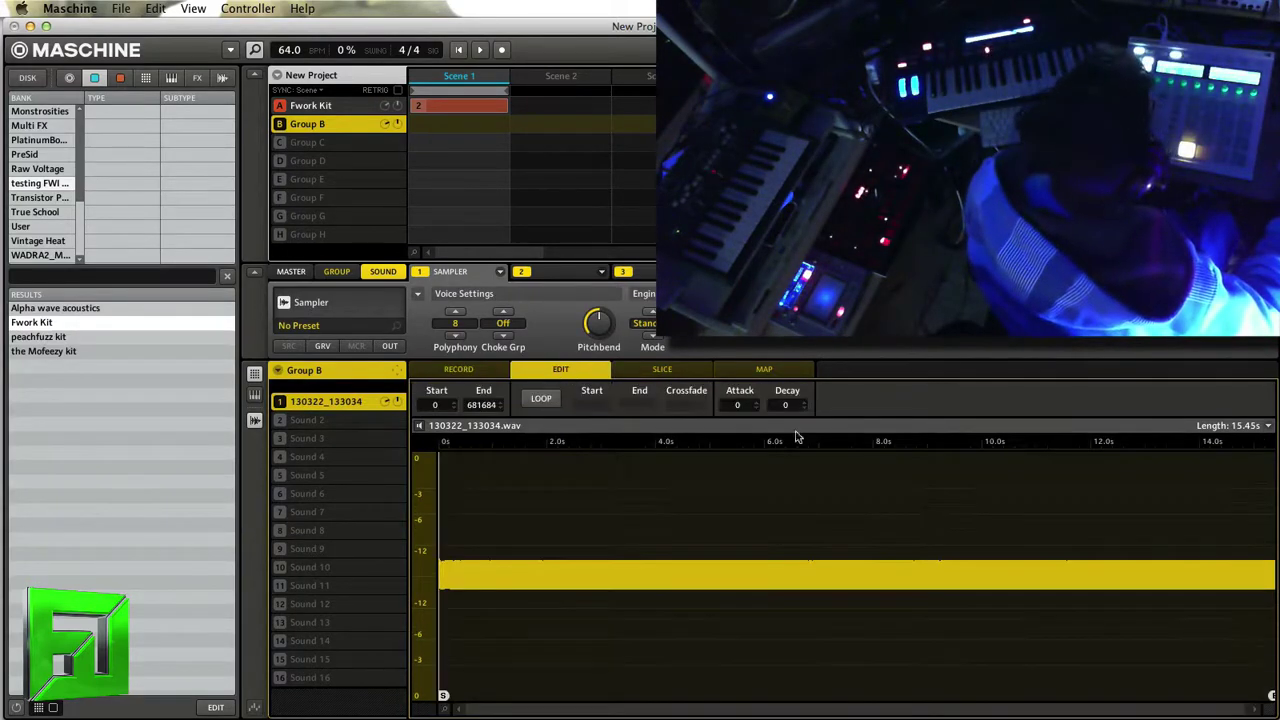
pyautogui.click(1268, 428)
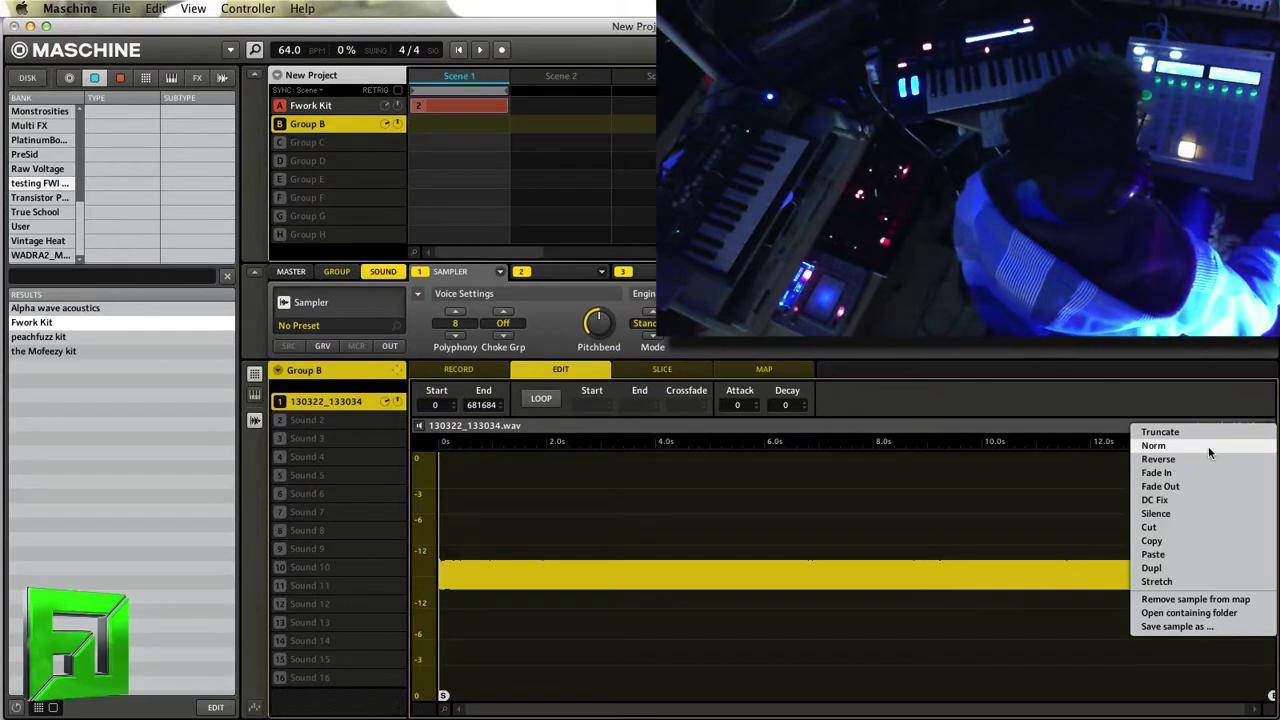
pyautogui.click(1208, 446)
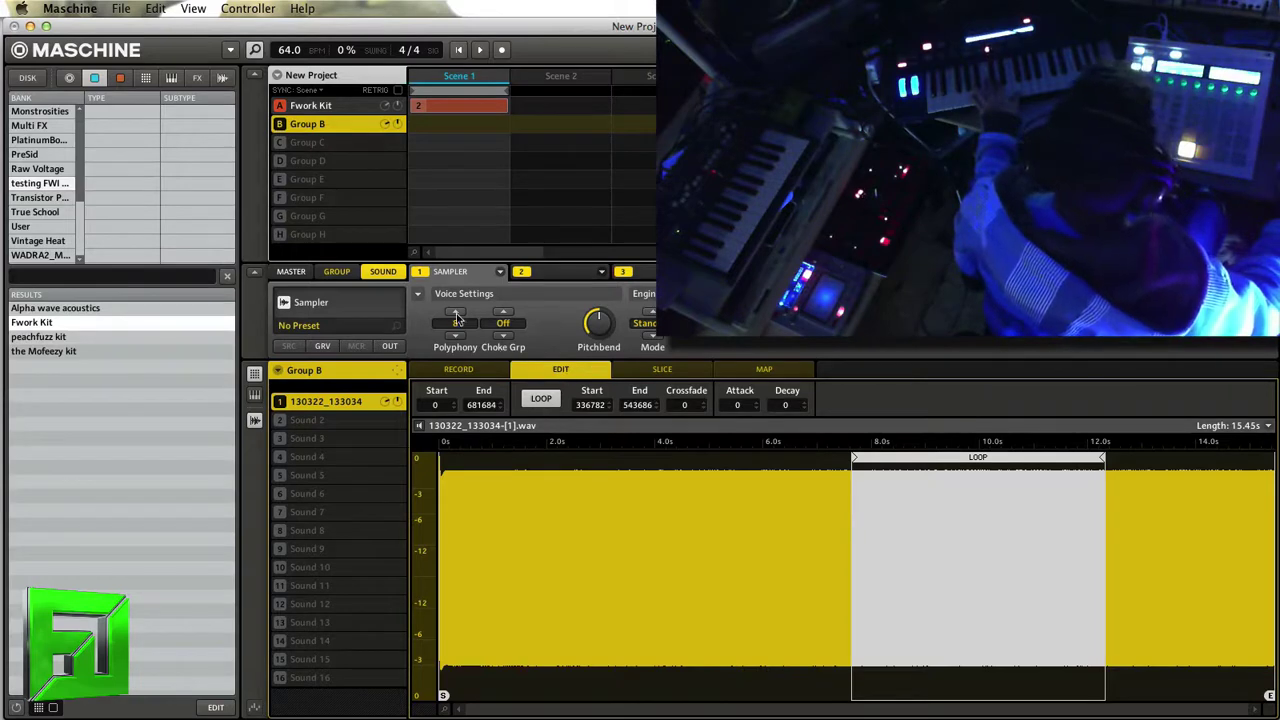
# Step: Adjust the release and attack of the sampler's ADSR amplitude envelope for the looped sample
pyautogui.click(420, 293)
pyautogui.click(436, 311)
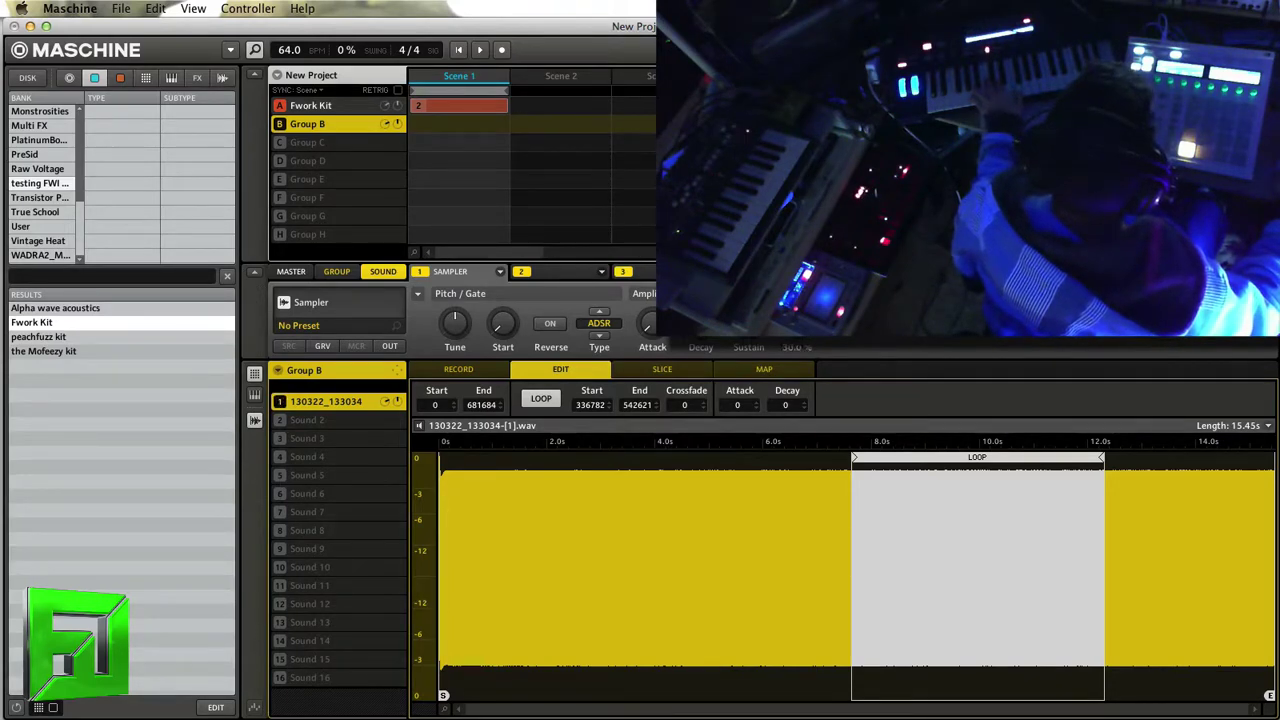
pyautogui.moveTo(797, 323); pyautogui.dragTo(796, 340)
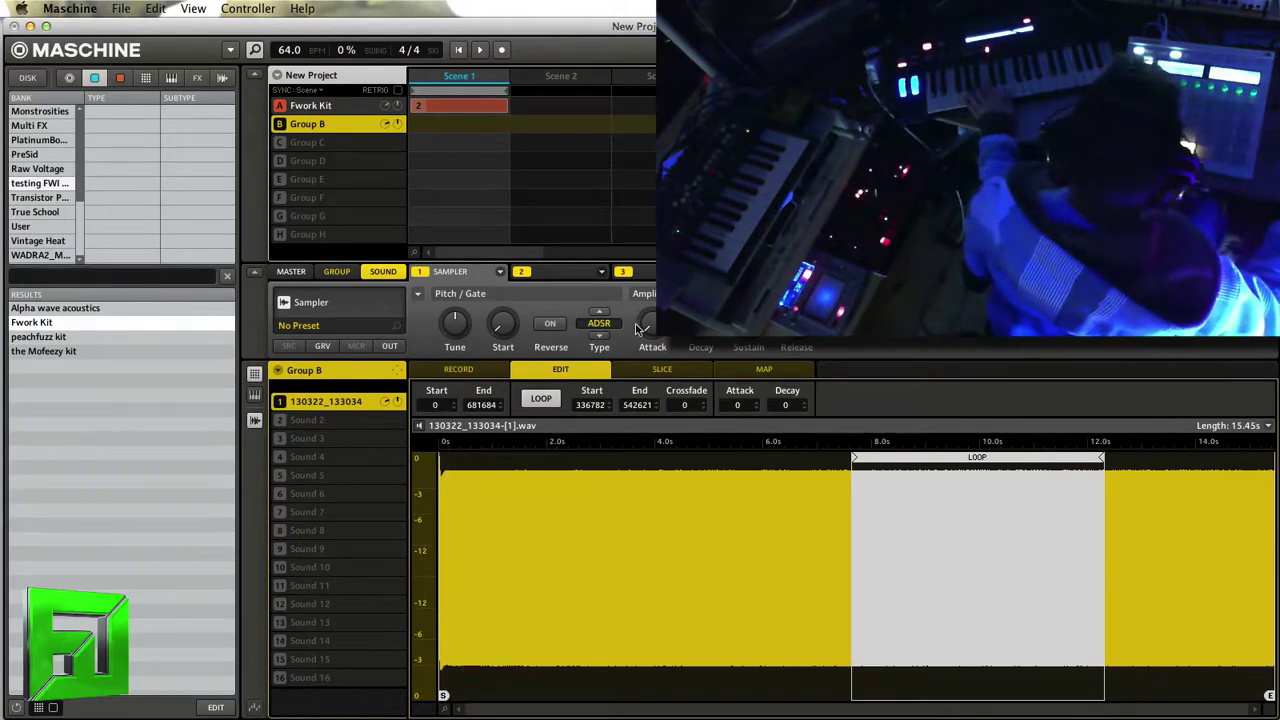
pyautogui.moveTo(650, 324)
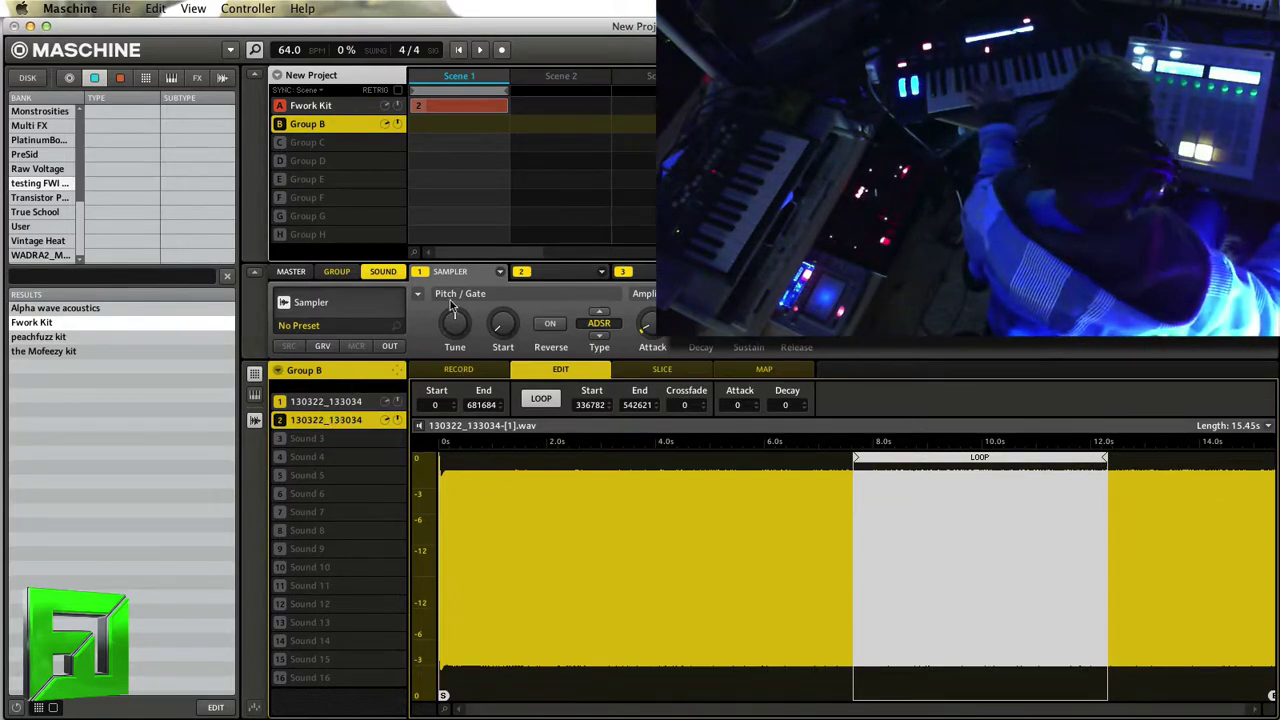
# Step: Rename Group B as minibrute
pyautogui.doubleClick(310, 124)
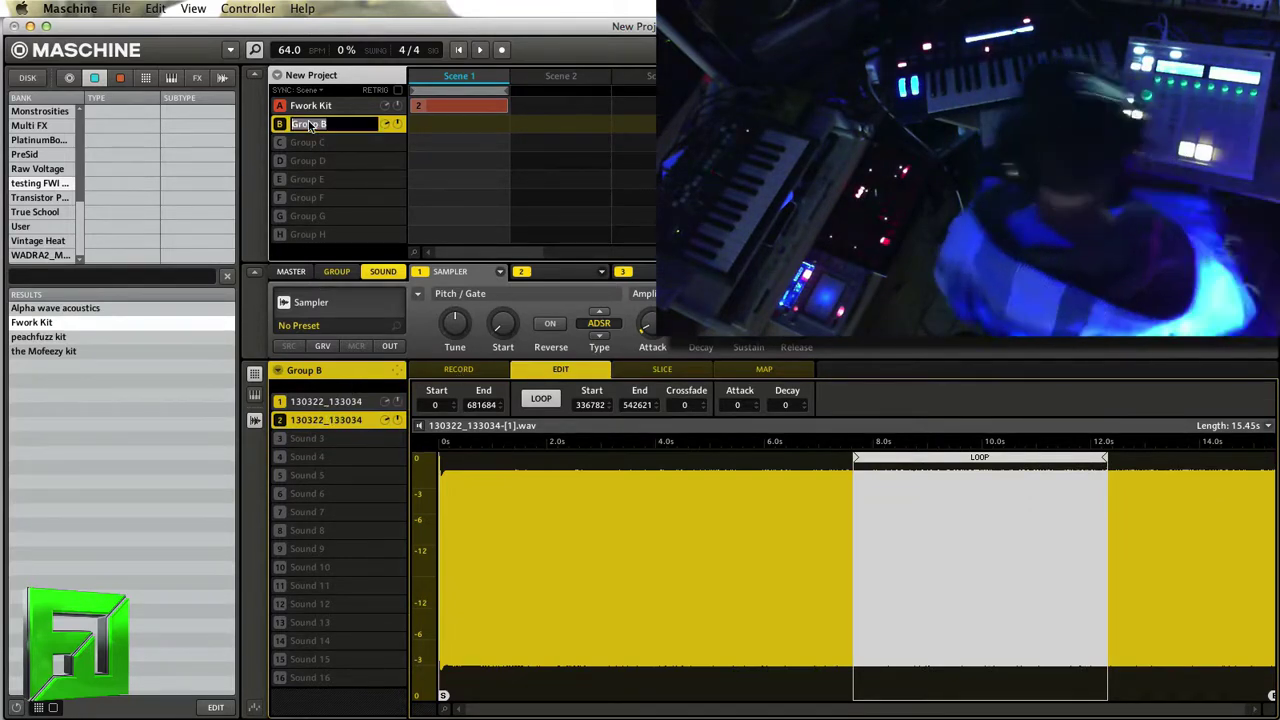
pyautogui.write('mintru')
pyautogui.write('te')
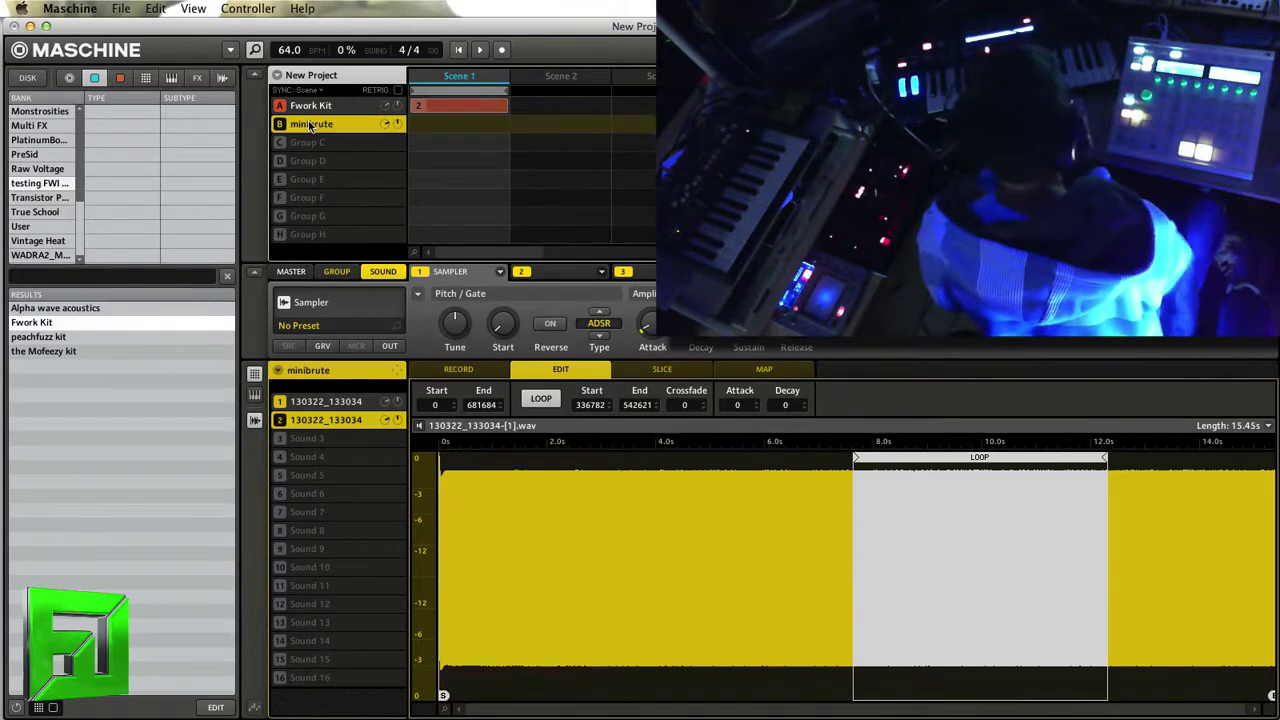
pyautogui.press('Return')
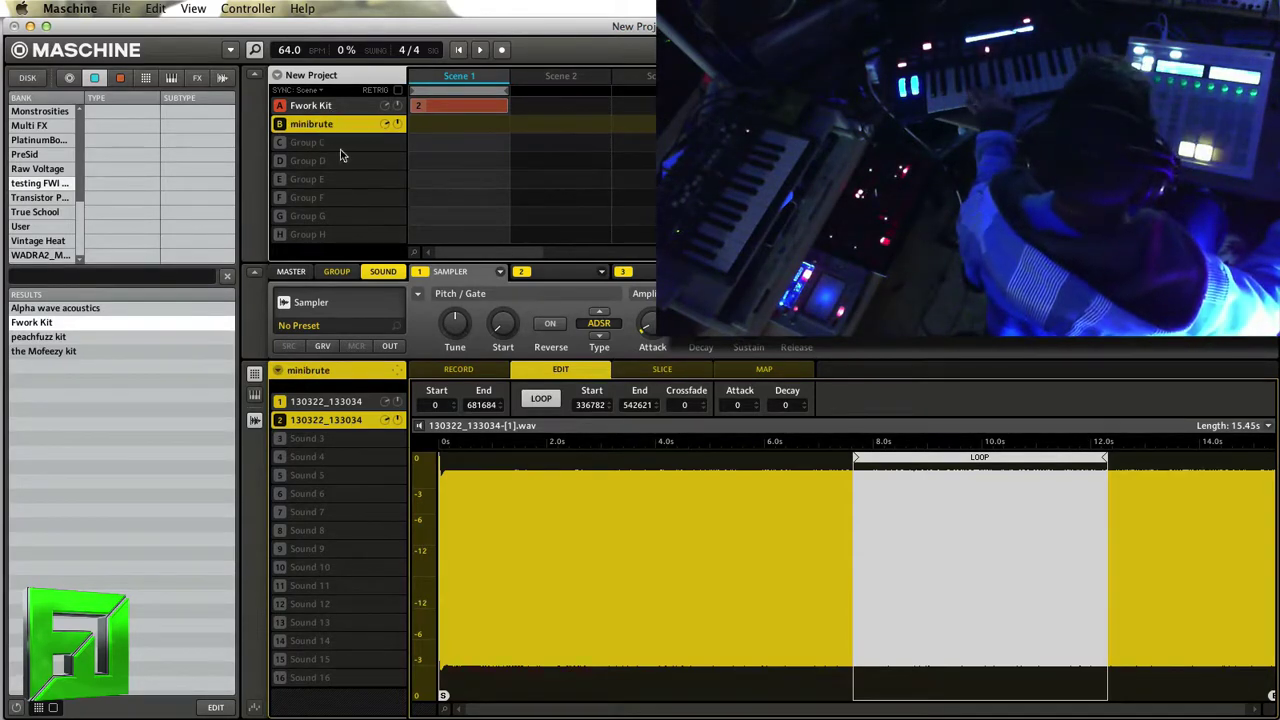
# Step: Return to the pattern view and load the Toraverb (VST) plug-in into the second sound's second module slot
pyautogui.click(255, 420)
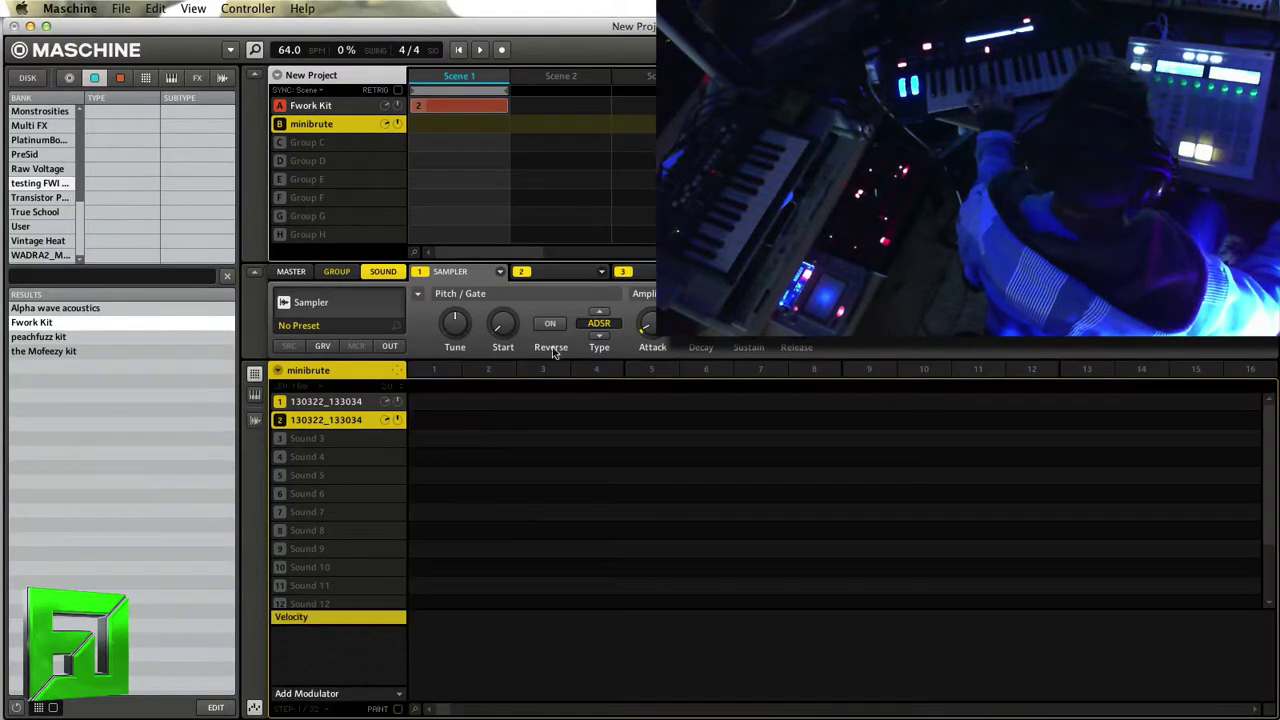
pyautogui.click(575, 276)
pyautogui.click(601, 272)
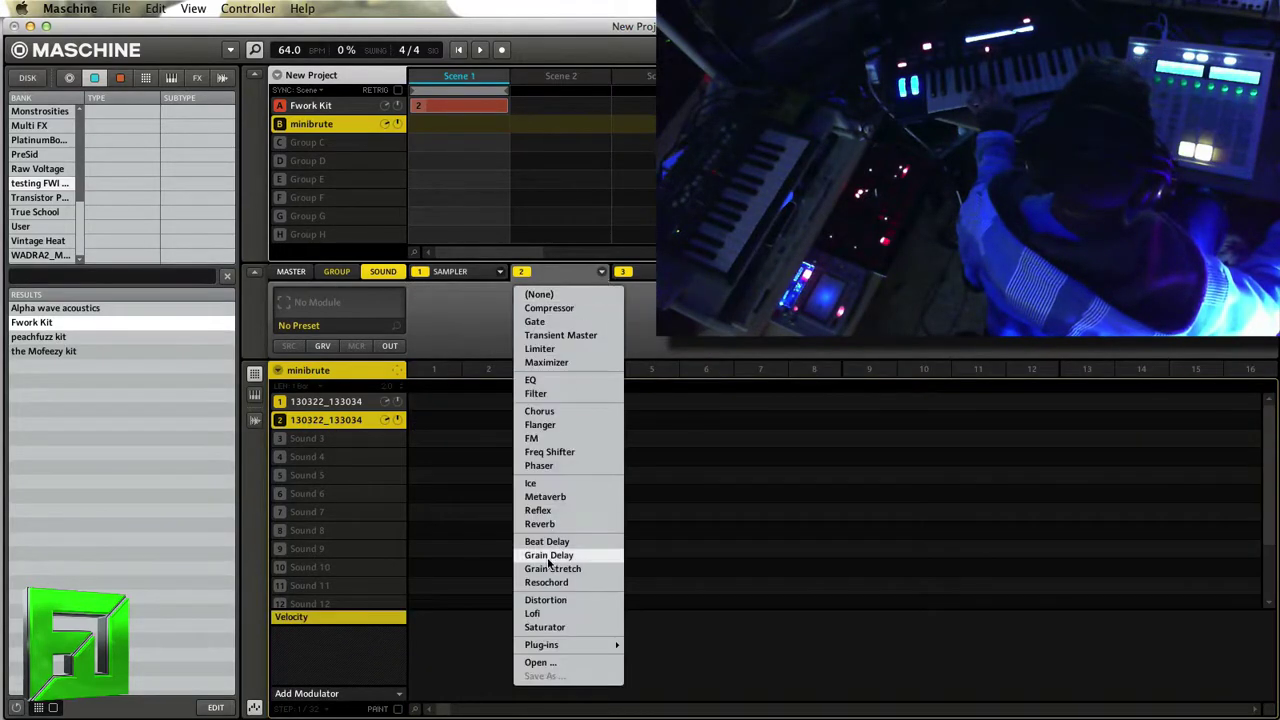
pyautogui.moveTo(556, 644)
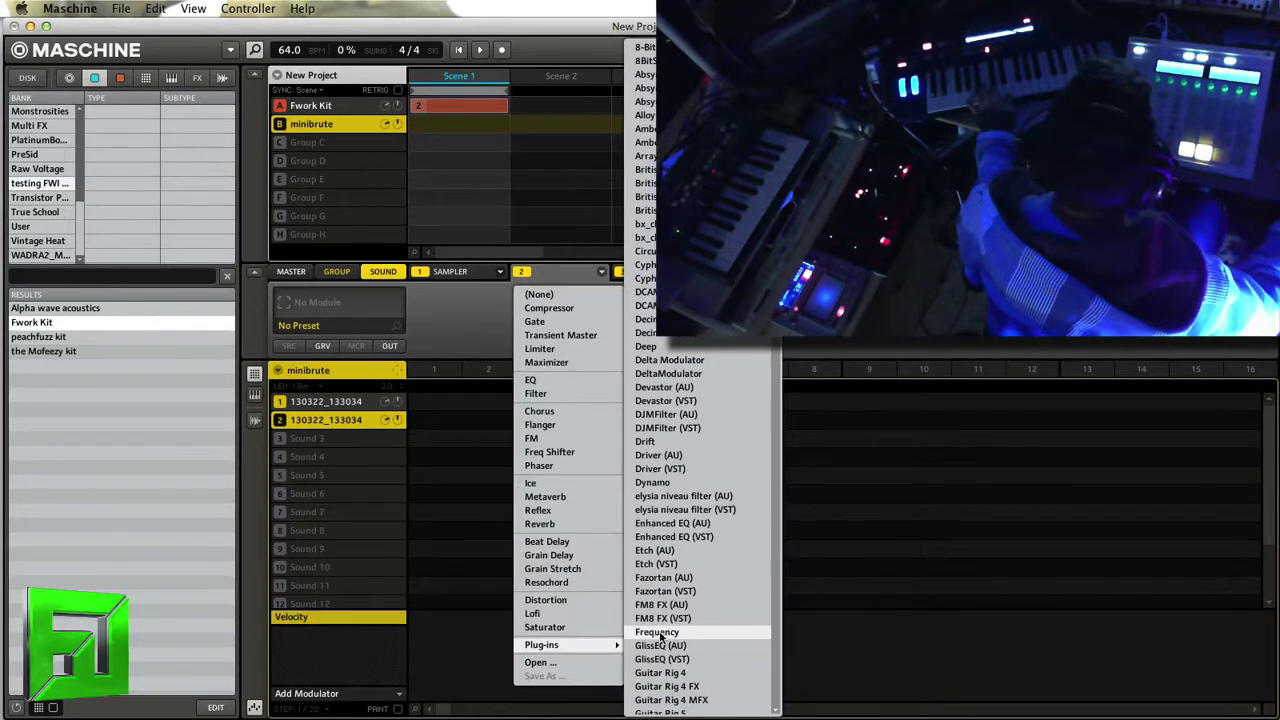
pyautogui.scroll(-15, 658, 635)
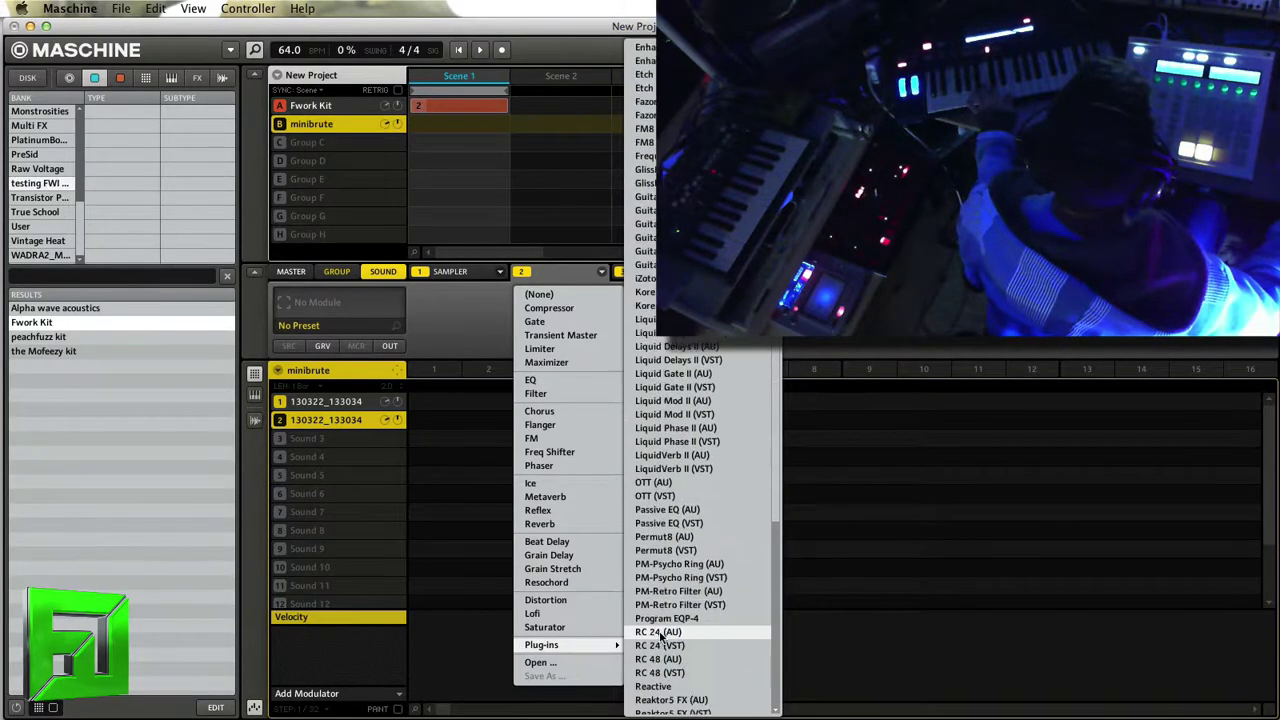
pyautogui.scroll(-10, 660, 636)
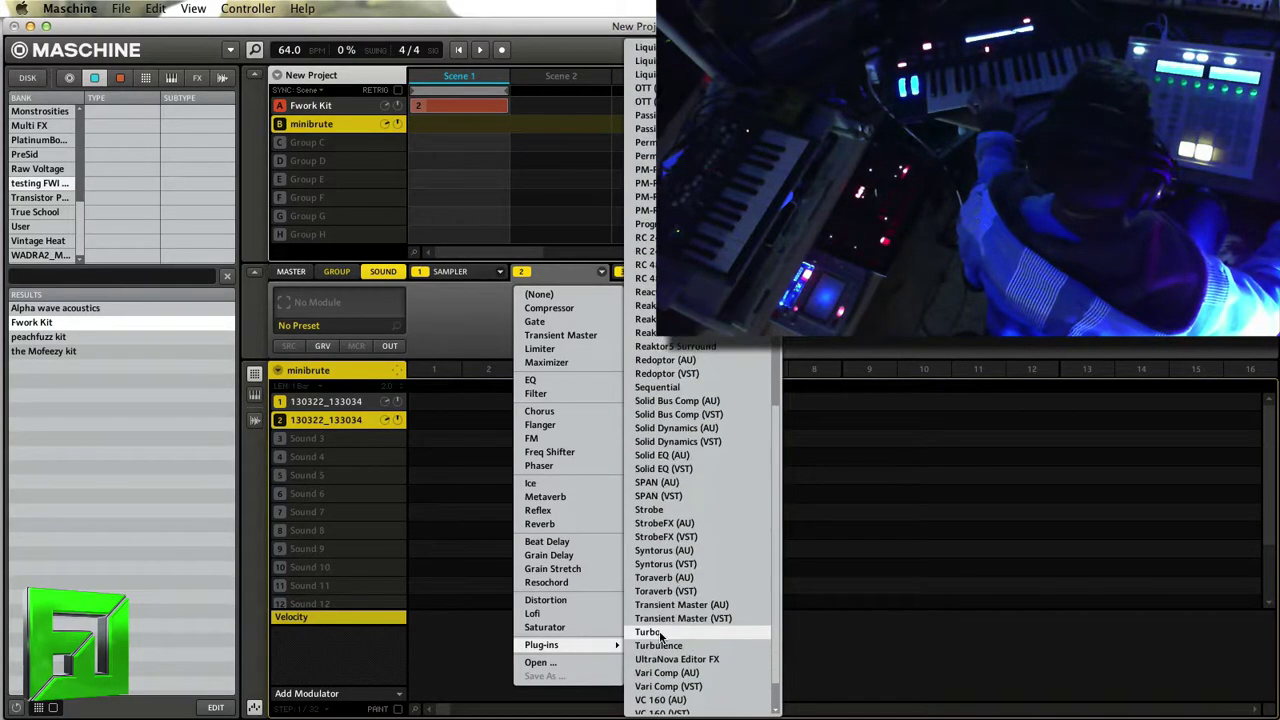
pyautogui.scroll(-5, 660, 640)
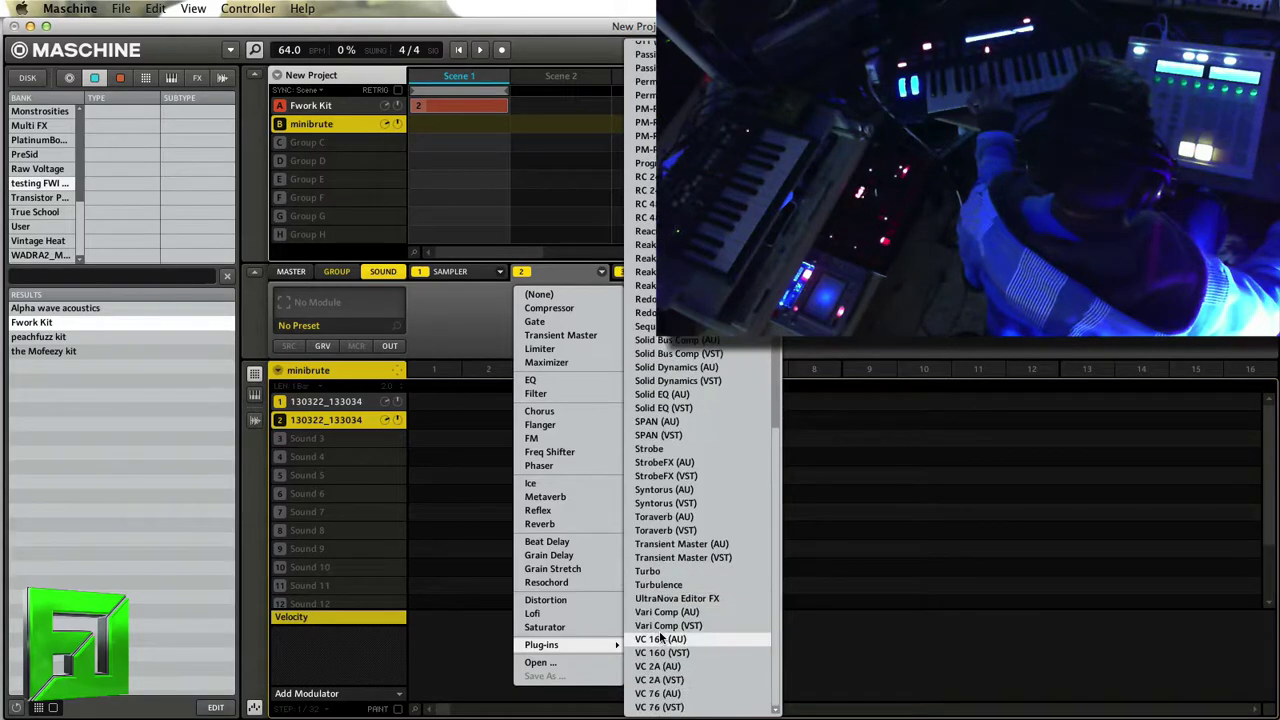
pyautogui.scroll(6, 660, 637)
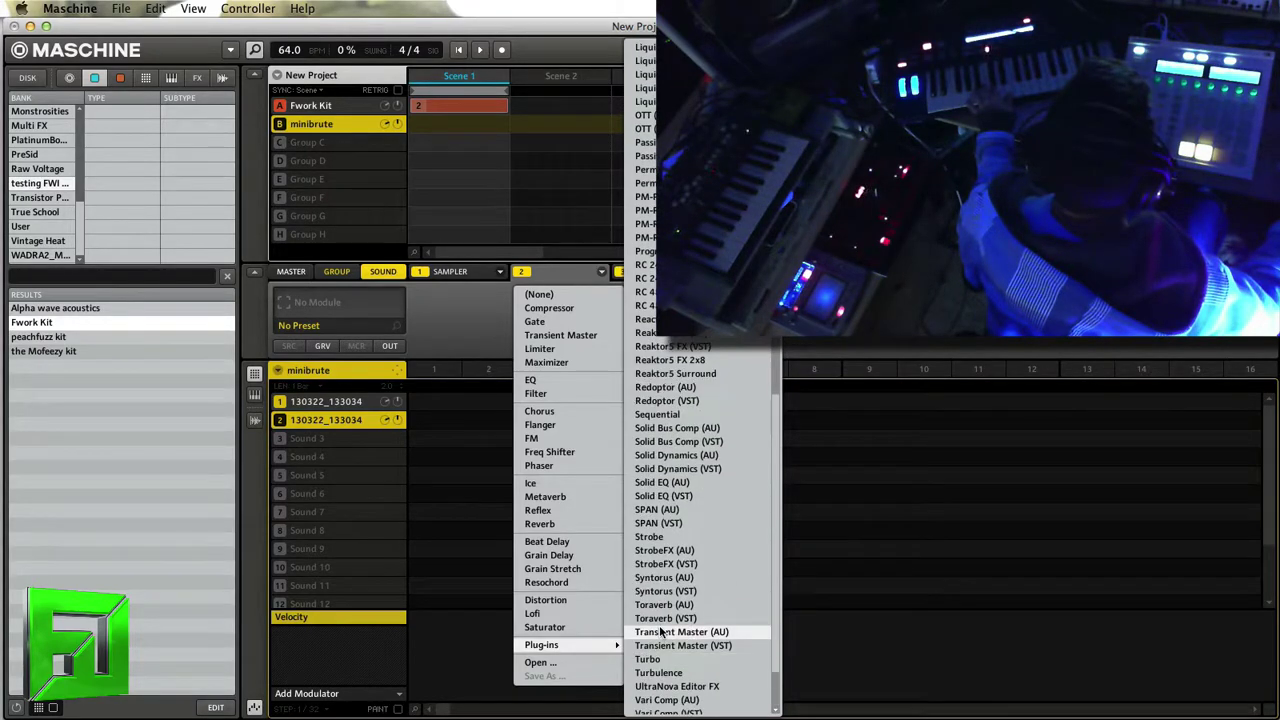
pyautogui.click(660, 618)
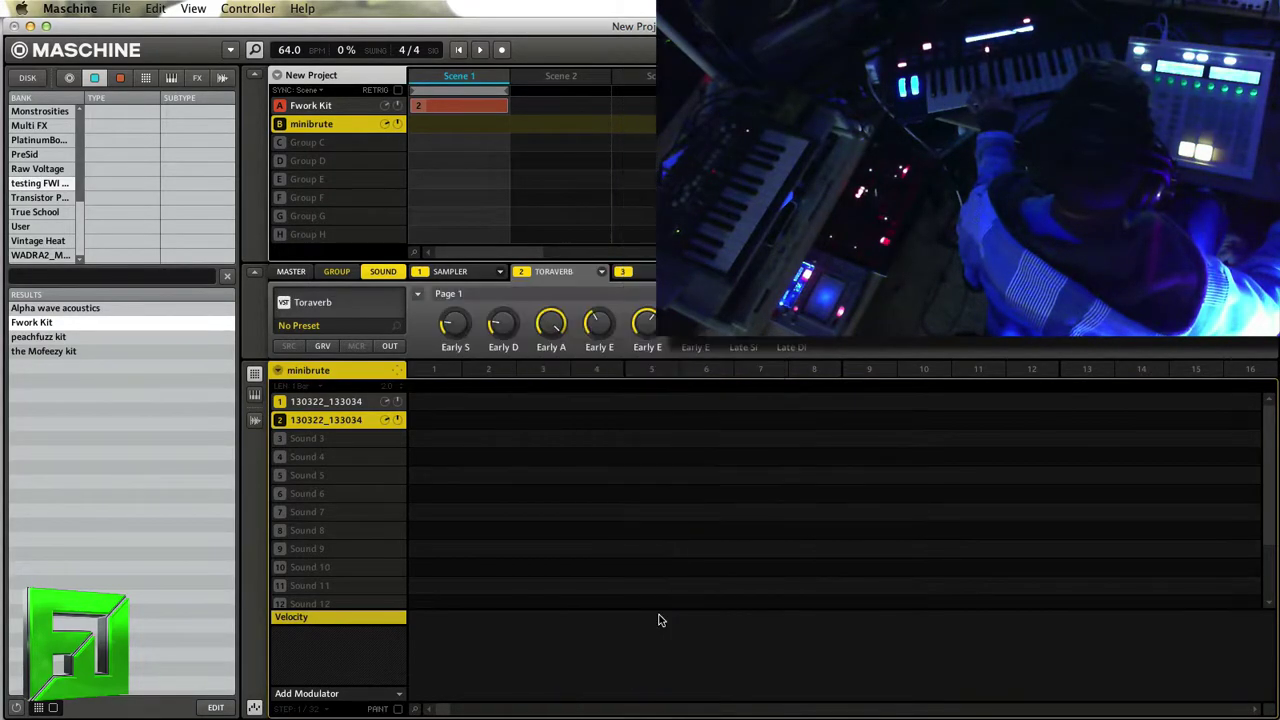
# Step: Load the Dry/Wet preset Concert hall [d/w] in Toraverb and close the plug-in window
pyautogui.click(329, 303)
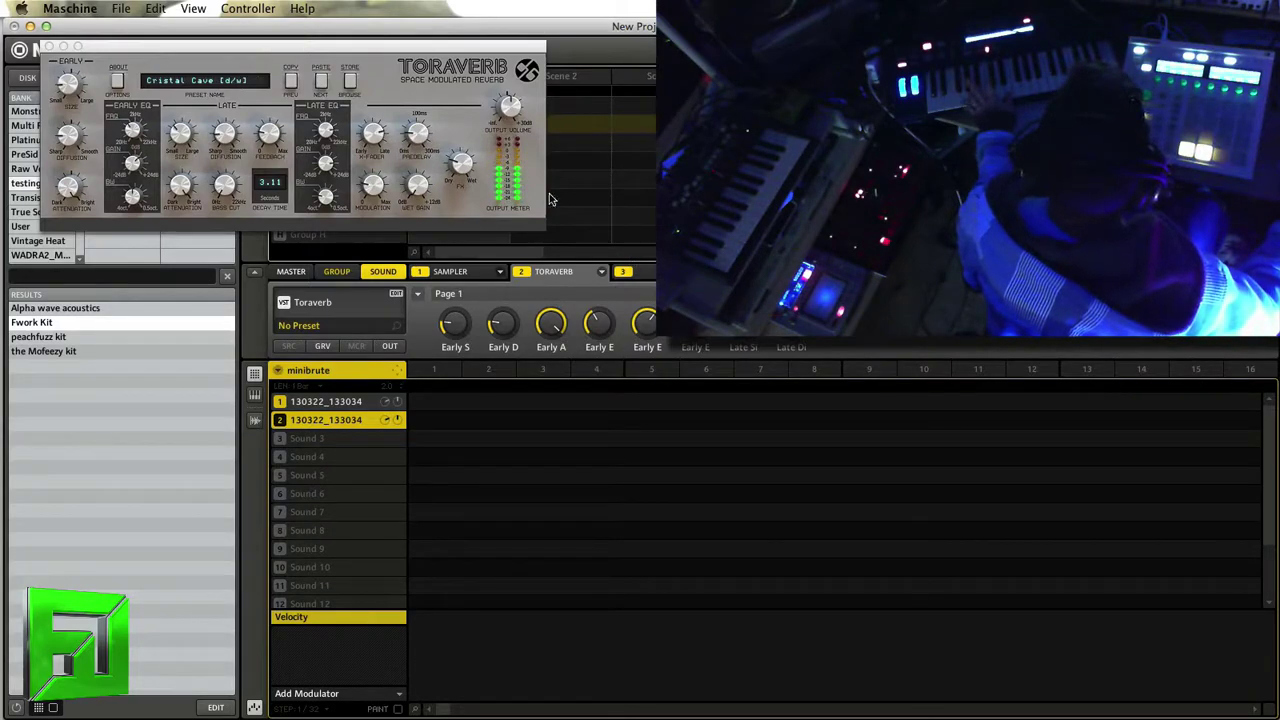
pyautogui.click(349, 83)
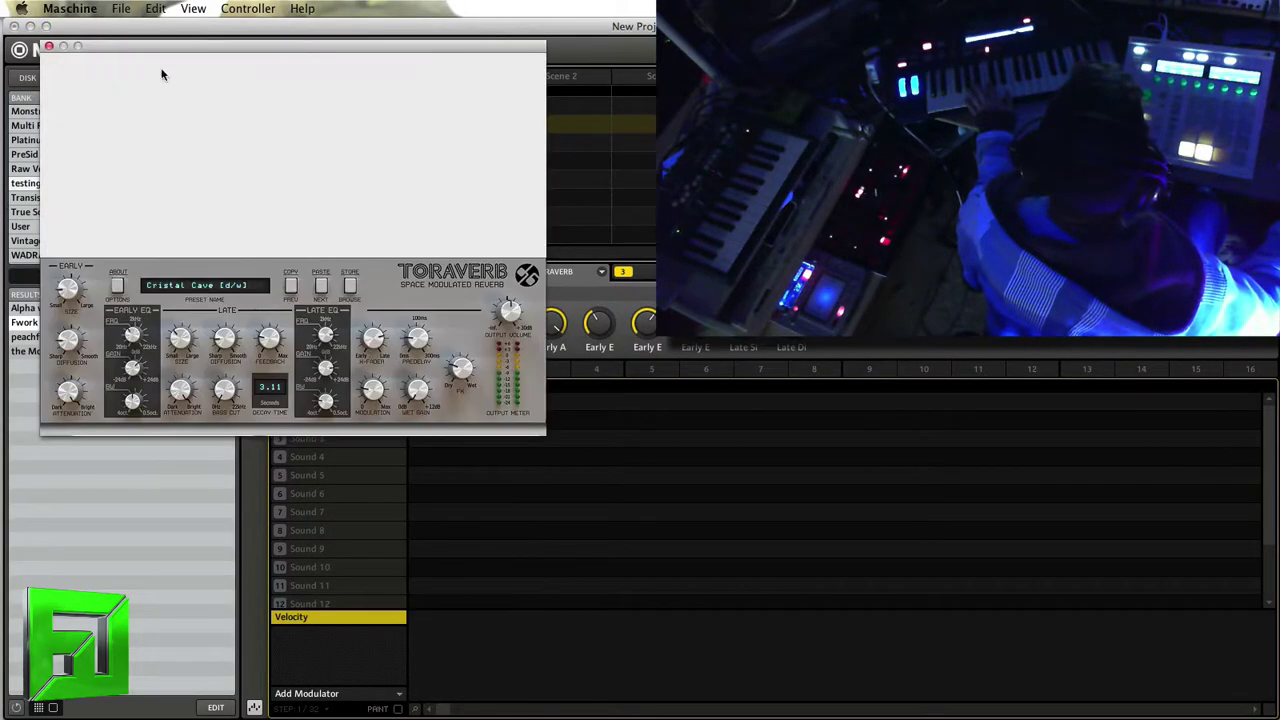
pyautogui.click(48, 47)
pyautogui.click(318, 302)
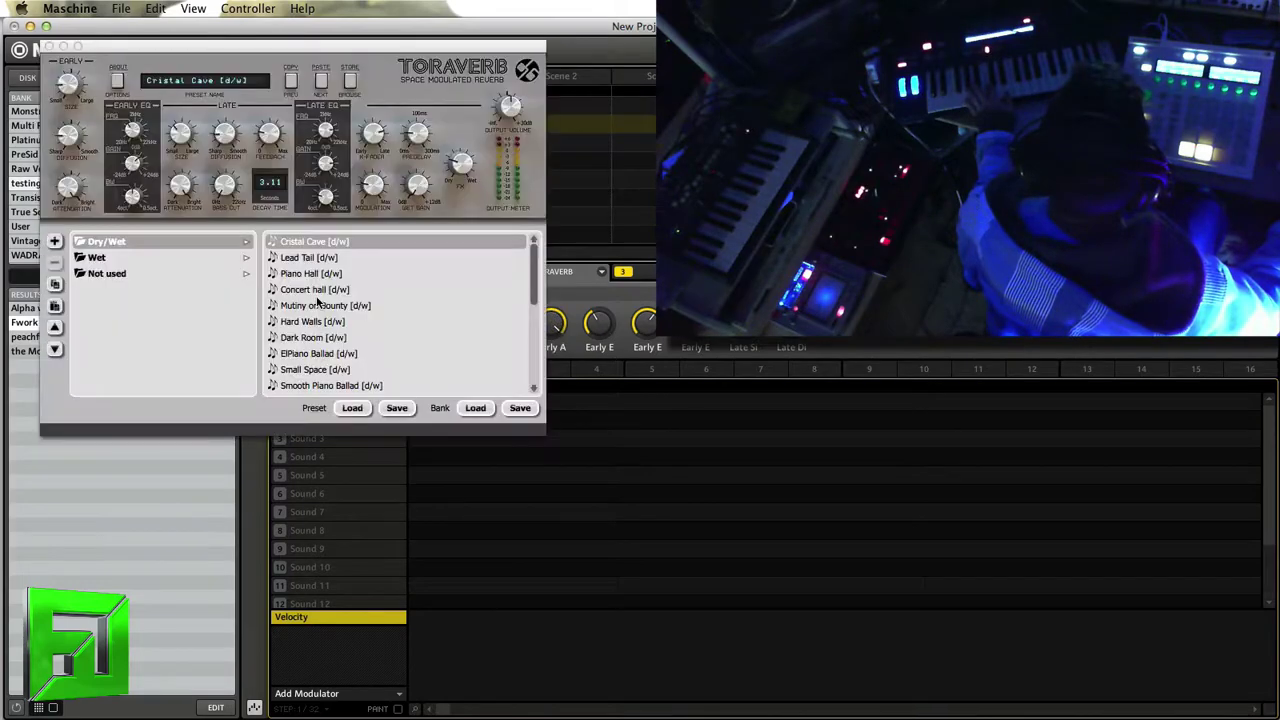
pyautogui.click(312, 290)
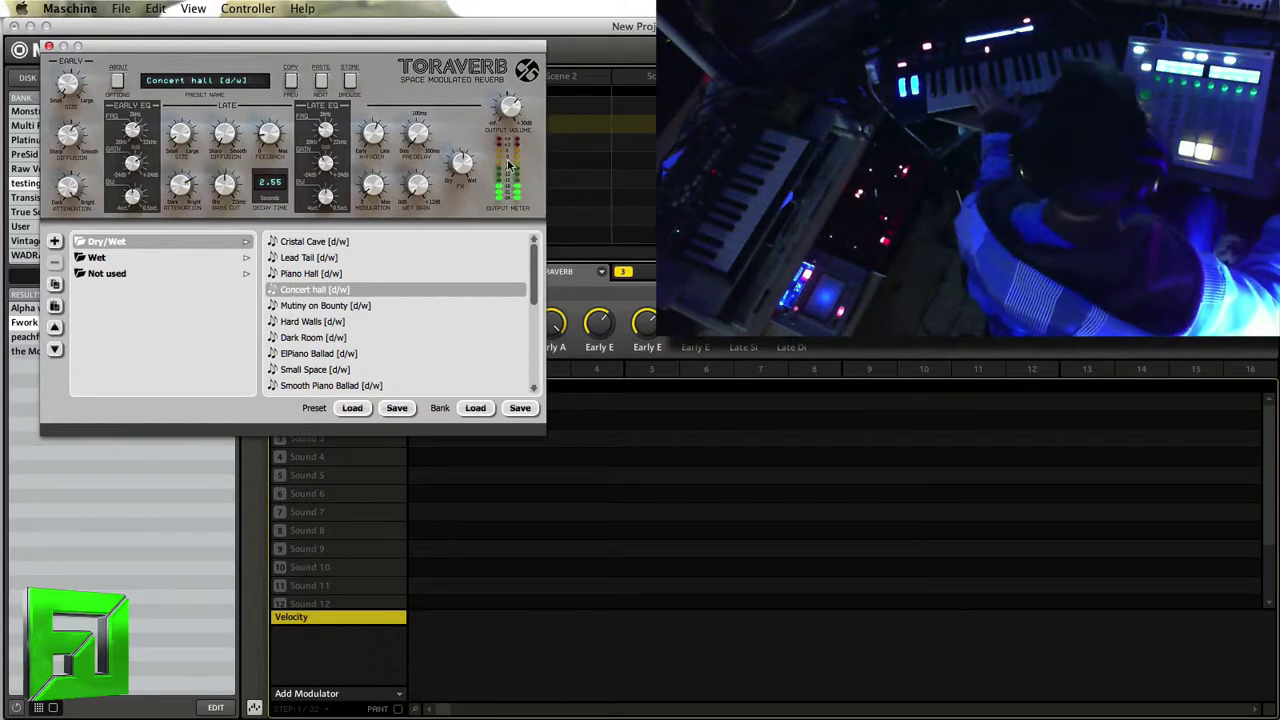
pyautogui.click(48, 50)
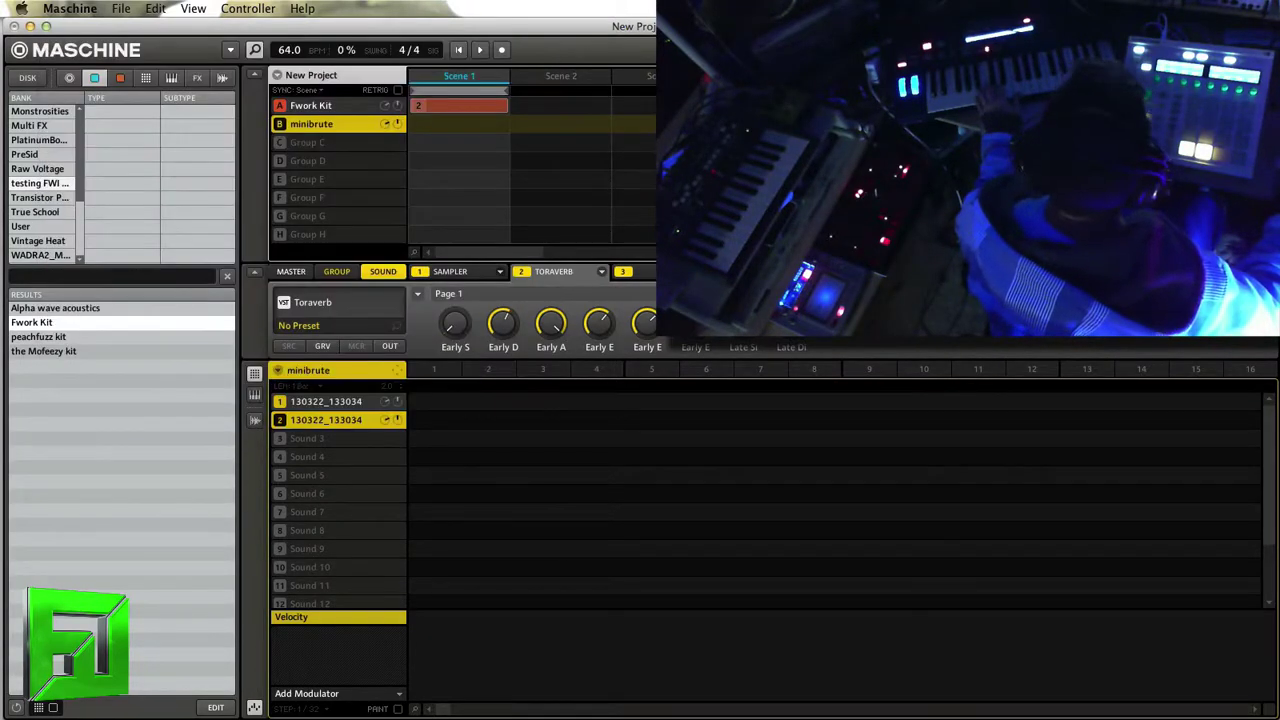
# Step: Select the second sound's third module slot and filter the effects library to the Guitar Rig bank
pyautogui.click(622, 271)
pyautogui.click(622, 271)
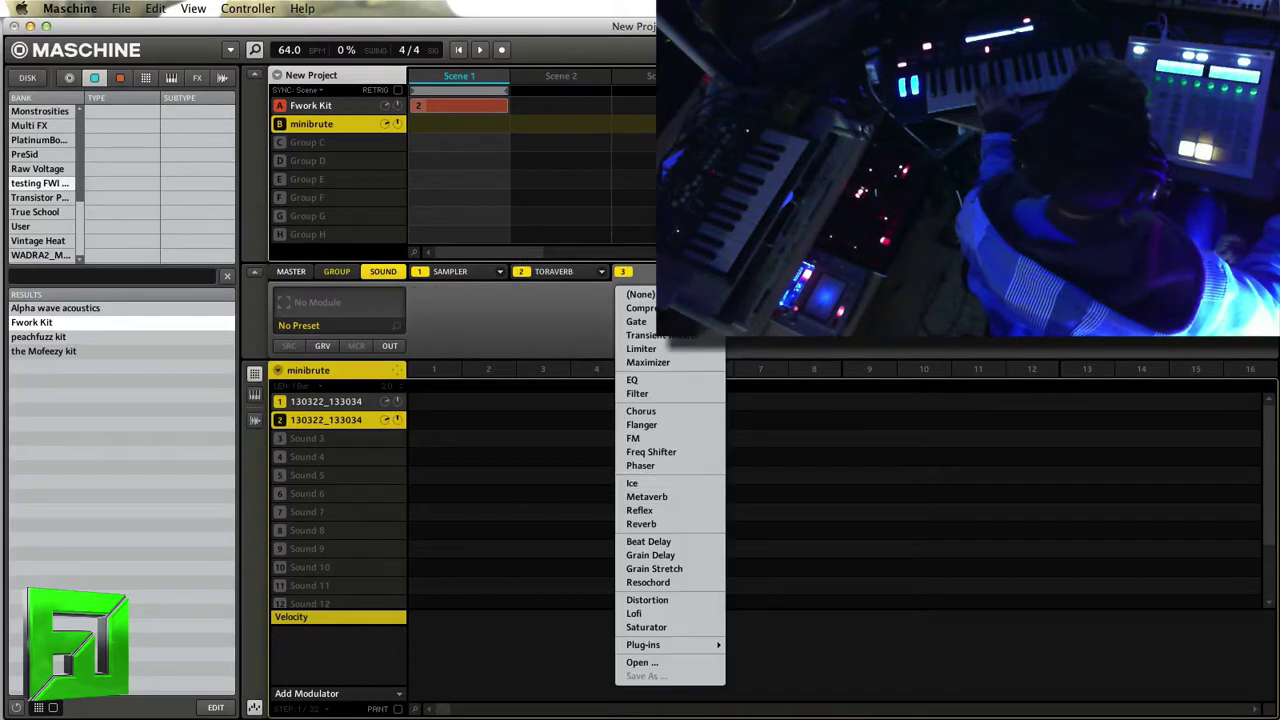
pyautogui.click(645, 335)
pyautogui.click(197, 78)
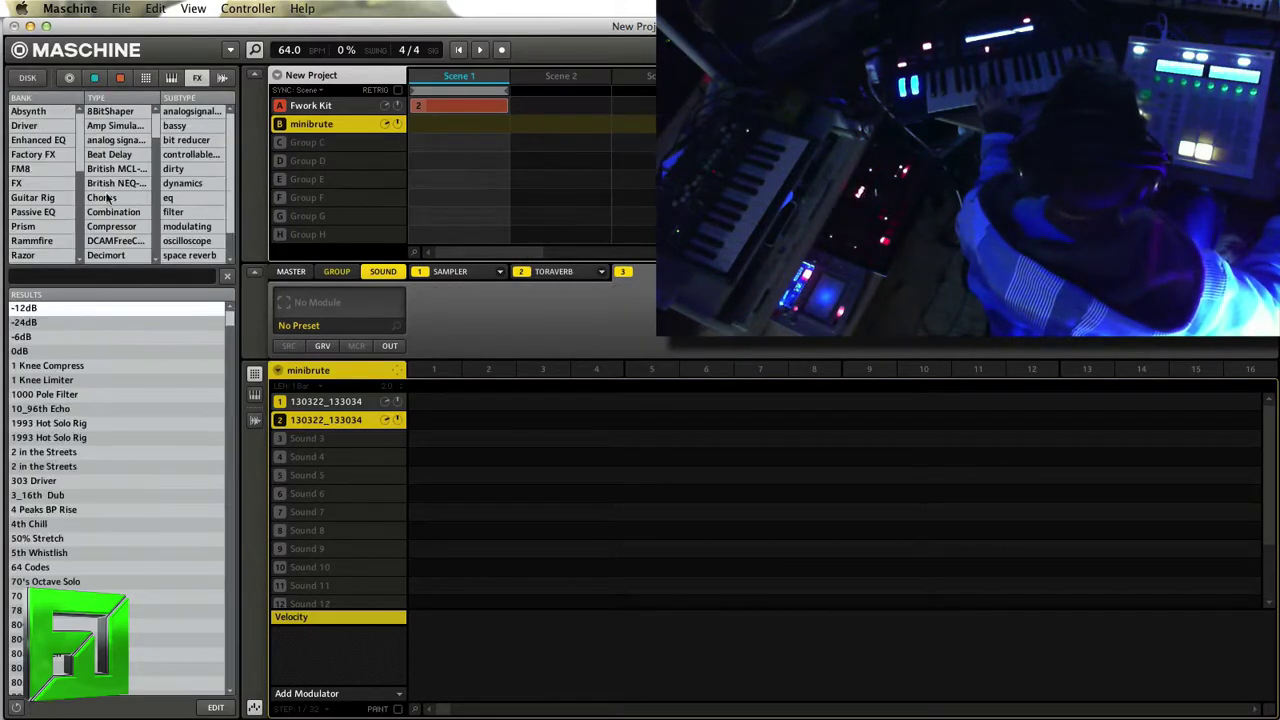
pyautogui.click(34, 198)
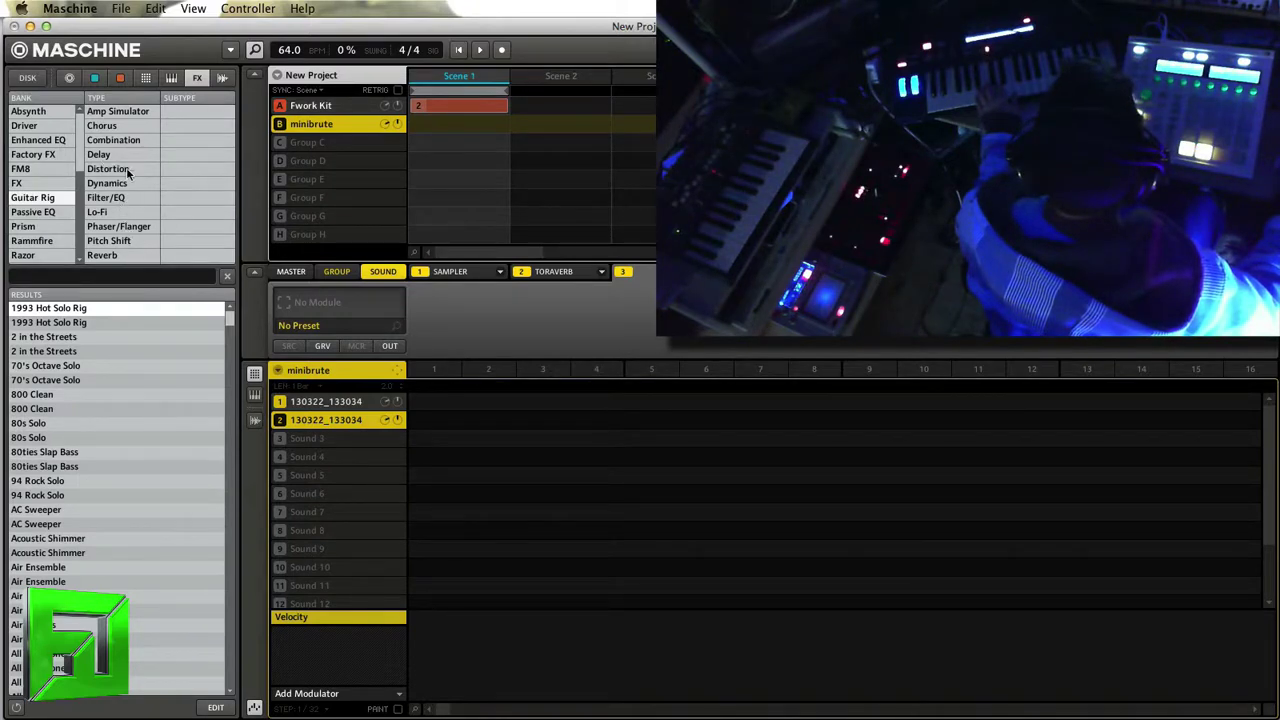
# Step: Browse the Guitar Rig presets in the Filter/EQ and Combination categories, clearing each category filter after viewing it
pyautogui.click(106, 198)
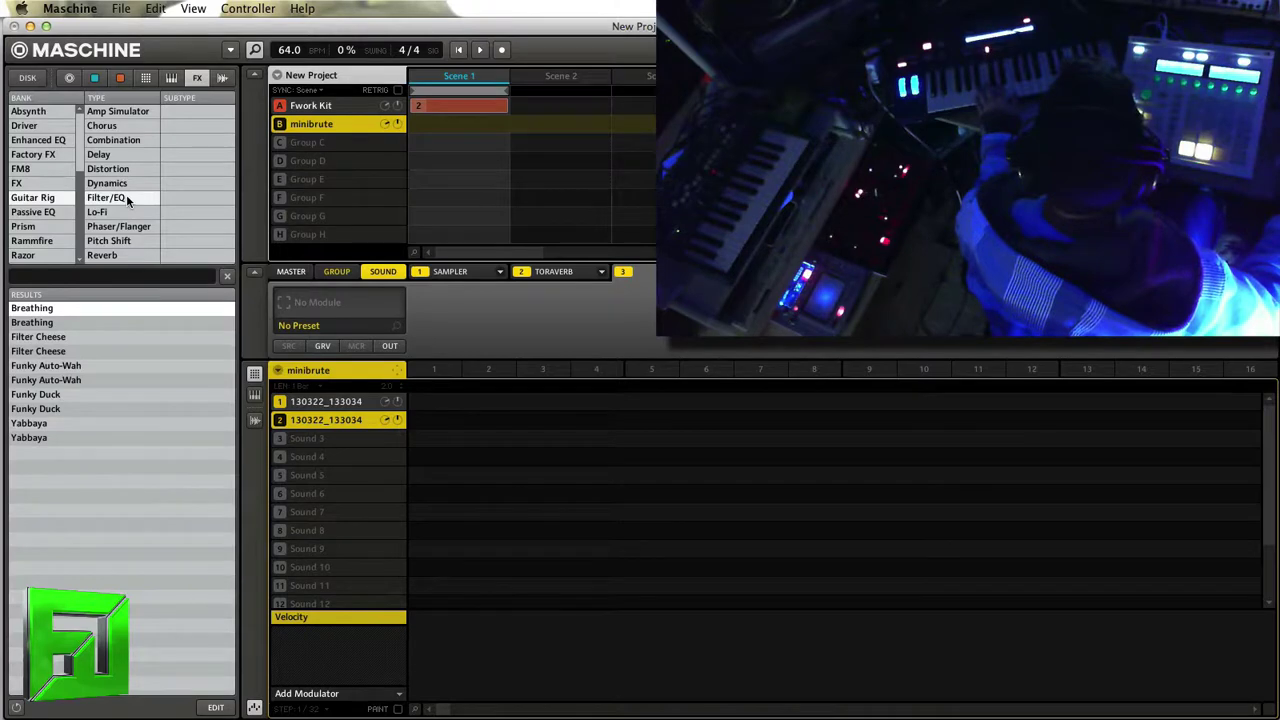
pyautogui.click(126, 197)
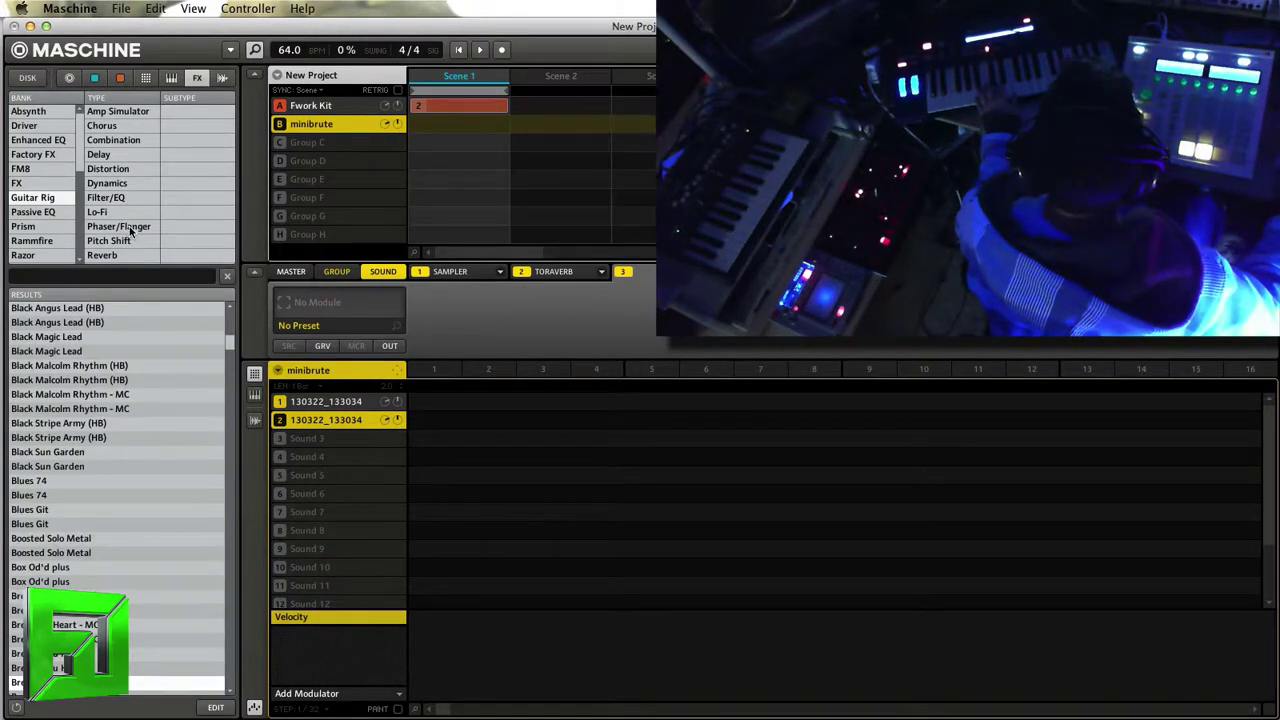
pyautogui.click(130, 141)
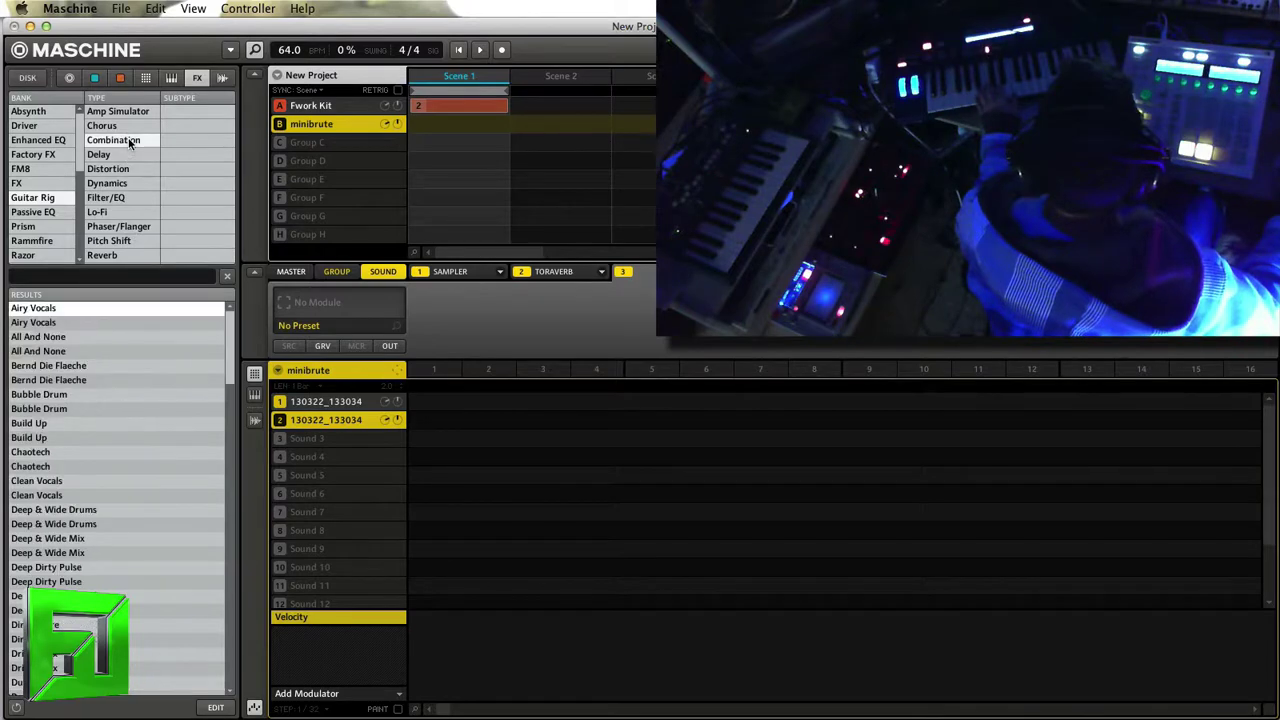
pyautogui.scroll(-10, 101, 530)
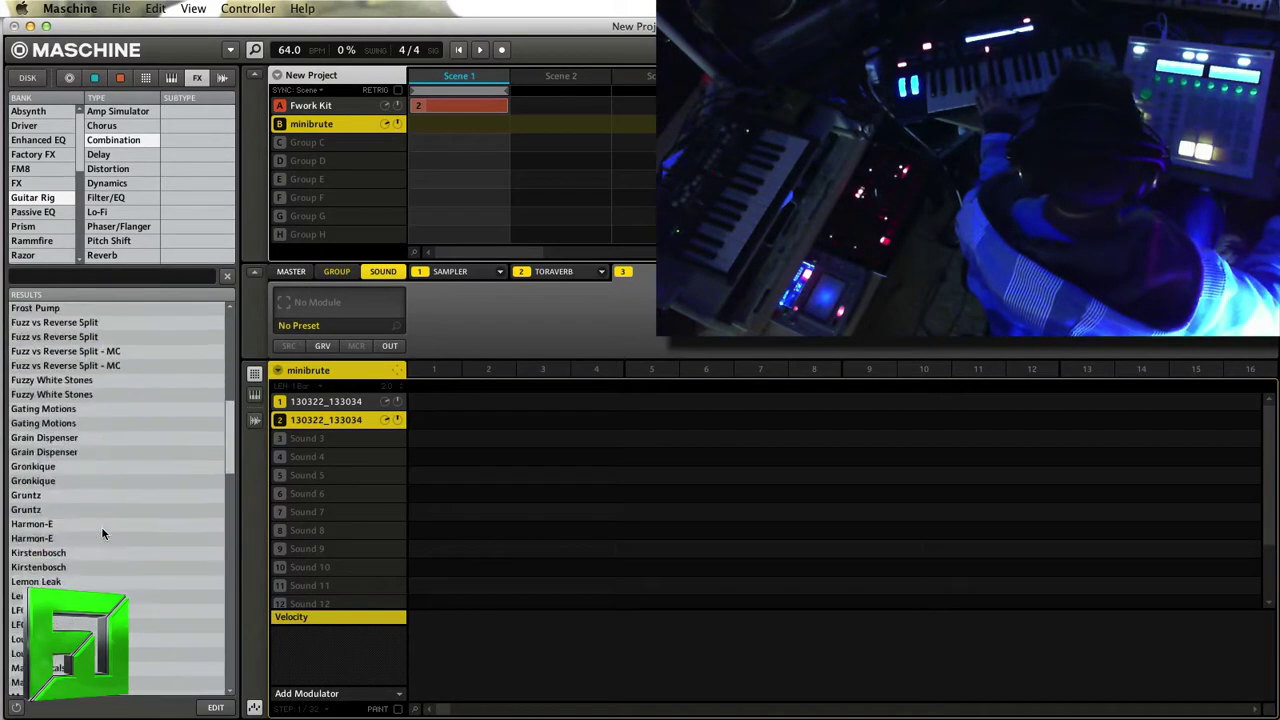
pyautogui.scroll(5, 101, 530)
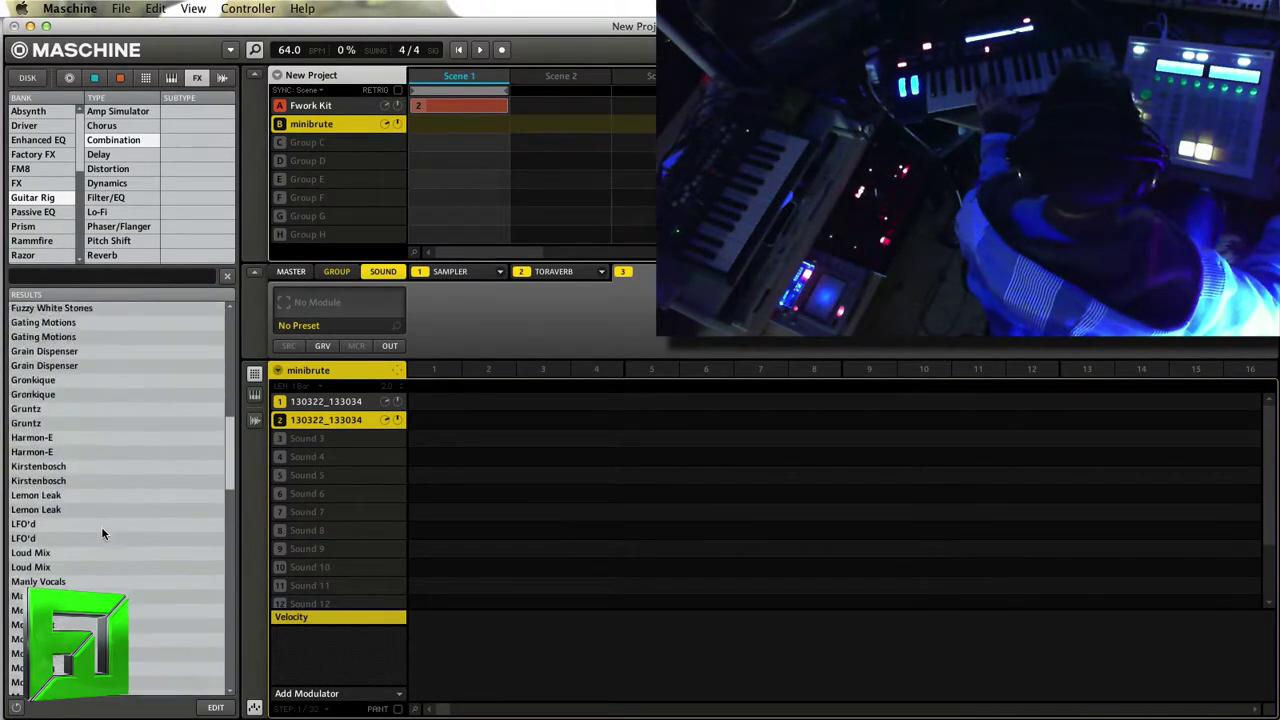
pyautogui.scroll(5, 101, 530)
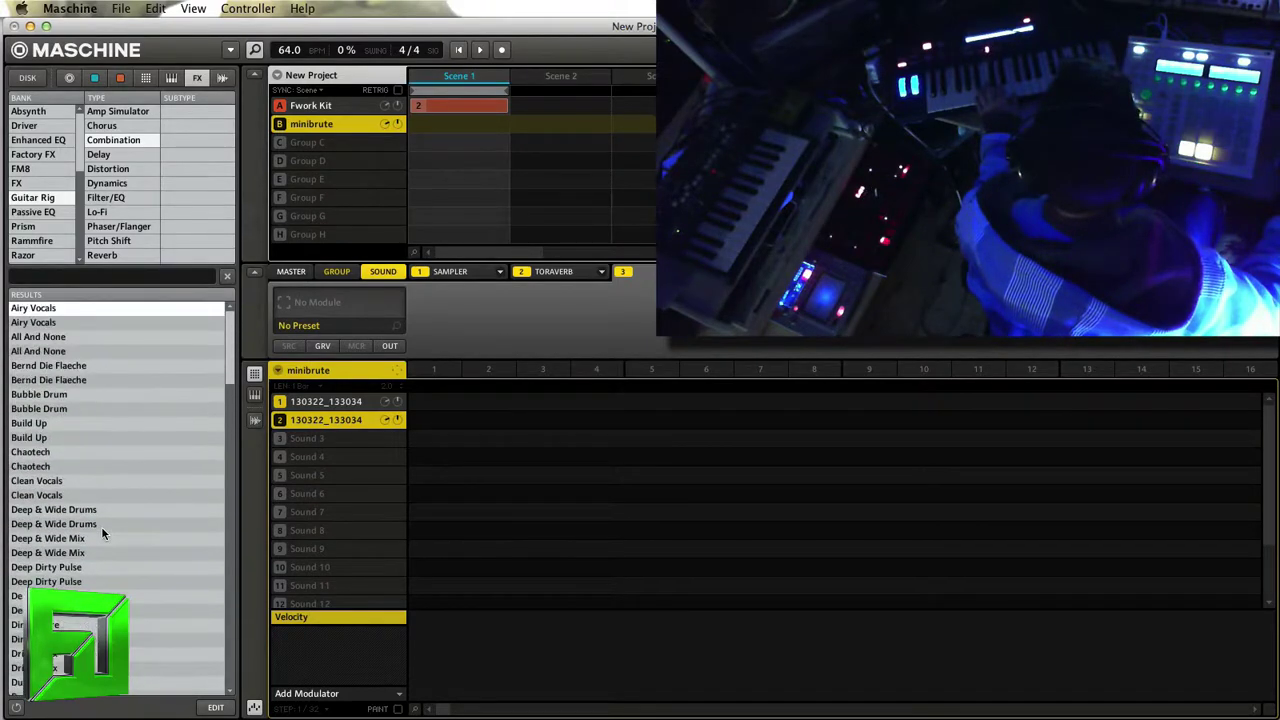
pyautogui.click(119, 141)
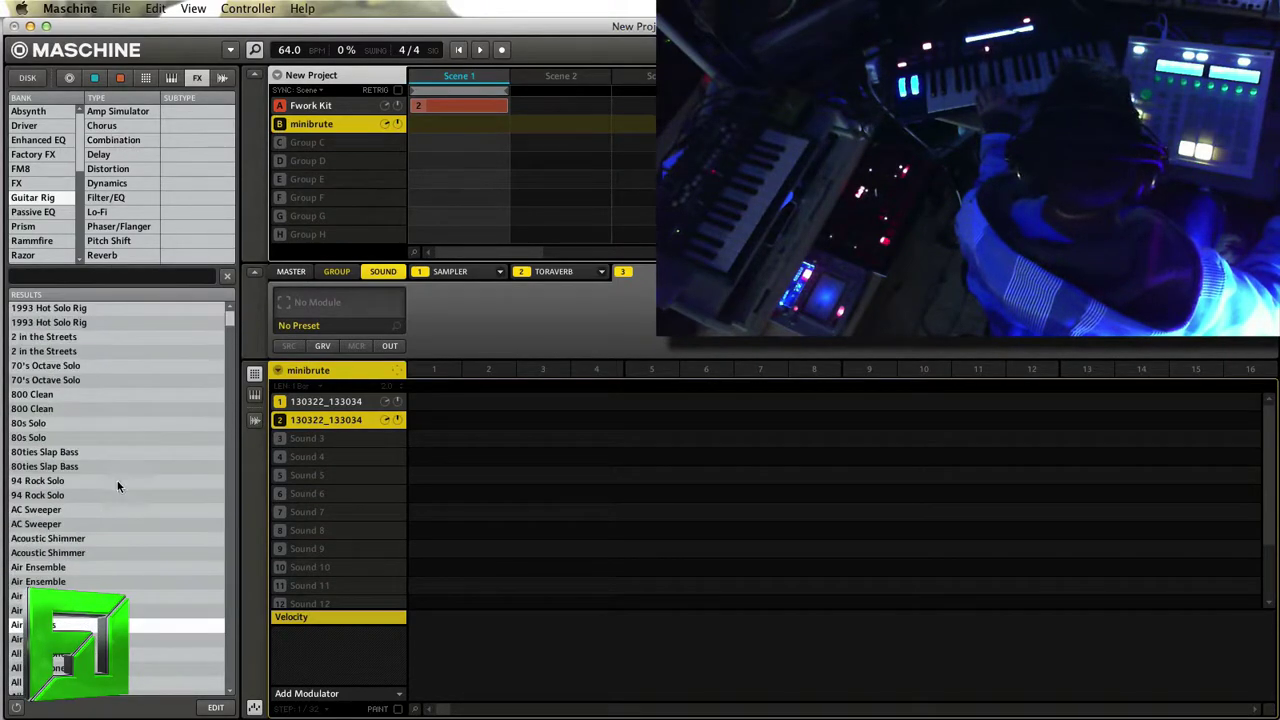
# Step: Load the Guitar Rig preset Crystalline into the sound's third module slot
pyautogui.scroll(-20, 118, 524)
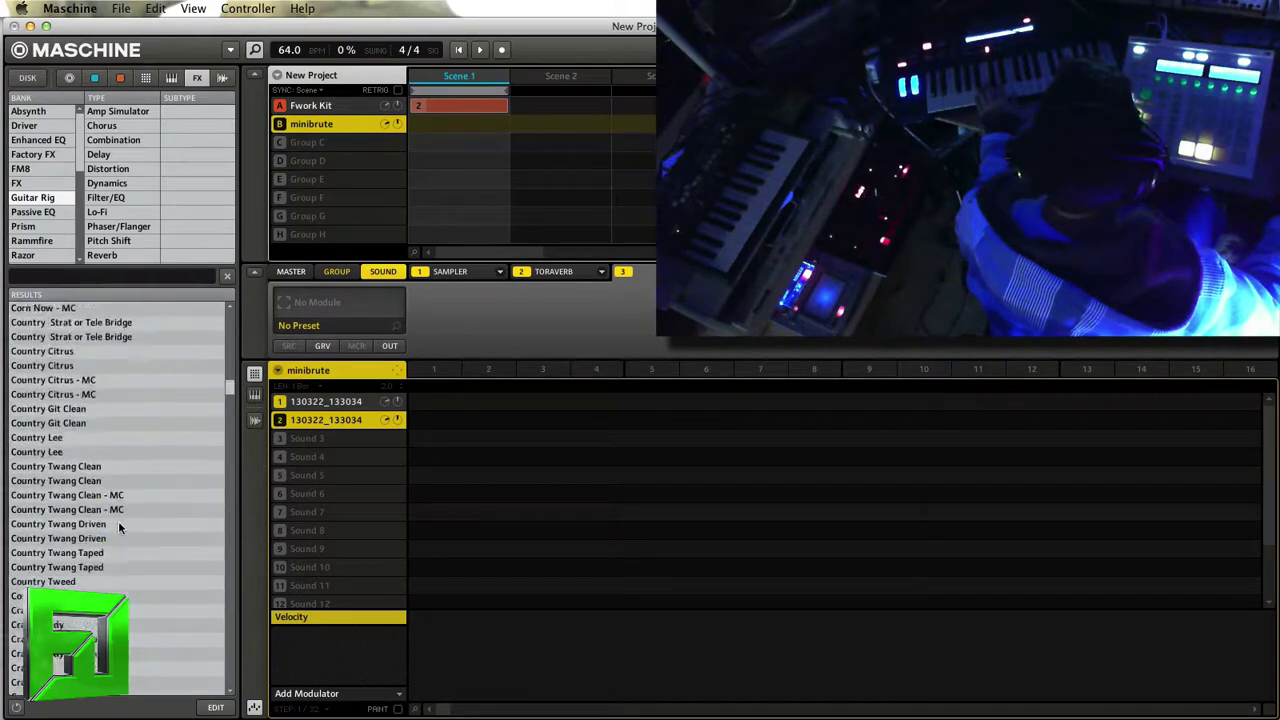
pyautogui.scroll(-5, 118, 522)
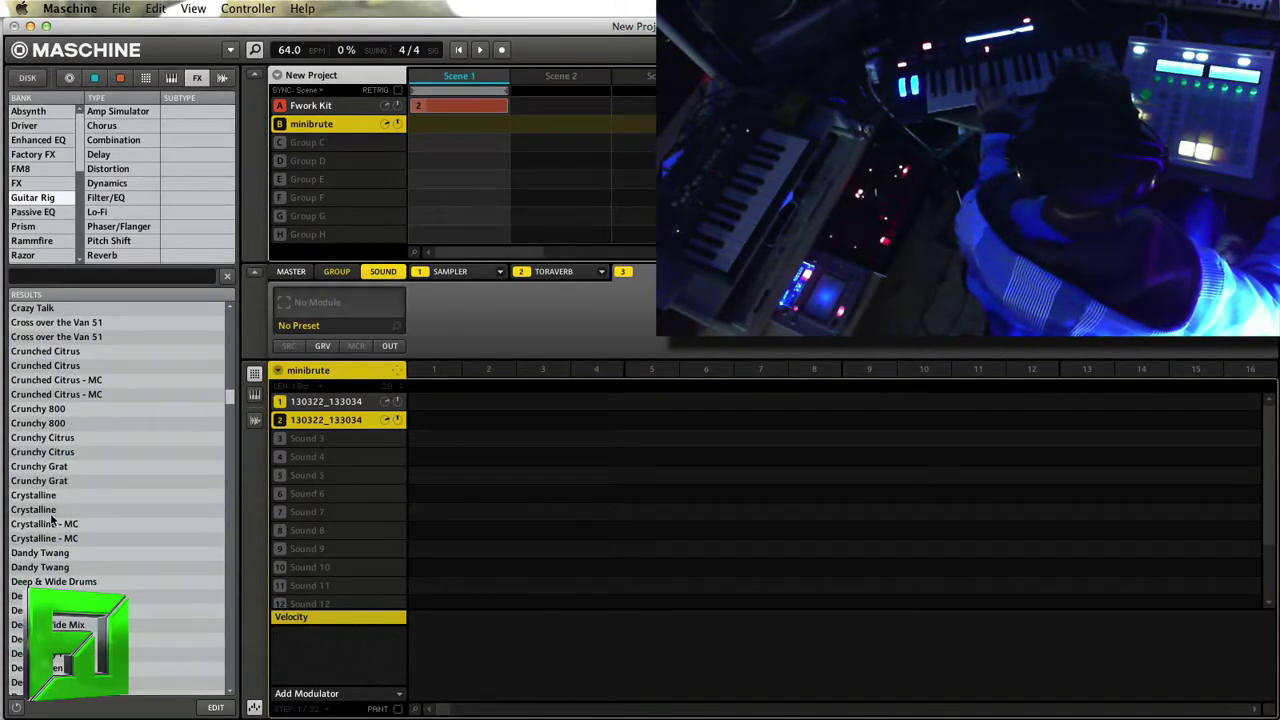
pyautogui.scroll(3, 90, 516)
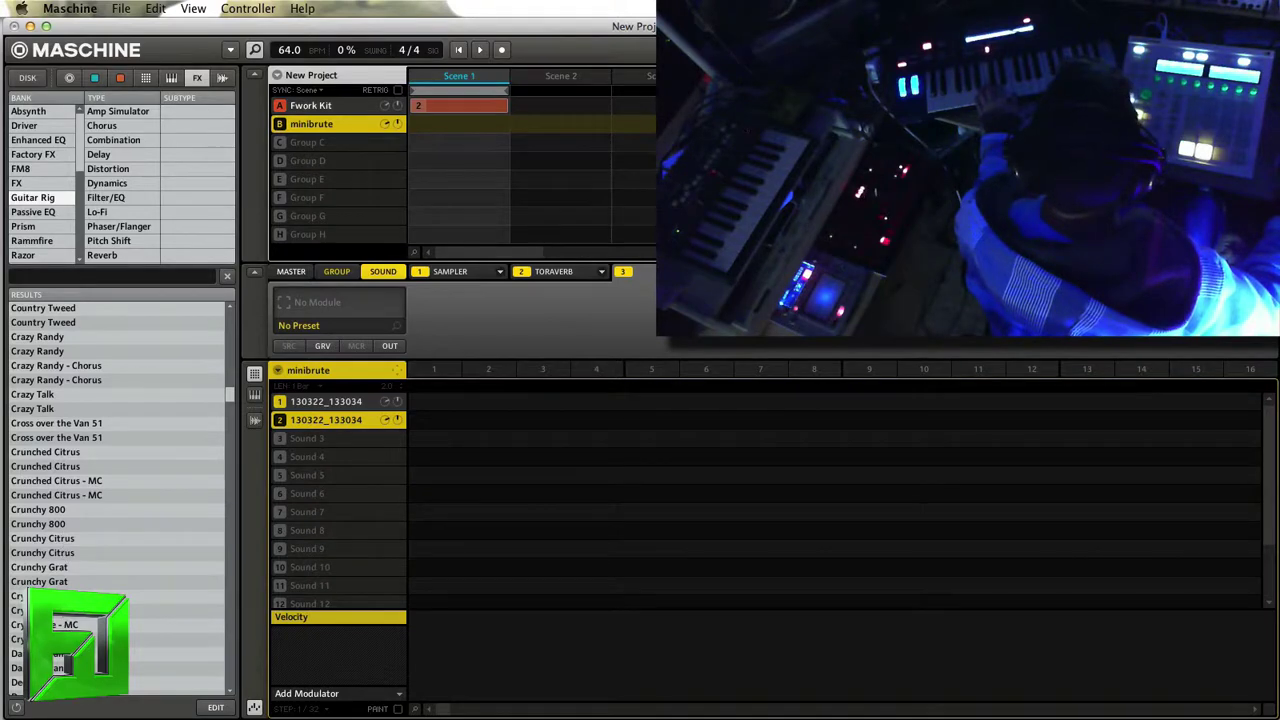
pyautogui.click(170, 596)
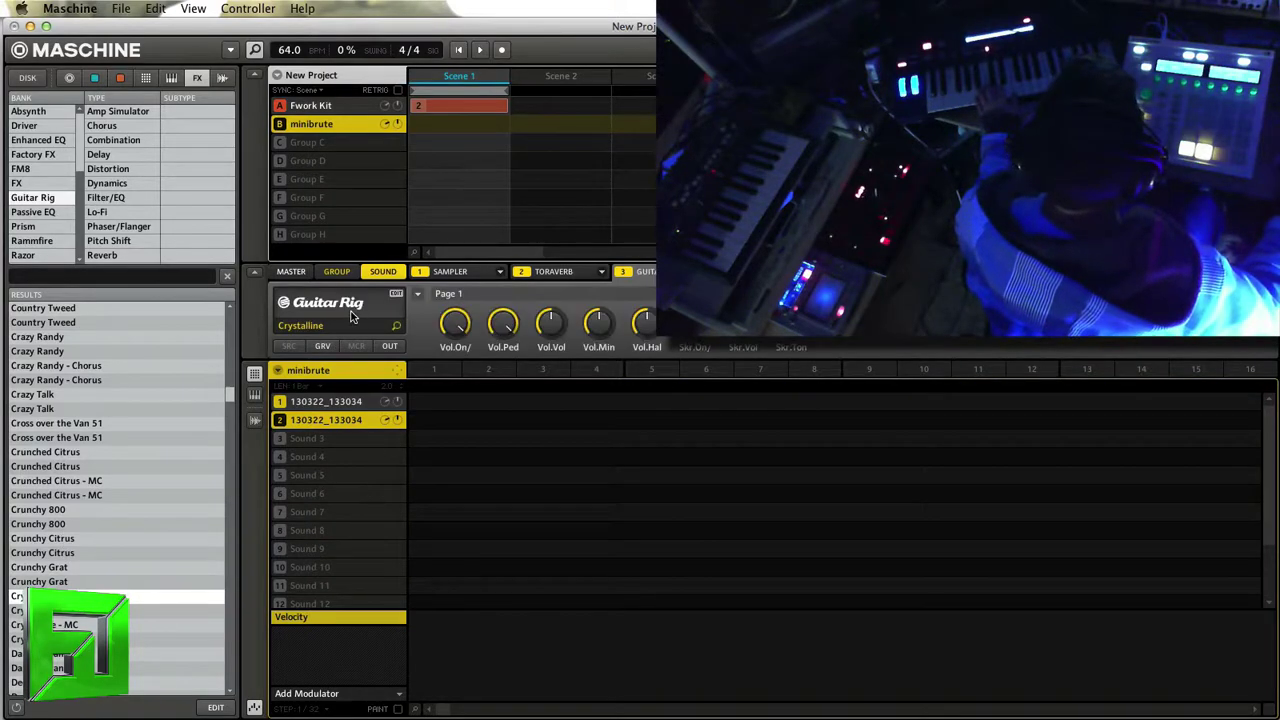
# Step: Open the Guitar Rig editor, load the Christal preset from Effects > Special FX, and close the plug-in window
pyautogui.click(347, 310)
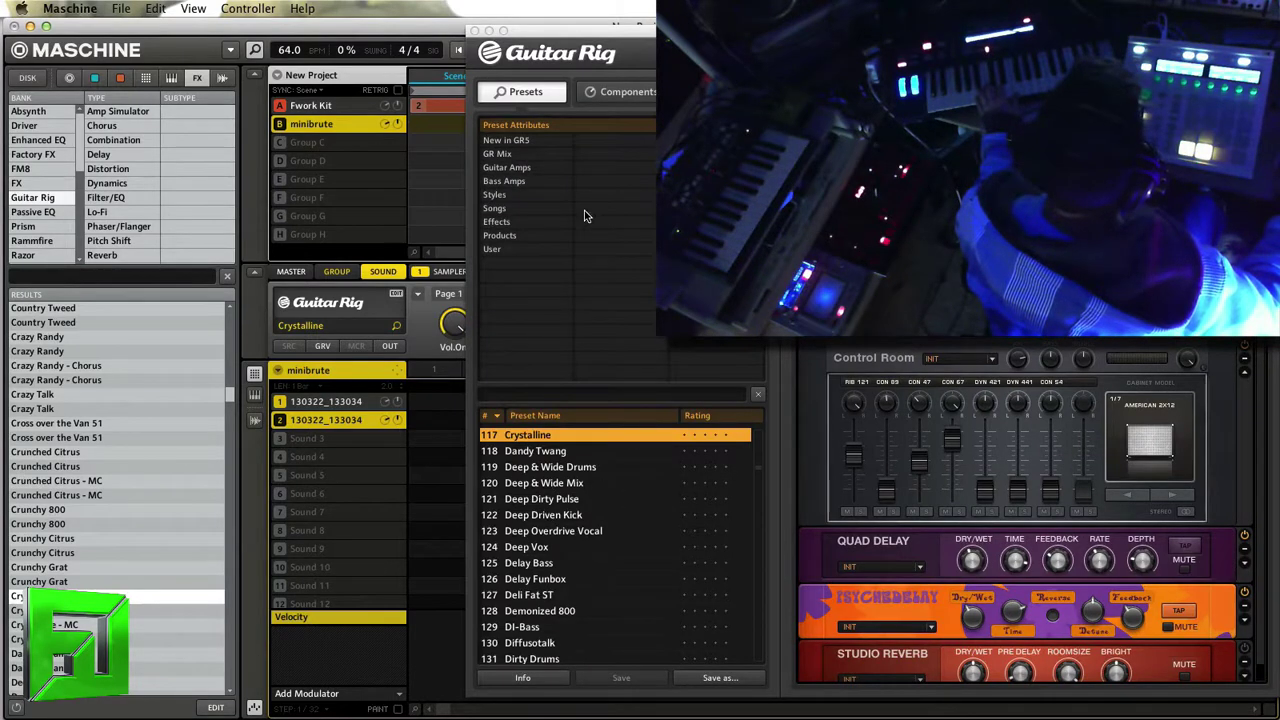
pyautogui.click(514, 222)
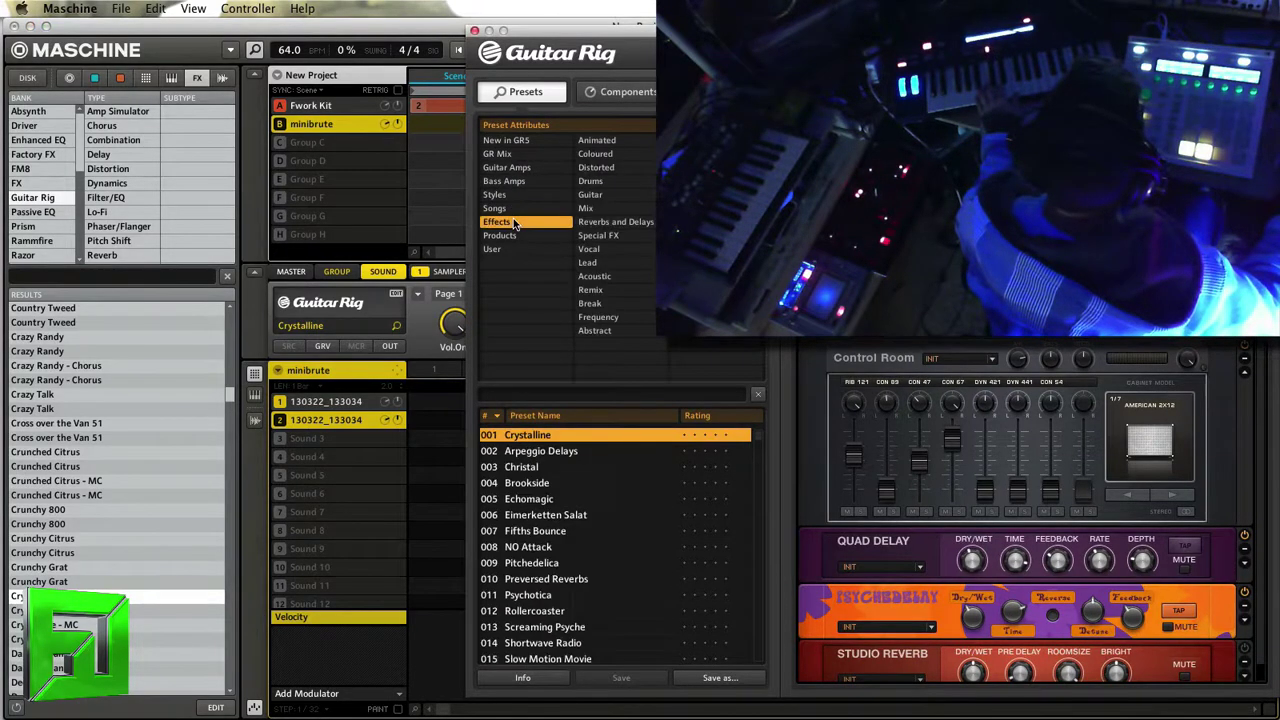
pyautogui.click(601, 237)
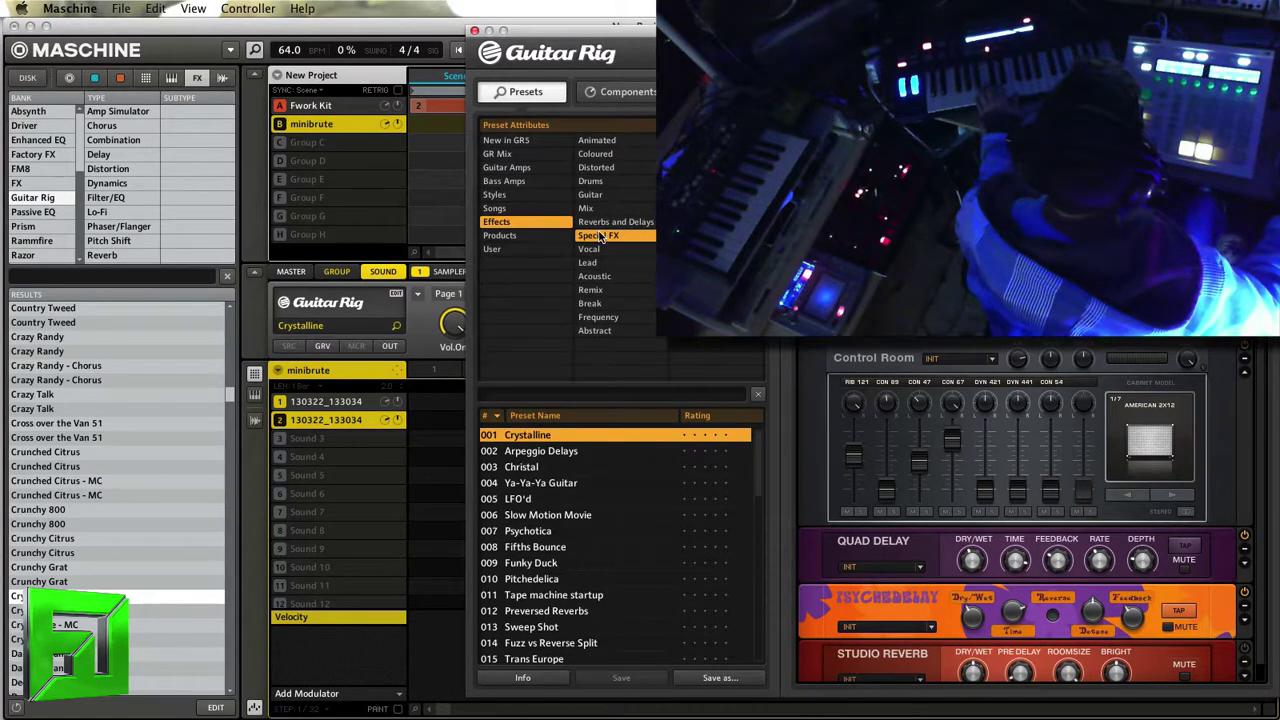
pyautogui.click(550, 468)
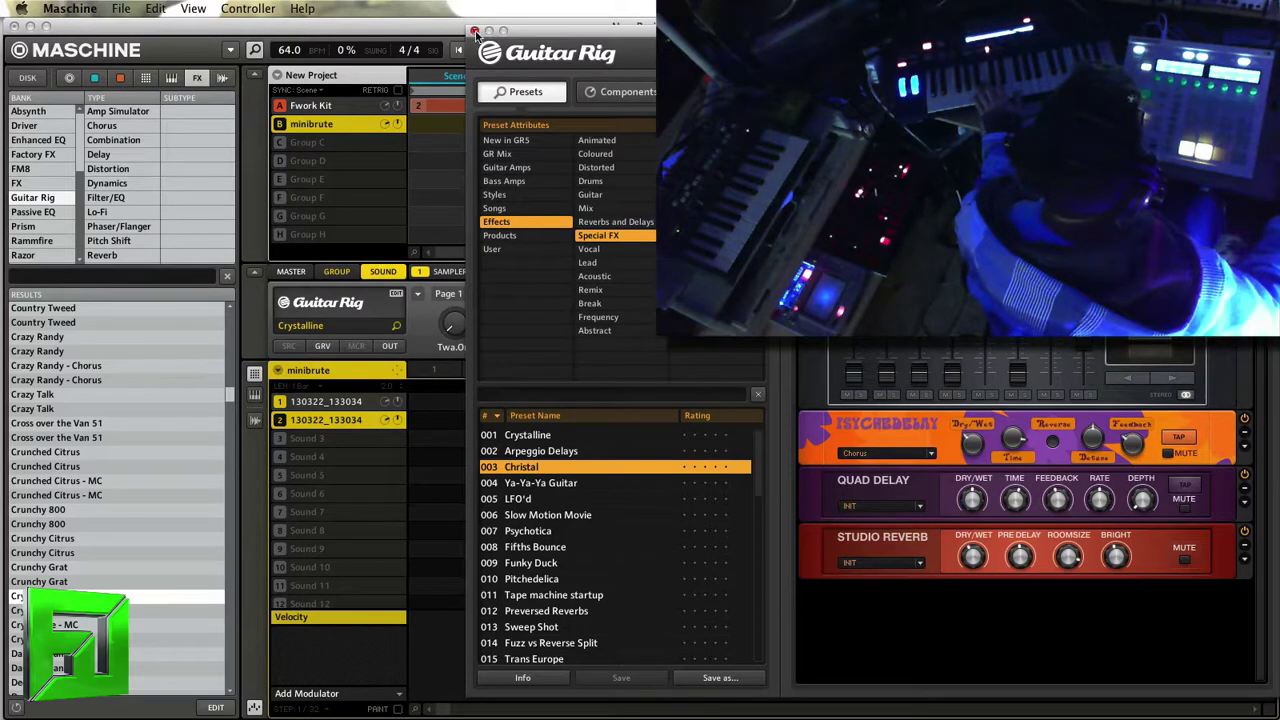
pyautogui.click(474, 31)
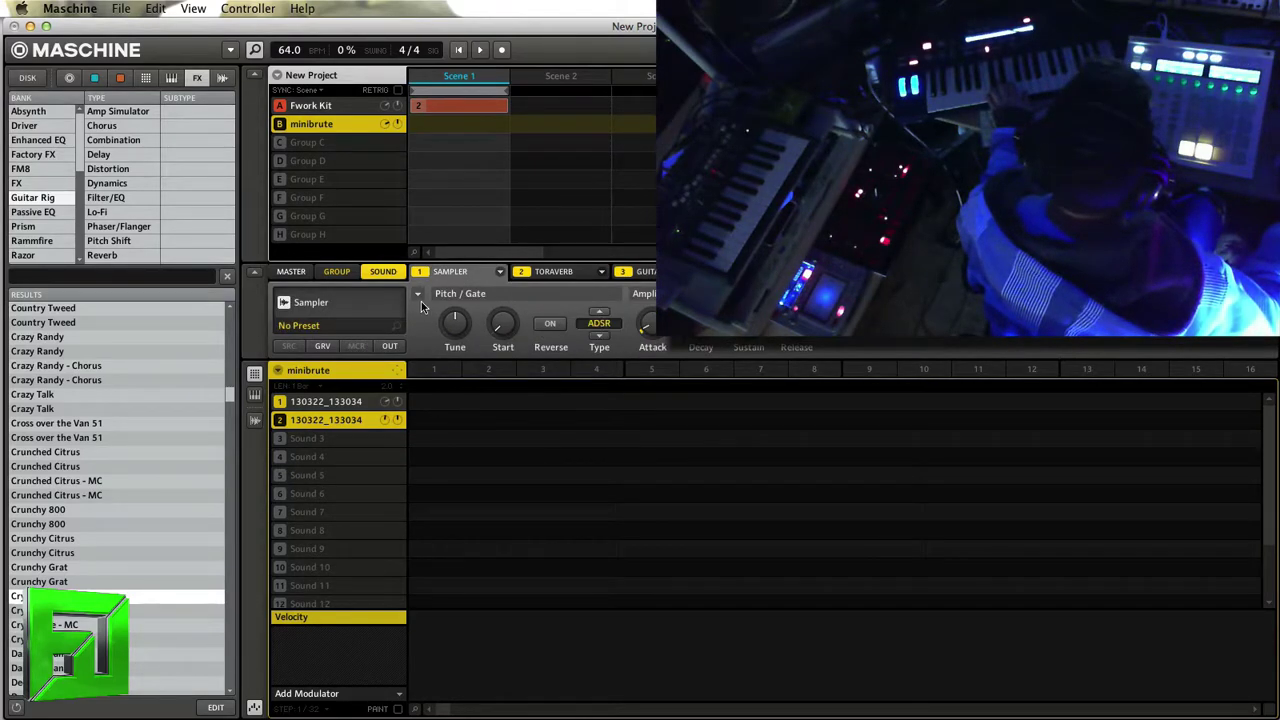
# Step: Show the sampler's Modulation Envelope / Destination settings and reopen the choice of parameter pages
pyautogui.click(419, 295)
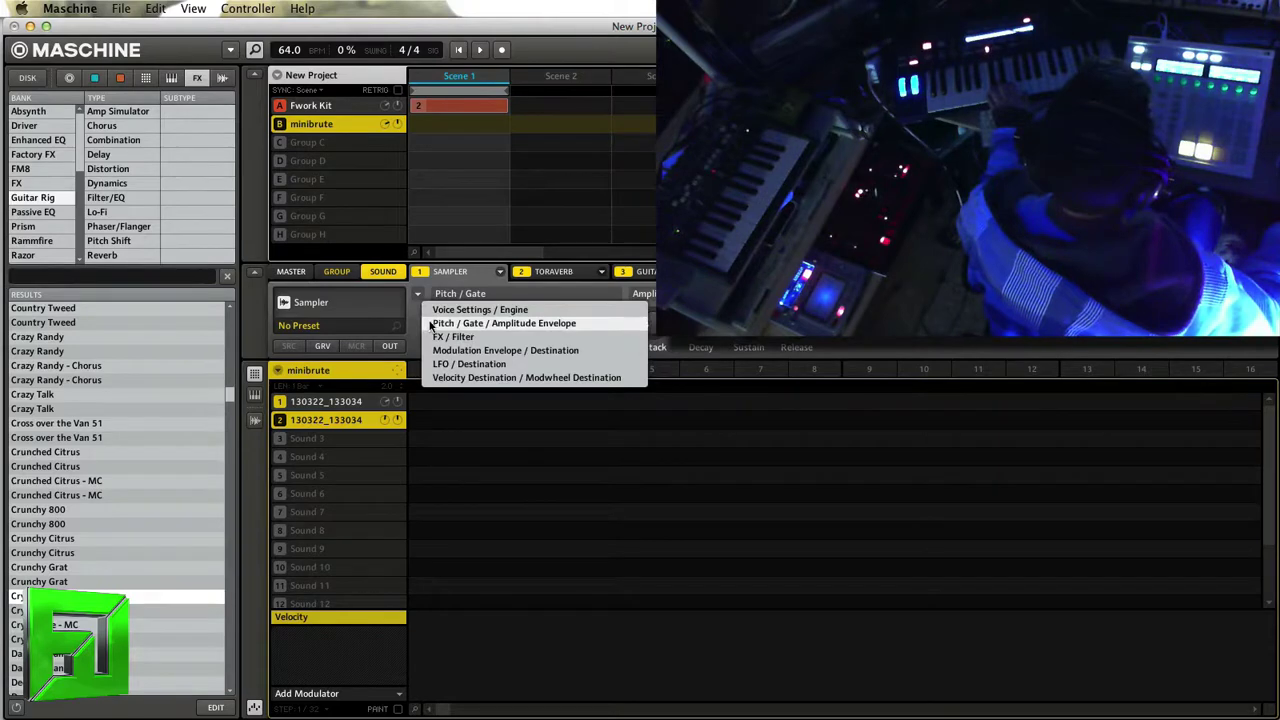
pyautogui.click(436, 351)
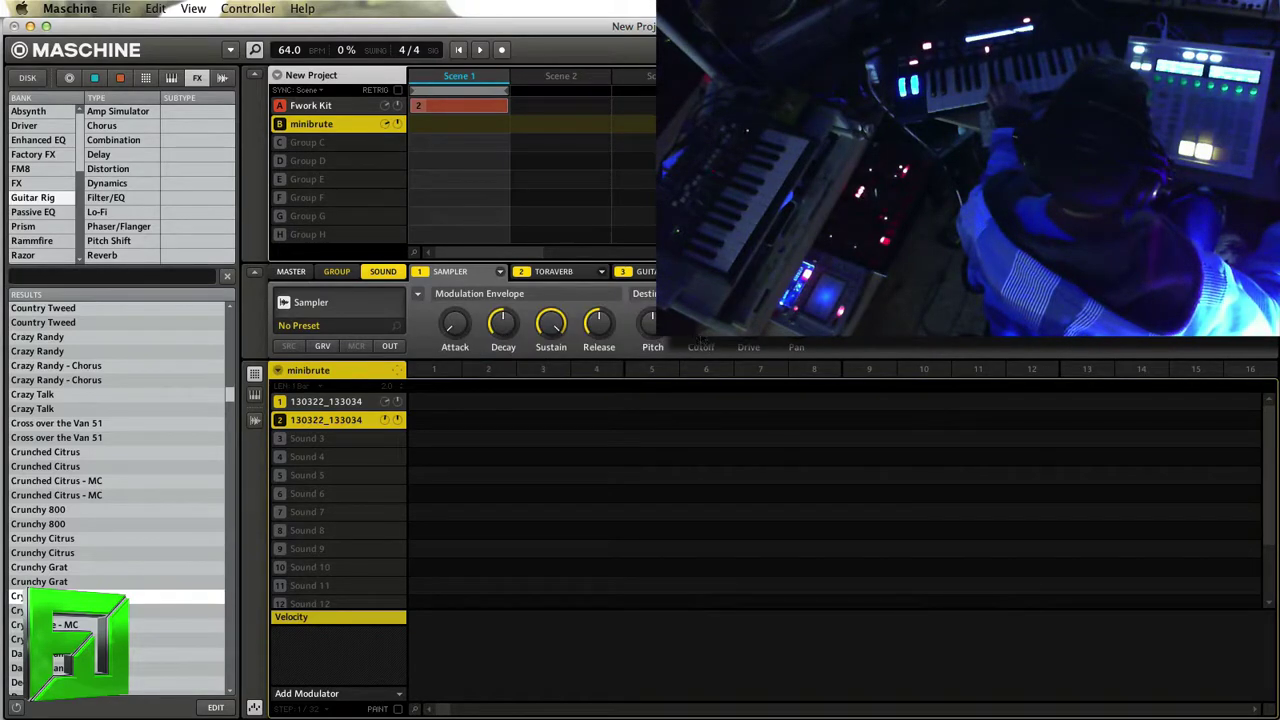
pyautogui.click(412, 296)
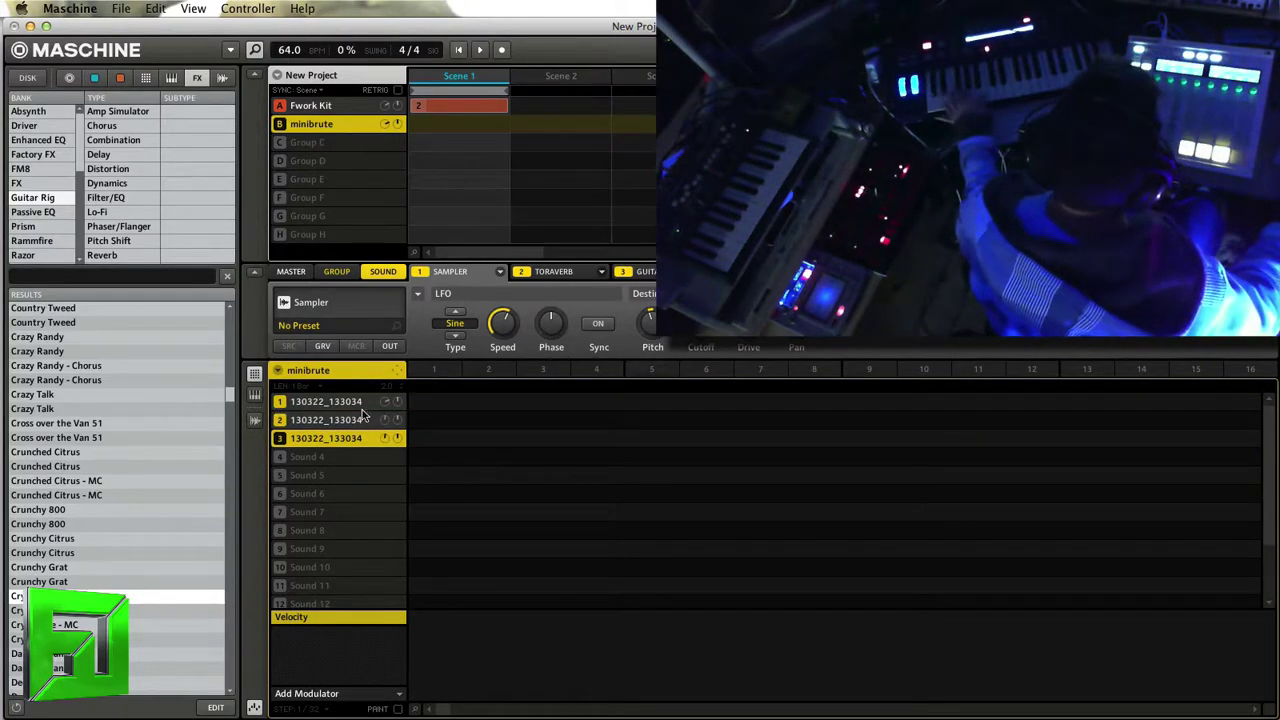
# Step: Rename the second sound in the minibrute group as pad sound
pyautogui.click(333, 425)
pyautogui.doubleClick(331, 425)
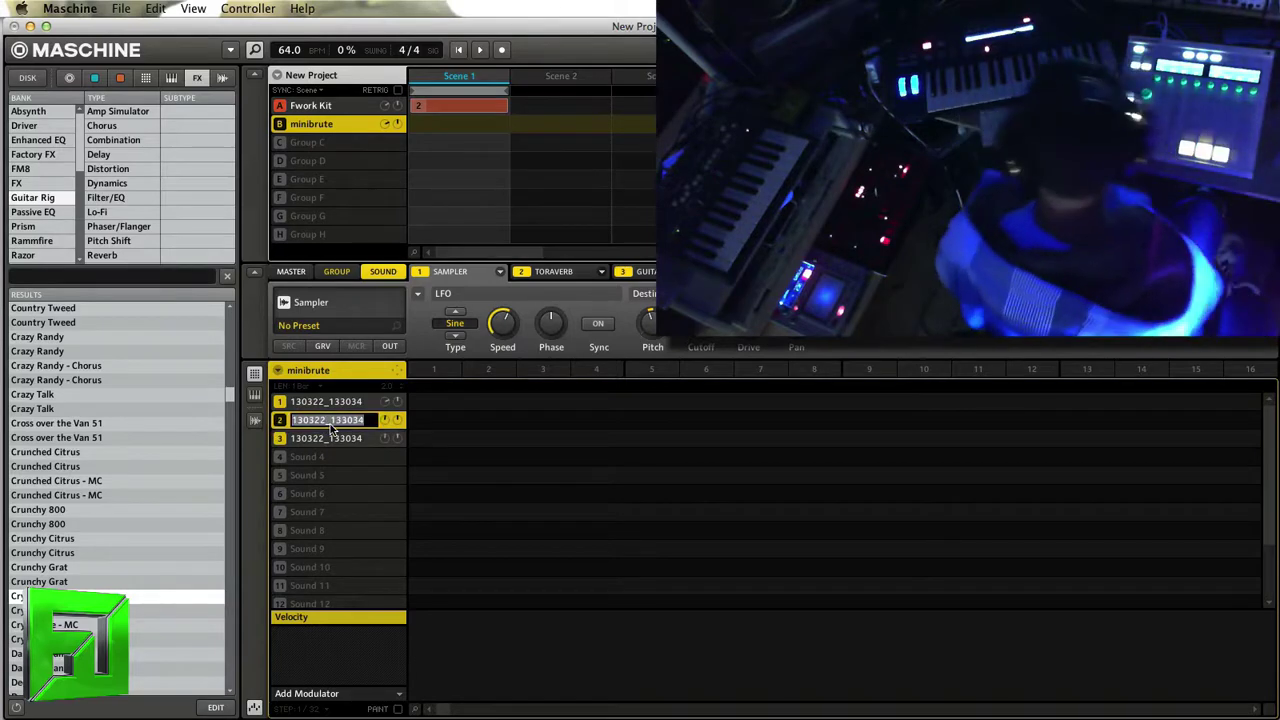
pyautogui.write('pad sound')
pyautogui.press('Return')
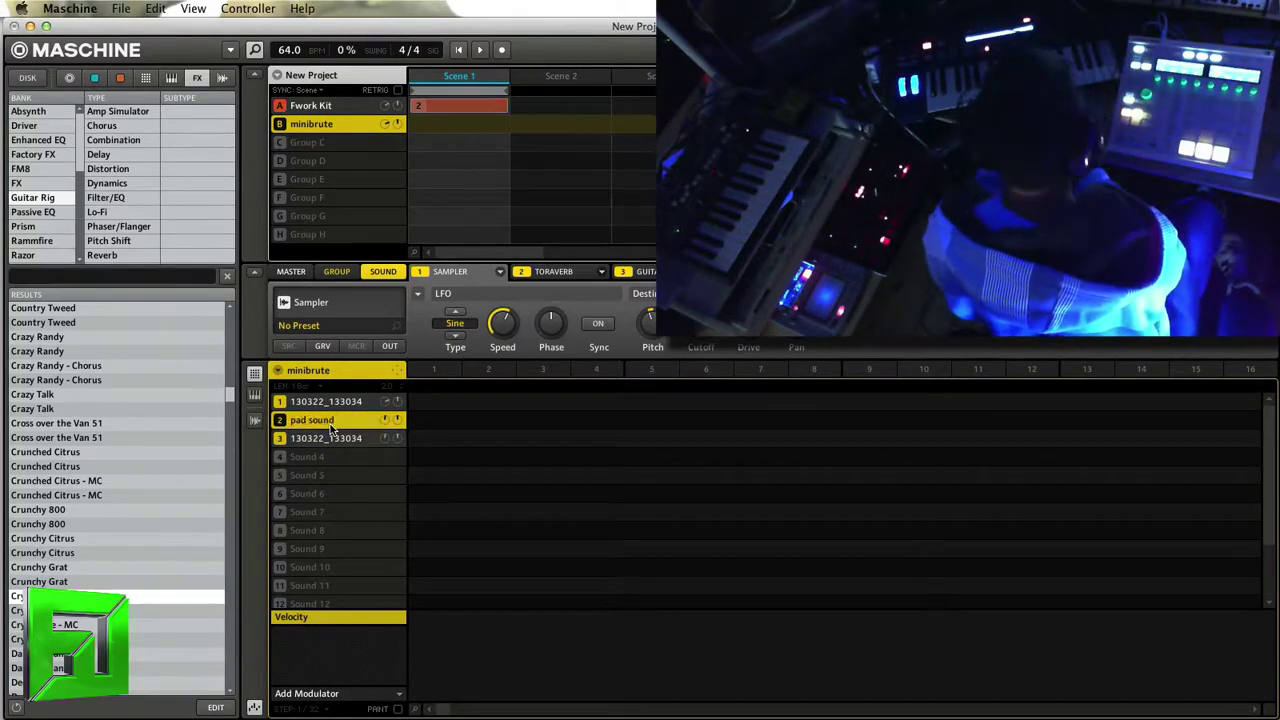
# Step: Rename the third sound in the minibrute group as pad sound
pyautogui.click(321, 441)
pyautogui.doubleClick(321, 441)
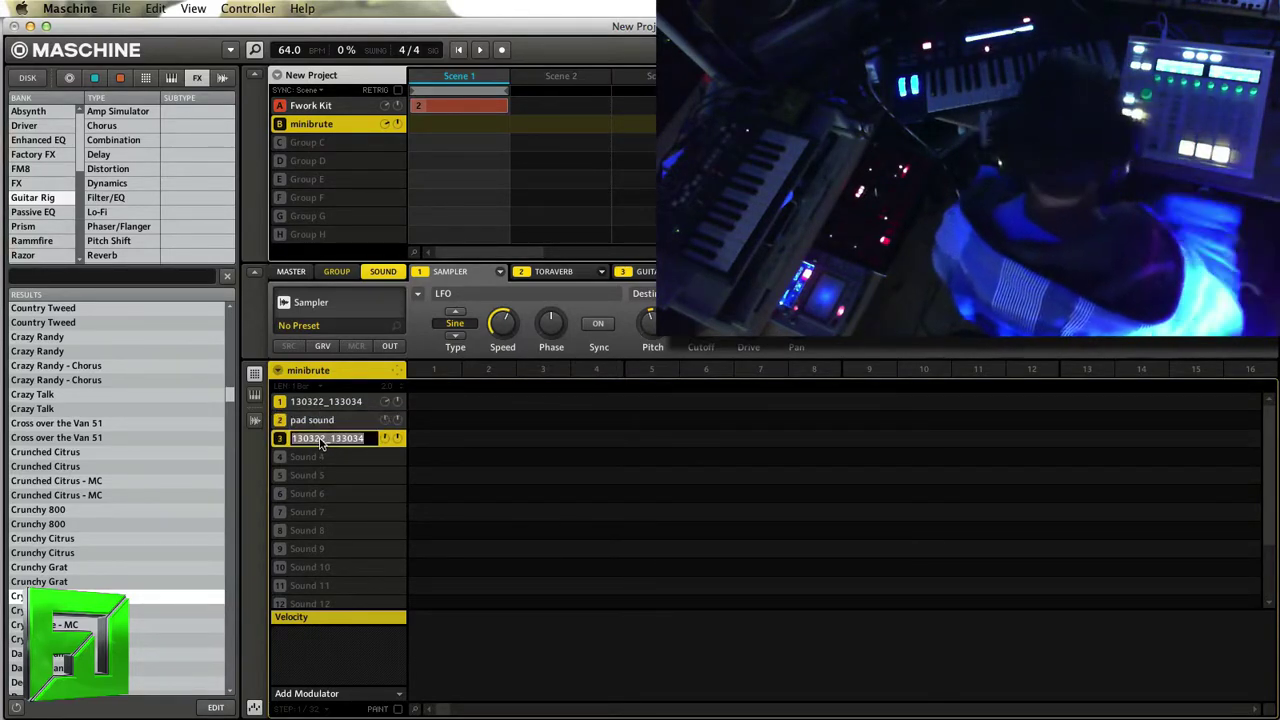
pyautogui.write('pad sound')
pyautogui.press('Return')
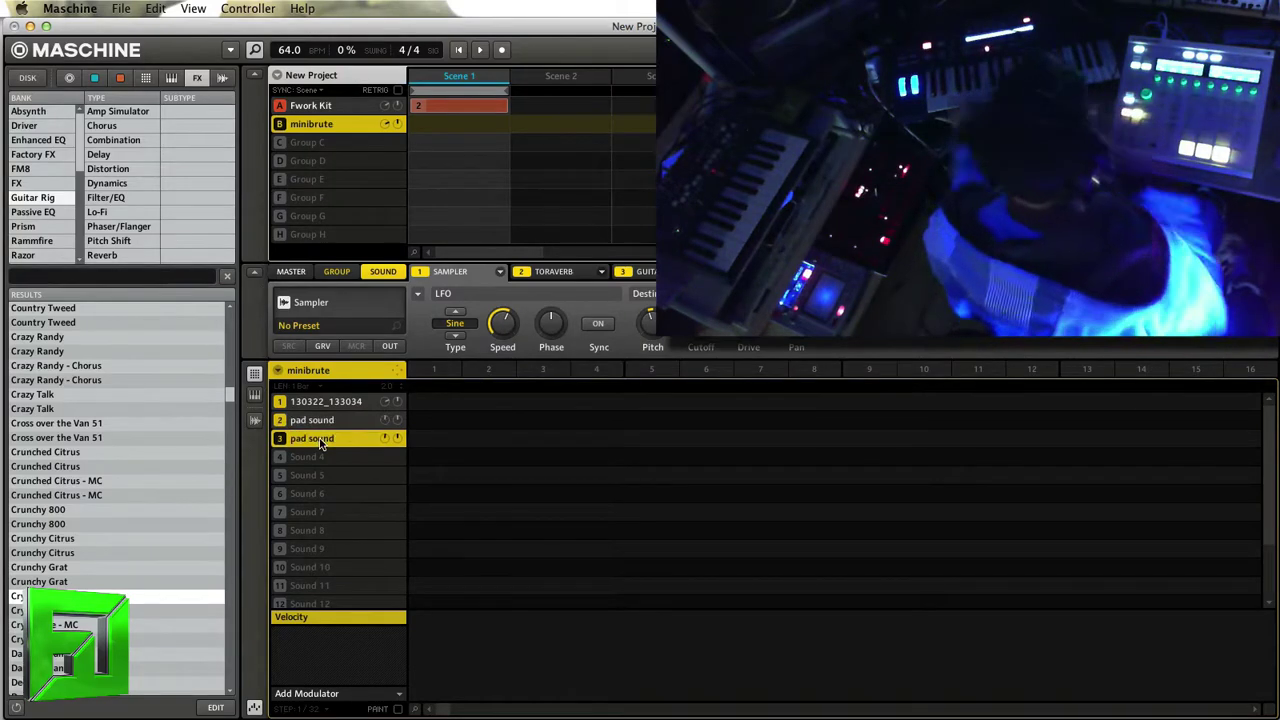
# Step: Select the second sound in the minibrute group and delete its recorded notes from pattern 1
pyautogui.click(308, 421)
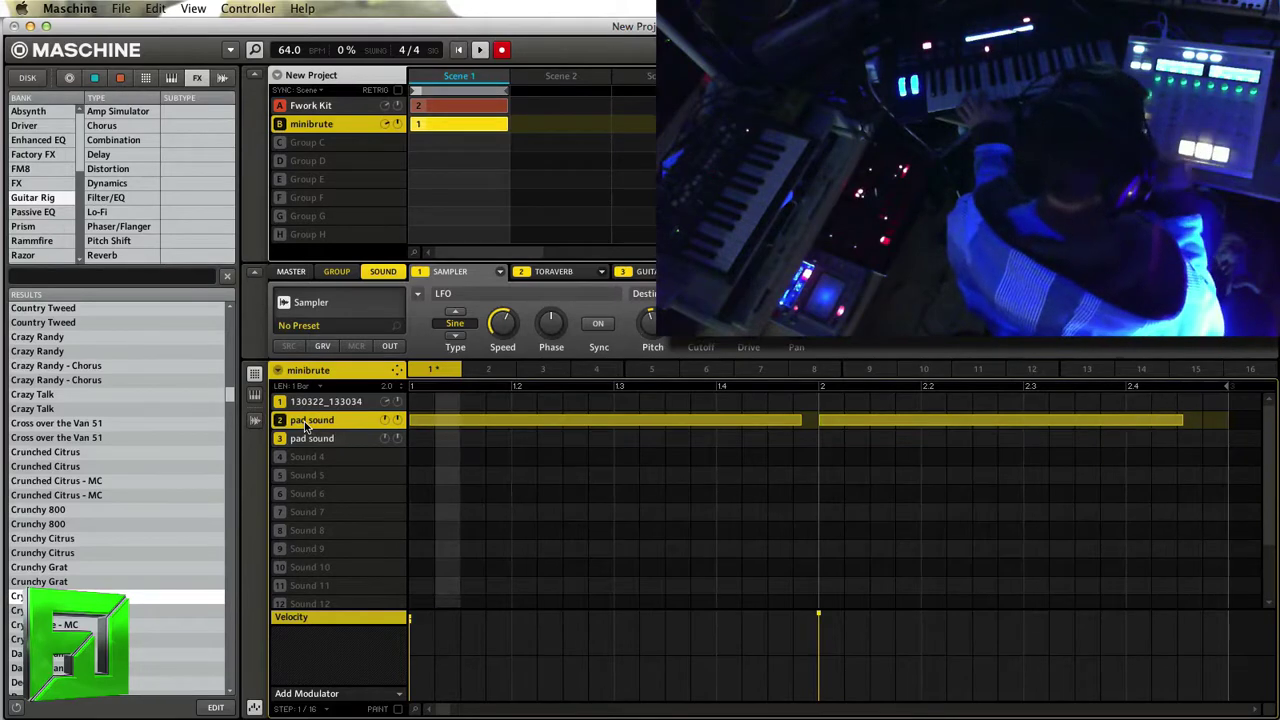
pyautogui.press('Delete')
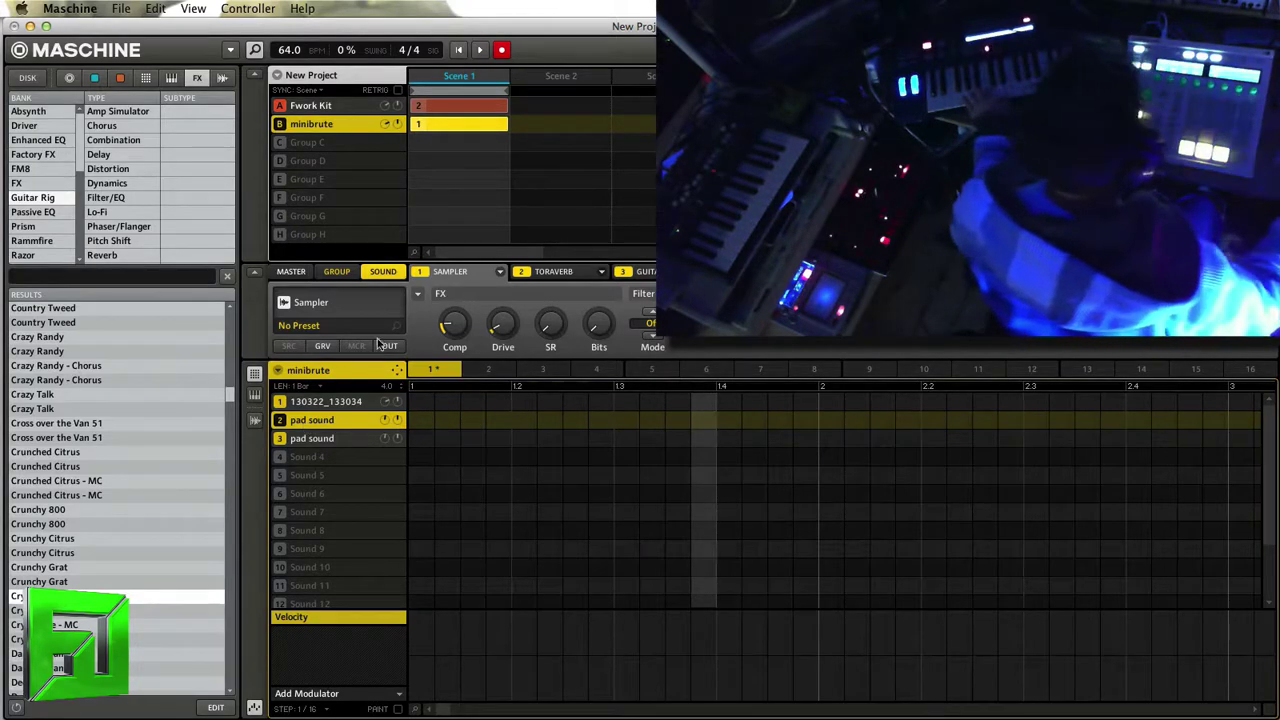
# Step: Open Toraverb on the second sound, lower its Dry/FX mix slightly, and close the plug-in window
pyautogui.click(549, 273)
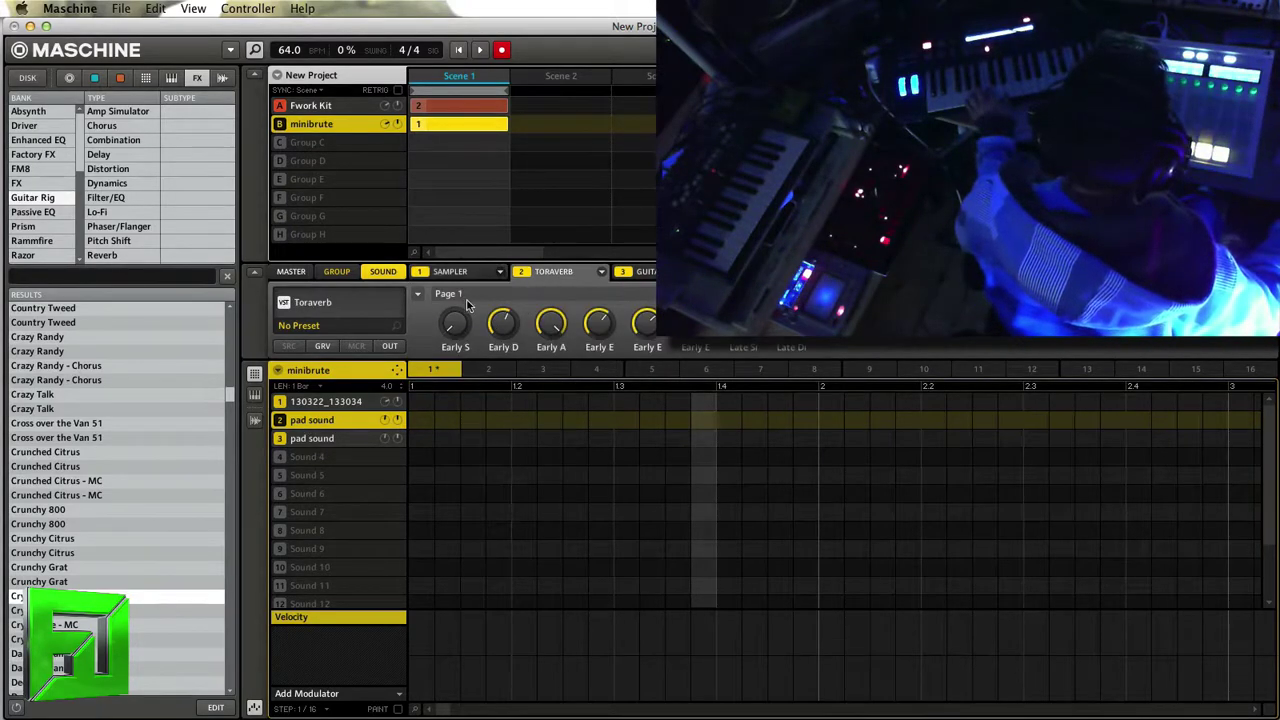
pyautogui.click(372, 310)
pyautogui.moveTo(463, 165); pyautogui.dragTo(463, 178)
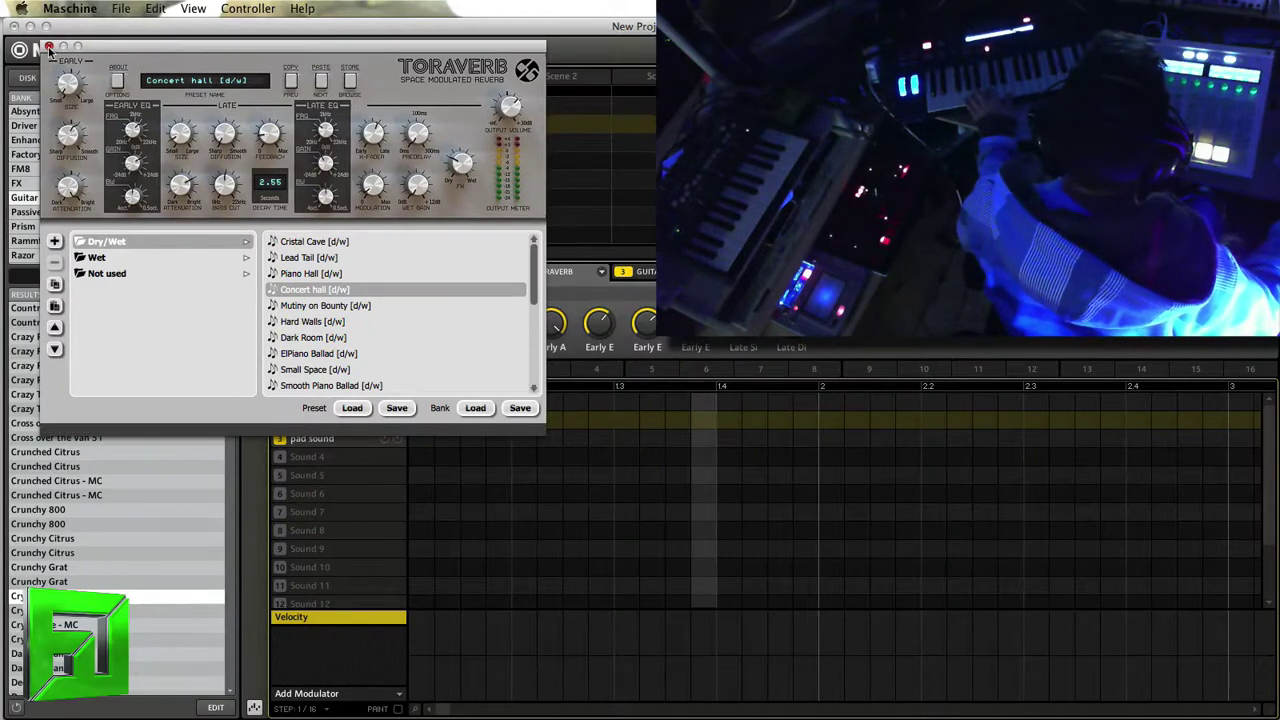
pyautogui.click(48, 48)
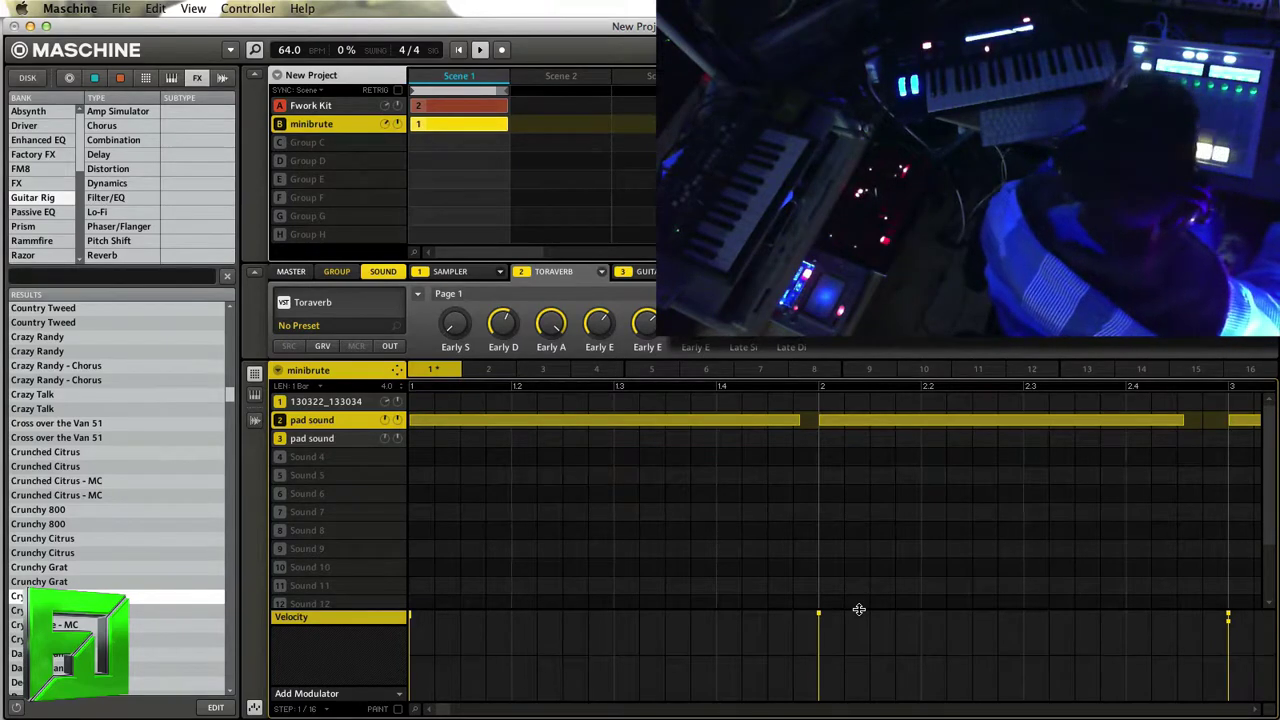
# Step: Show the Fwork Kit group's pattern during playback and return to the minibrute group
pyautogui.click(306, 107)
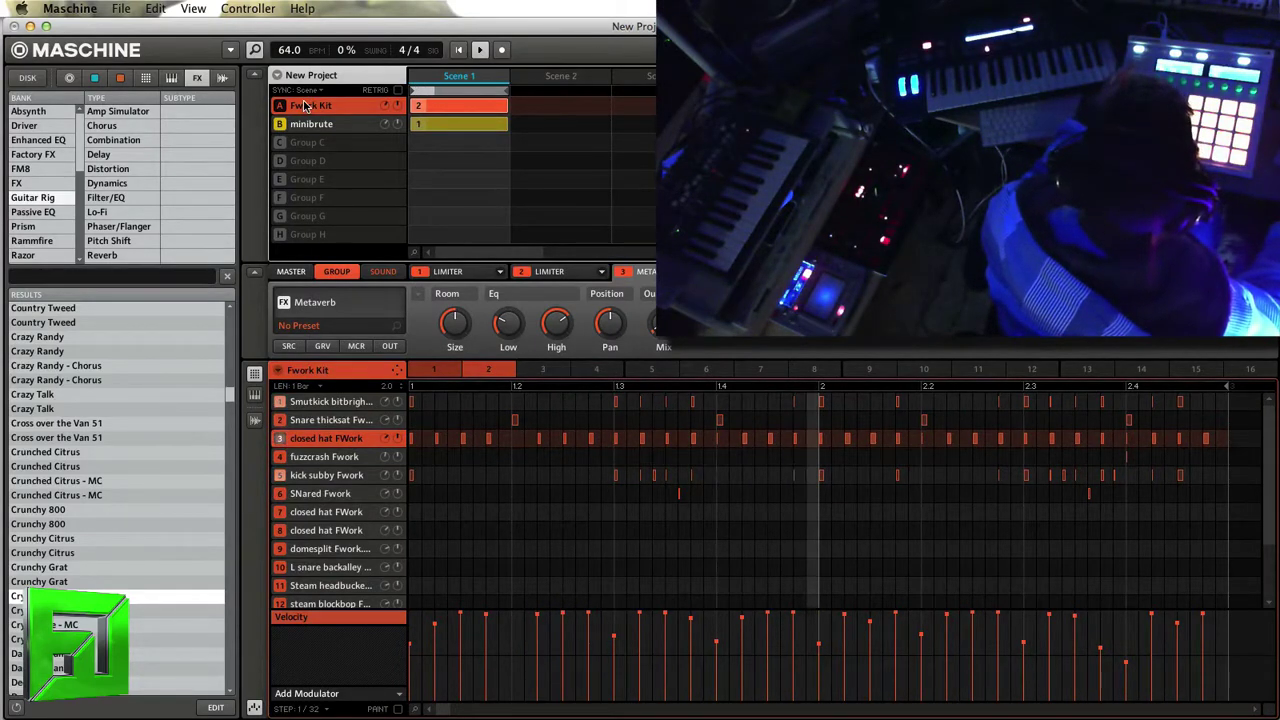
pyautogui.click(341, 124)
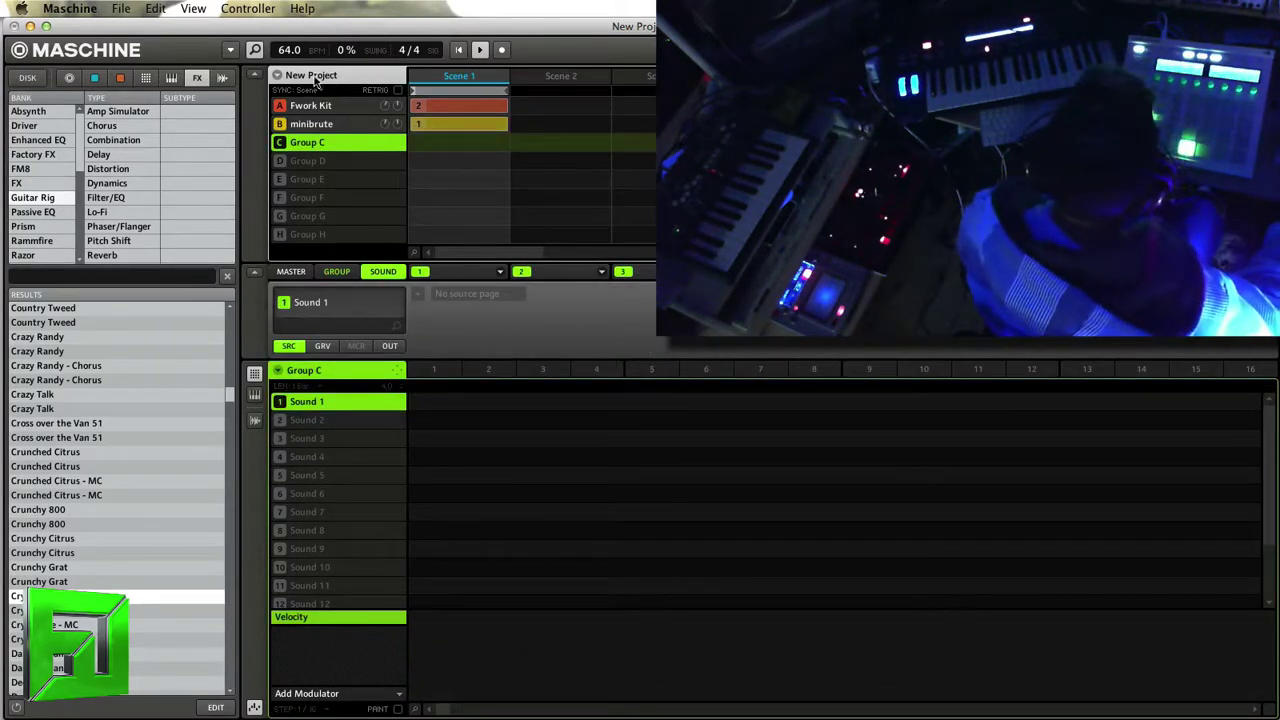
pyautogui.click(328, 125)
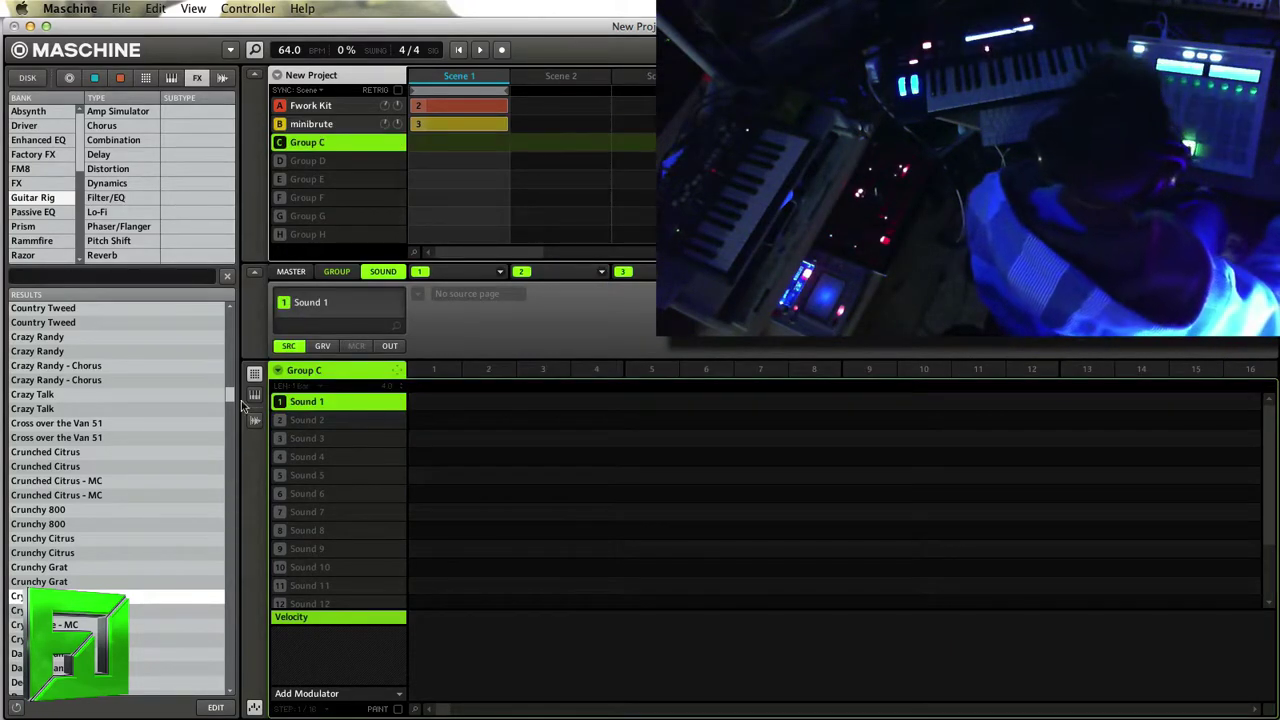
# Step: Open the sample editor for Group C's first sound and set the recorded sample's loop from 177522 to 398894
pyautogui.click(256, 422)
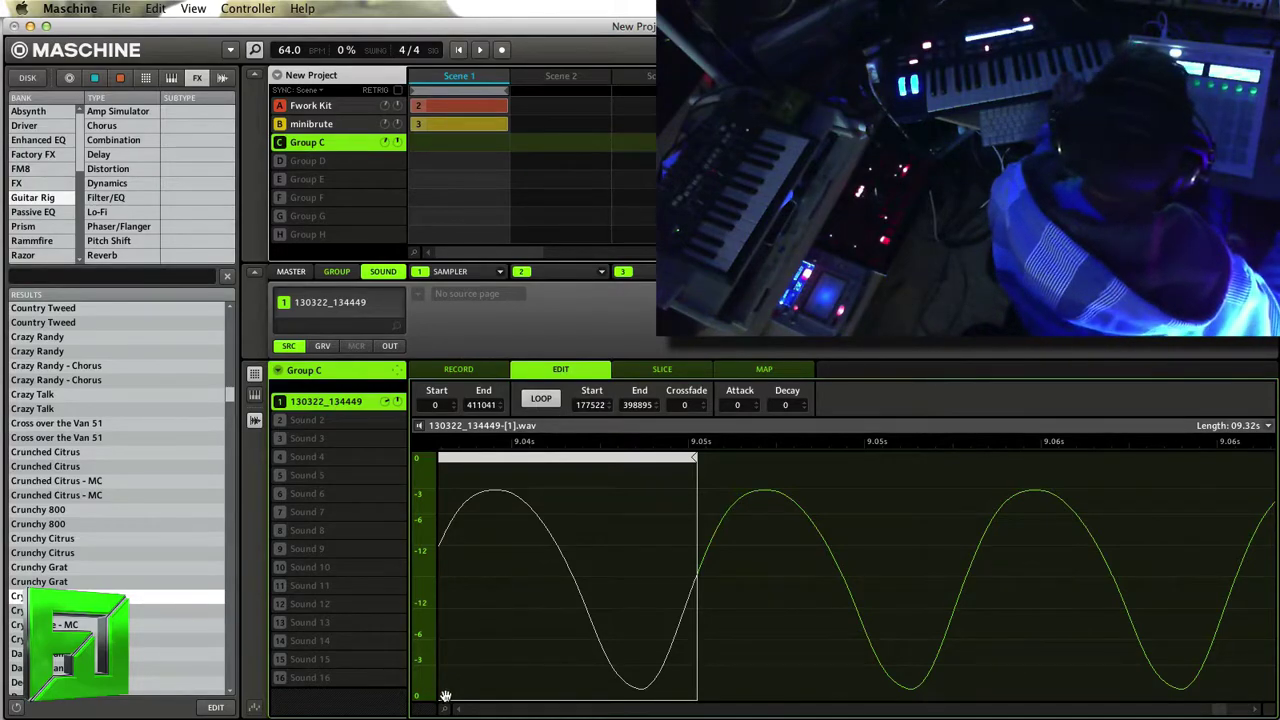
pyautogui.scroll(-10, 438, 713)
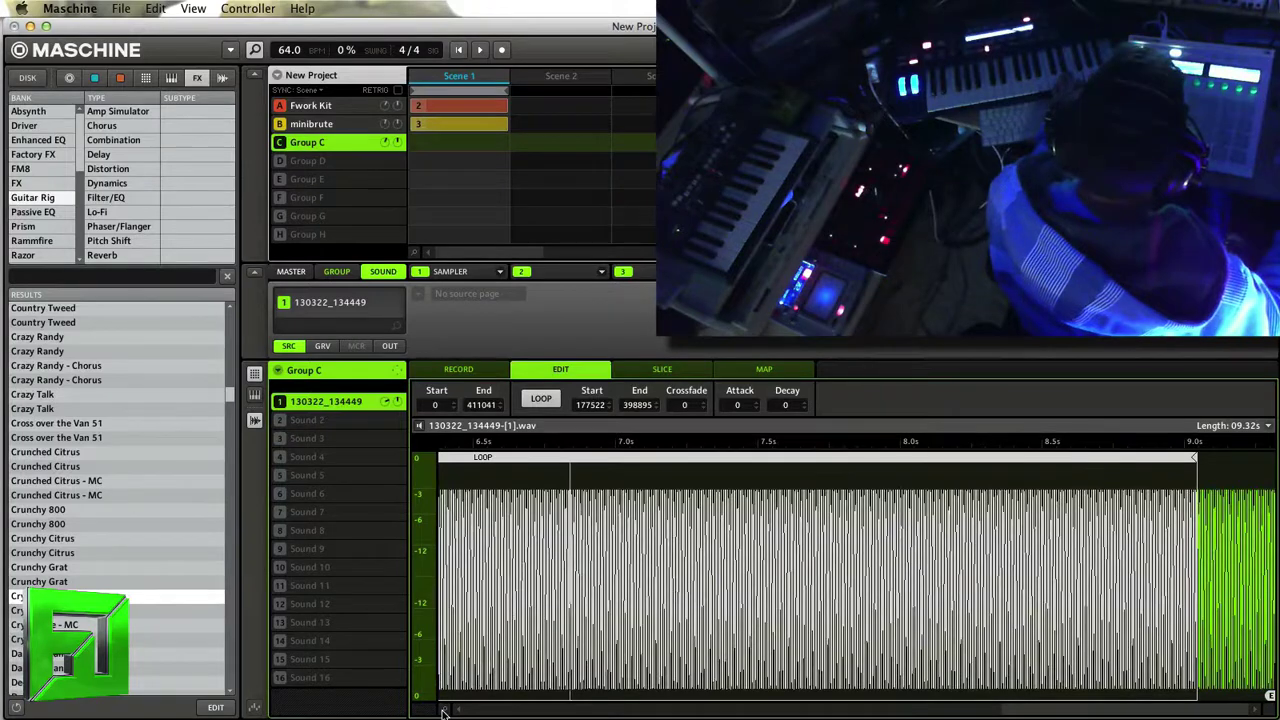
pyautogui.scroll(10, 447, 711)
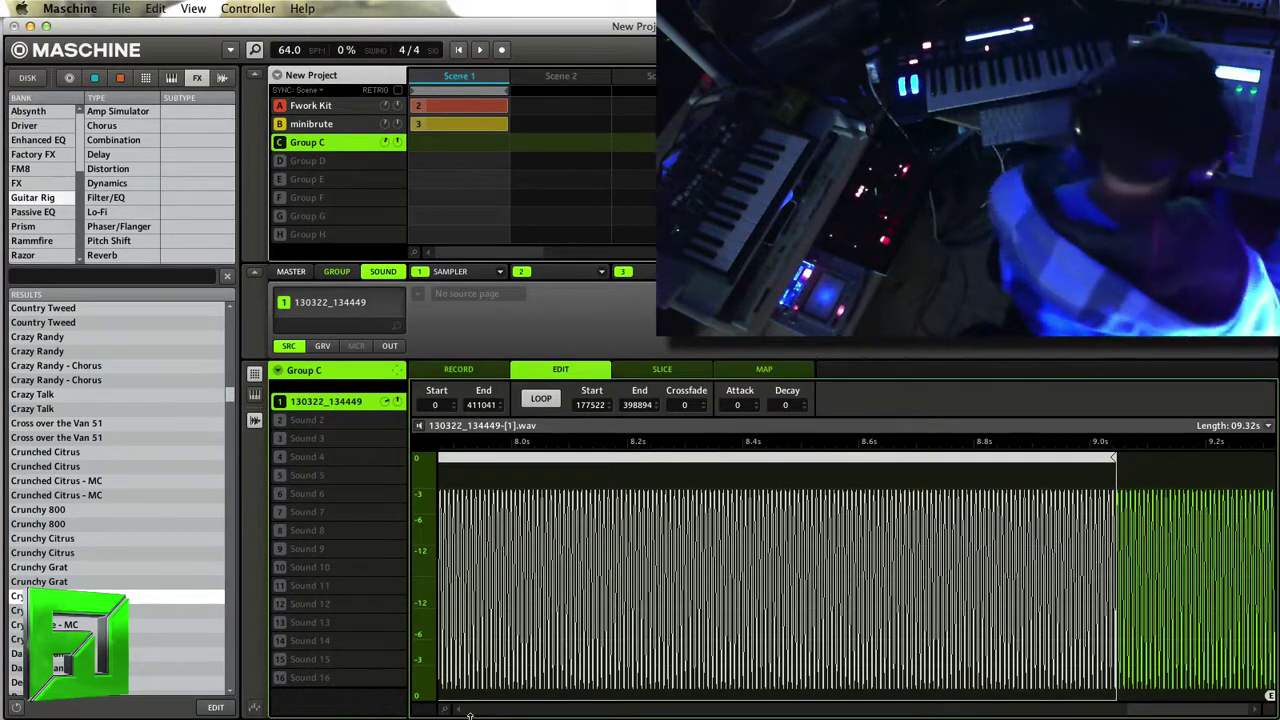
# Step: Set the Group C sound's sampler filter mode to LP2 and adjust its cutoff
pyautogui.click(419, 295)
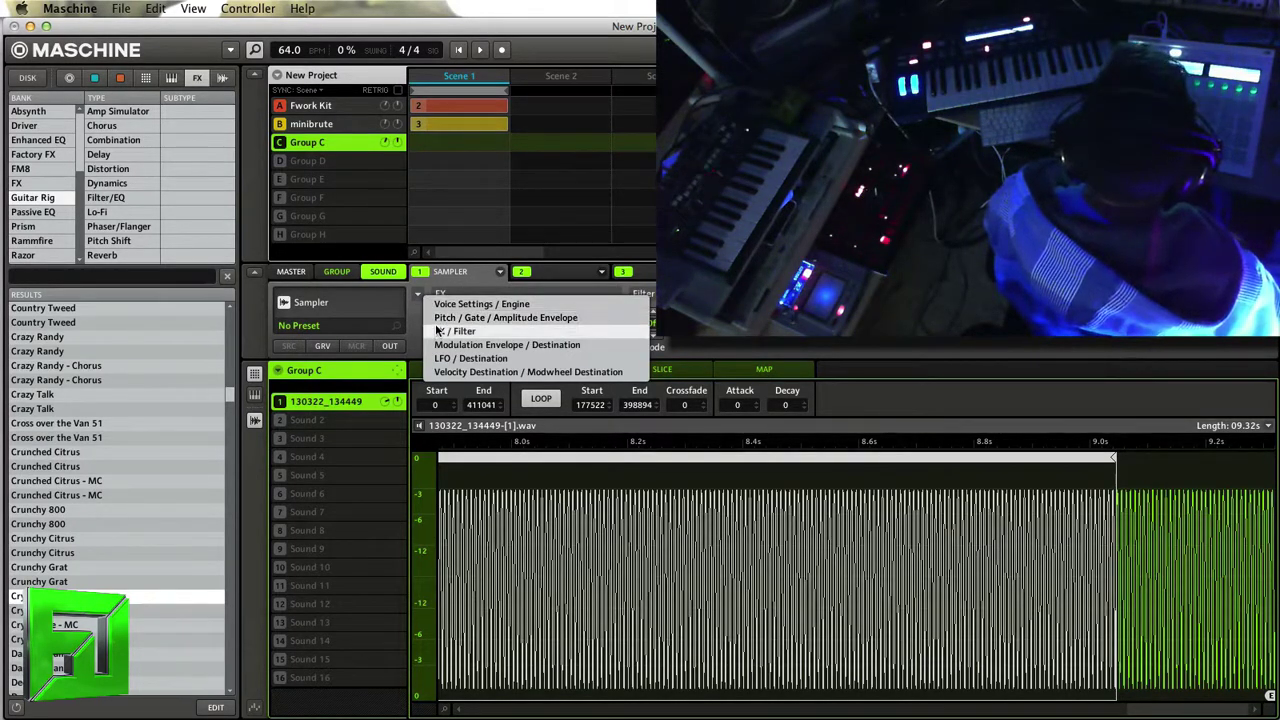
pyautogui.click(440, 331)
pyautogui.click(650, 322)
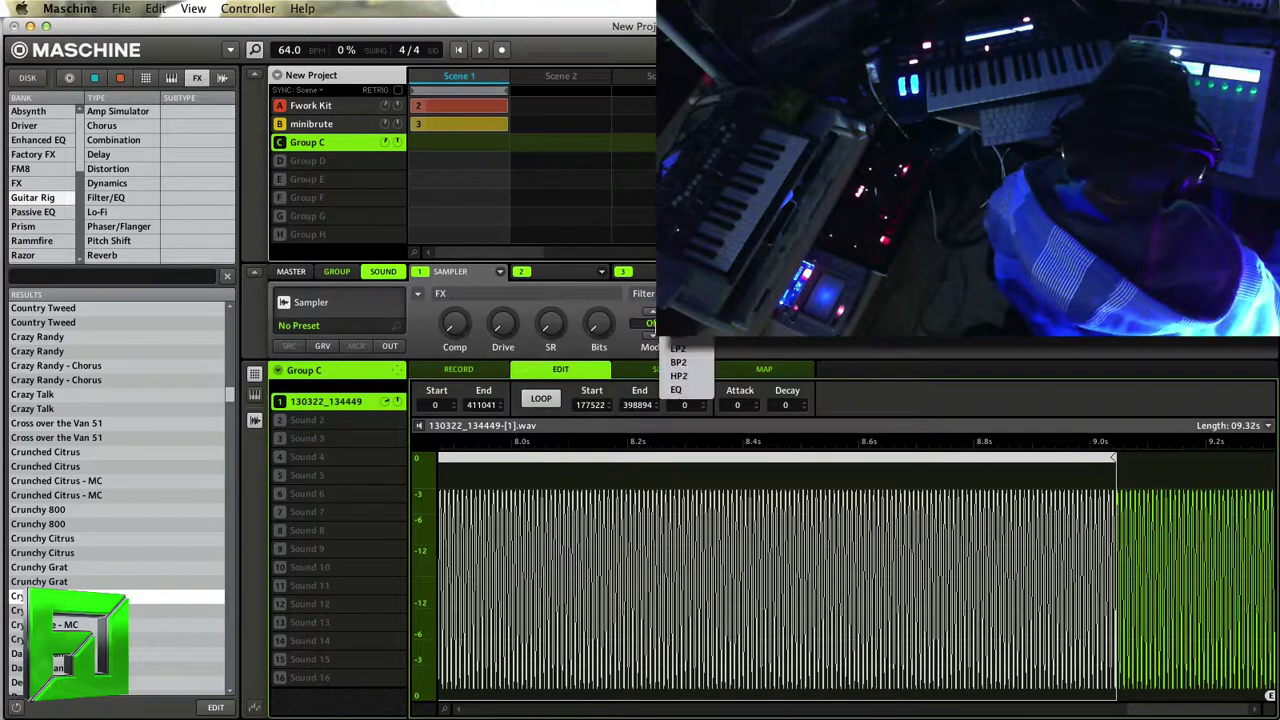
pyautogui.click(680, 352)
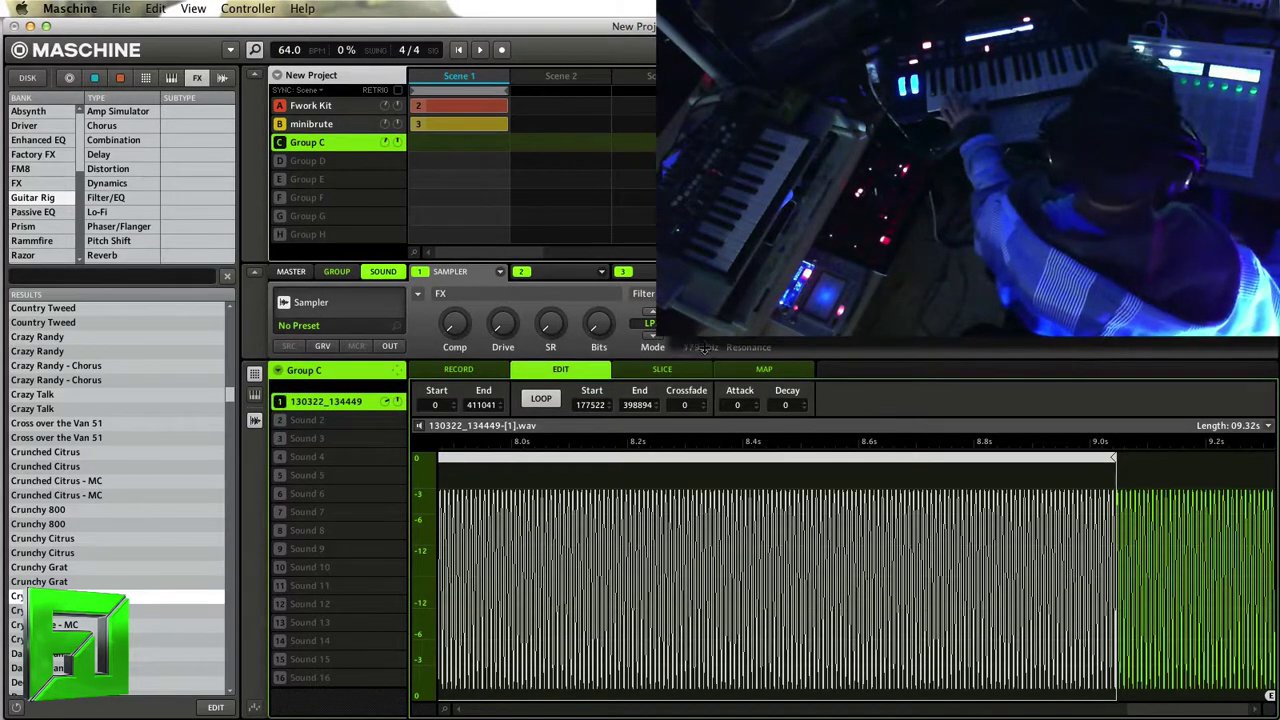
pyautogui.moveTo(706, 346); pyautogui.dragTo(700, 350)
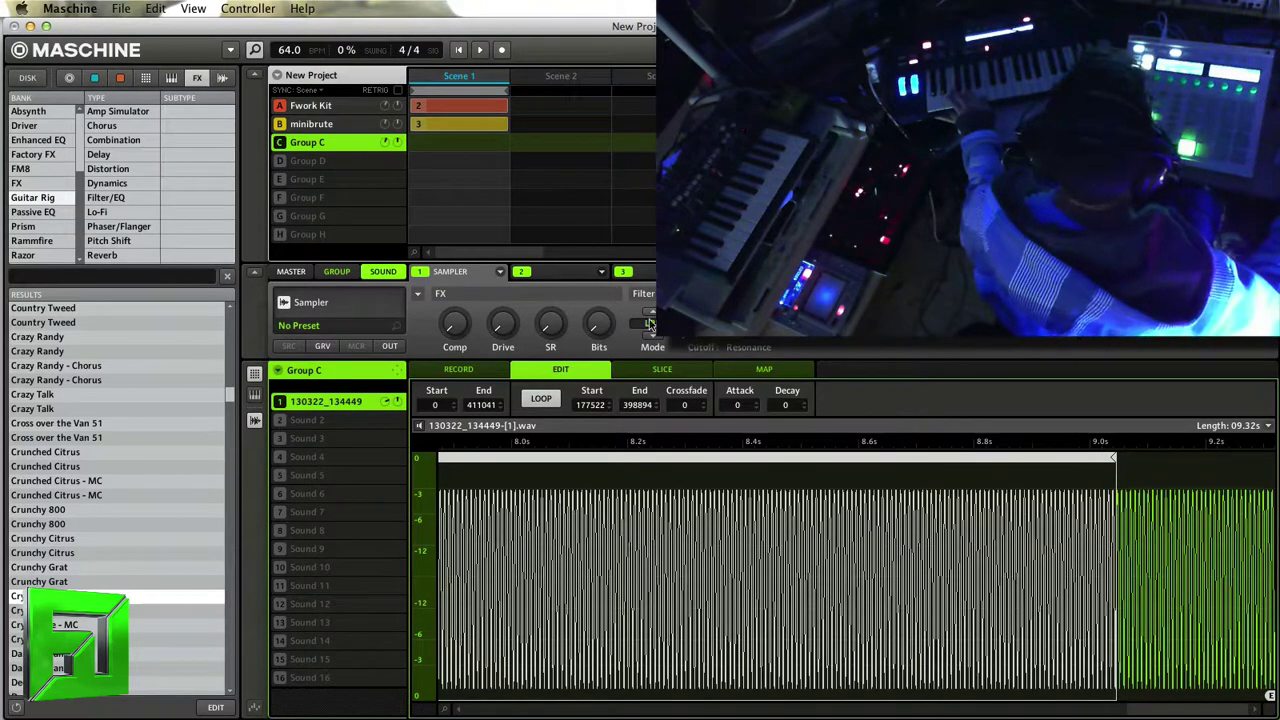
pyautogui.moveTo(650, 325); pyautogui.dragTo(648, 332)
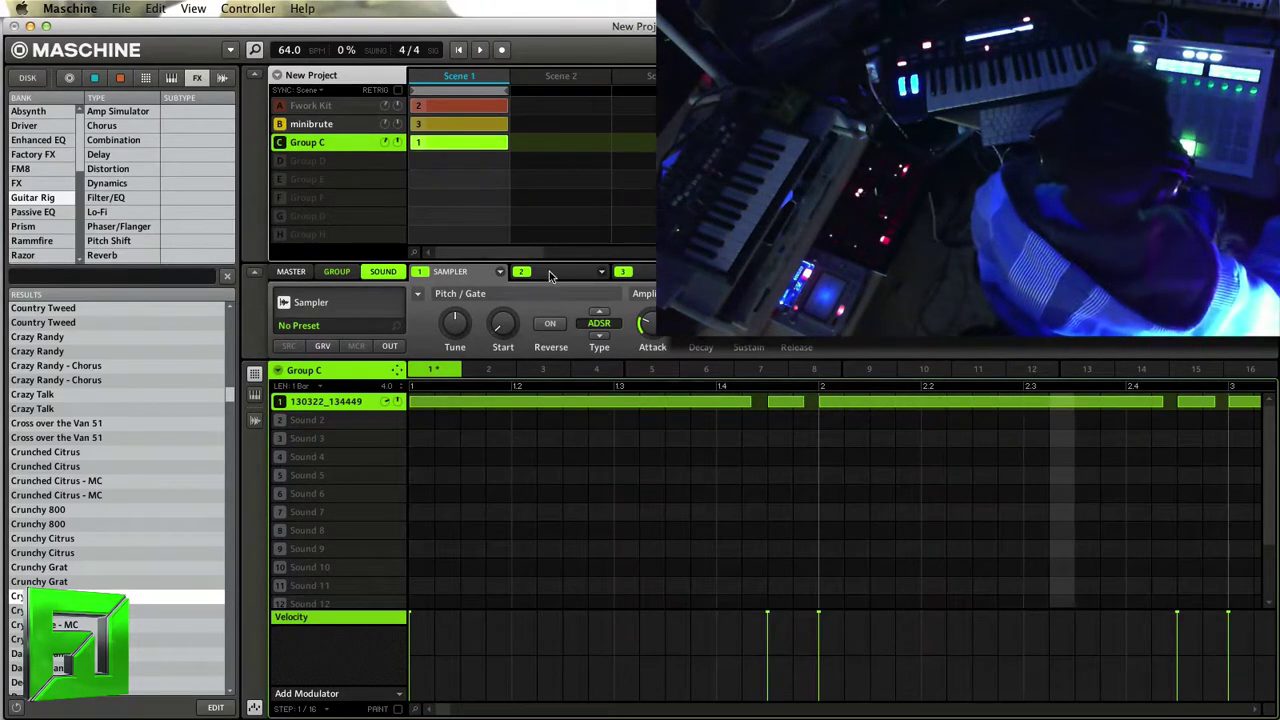
# Step: Load Maximizer in the Group C sound's second module slot and lower its Amount and Curve
pyautogui.click(602, 272)
pyautogui.click(602, 273)
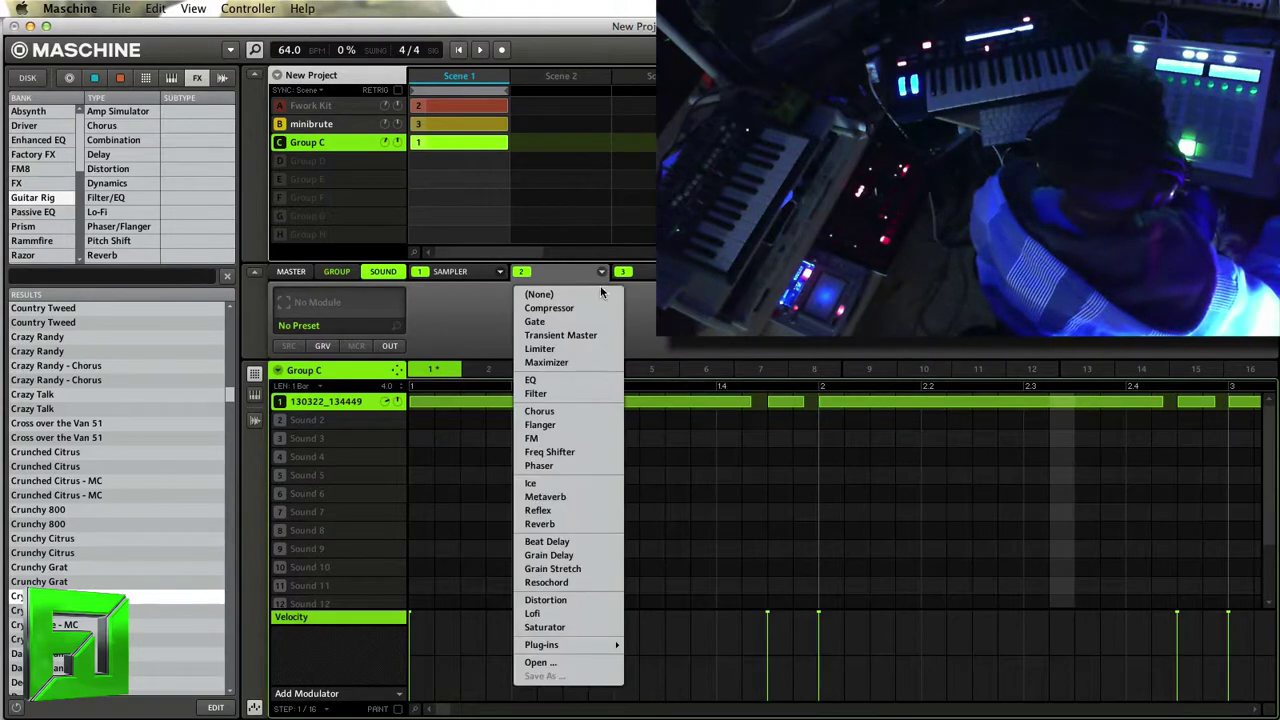
pyautogui.click(588, 362)
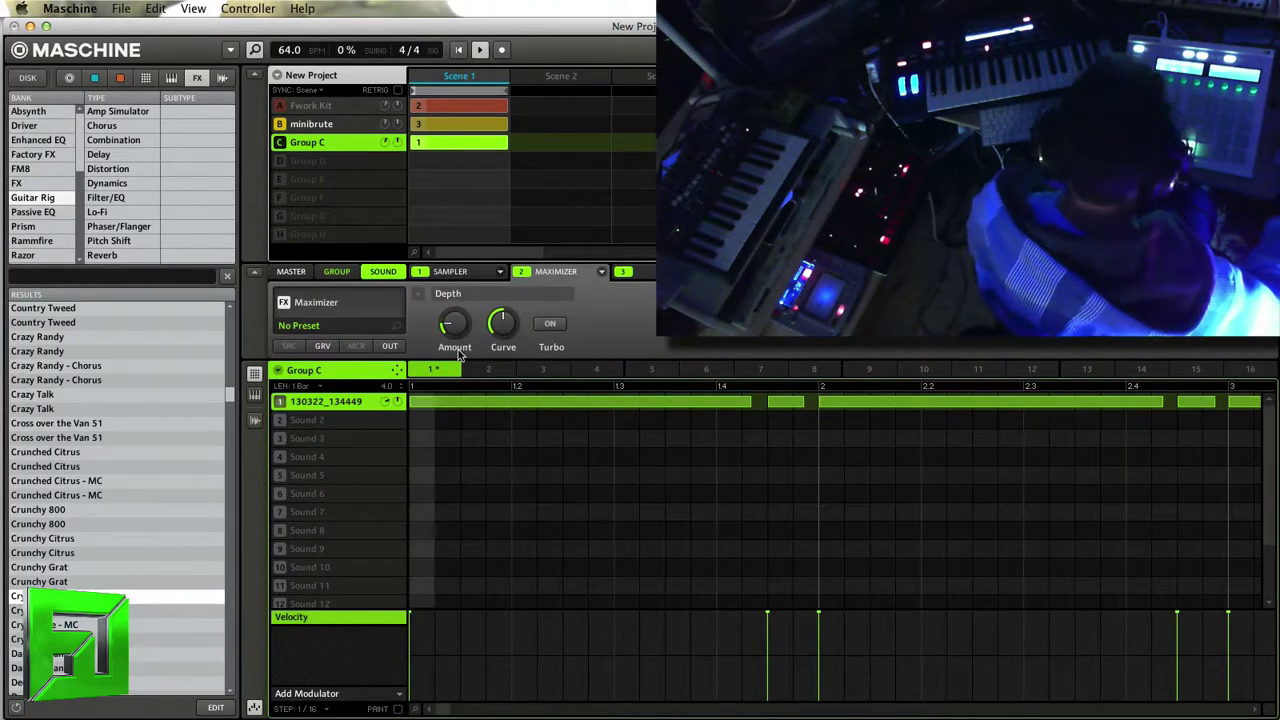
pyautogui.moveTo(457, 338); pyautogui.dragTo(504, 353)
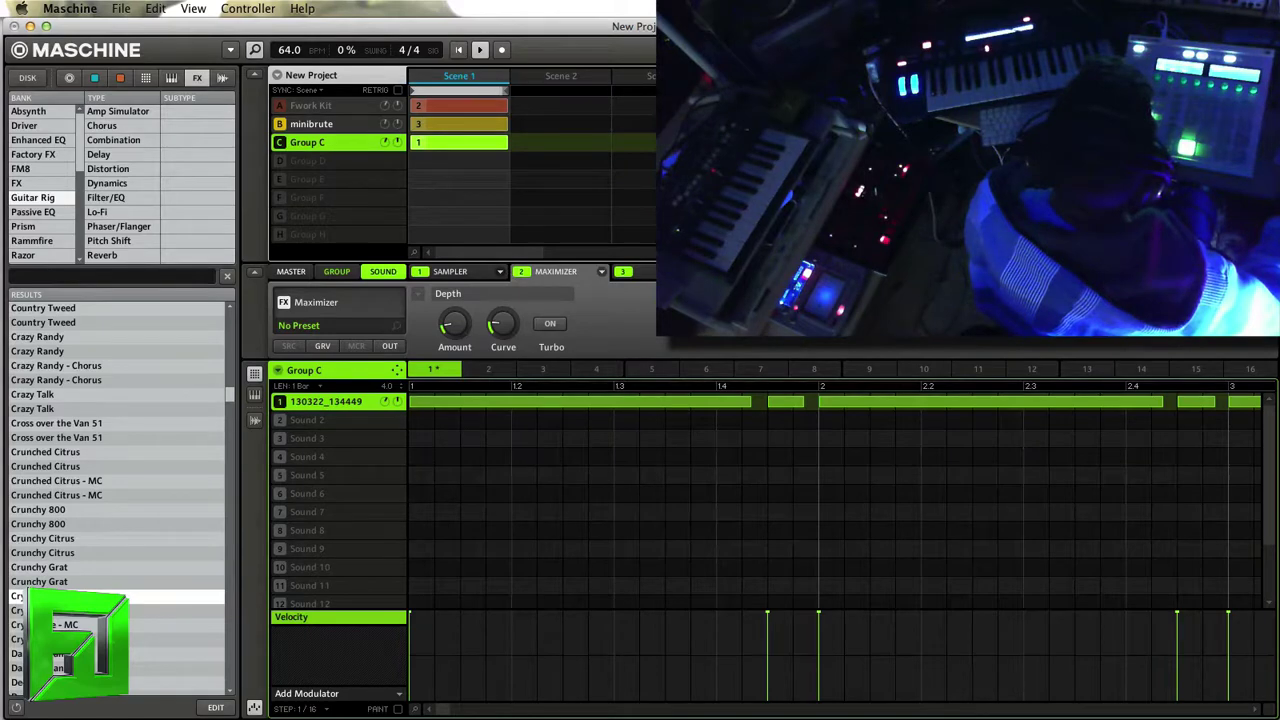
# Step: Load the Alloy 2 plug-in in the sound's third module slot and open its window
pyautogui.click(623, 271)
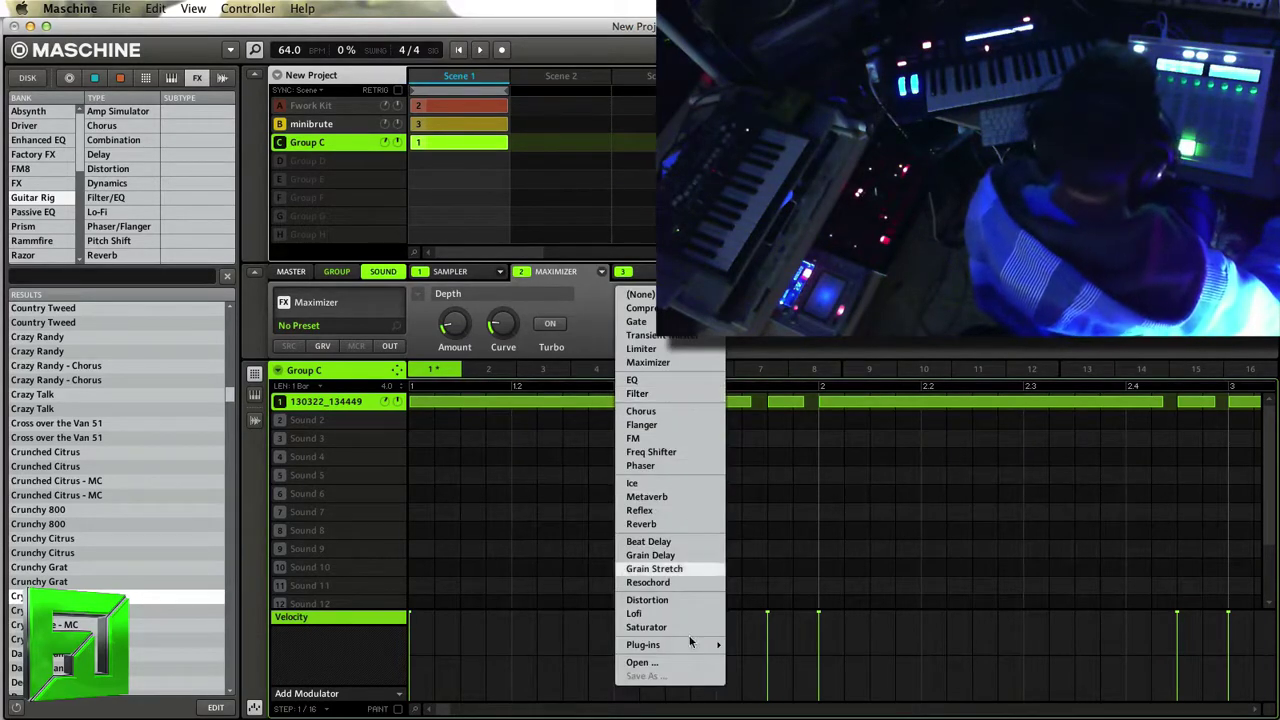
pyautogui.moveTo(682, 643)
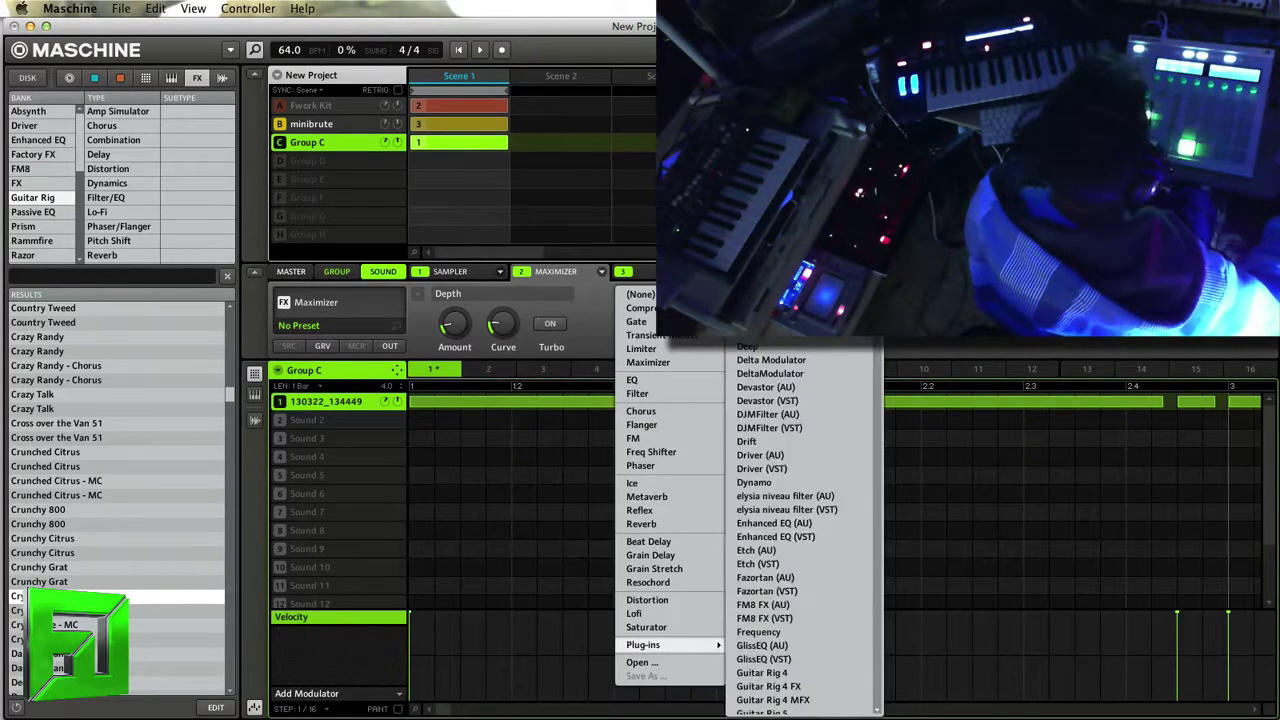
pyautogui.click(770, 310)
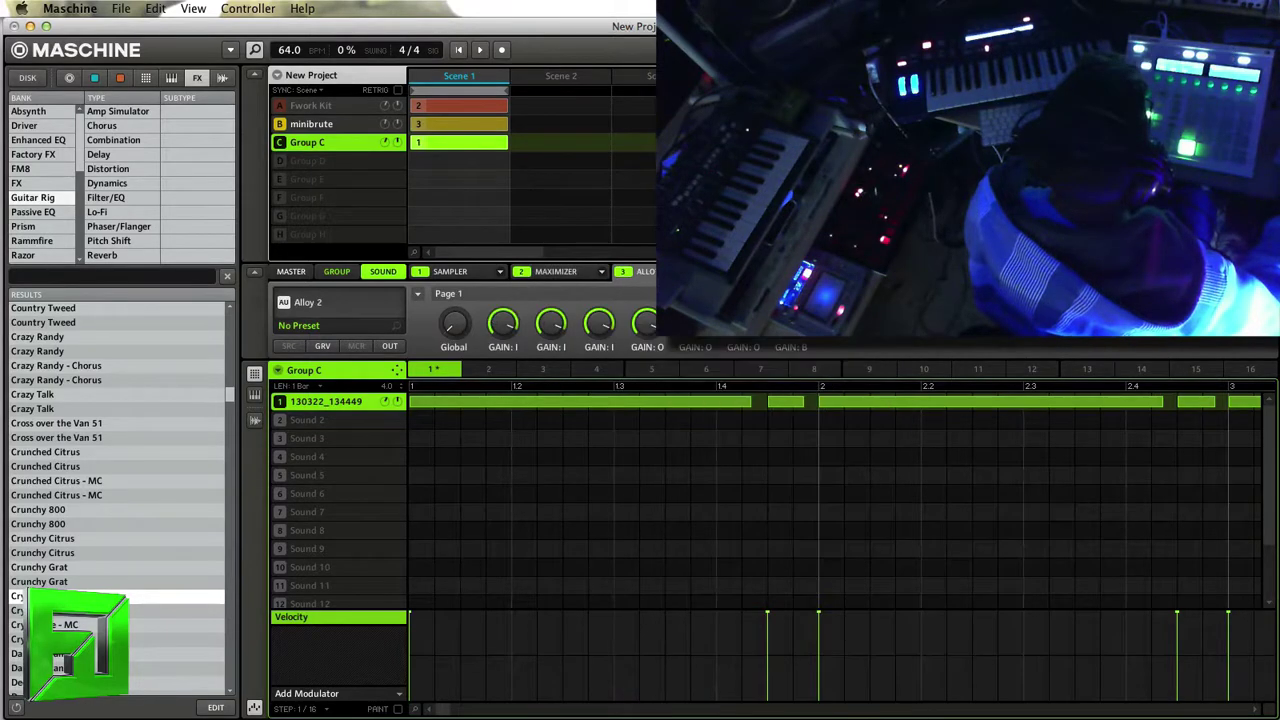
pyautogui.click(322, 310)
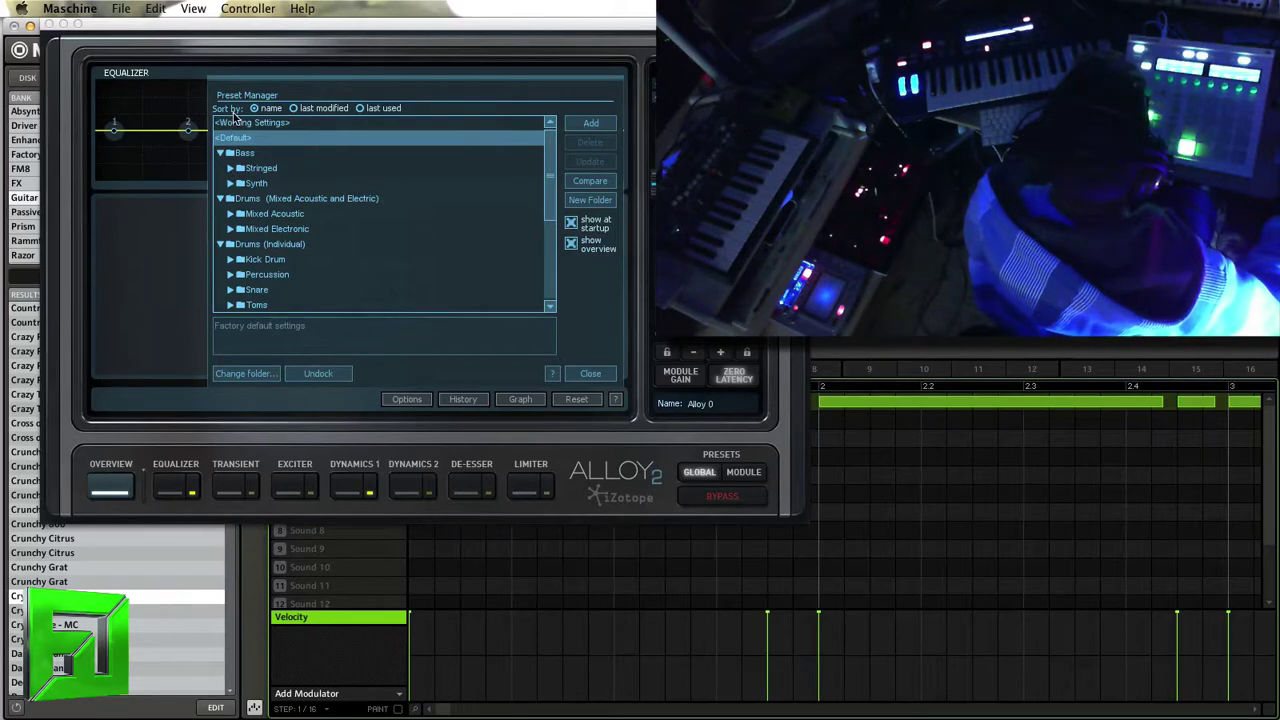
# Step: Audition Alloy 2's Stringed bass presets during playback, from Big Round Bass through Upright Bass Exciter
pyautogui.click(230, 169)
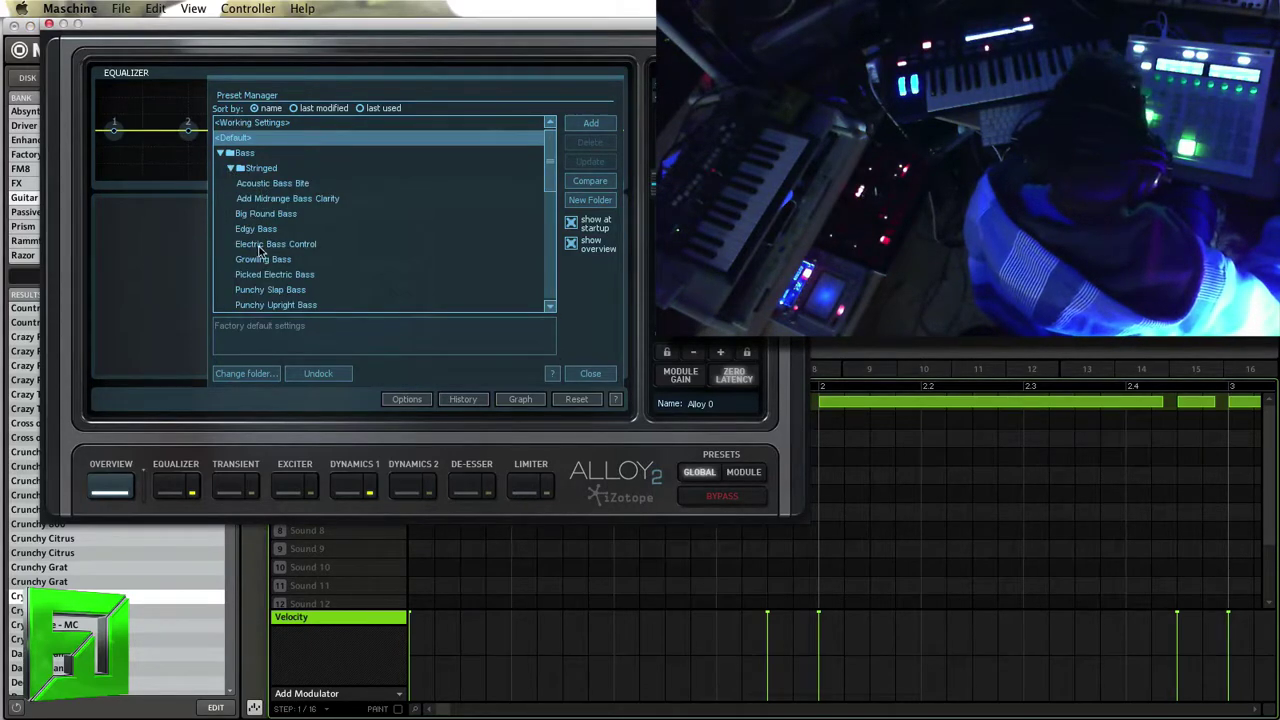
pyautogui.click(260, 215)
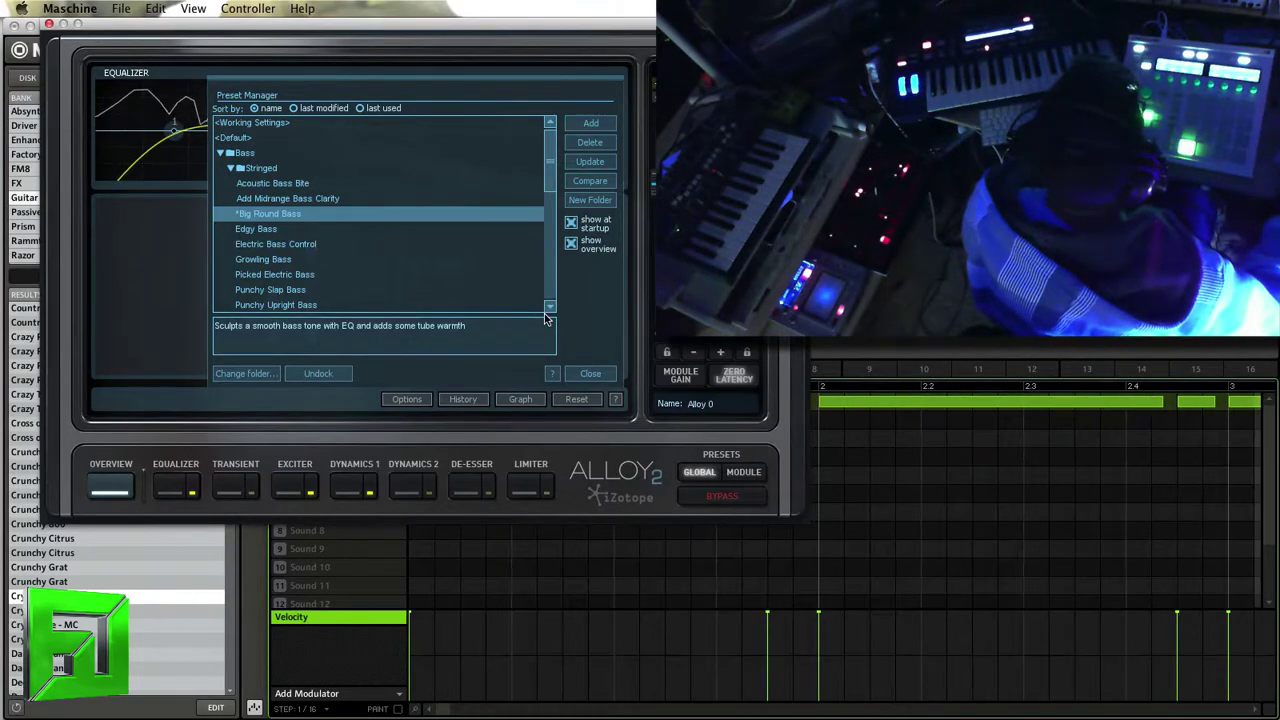
pyautogui.click(299, 232)
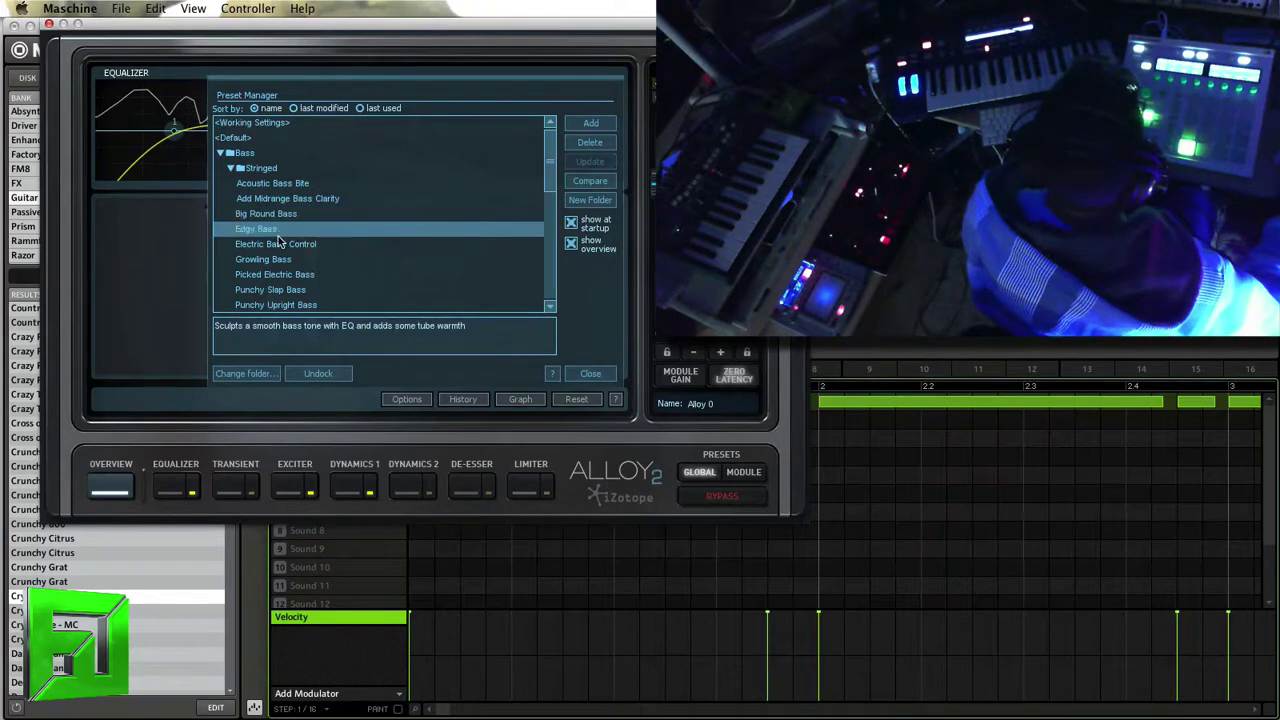
pyautogui.click(280, 247)
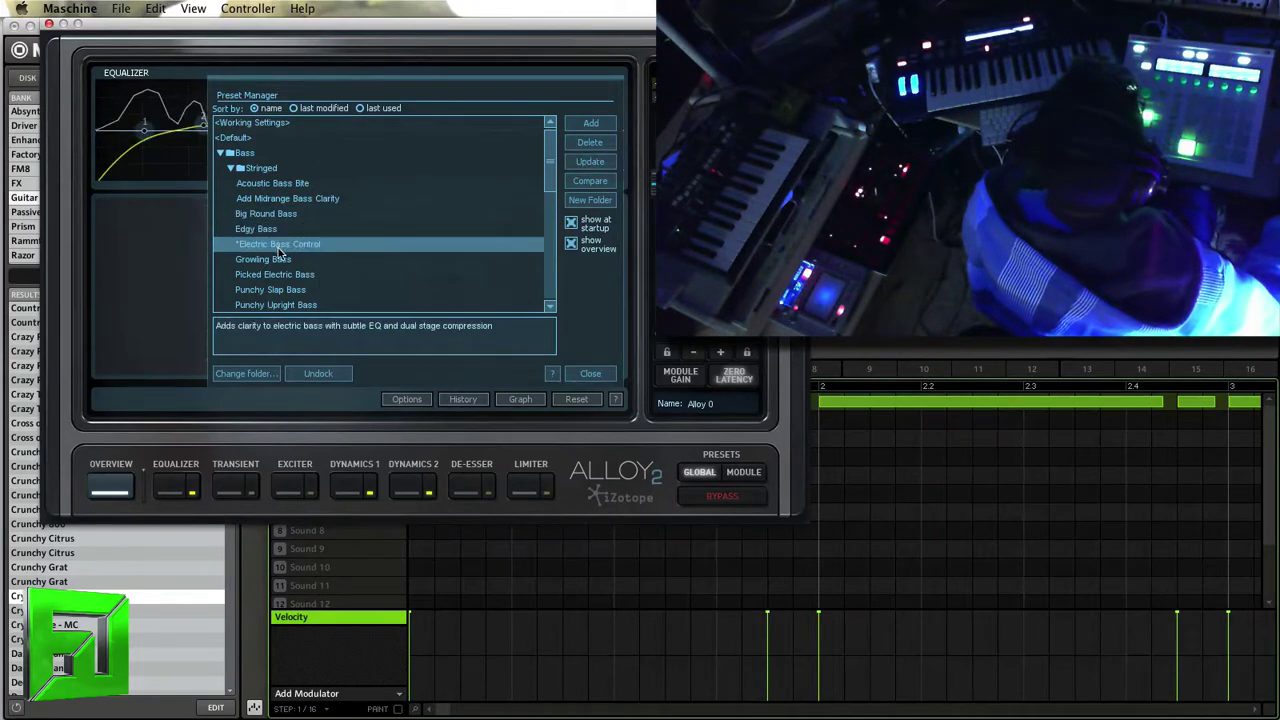
pyautogui.click(280, 276)
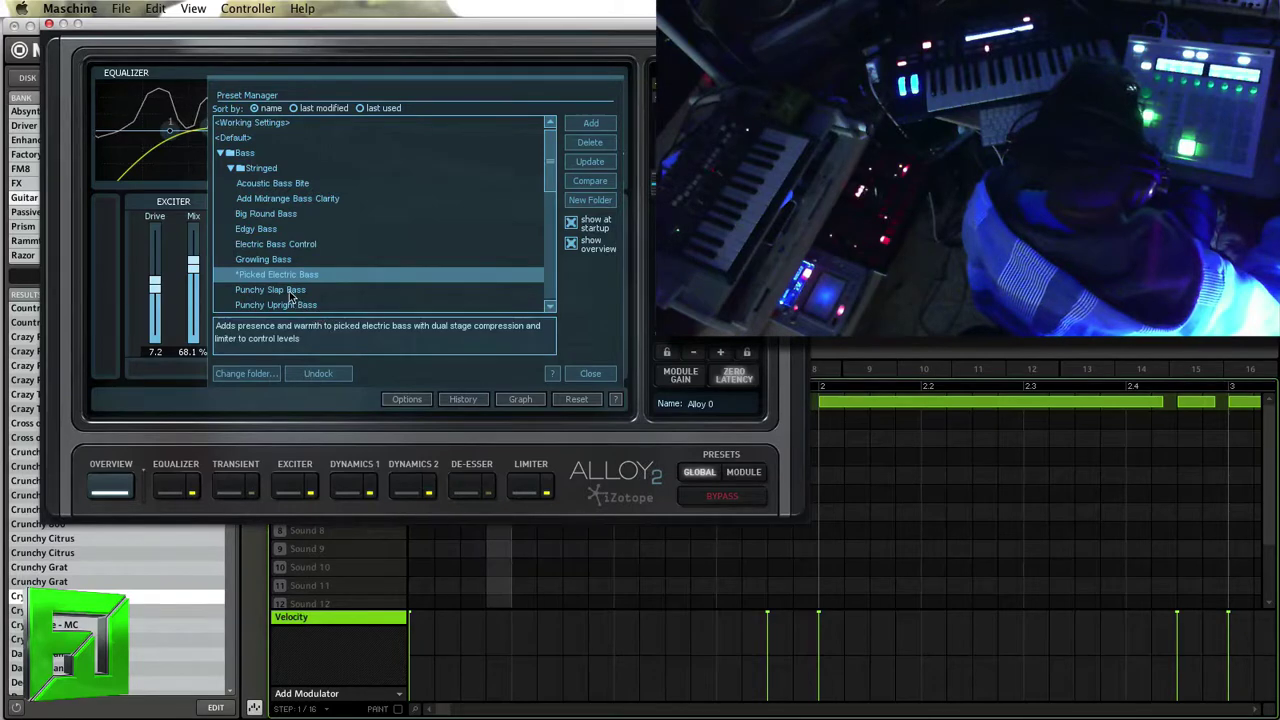
pyautogui.click(290, 290)
pyautogui.scroll(-2, 294, 286)
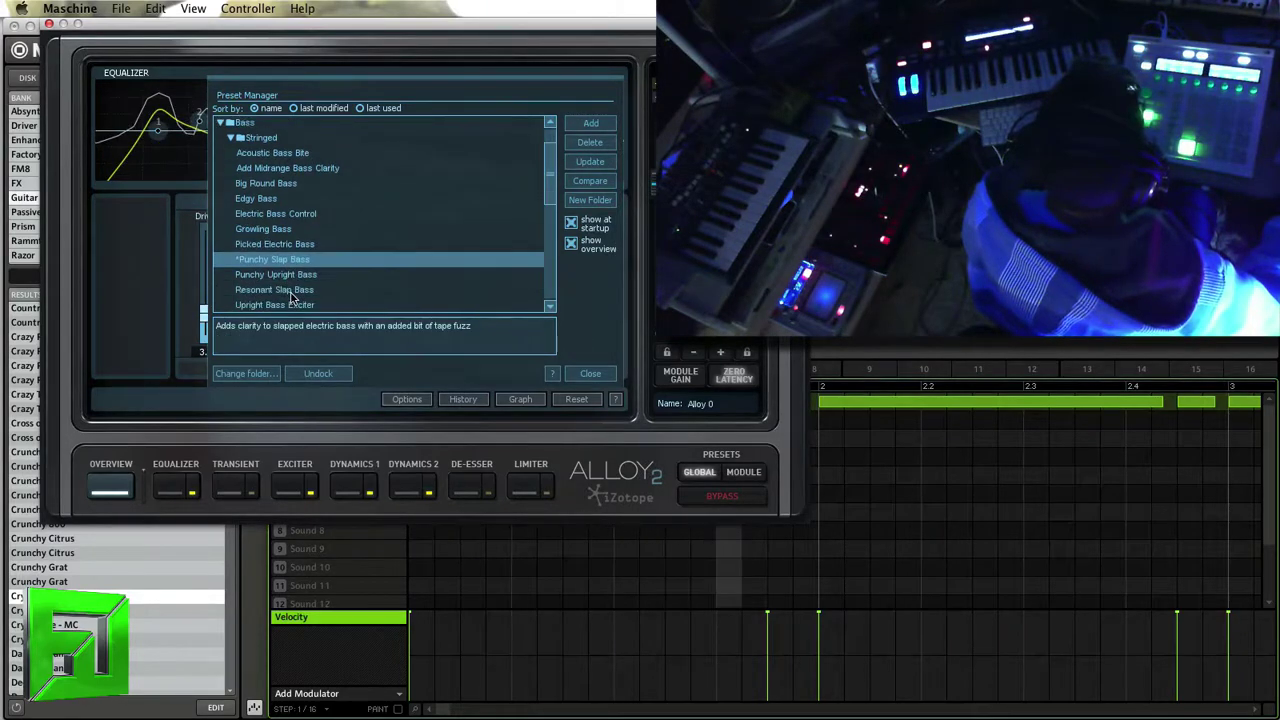
pyautogui.click(300, 289)
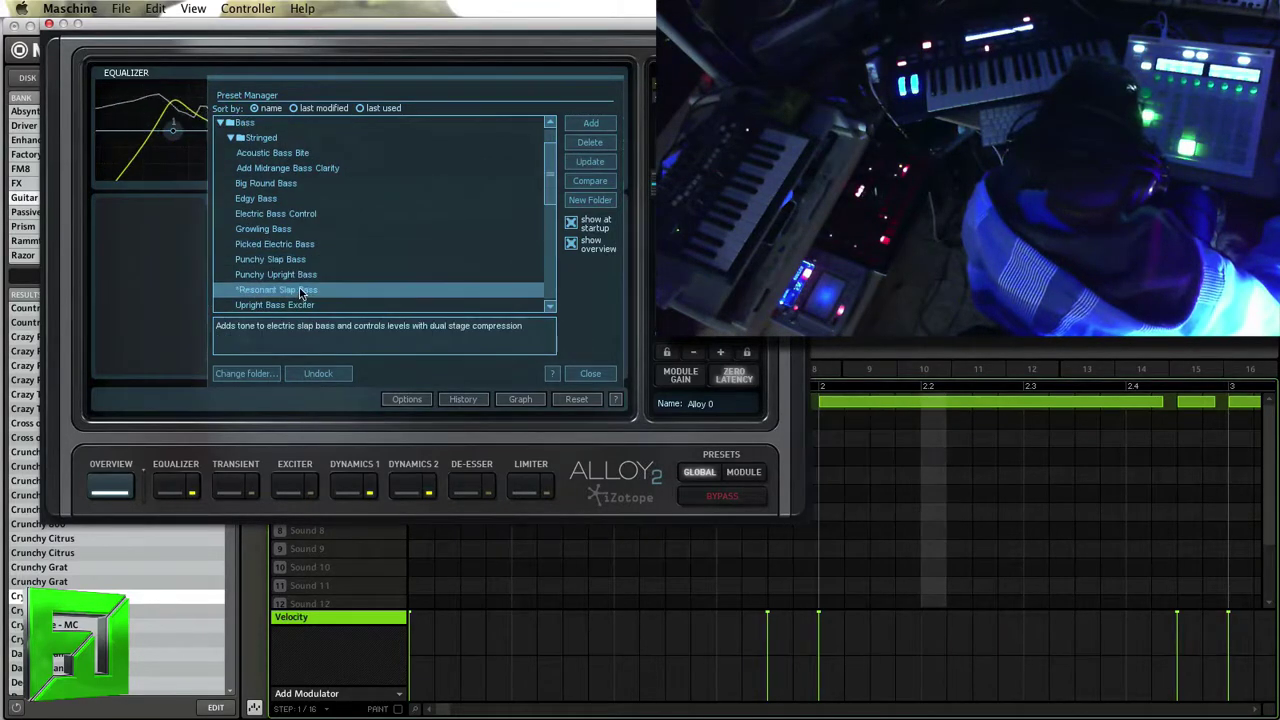
pyautogui.scroll(-2, 300, 290)
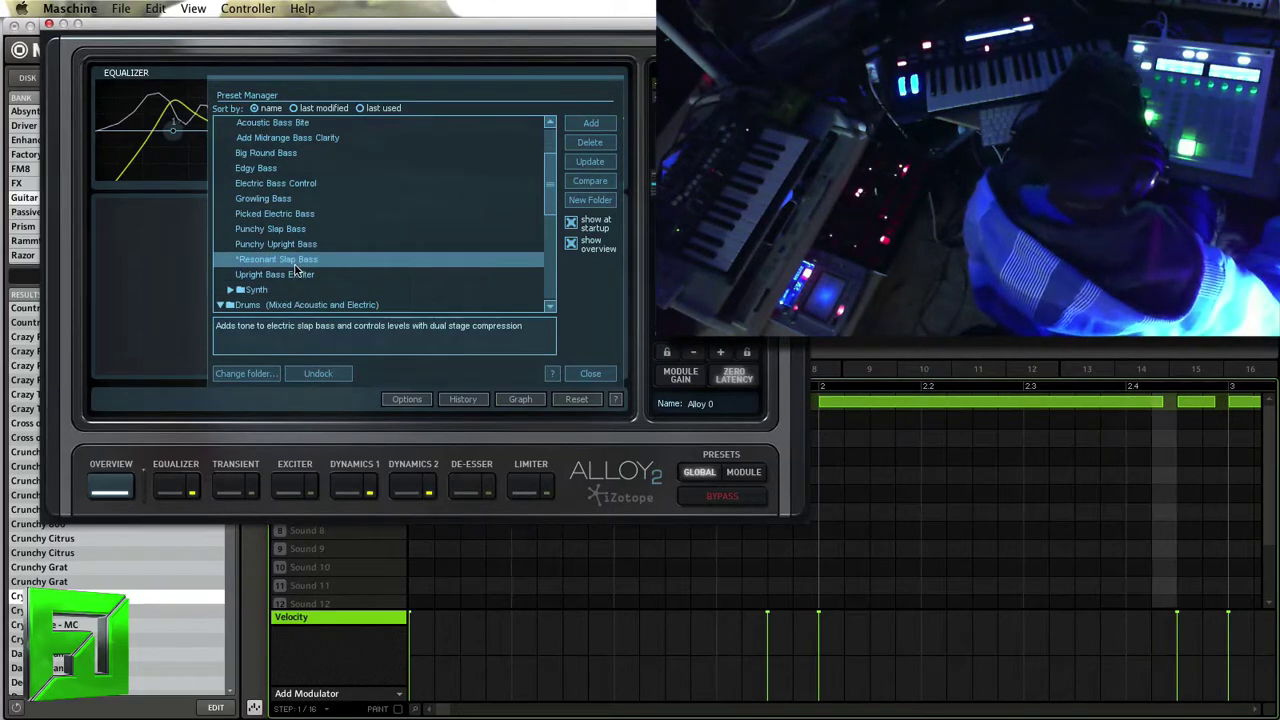
pyautogui.click(293, 276)
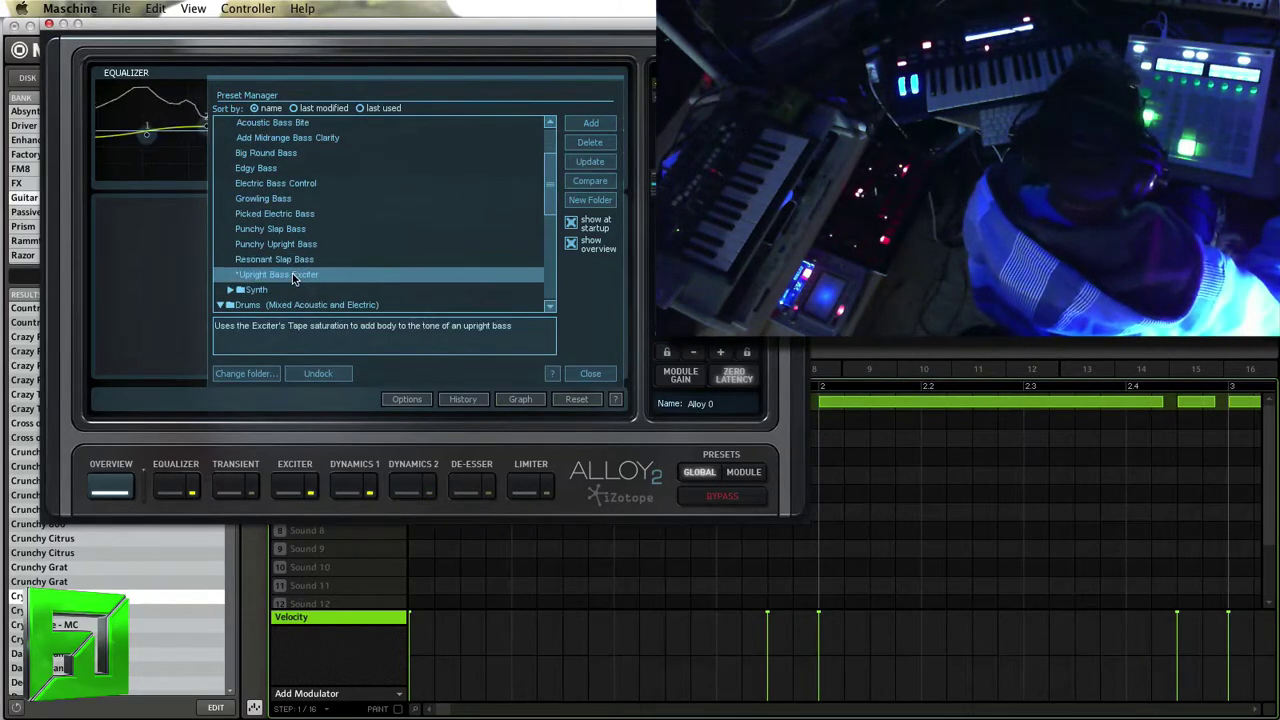
# Step: Switch to the Synth bass presets and audition Mid Range Isolation, Punchy Synth, Sub Isolator and Sub Sizzler
pyautogui.scroll(3, 277, 176)
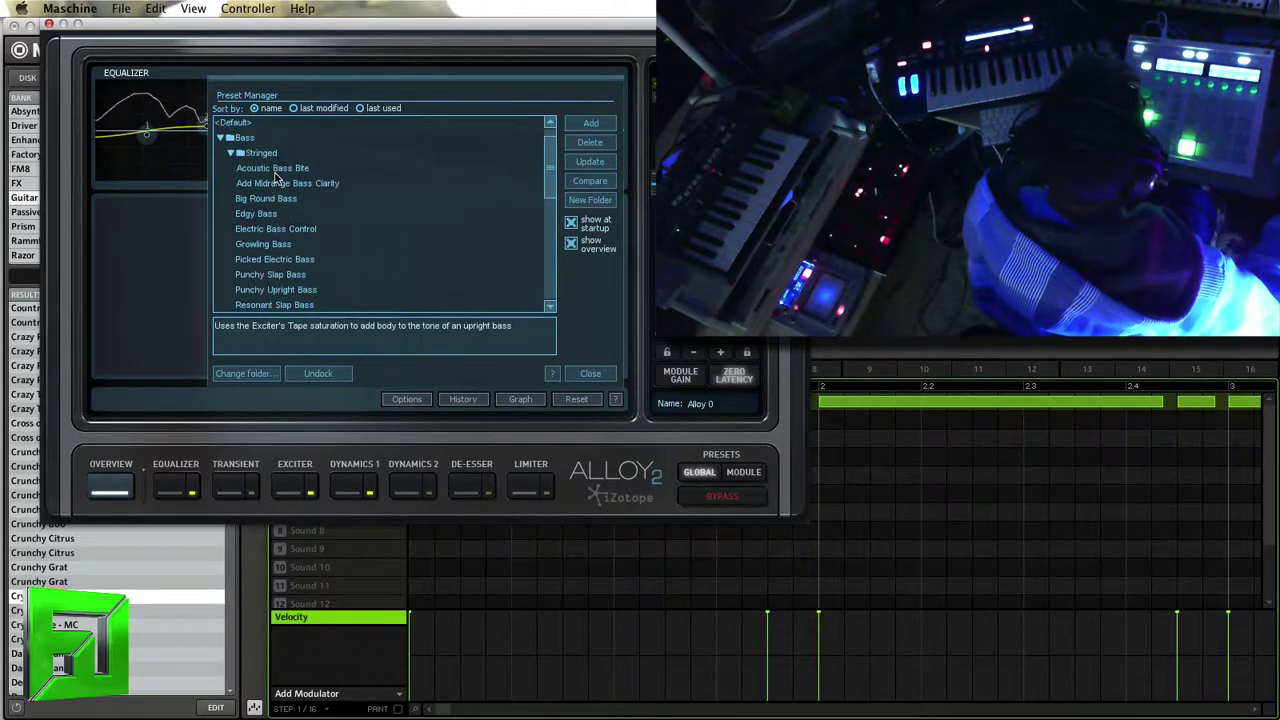
pyautogui.click(229, 153)
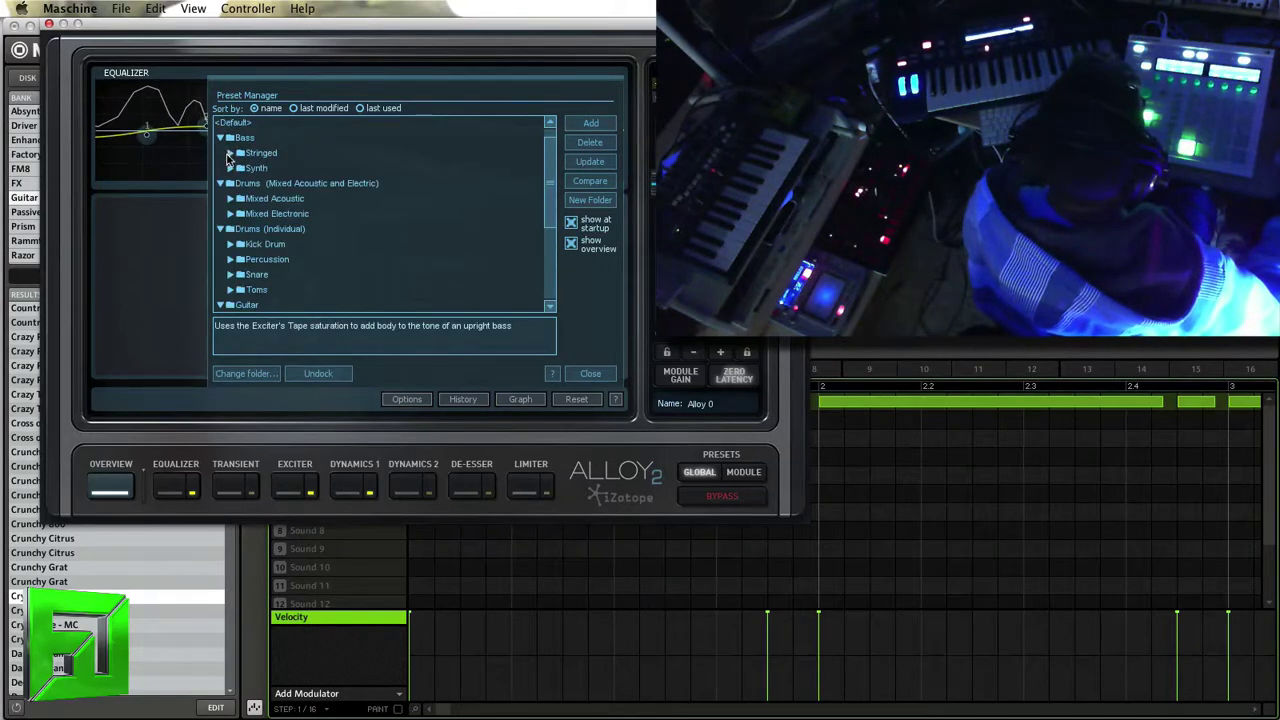
pyautogui.click(229, 169)
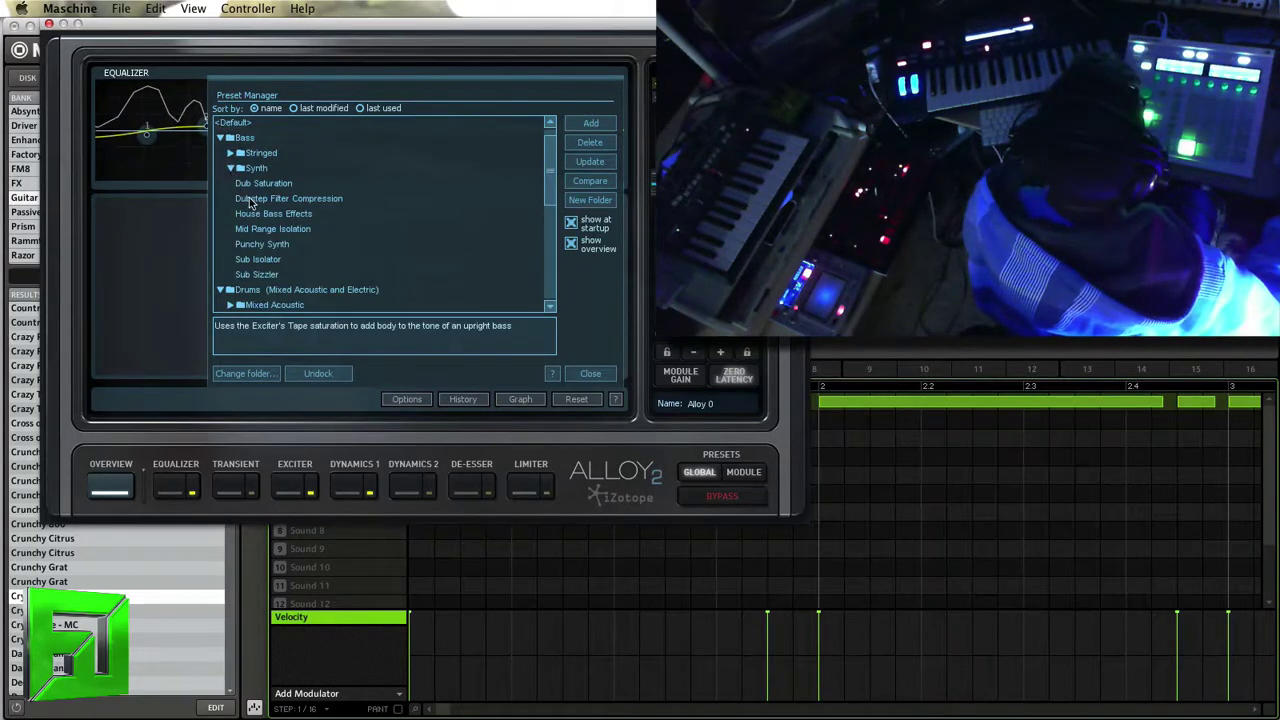
pyautogui.click(265, 230)
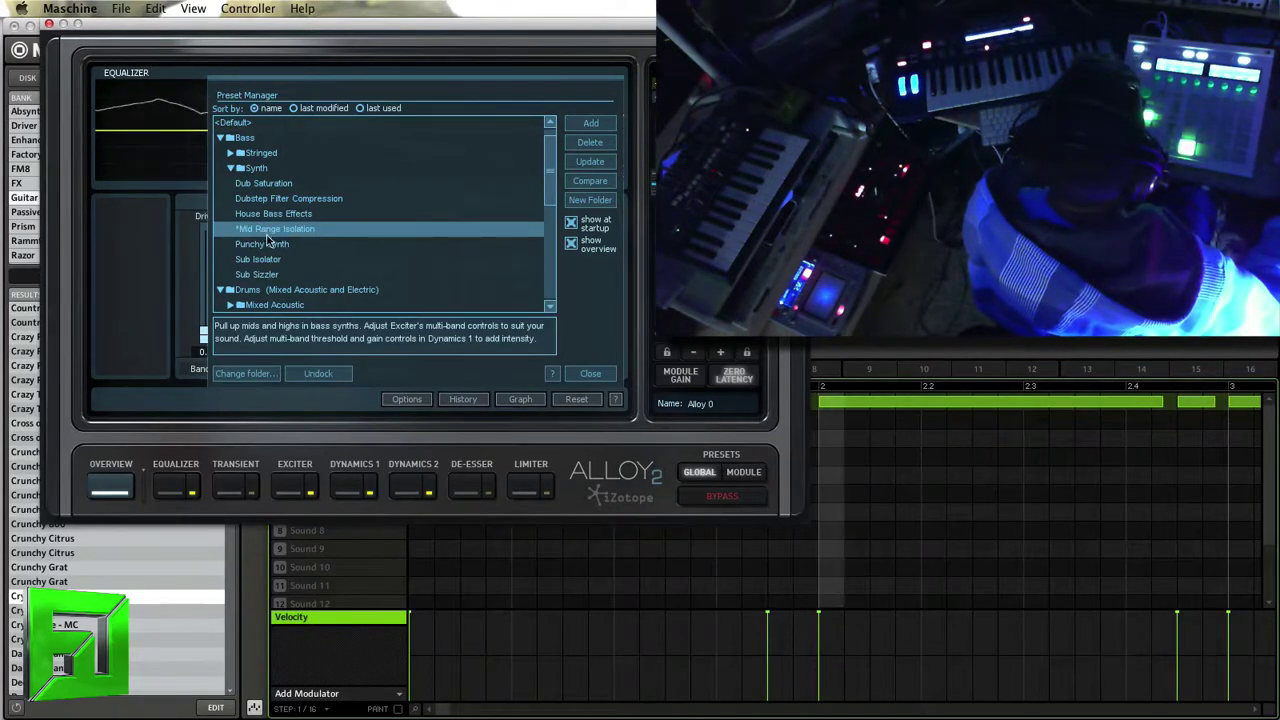
pyautogui.click(268, 244)
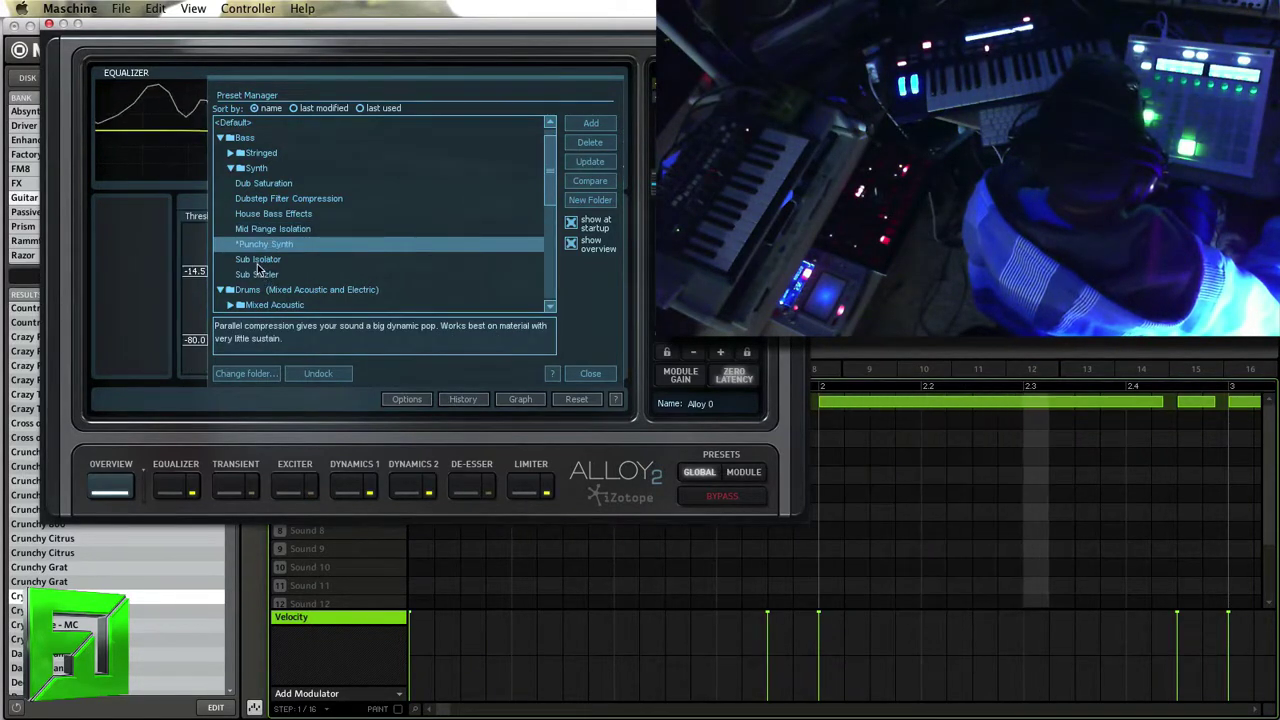
pyautogui.click(257, 261)
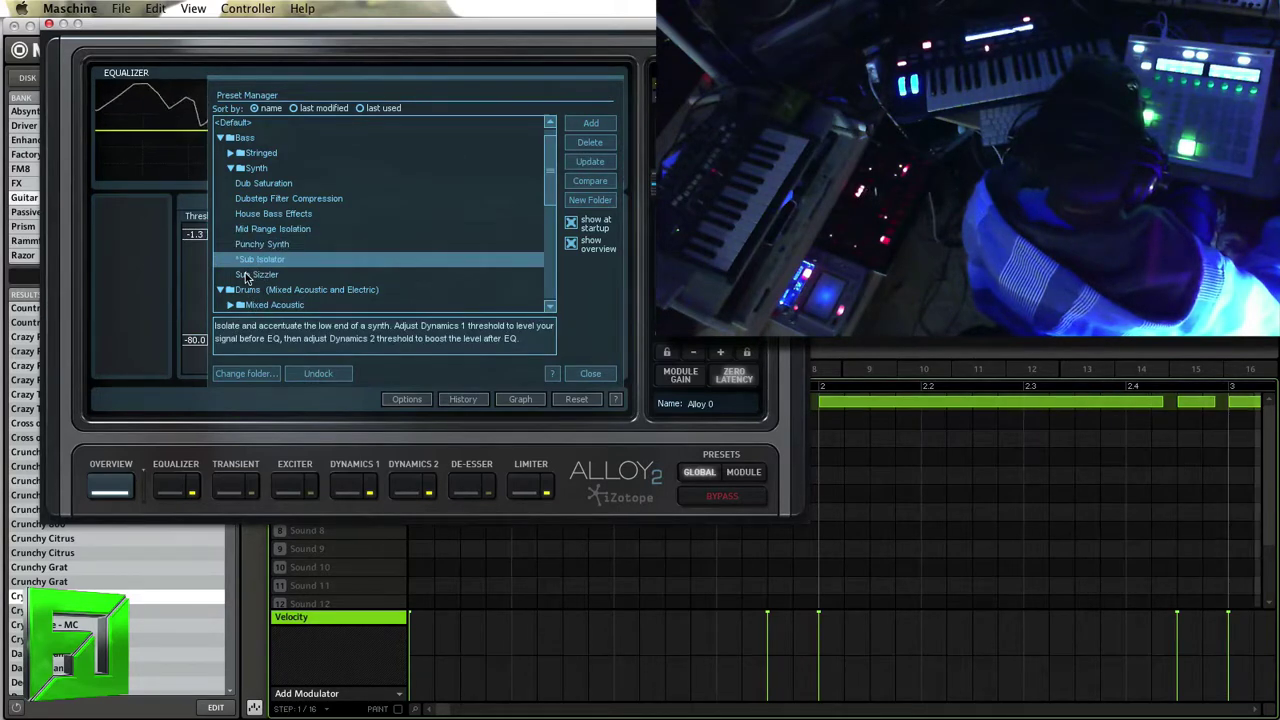
pyautogui.click(248, 276)
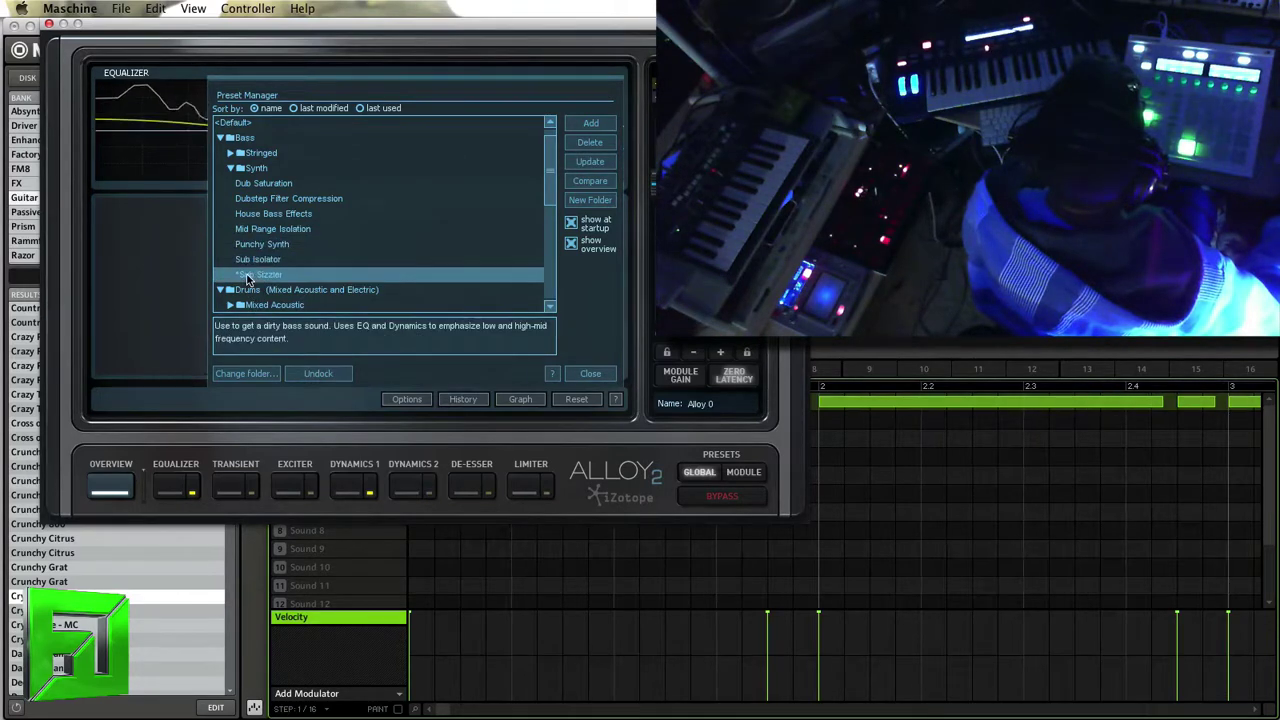
# Step: Audition Alloy 2's Synth bass presets from Dub Saturation onward, keep Sub Isolator, and close the plug-in window
pyautogui.click(256, 183)
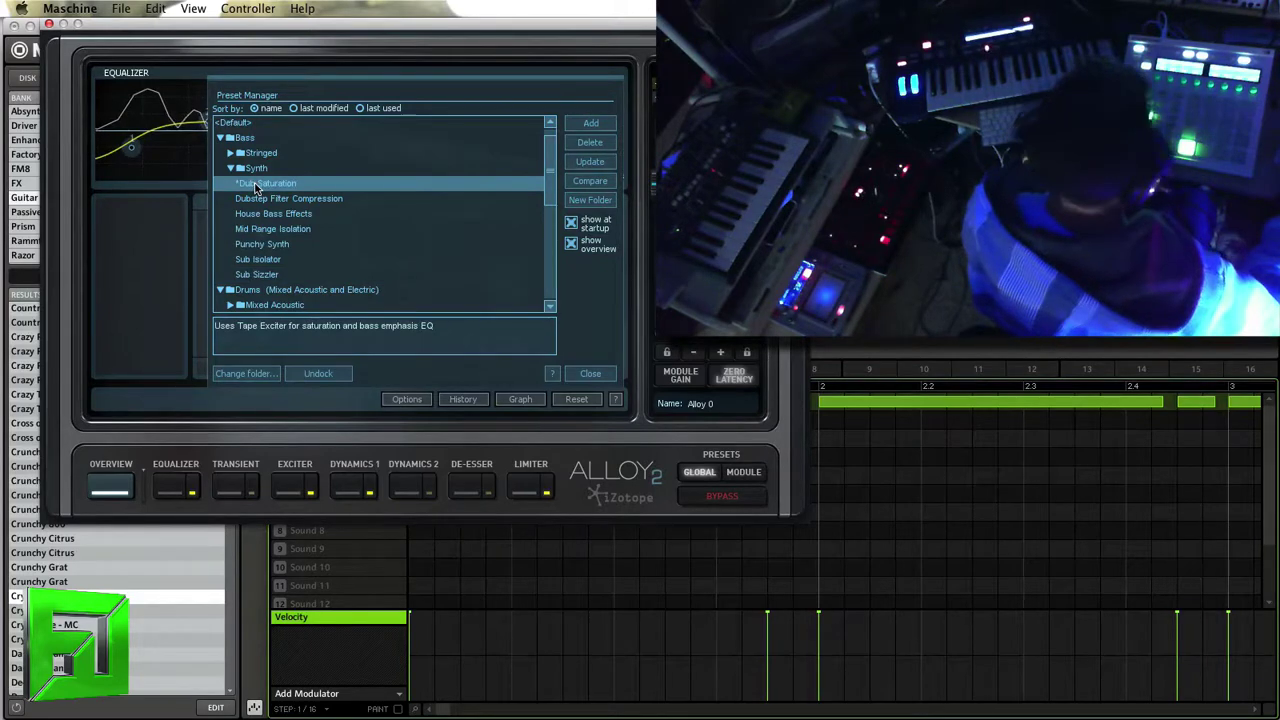
pyautogui.click(262, 198)
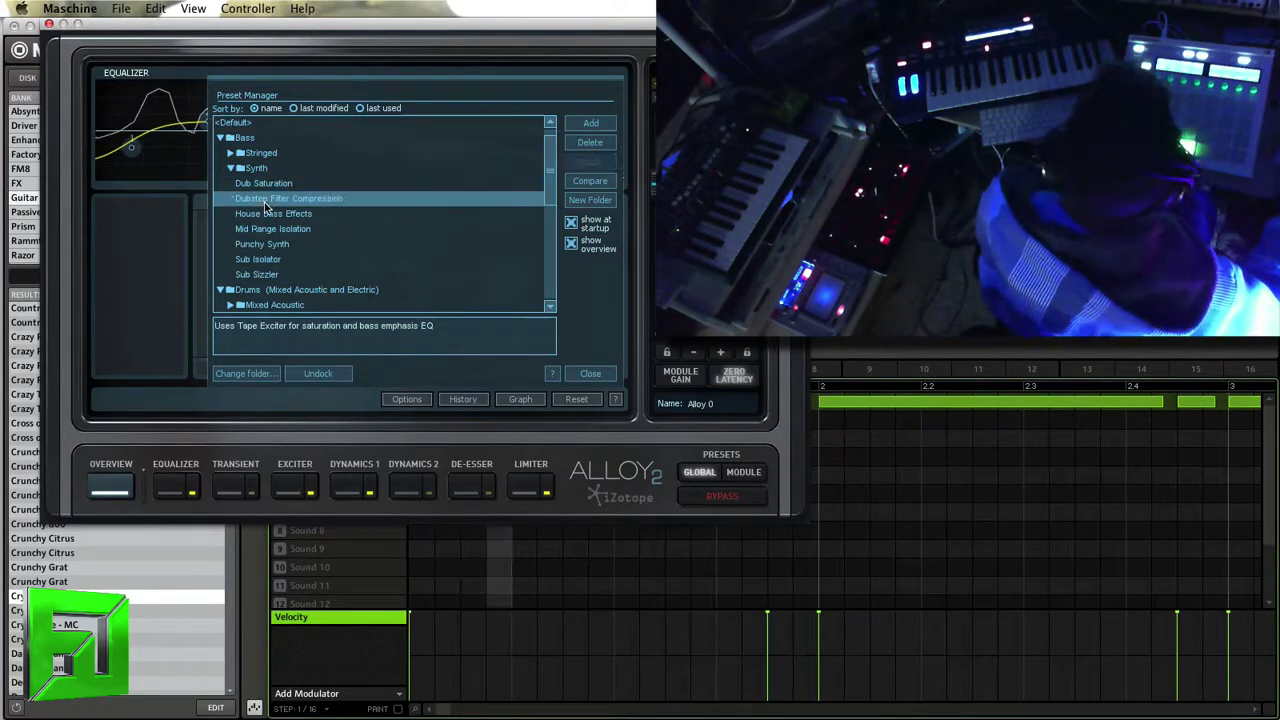
pyautogui.click(265, 213)
pyautogui.click(265, 229)
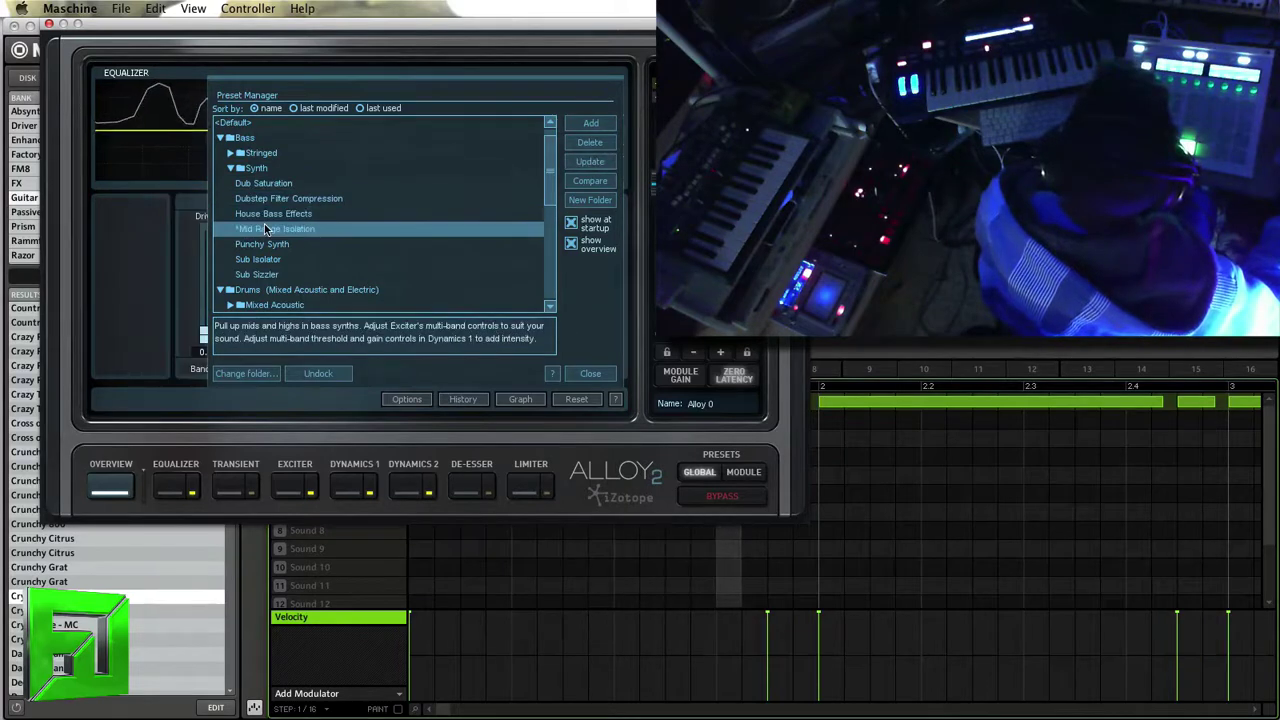
pyautogui.click(263, 244)
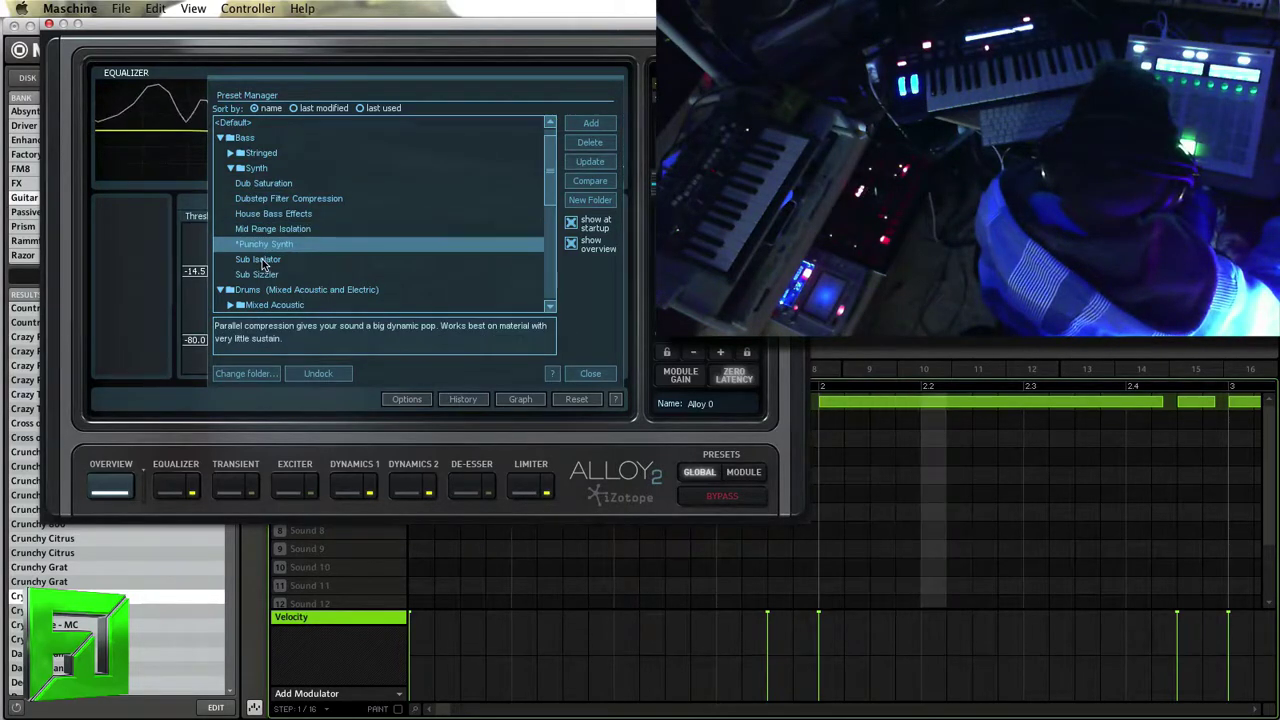
pyautogui.click(263, 260)
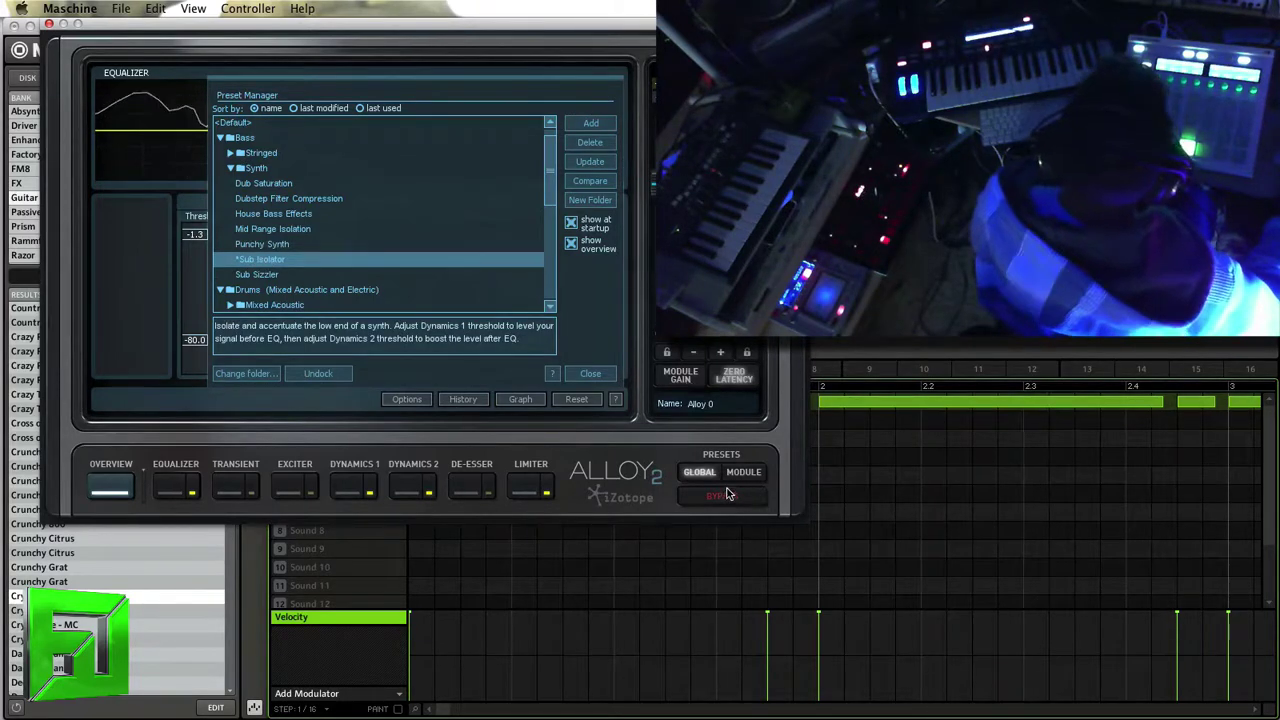
pyautogui.click(47, 24)
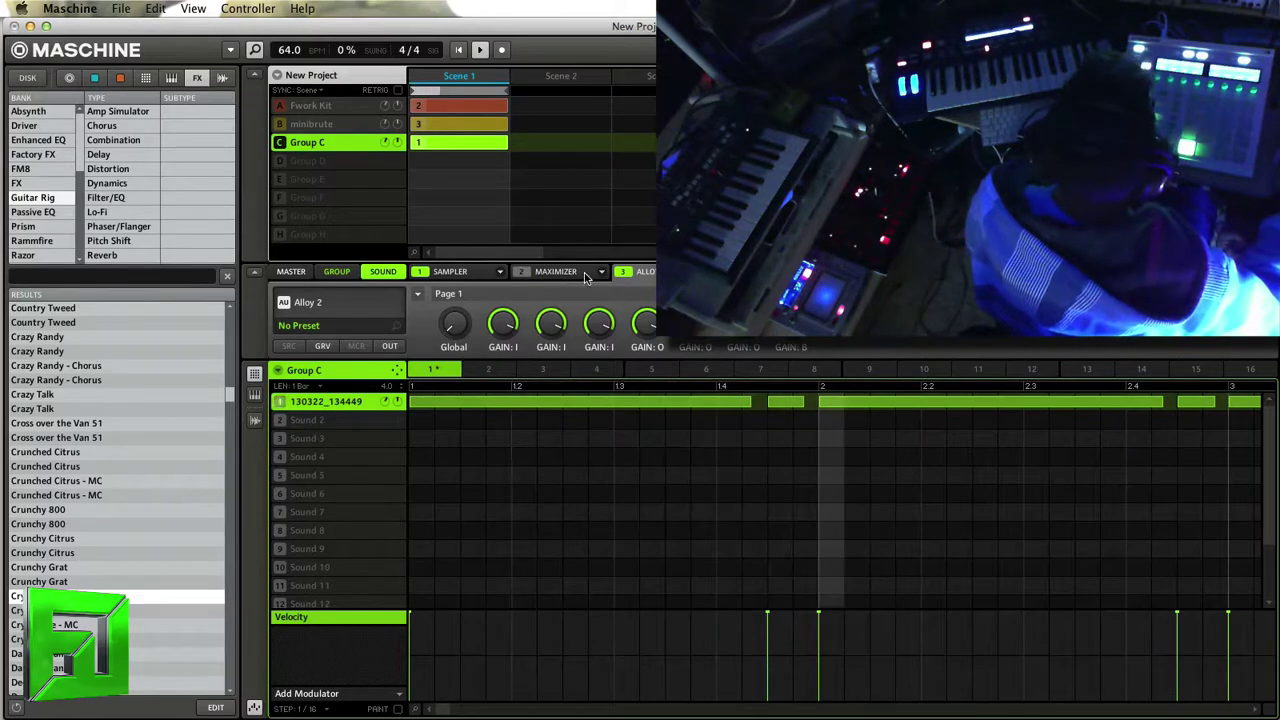
# Step: Toggle the Maximizer on the Group C sound for comparison, and play the scene with the Fwork Kit pattern shown
pyautogui.click(519, 272)
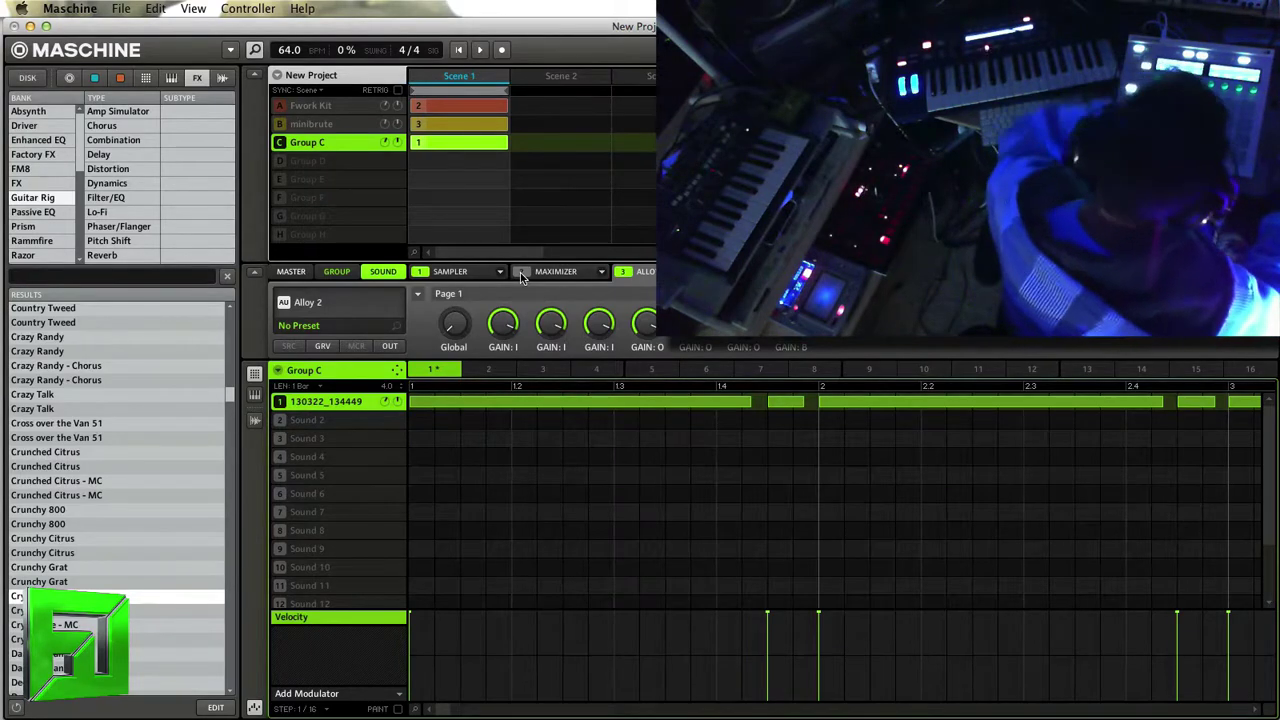
pyautogui.click(520, 273)
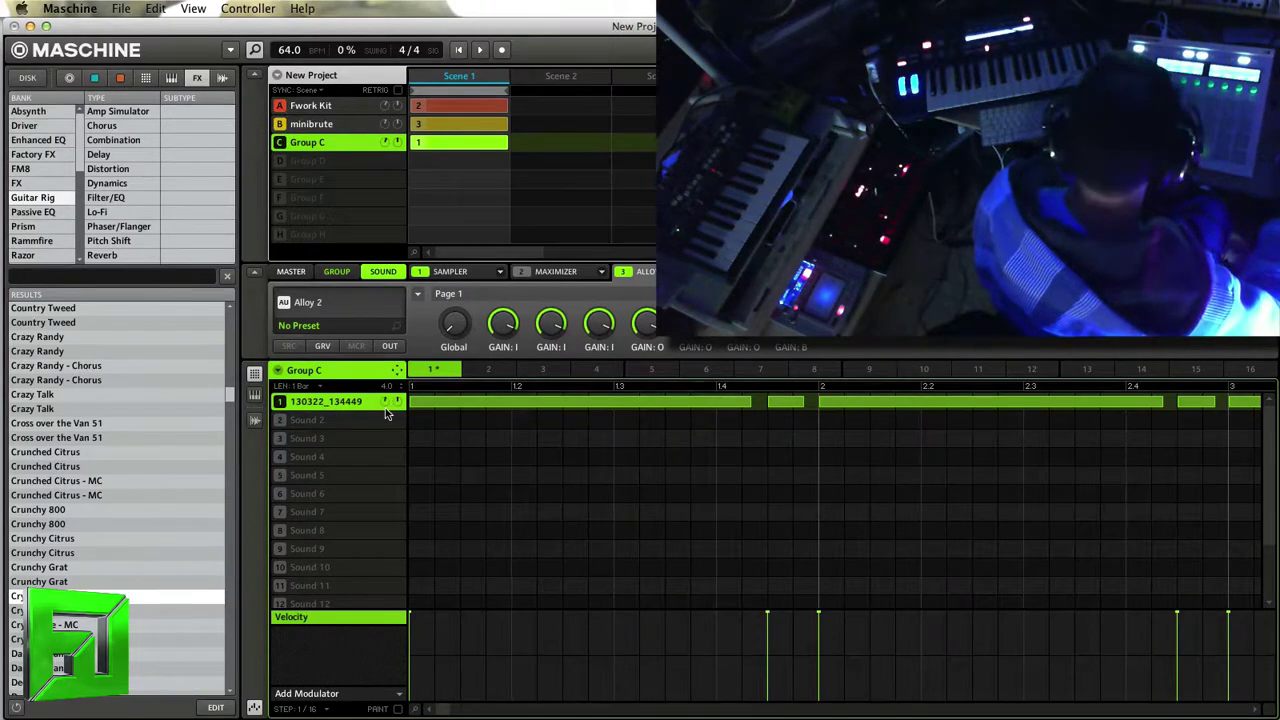
pyautogui.press('space')
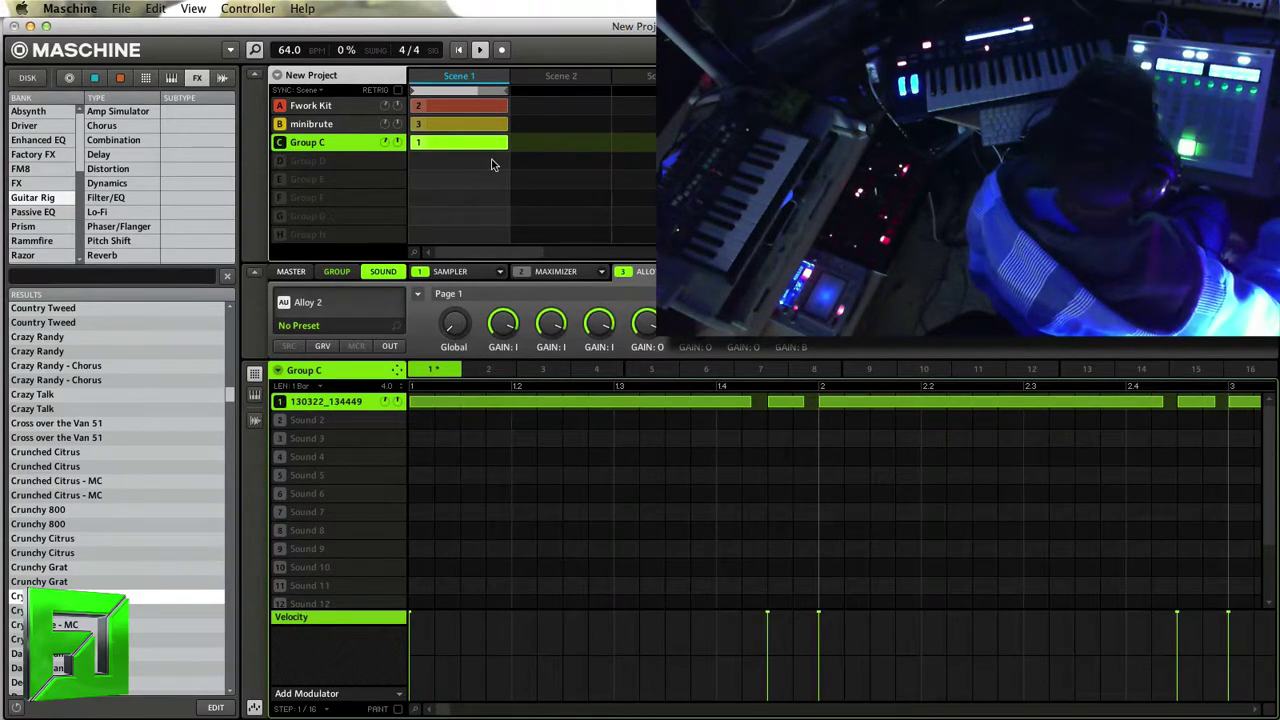
pyautogui.click(312, 105)
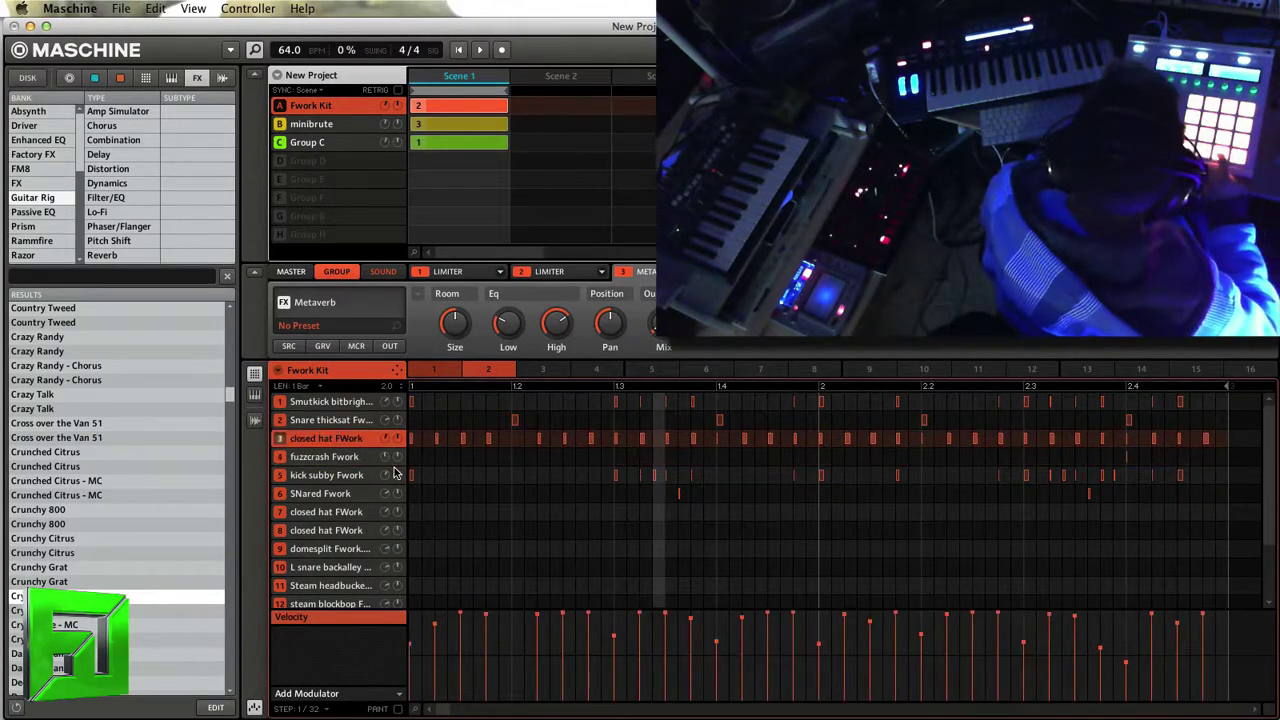
pyautogui.press('space')
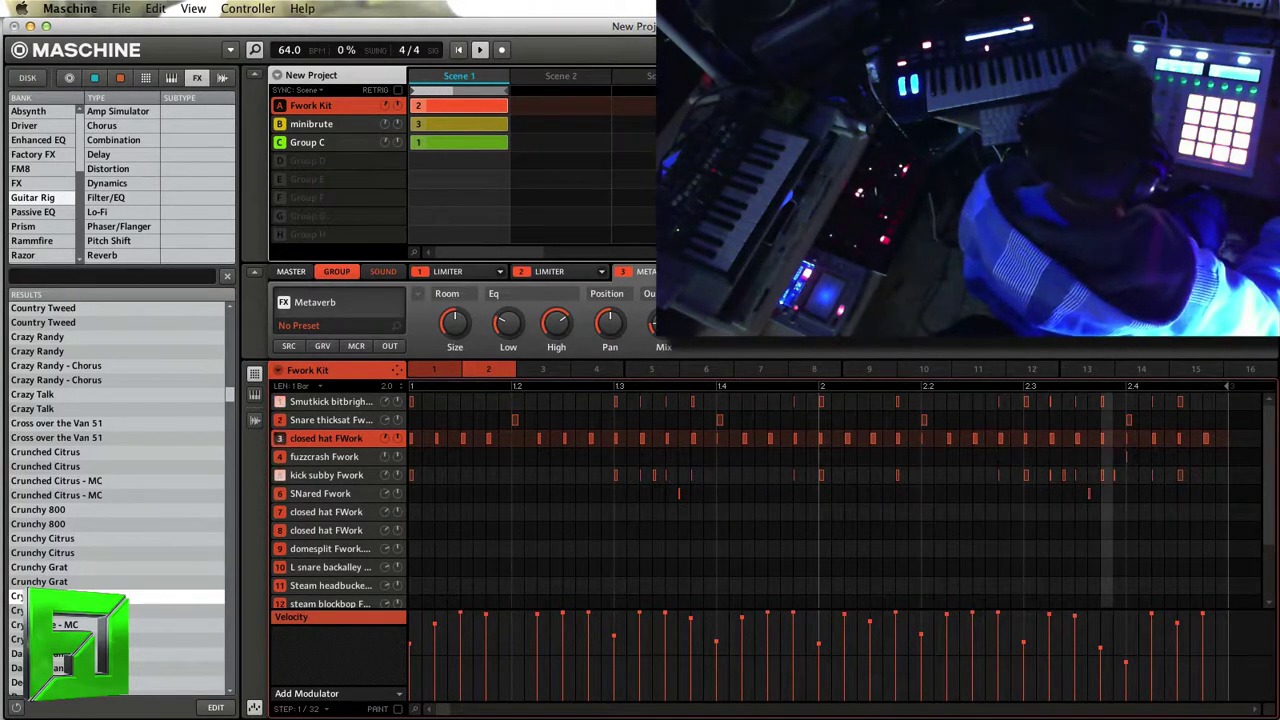
pyautogui.click(350, 160)
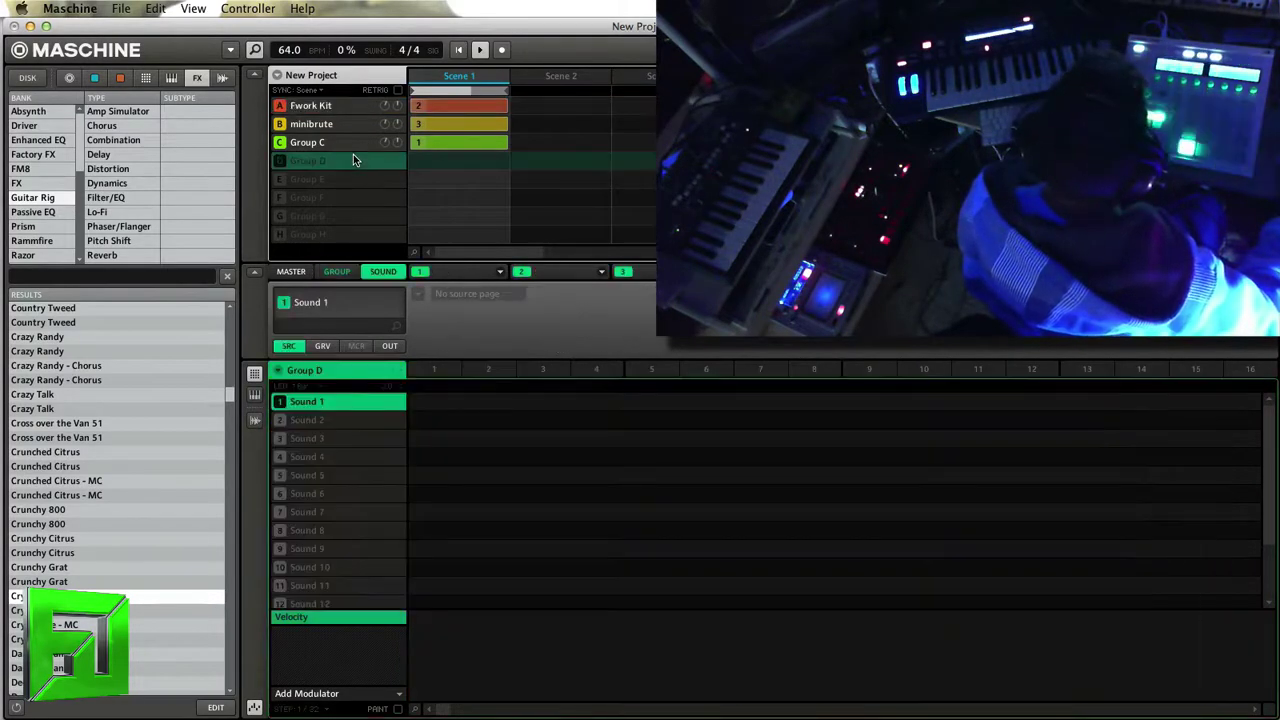
pyautogui.click(501, 274)
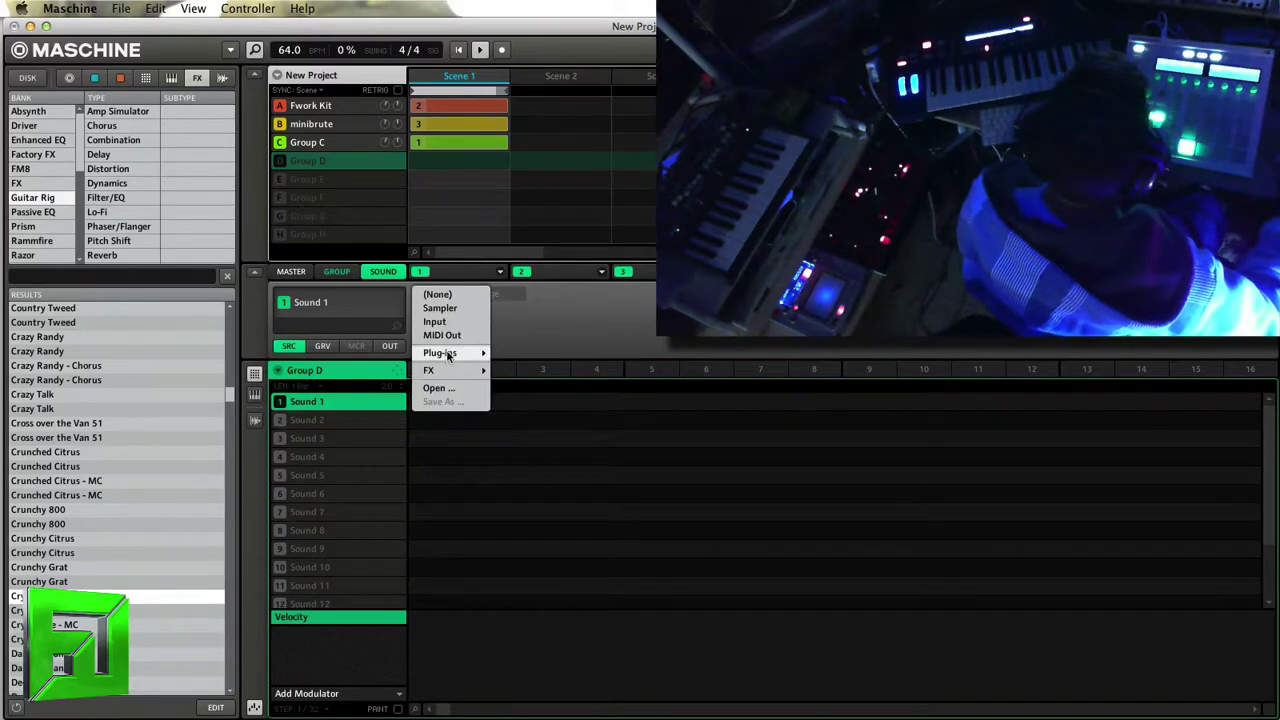
pyautogui.moveTo(447, 357)
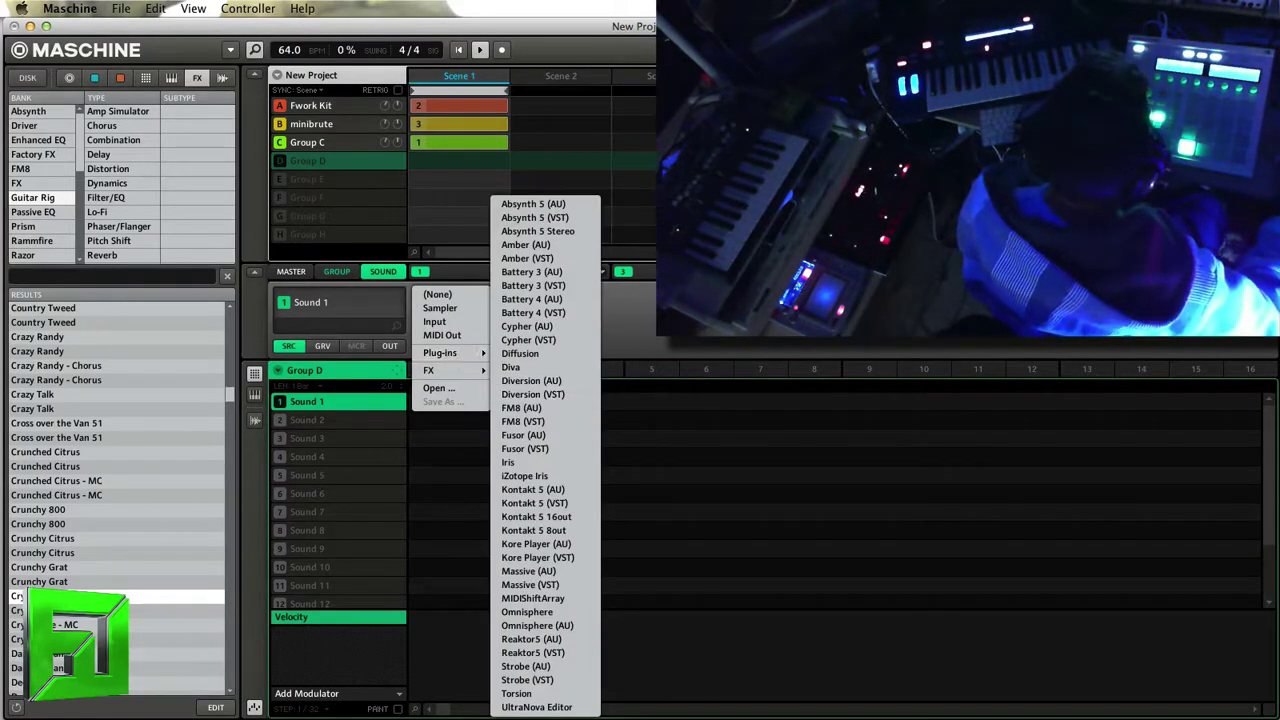
pyautogui.click(765, 342)
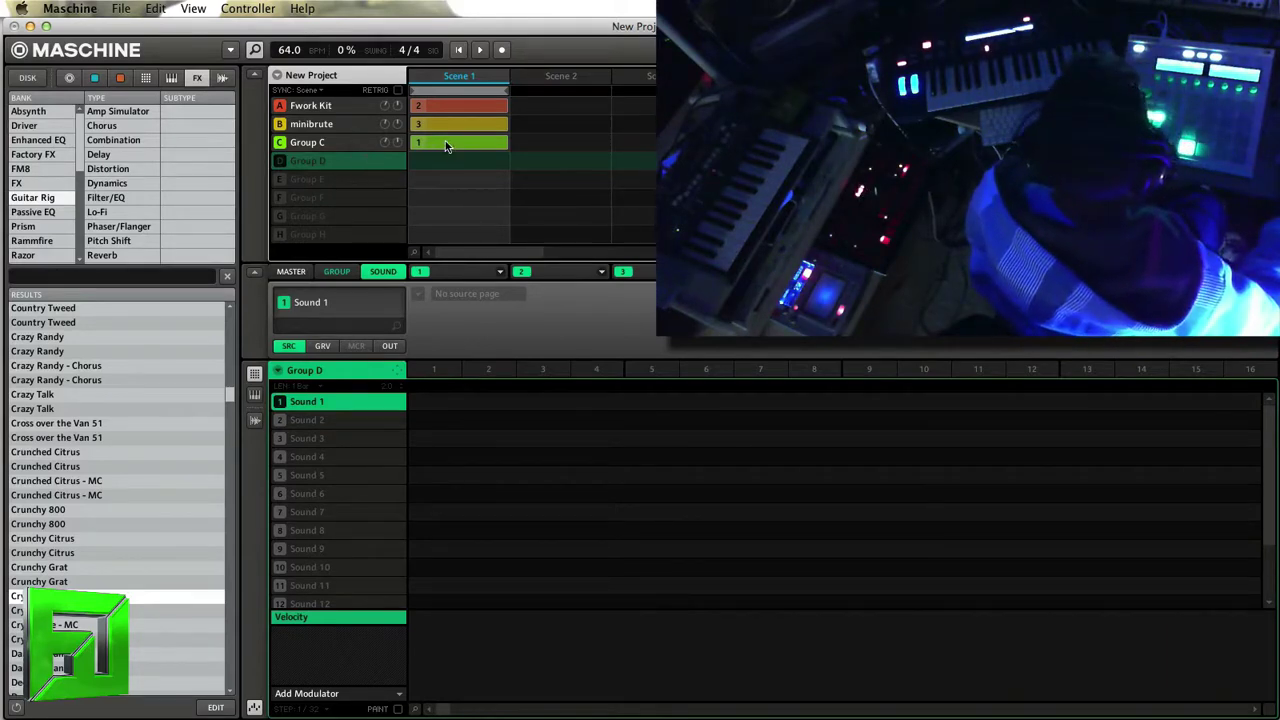
# Step: Duplicate the scene, clear Group C's clip from both scenes, and duplicate the second one to make a third
pyautogui.press('super+d')
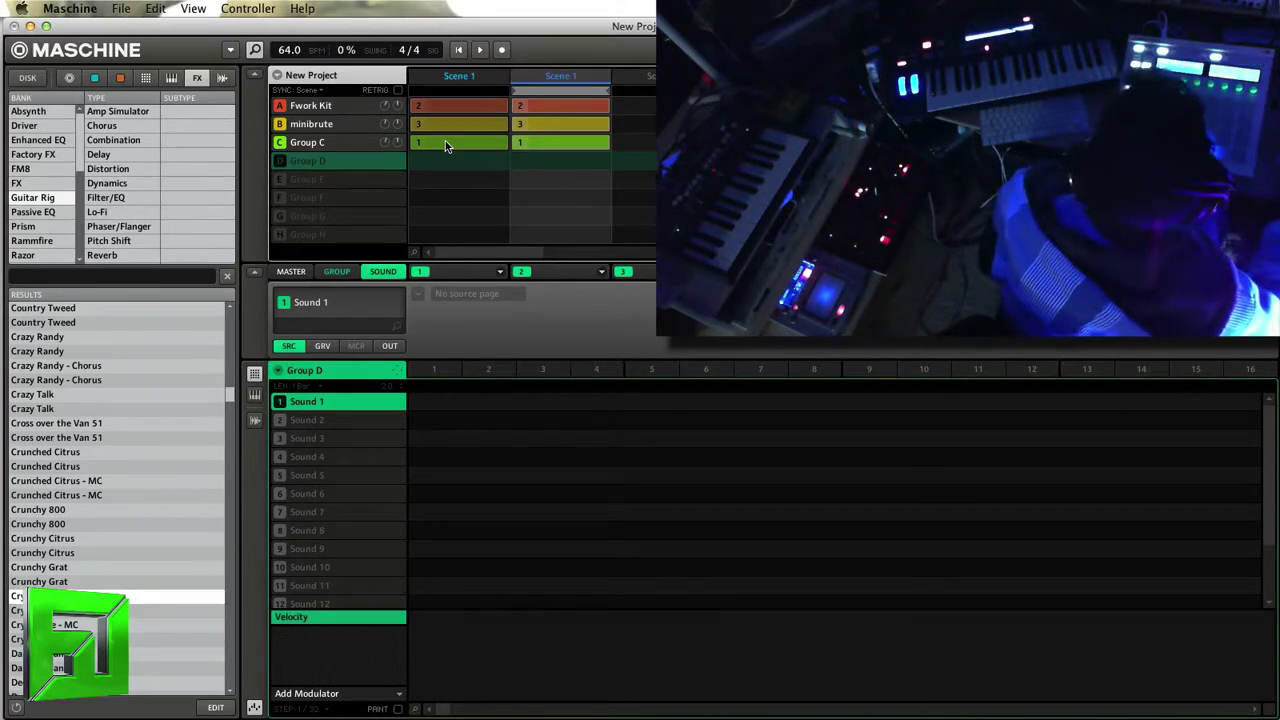
pyautogui.rightClick(445, 140)
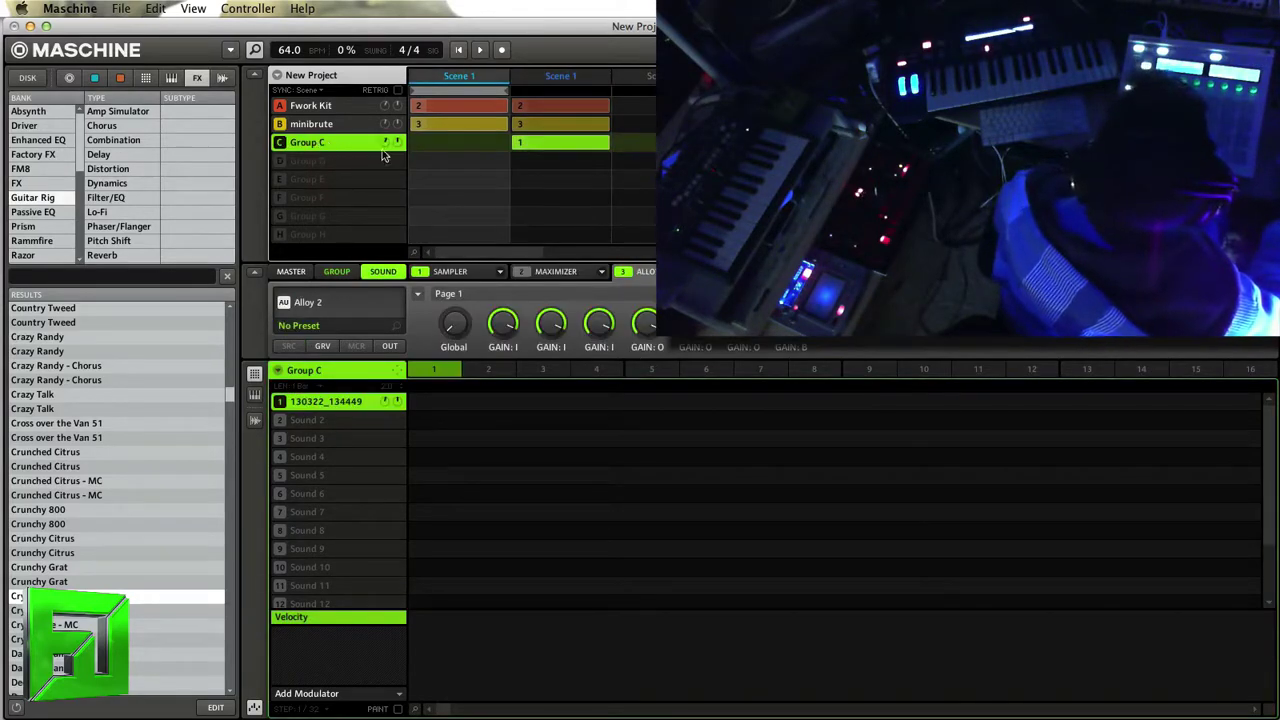
pyautogui.rightClick(535, 145)
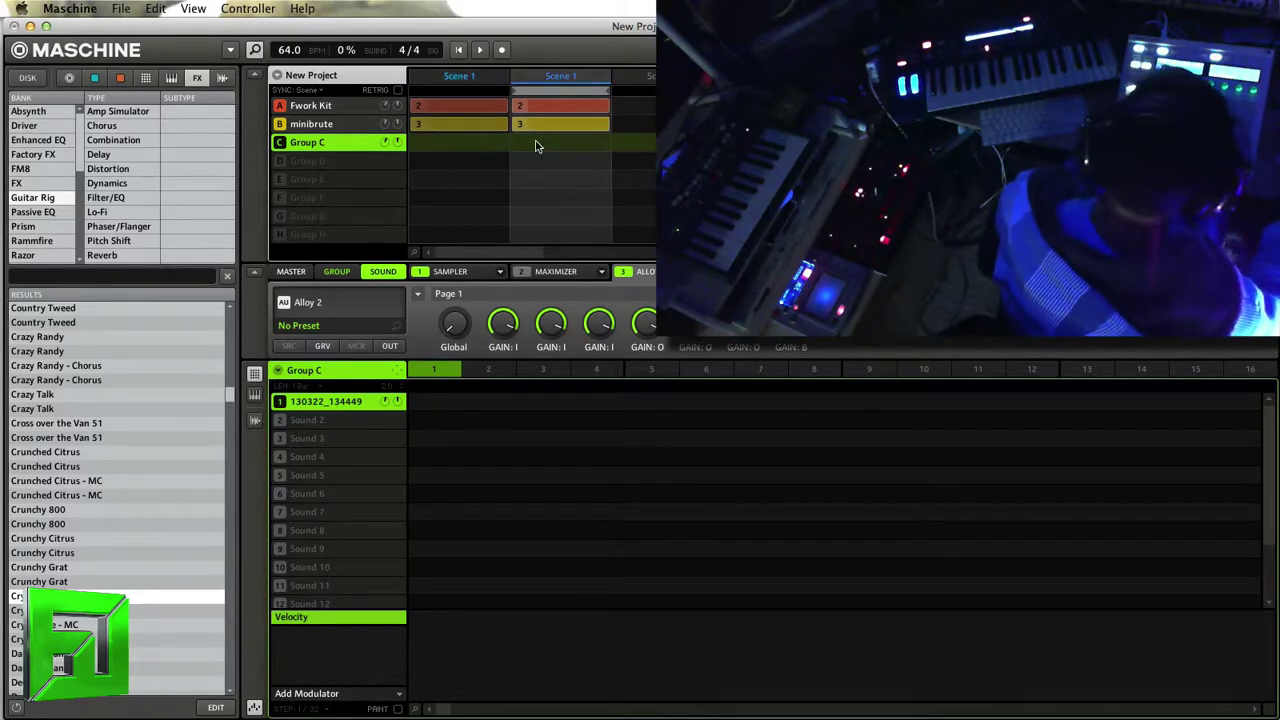
pyautogui.press('super+d')
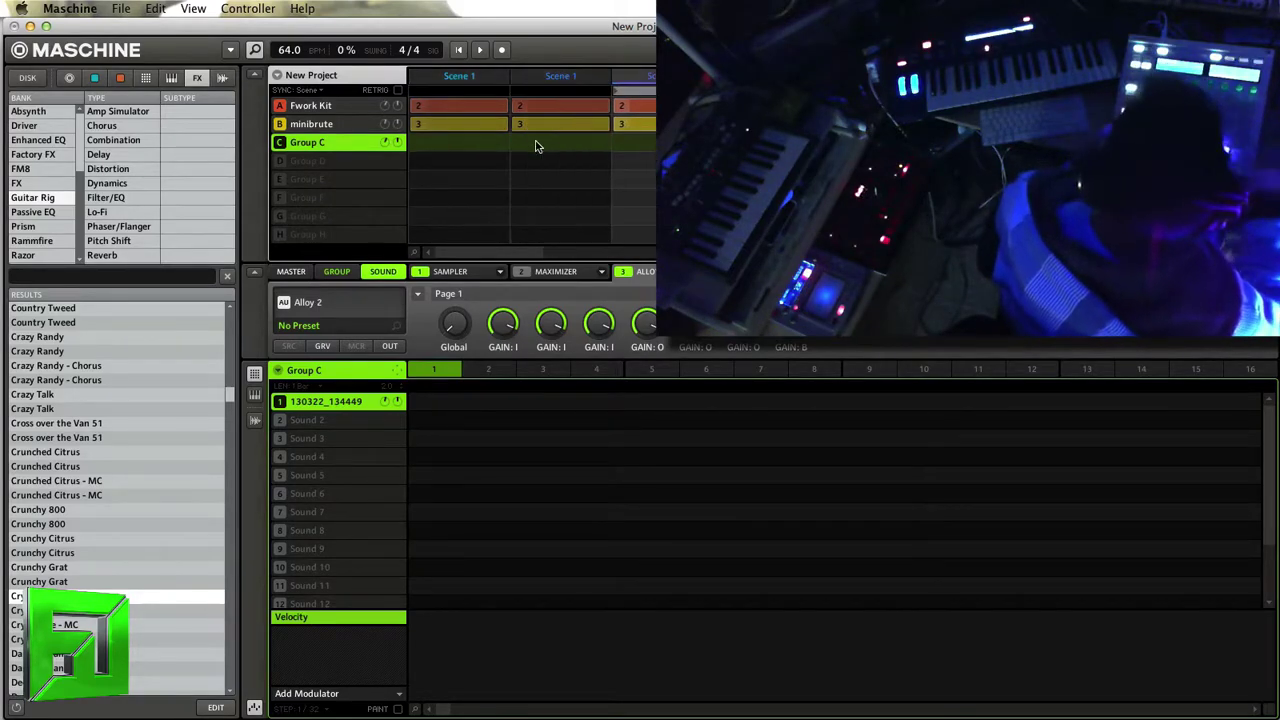
# Step: Assign minibrute pattern 2 to the first and second scenes, and return to the third scene's minibrute clip
pyautogui.click(640, 107)
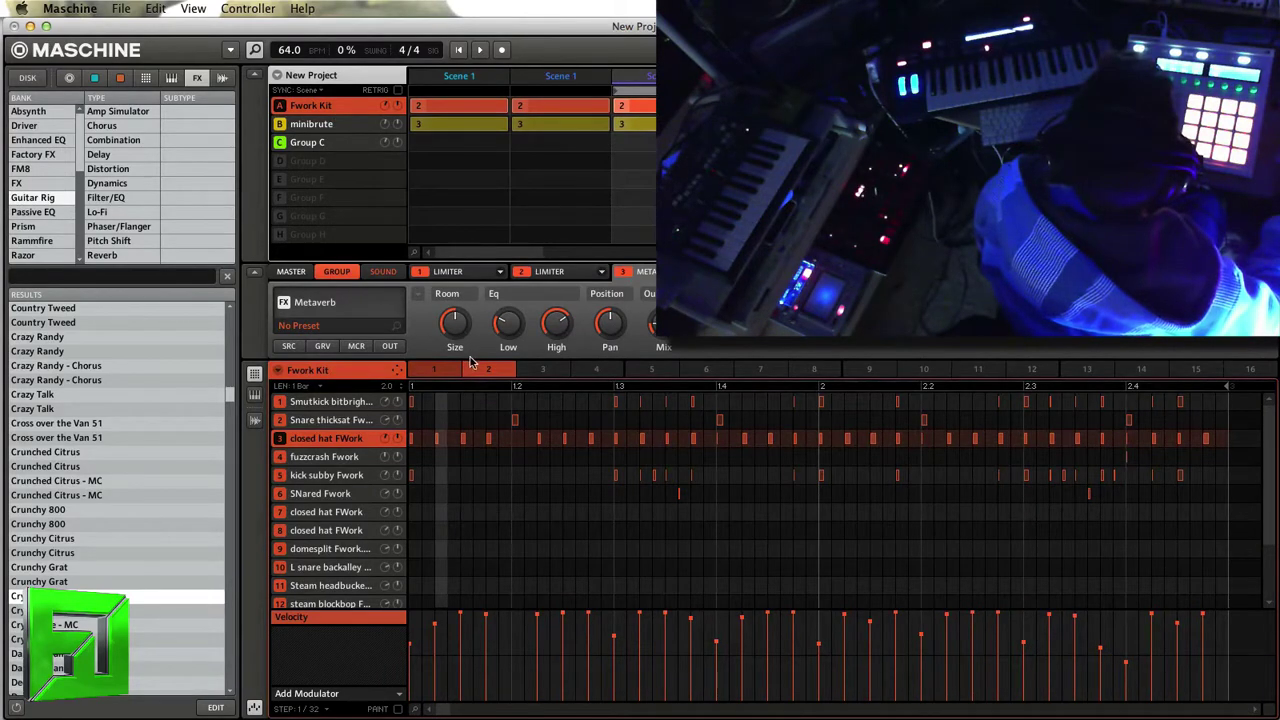
pyautogui.click(351, 128)
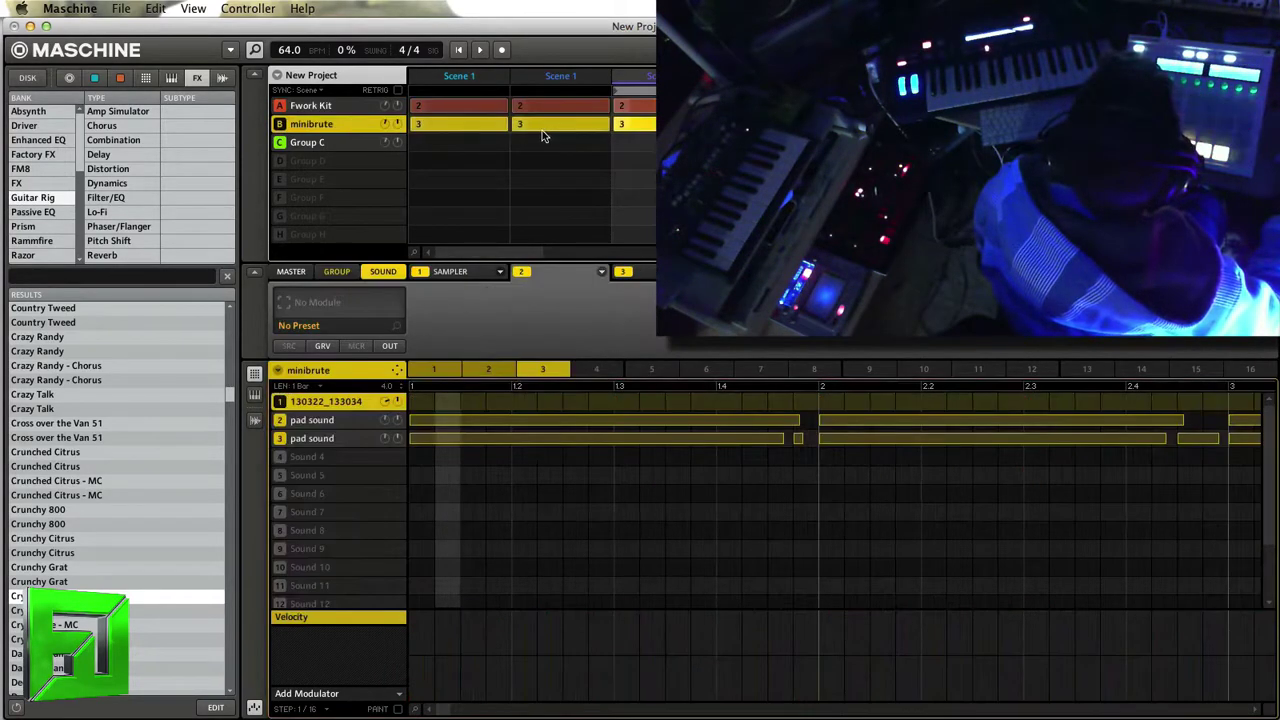
pyautogui.click(463, 128)
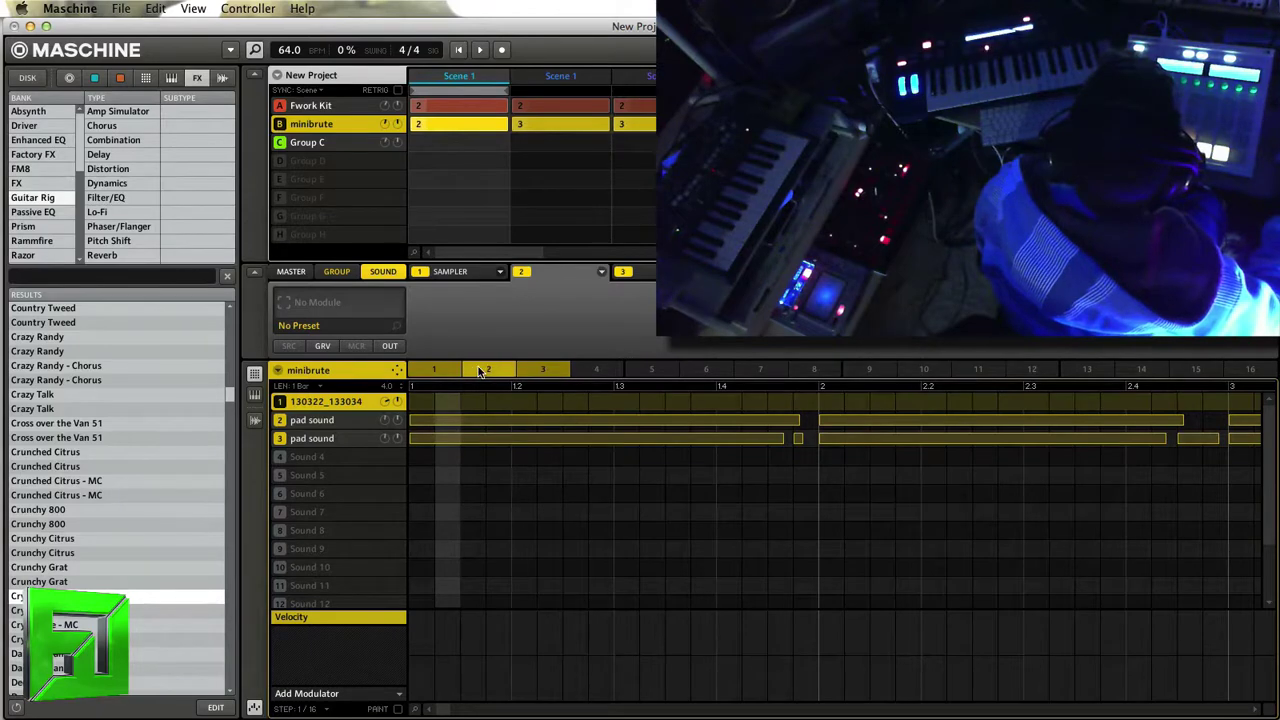
pyautogui.click(542, 126)
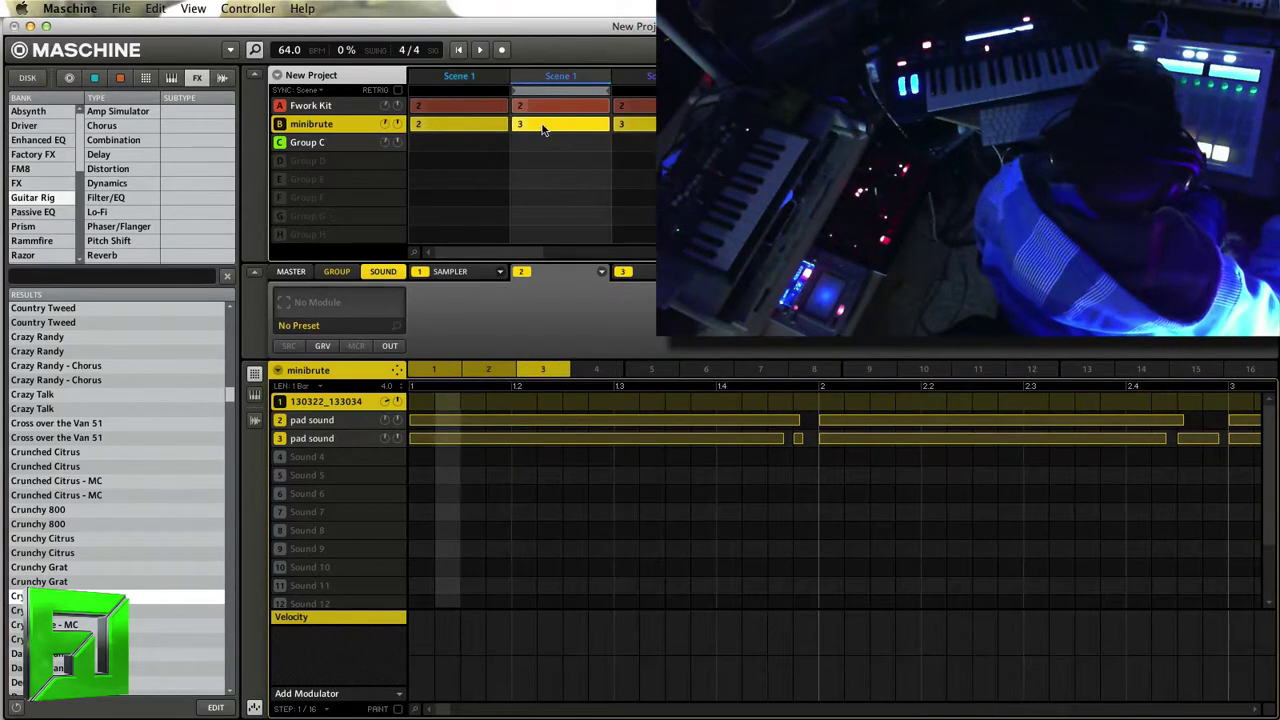
pyautogui.click(680, 124)
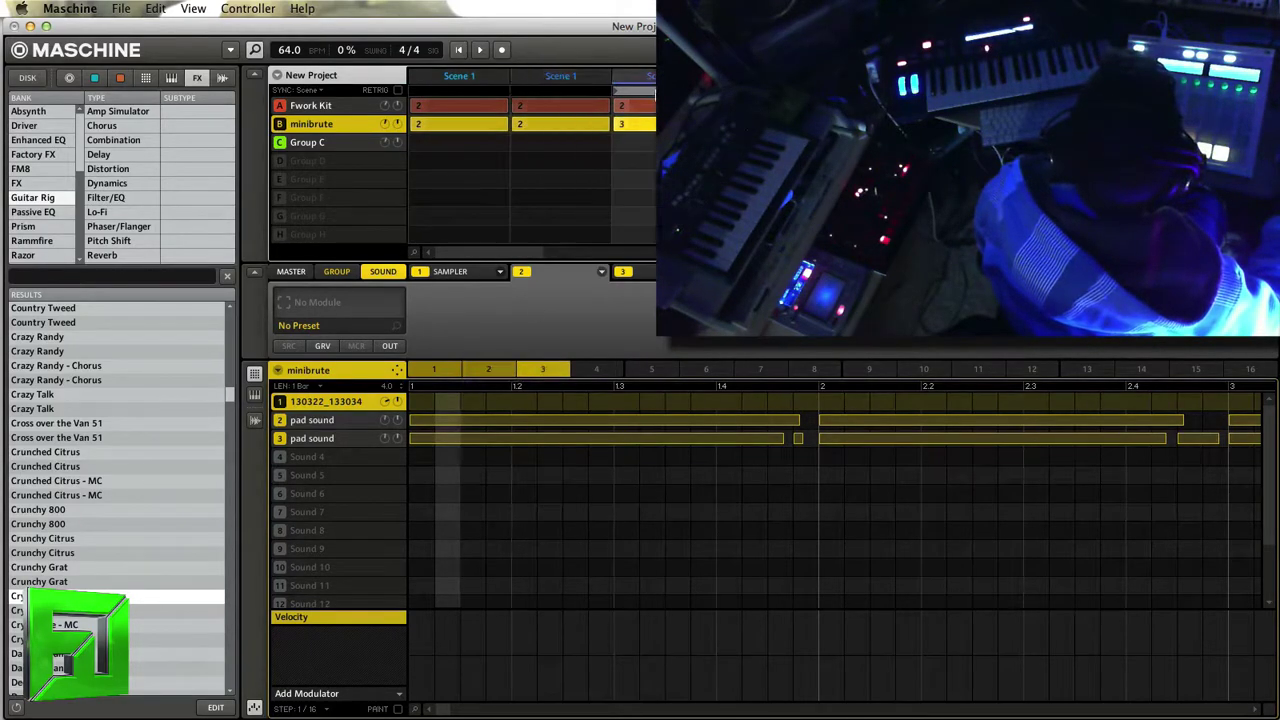
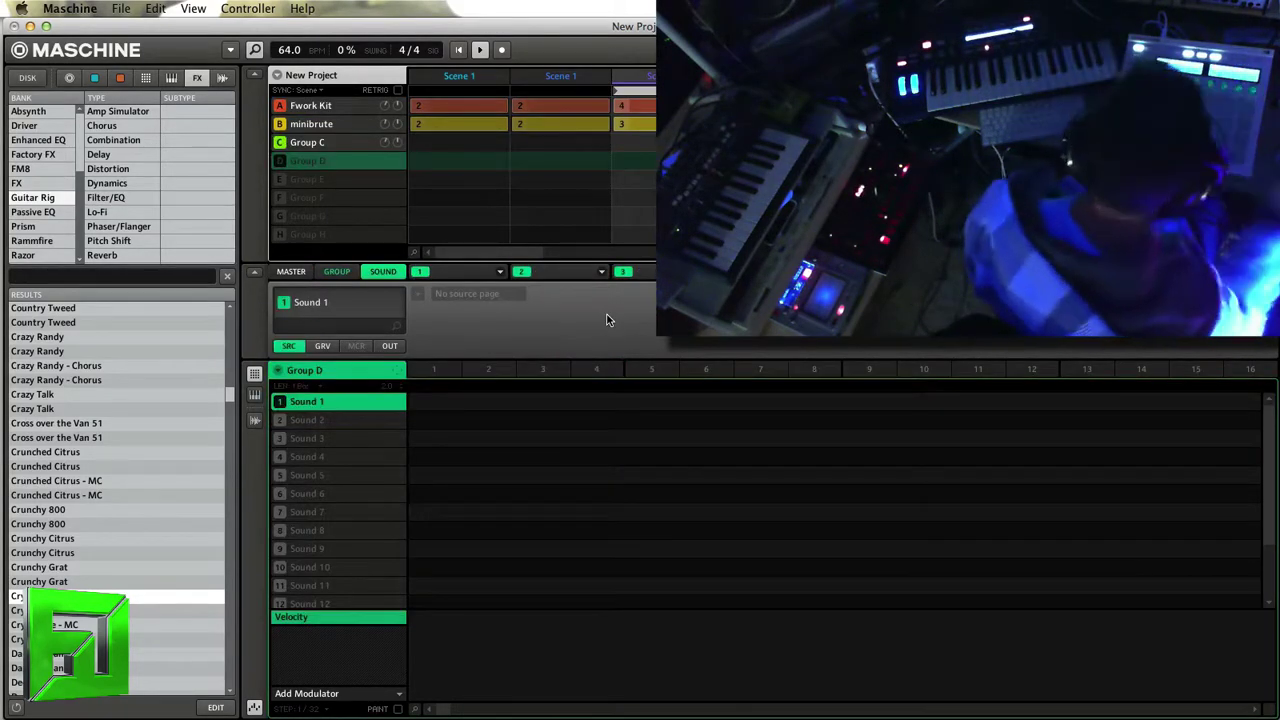
# Step: Load the Omnisphere (AU) plug-in as the instrument for Sound 1 in Group D
pyautogui.click(501, 272)
pyautogui.moveTo(474, 353)
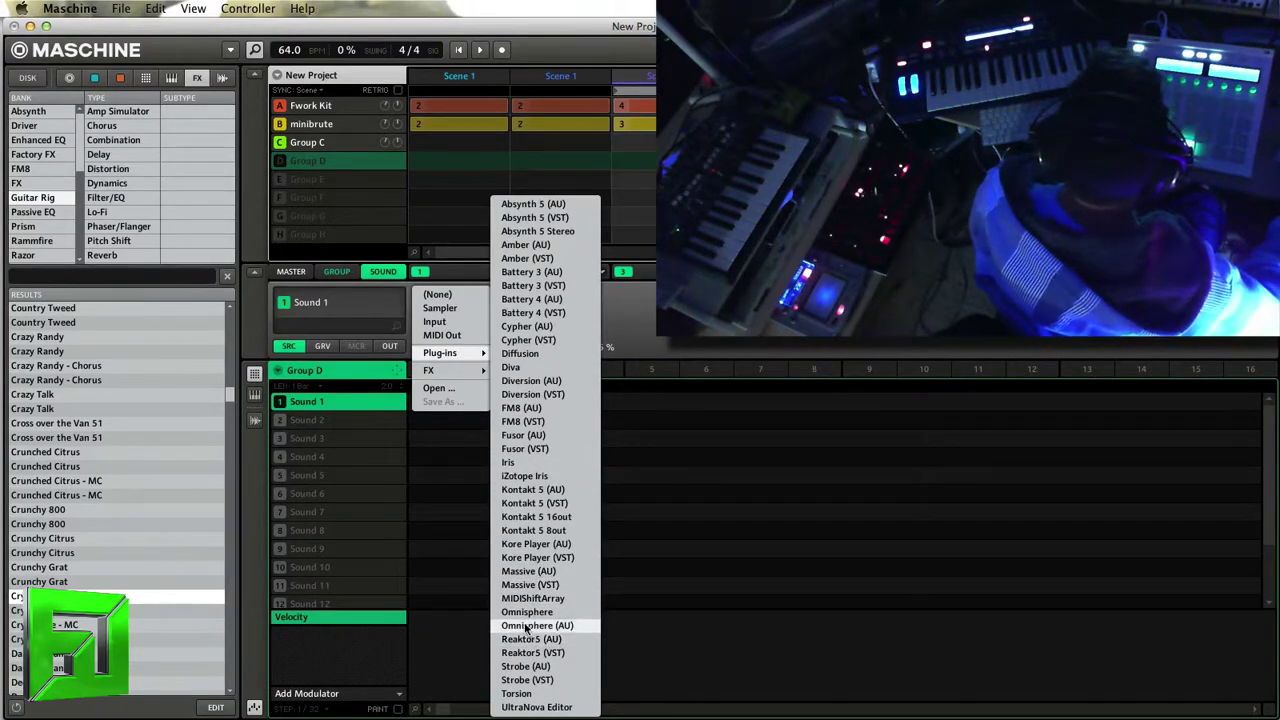
pyautogui.press('Return')
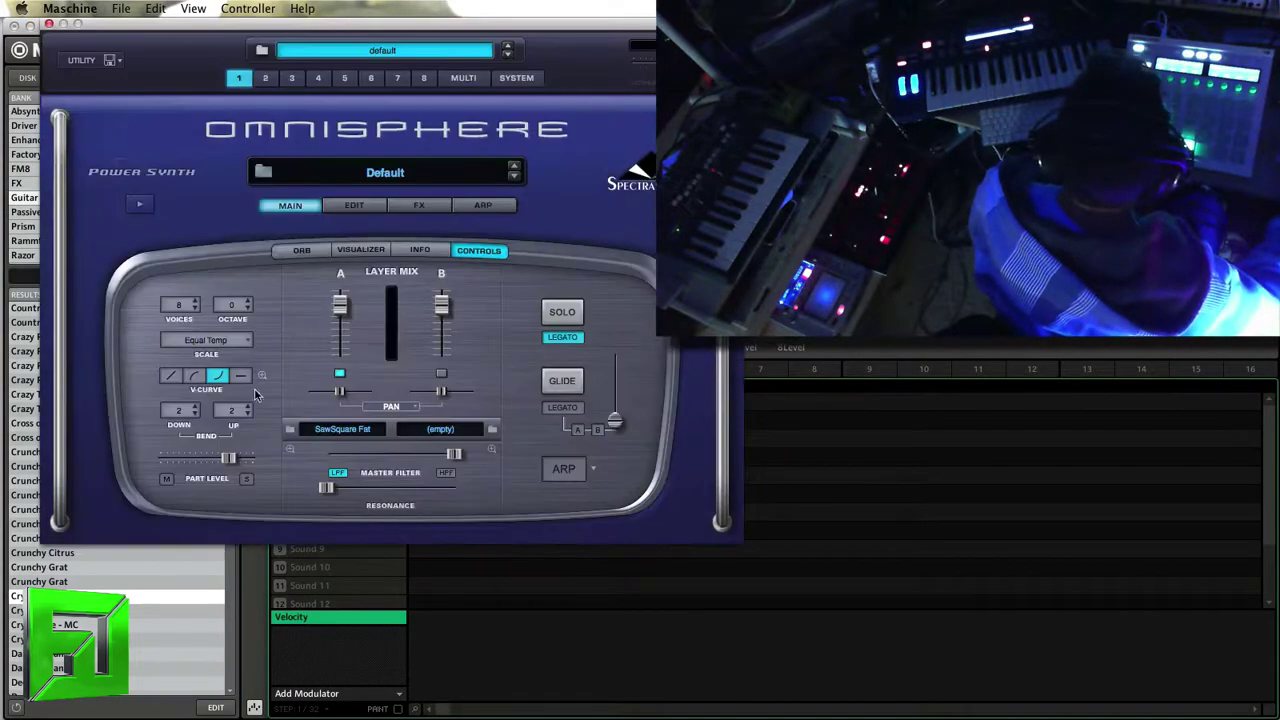
# Step: Filter Omnisphere's patch browser to the Human Voices category and load the Real Choir + Tron Choir patch
pyautogui.click(263, 172)
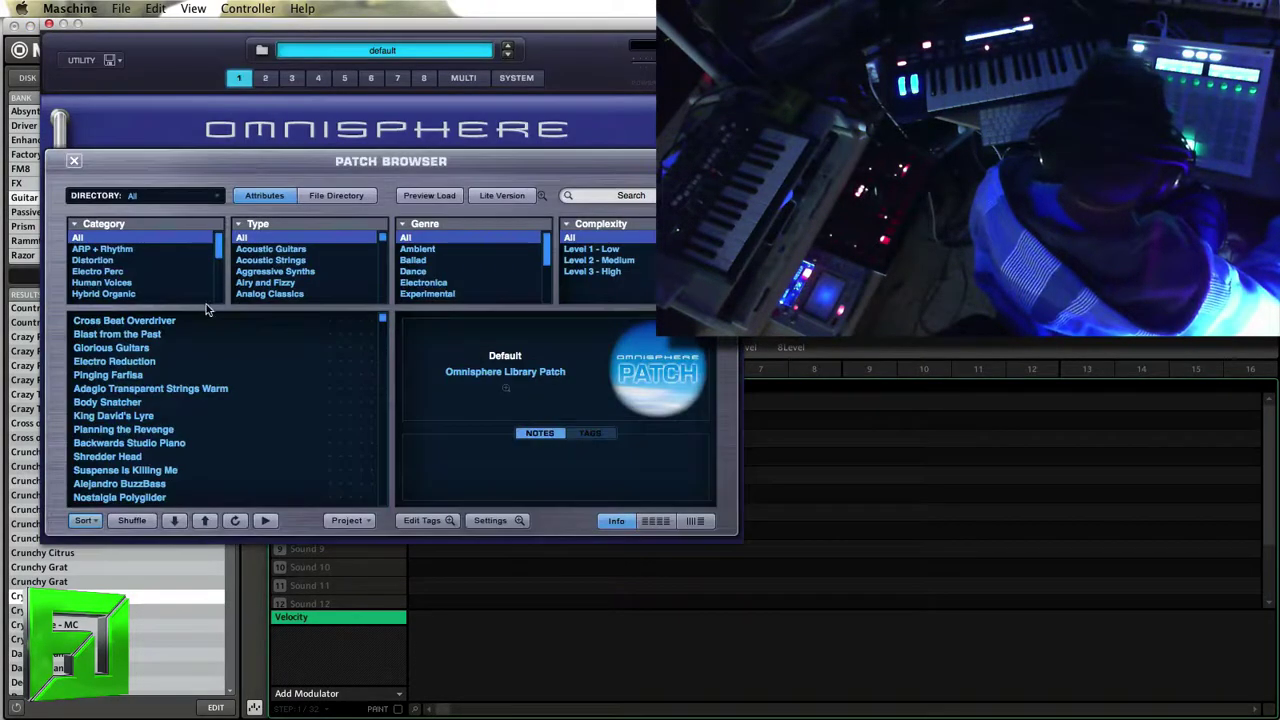
pyautogui.click(102, 283)
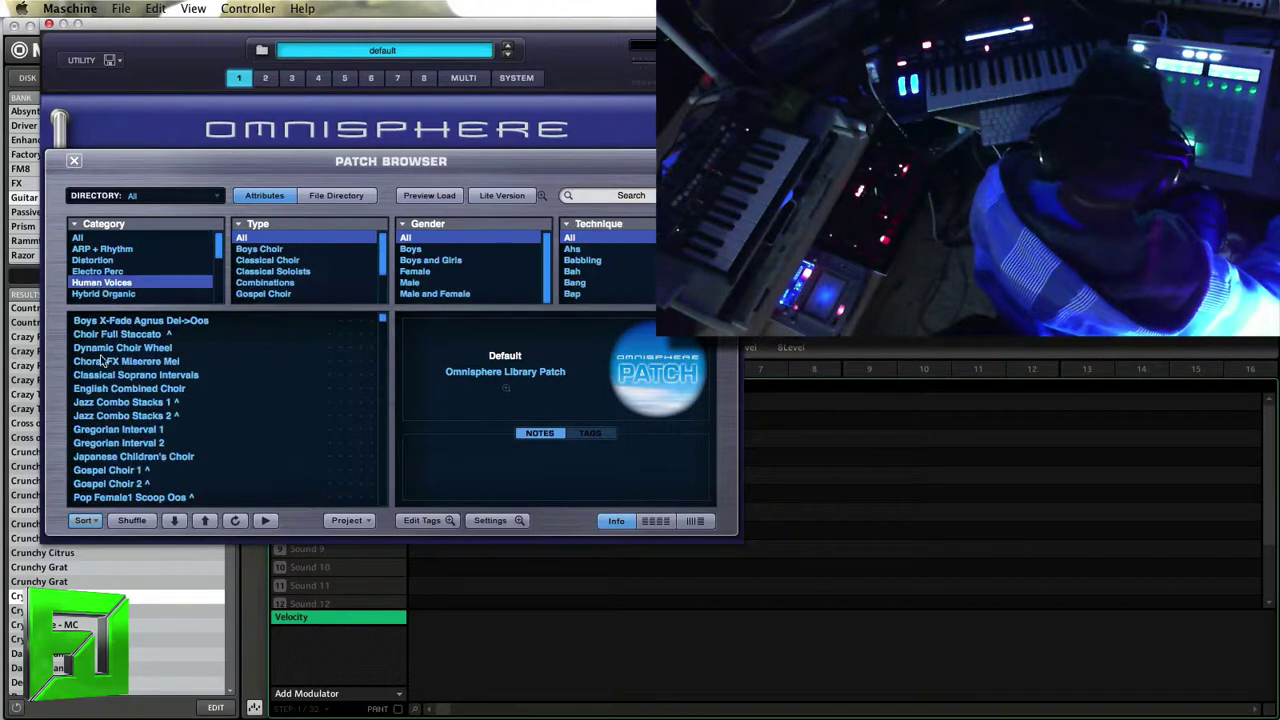
pyautogui.scroll(-3, 122, 478)
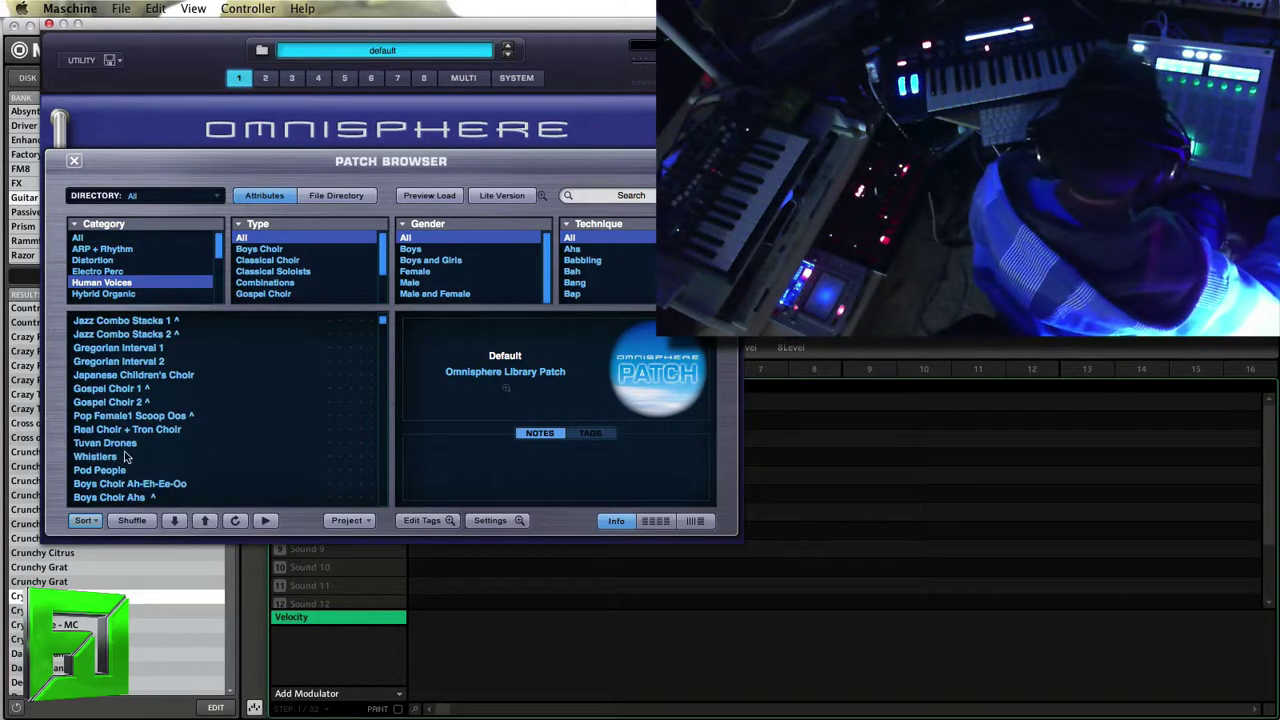
pyautogui.click(127, 430)
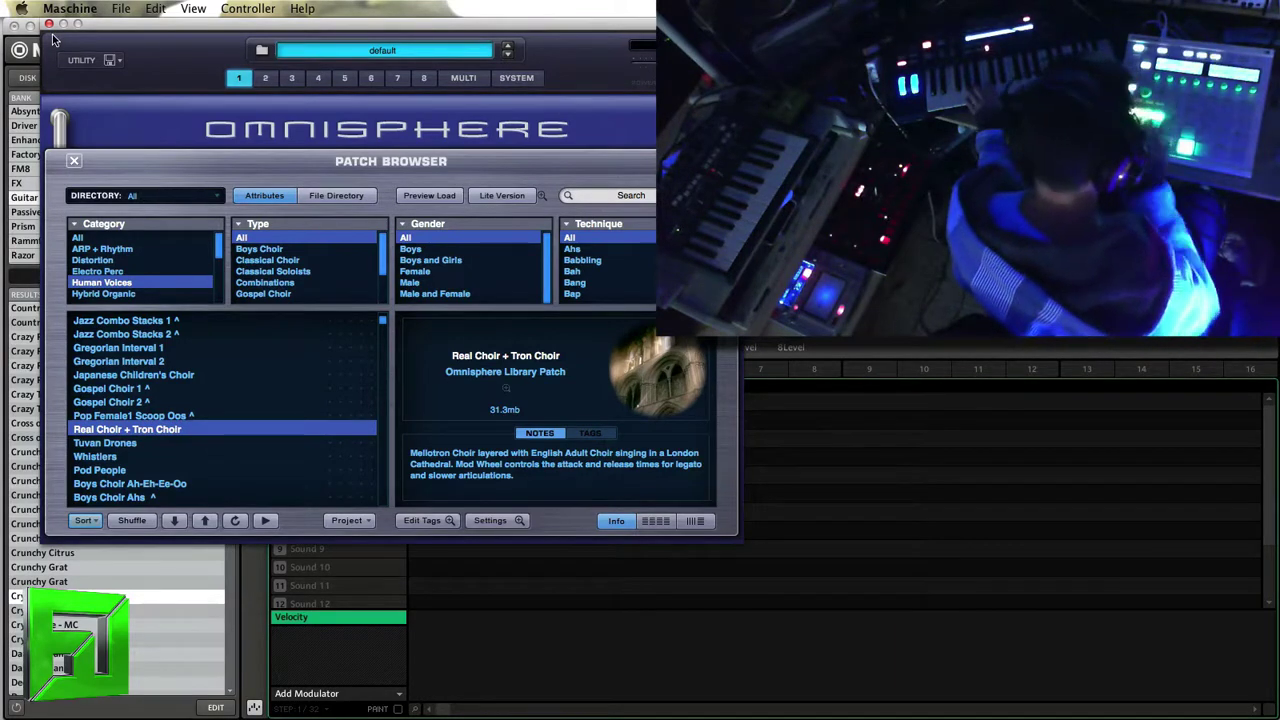
# Step: Audition the Whistlers, Boys Choir Ahs and Boys Choir Oos-Ees Wheel patches from the Human Voices category
pyautogui.click(127, 457)
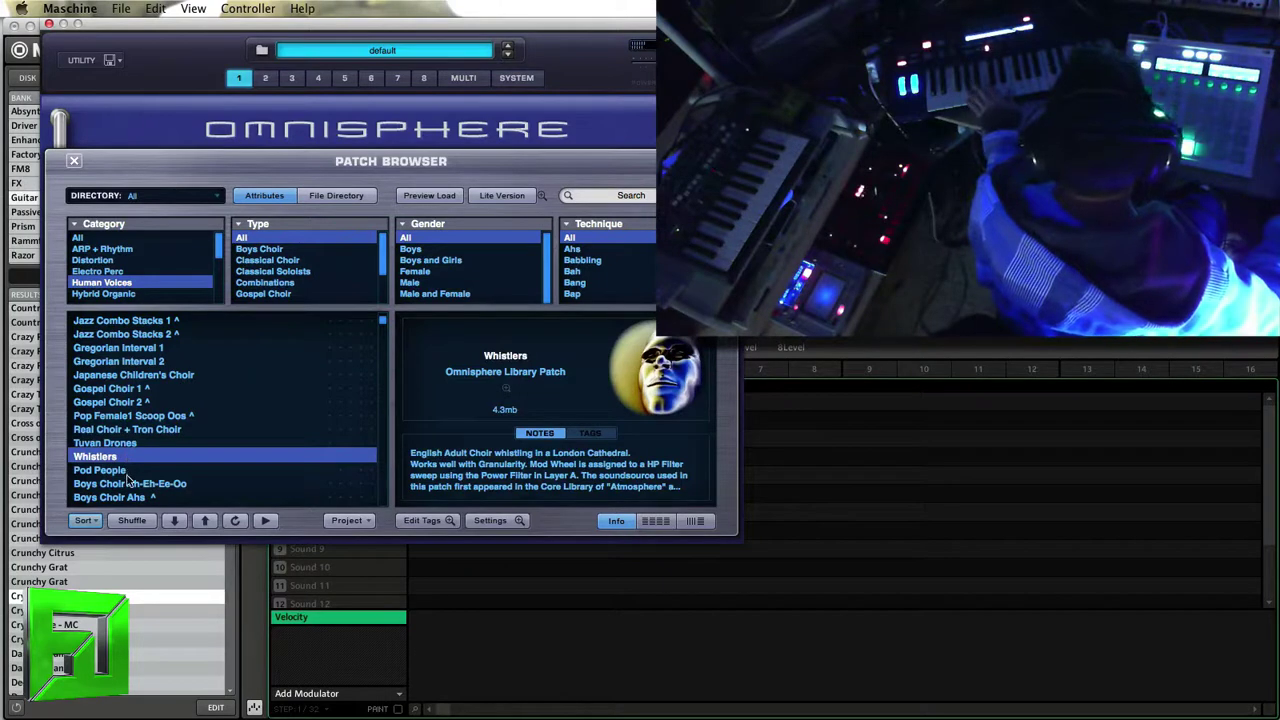
pyautogui.click(131, 496)
pyautogui.scroll(-5, 133, 492)
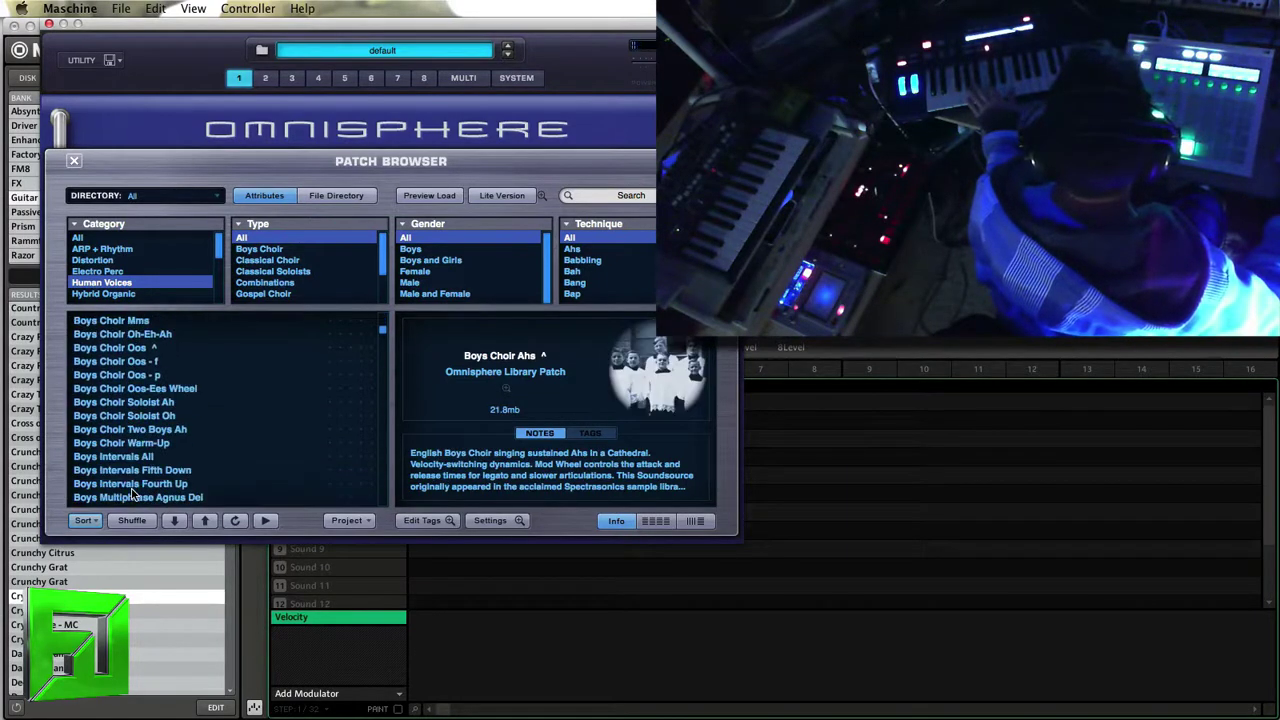
pyautogui.click(114, 389)
# Step: Load the Pop Female2 Ohs1 patch in Omnisphere and close the patch browser
pyautogui.scroll(-10, 115, 395)
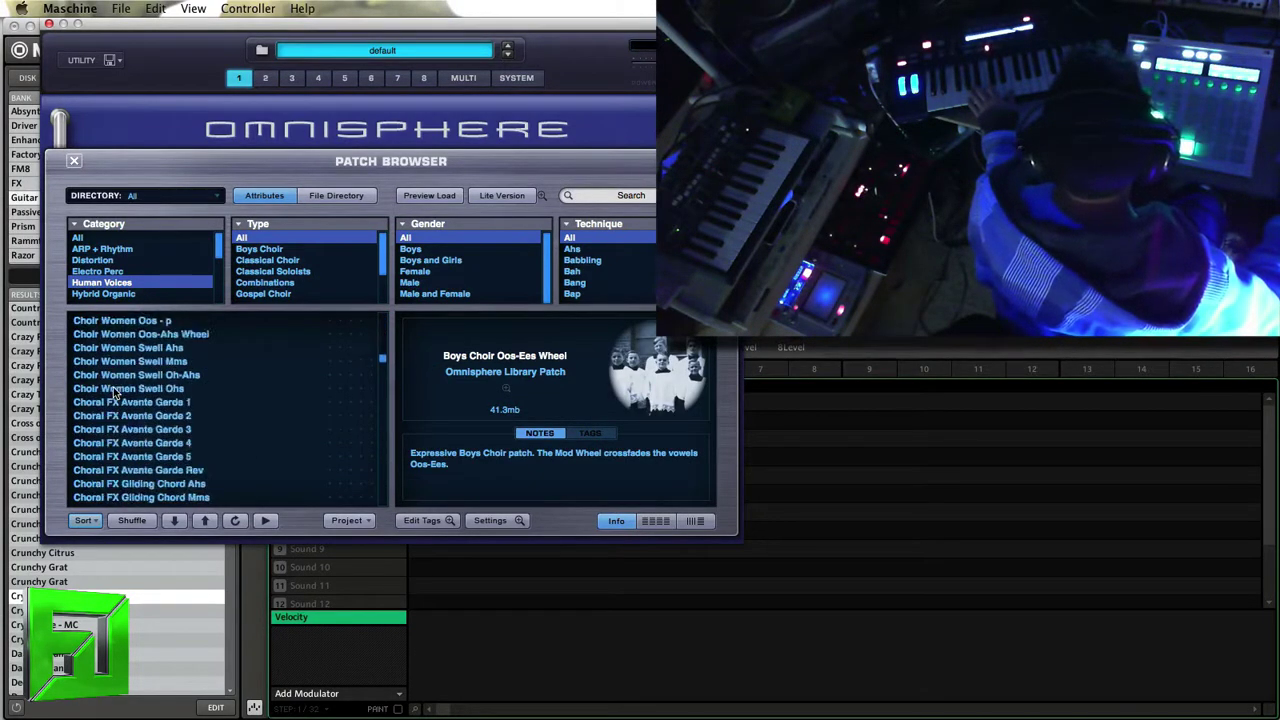
pyautogui.scroll(-20, 114, 393)
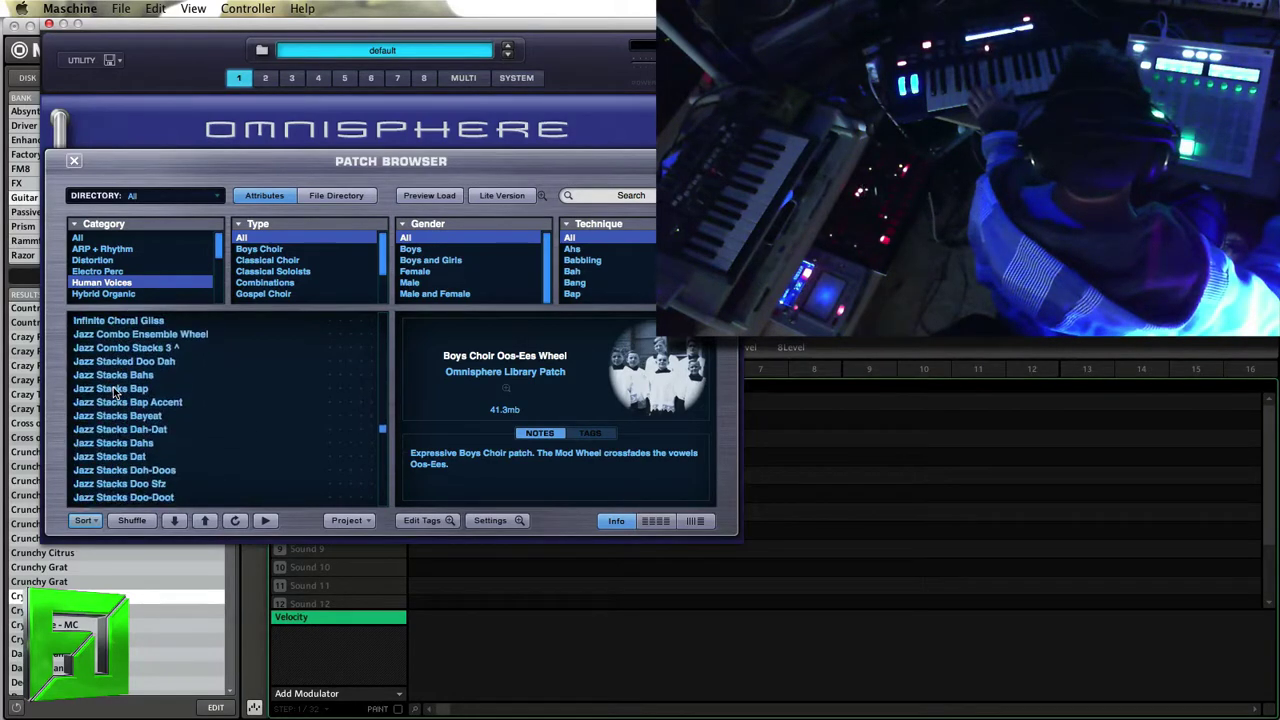
pyautogui.scroll(-20, 114, 393)
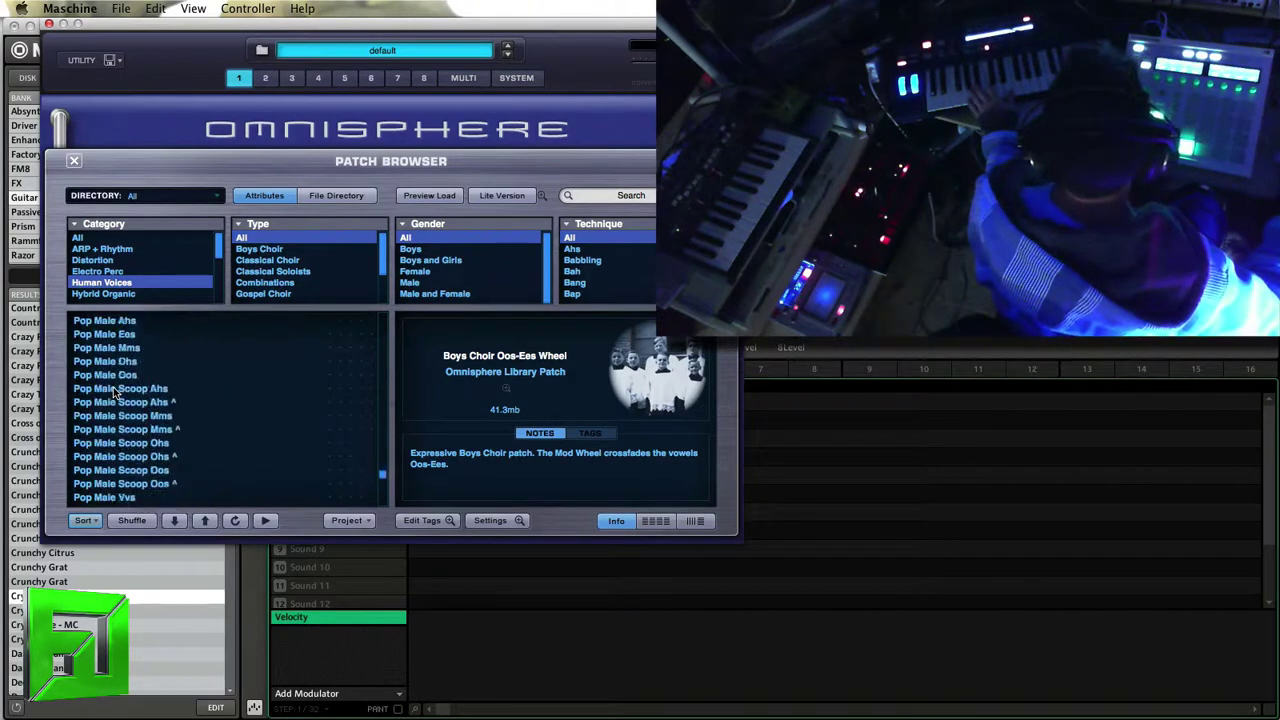
pyautogui.scroll(-10, 114, 393)
pyautogui.click(114, 389)
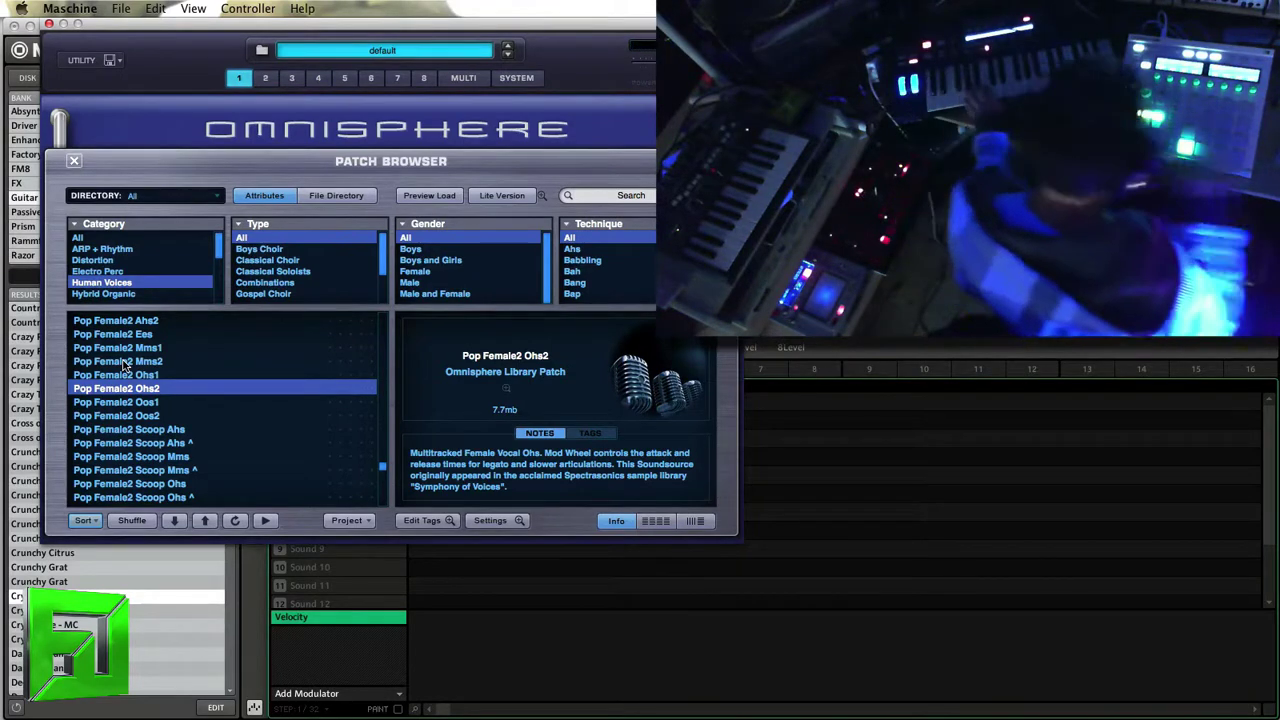
pyautogui.click(125, 373)
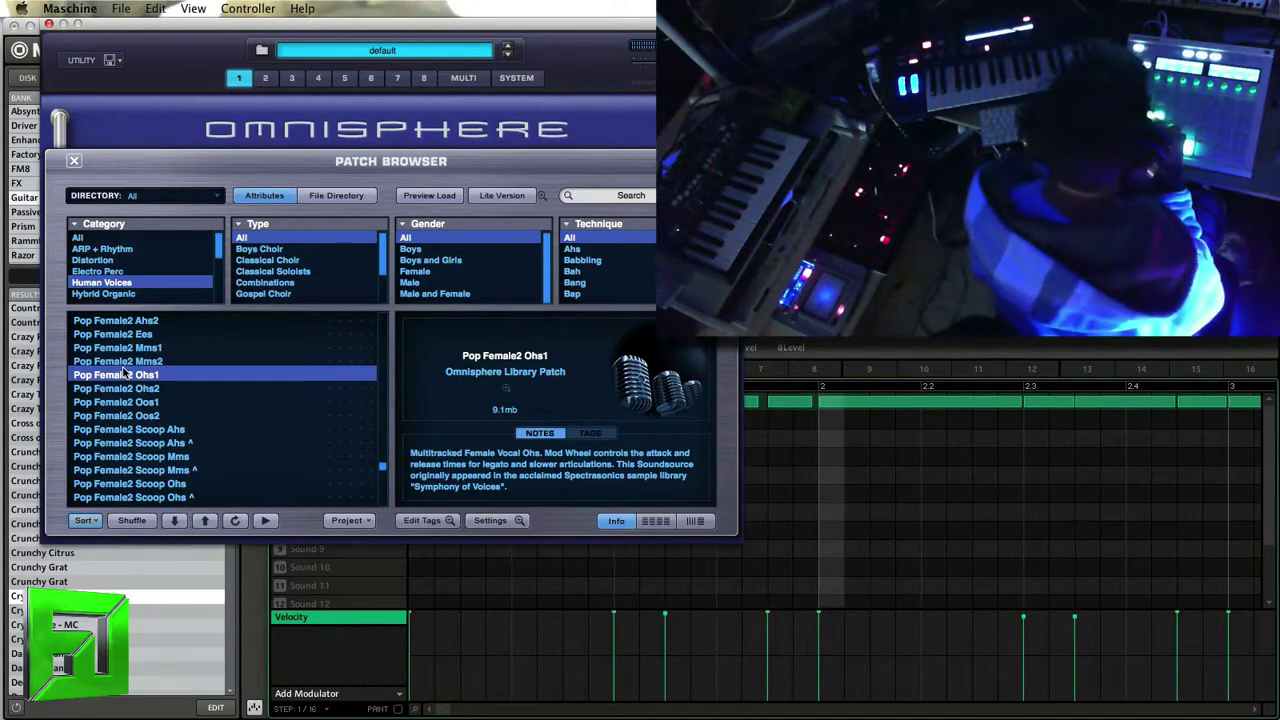
pyautogui.click(73, 160)
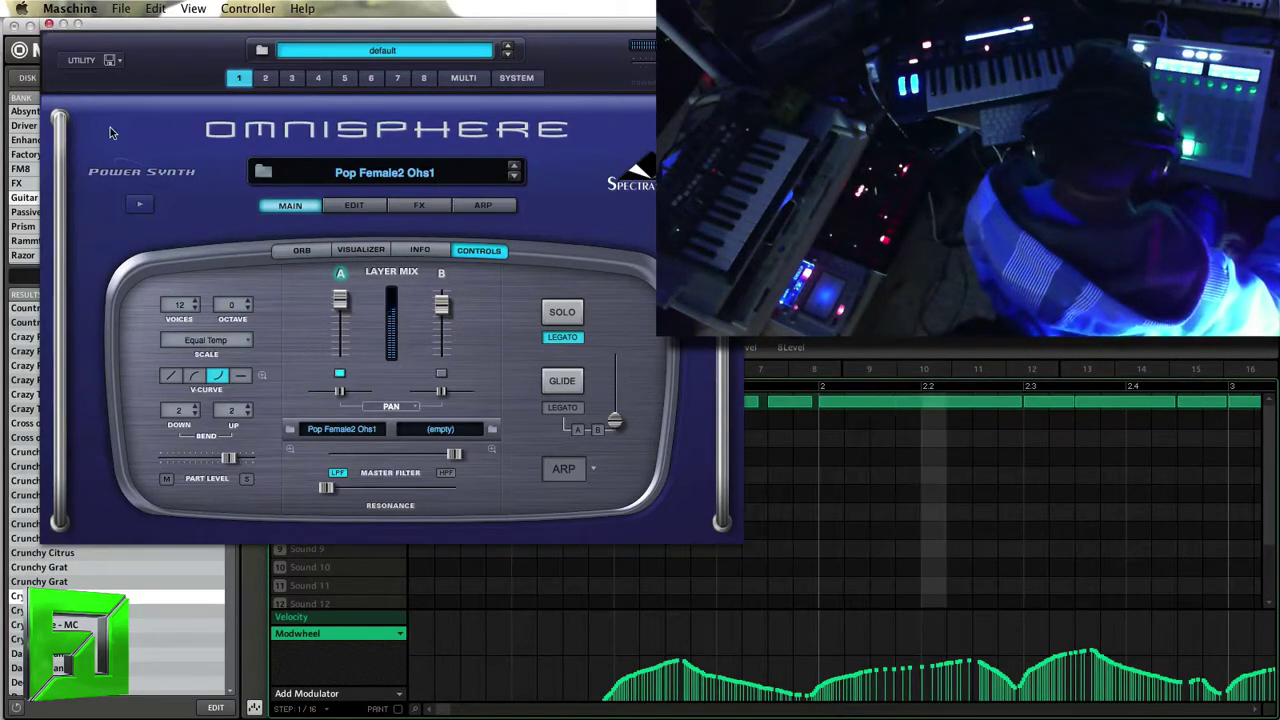
# Step: Review the patch's layer settings and its common effects, including Chorus Echo, close Omnisphere's window and stop playback
pyautogui.click(355, 204)
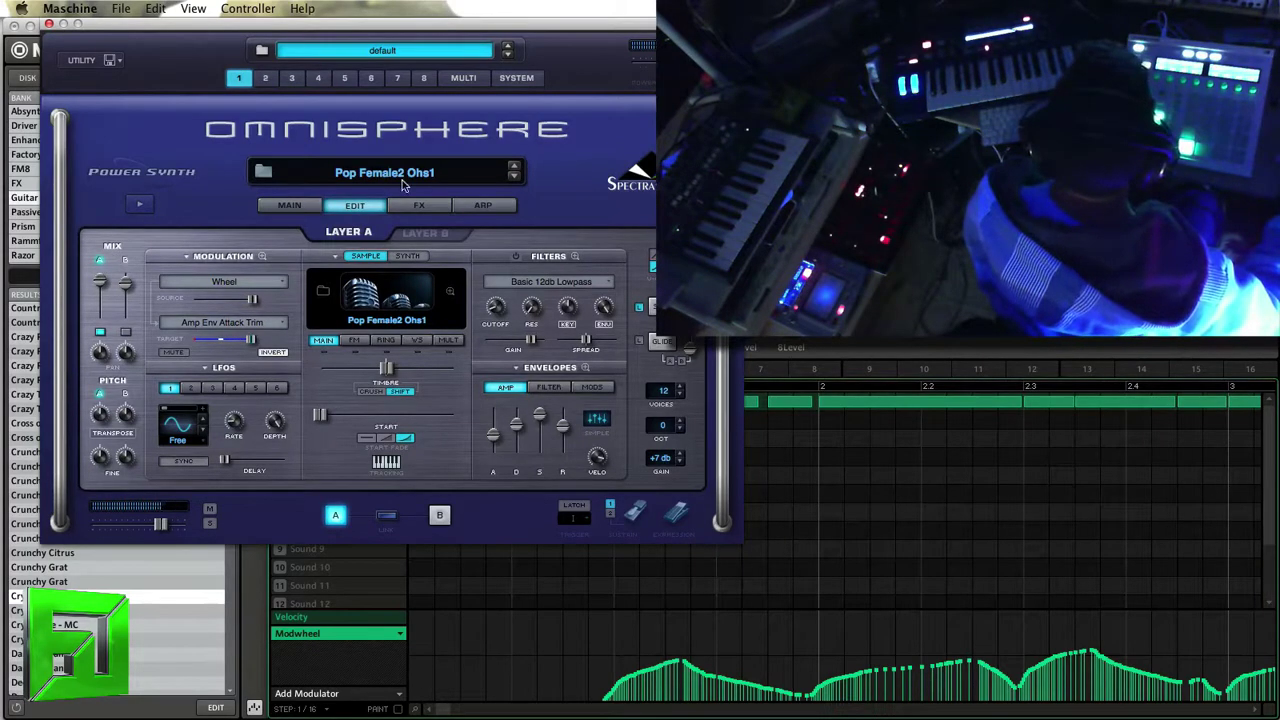
pyautogui.click(420, 206)
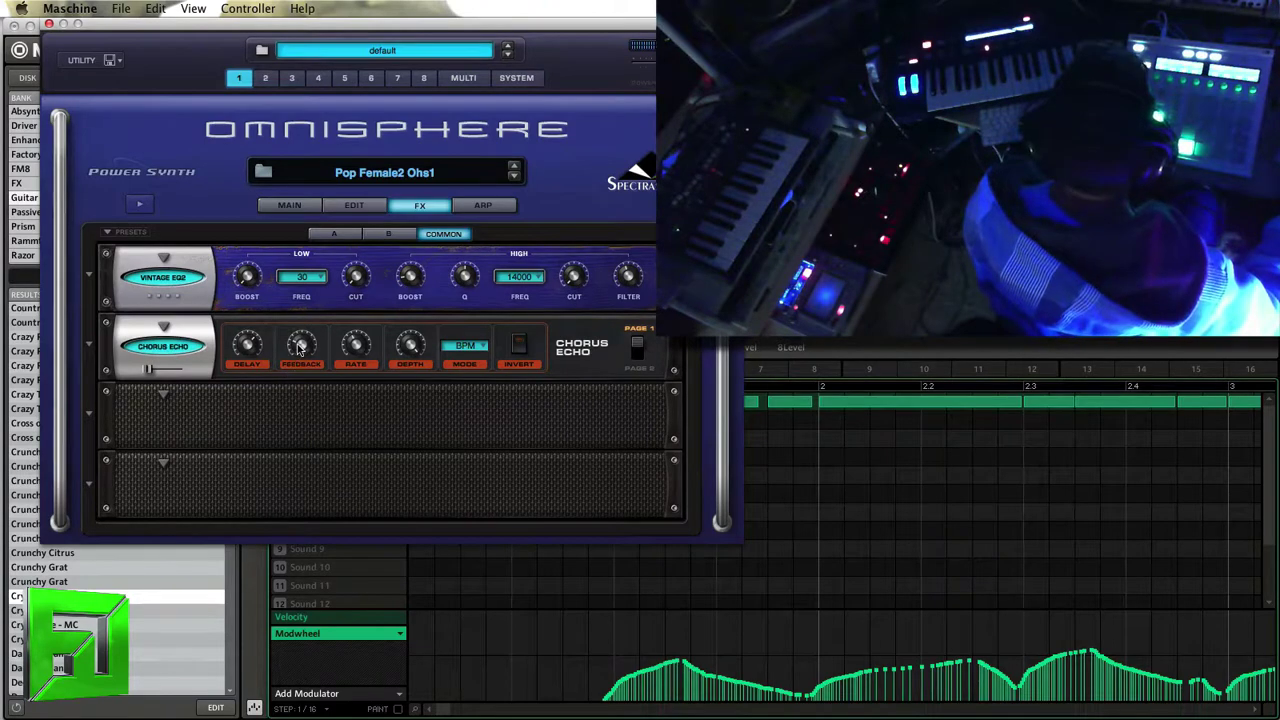
pyautogui.moveTo(302, 344)
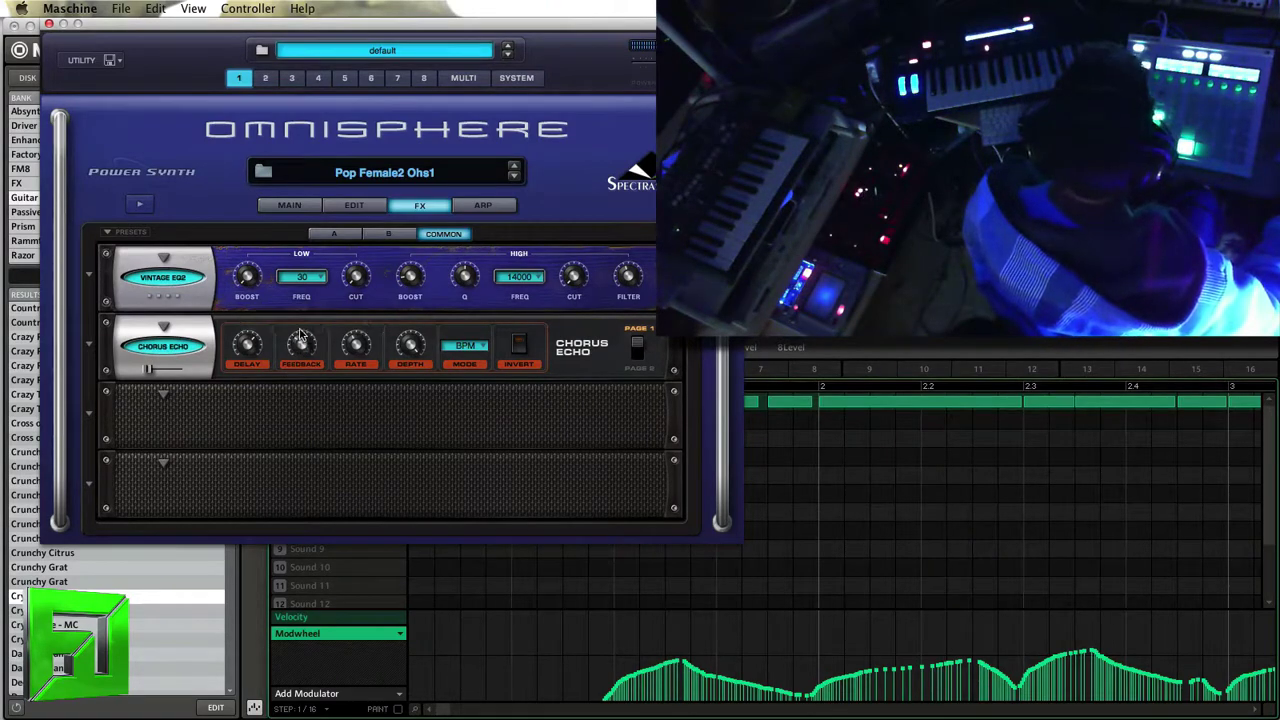
pyautogui.scroll(2, 302, 344)
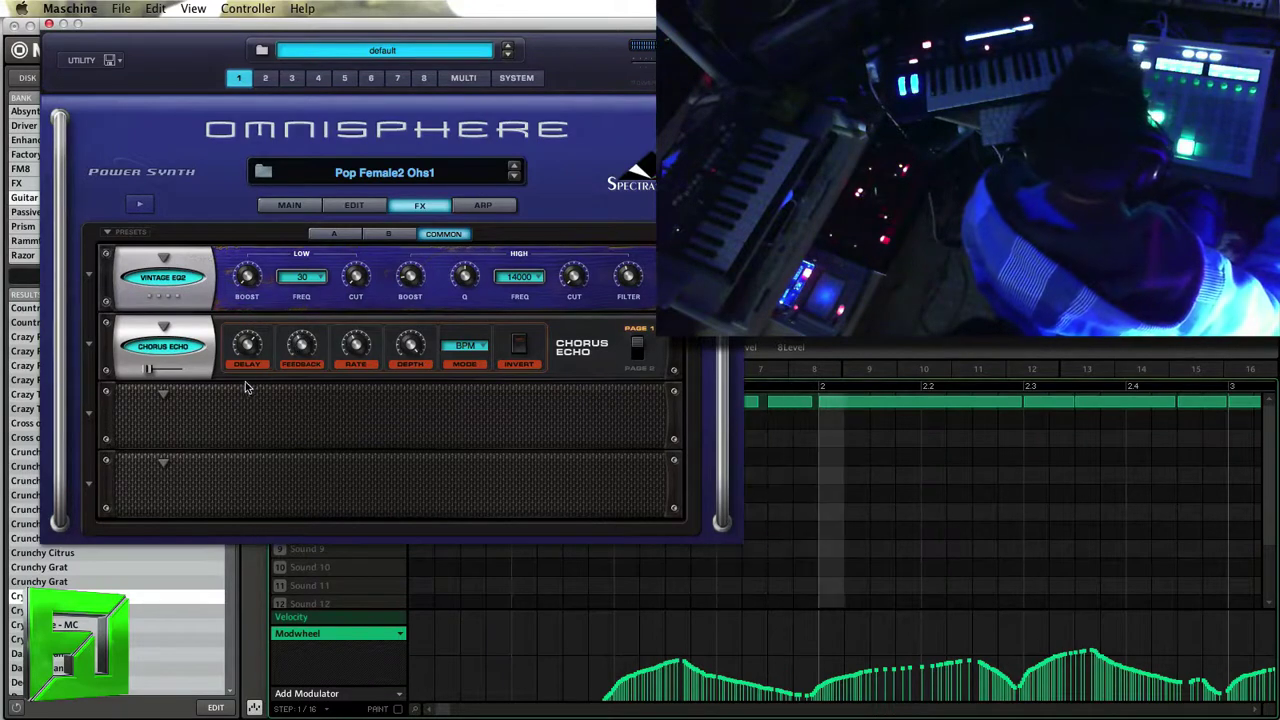
pyautogui.moveTo(248, 344)
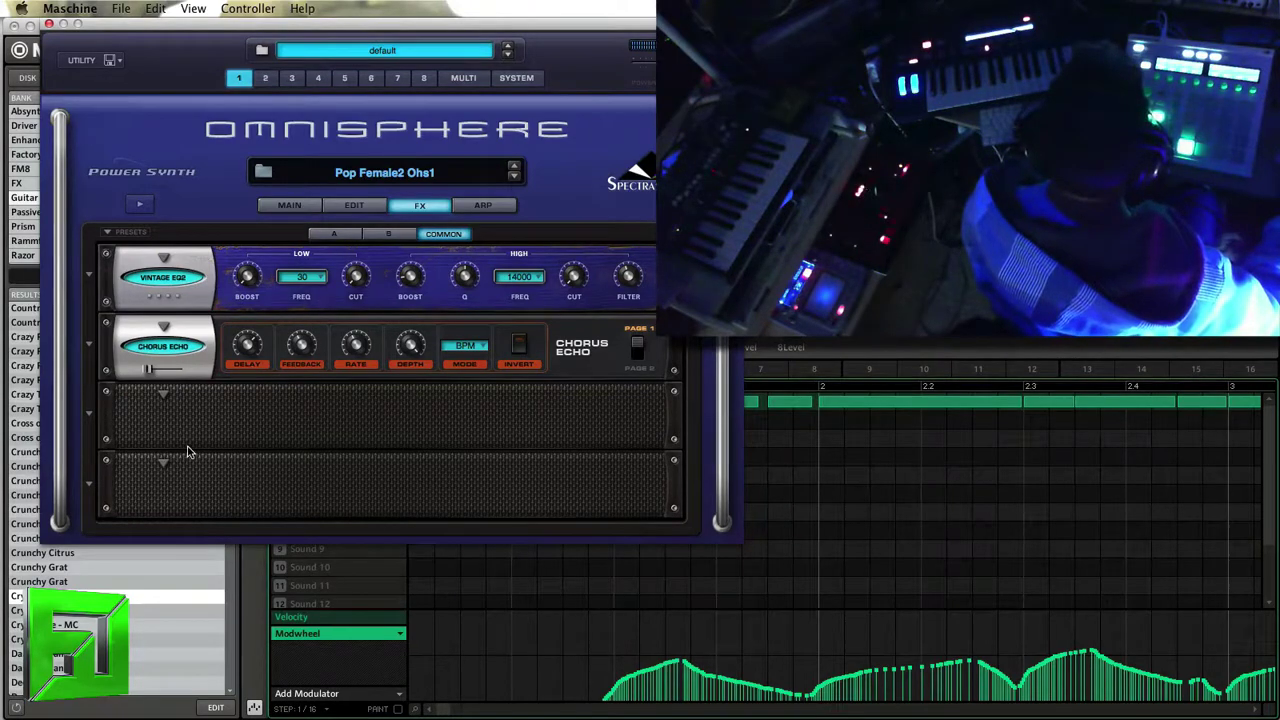
pyautogui.click(48, 25)
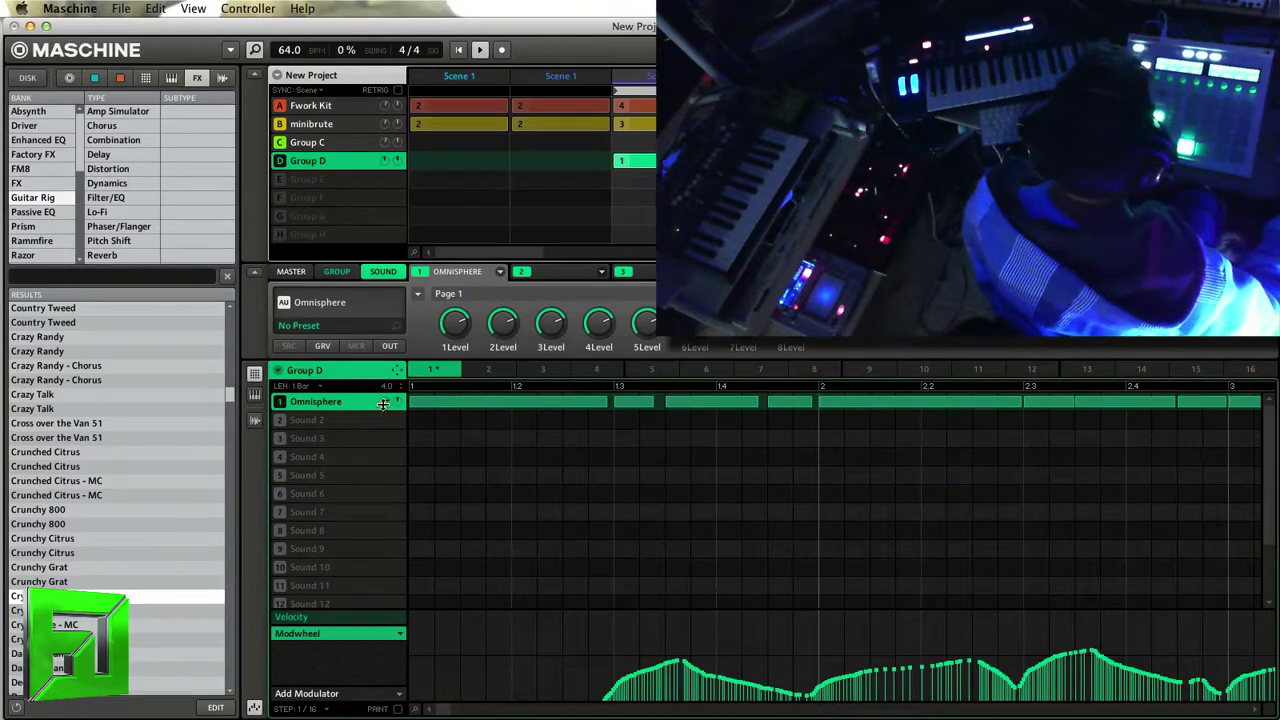
pyautogui.press('space')
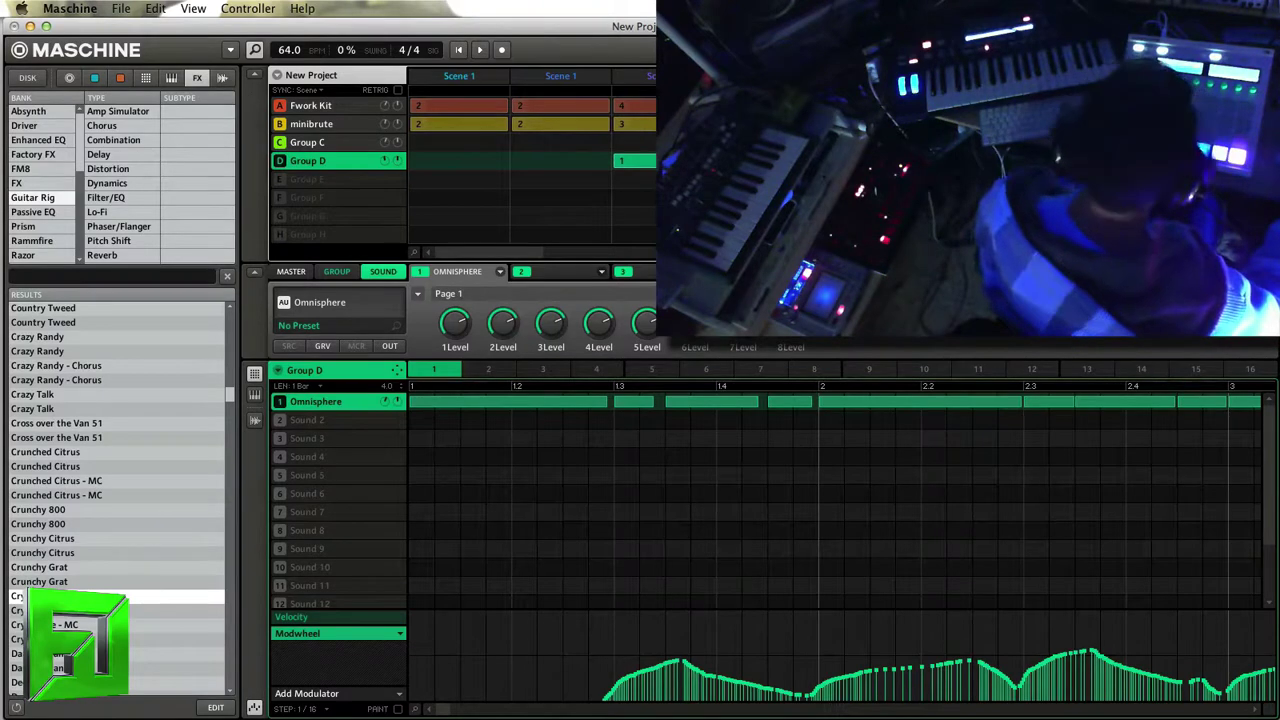
# Step: Load the Kontakt 5 (VST) plug-in as the instrument for Sound 1 in Group E
pyautogui.click(337, 179)
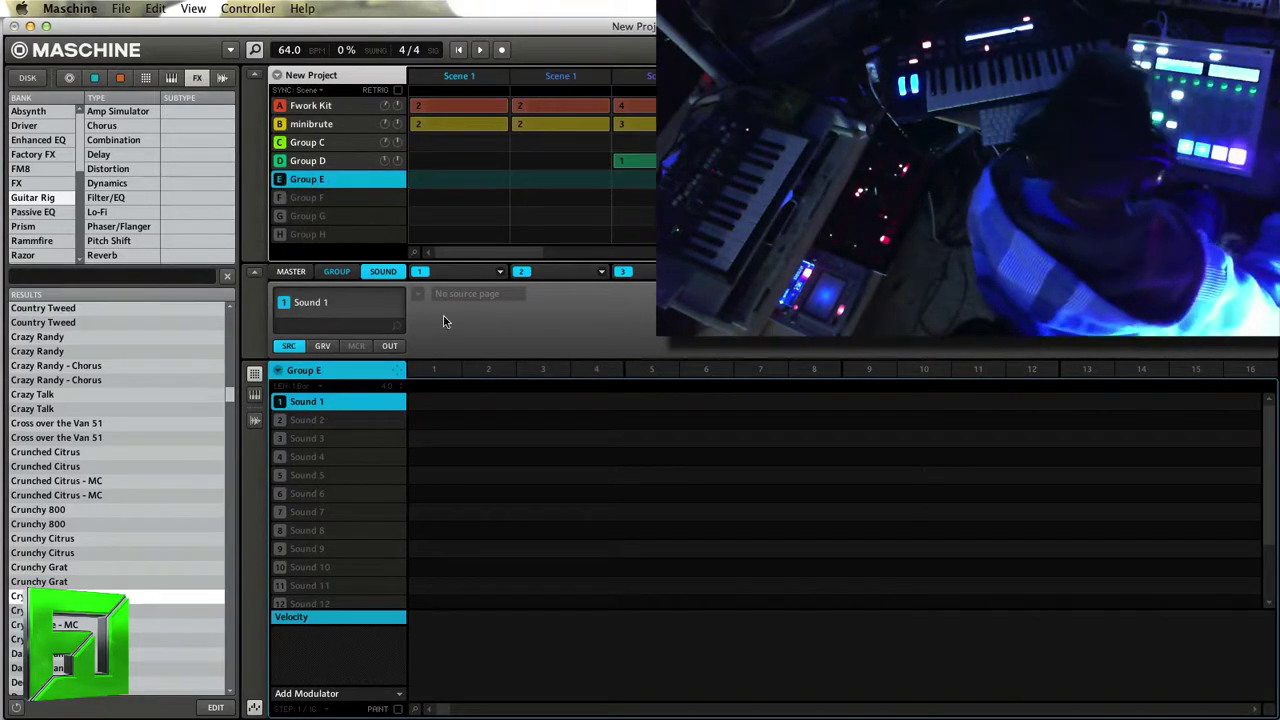
pyautogui.click(501, 273)
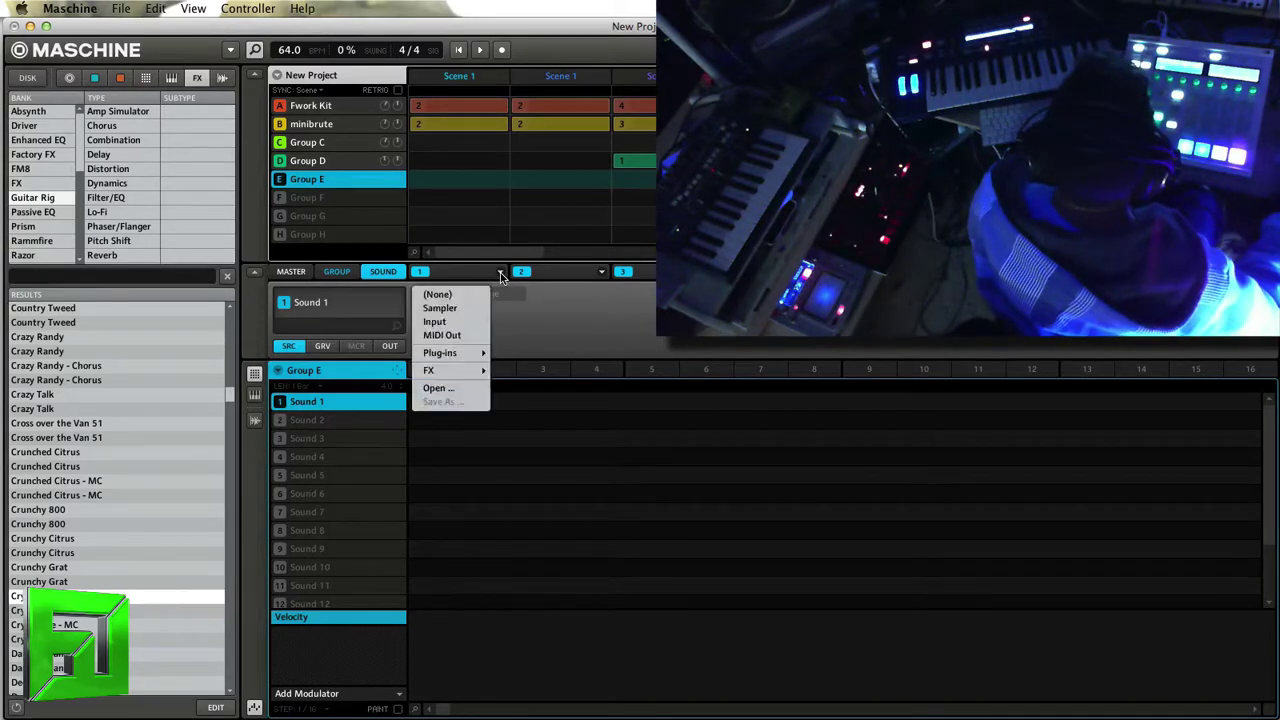
pyautogui.moveTo(450, 353)
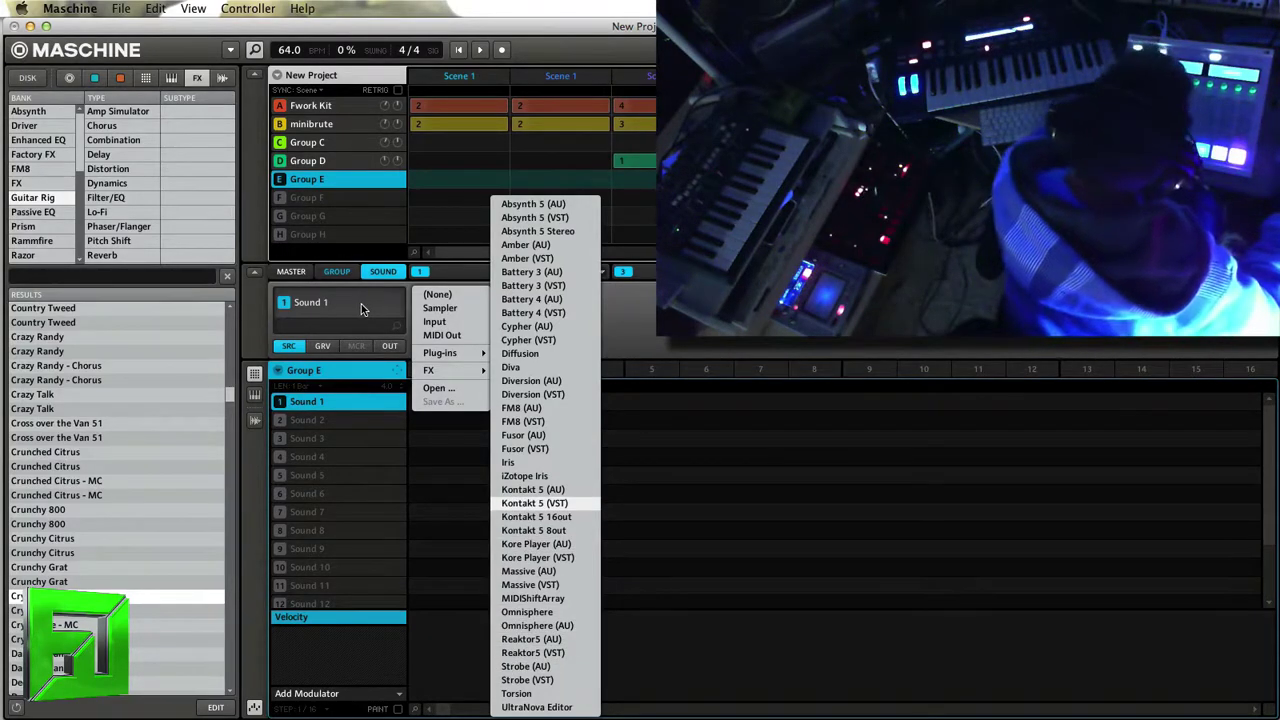
pyautogui.press('Return')
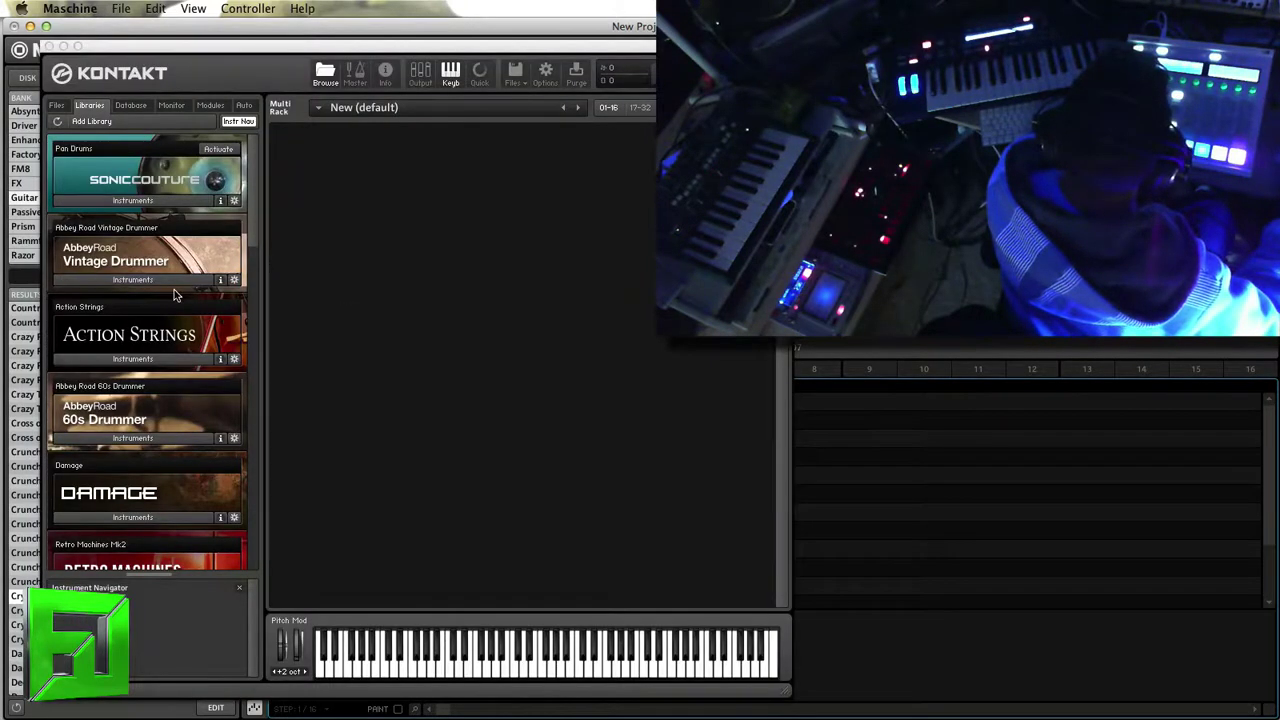
# Step: Browse the Damage library's instruments to the Loop Menus folder inside 01 Rhythmic Suites
pyautogui.click(135, 519)
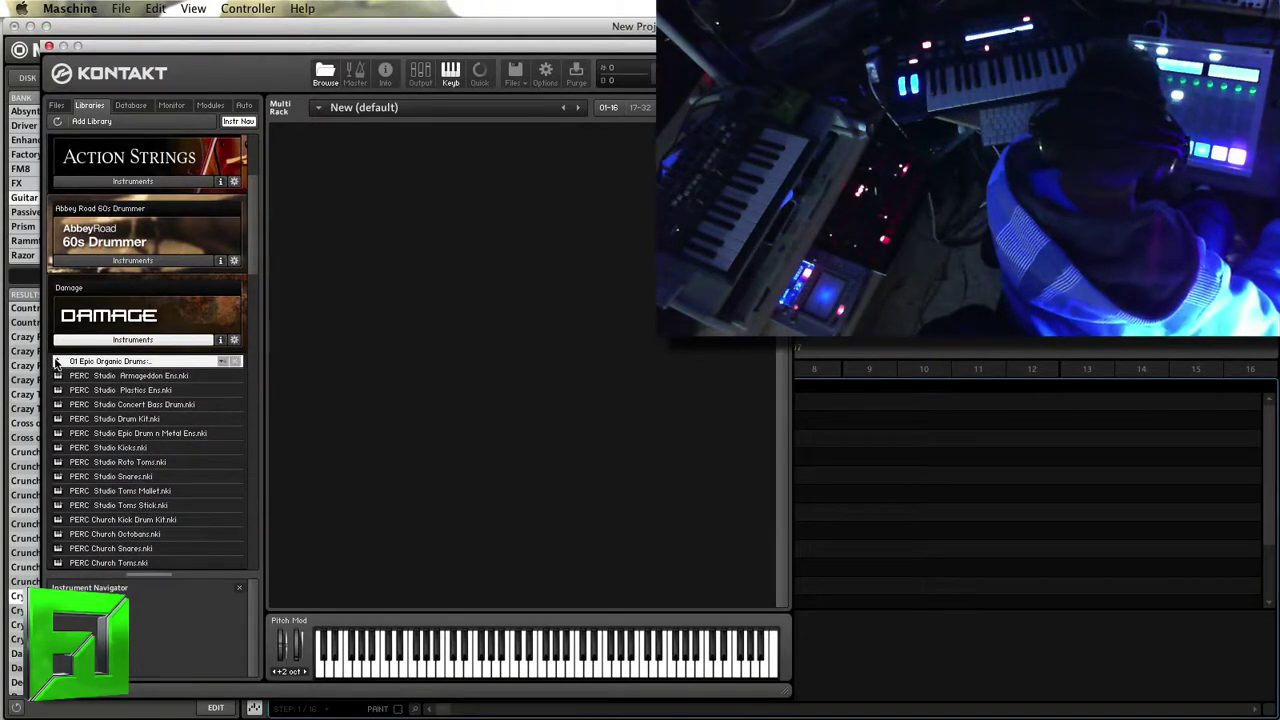
pyautogui.click(57, 361)
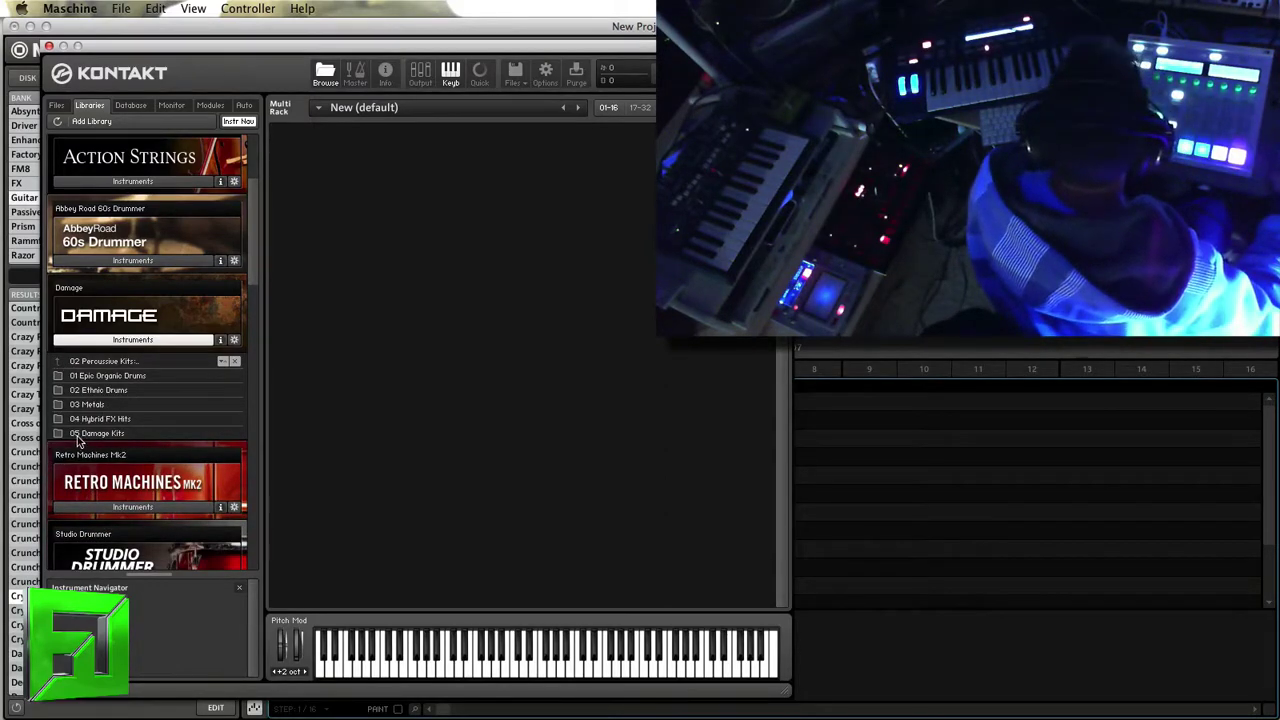
pyautogui.click(59, 362)
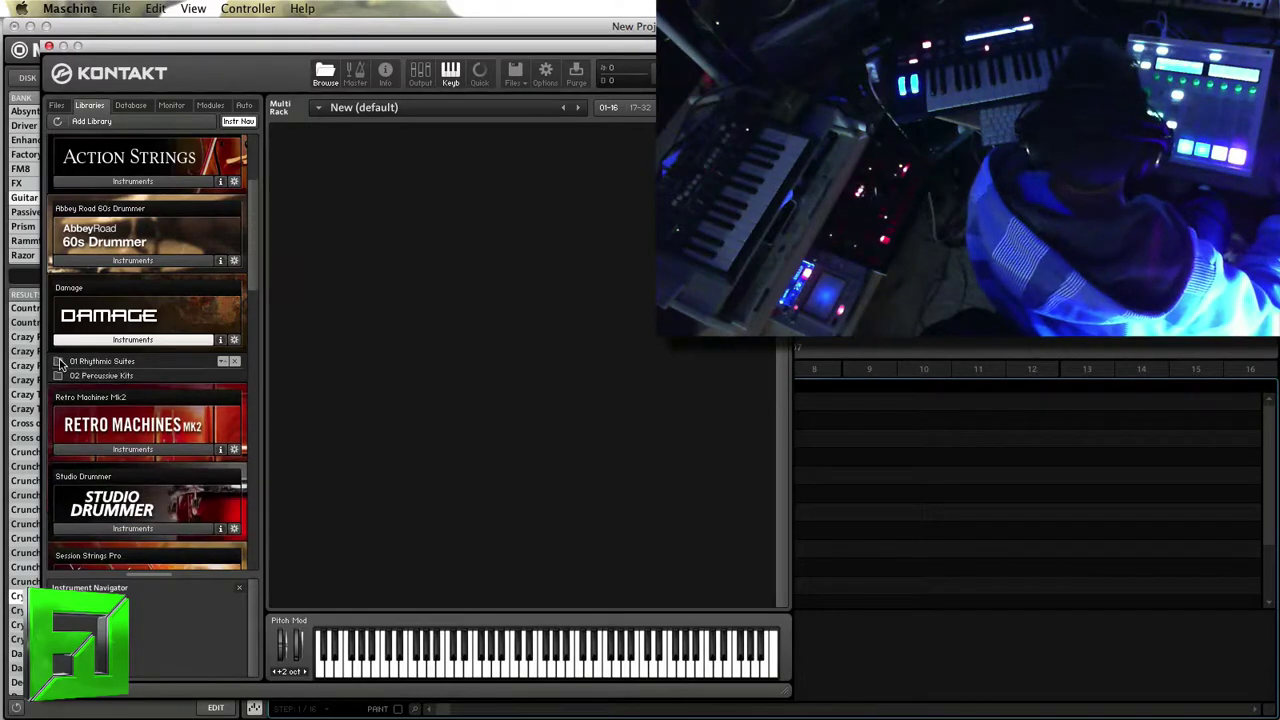
pyautogui.click(90, 362)
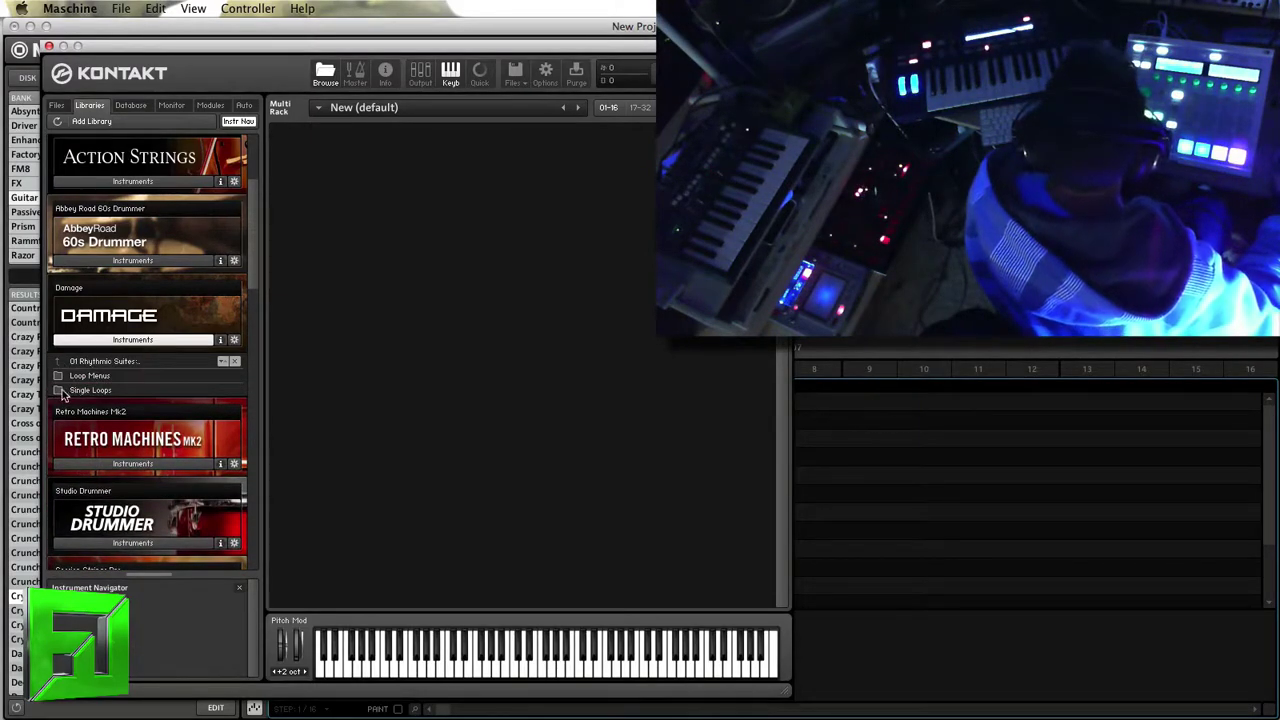
pyautogui.click(88, 376)
pyautogui.scroll(-1, 108, 420)
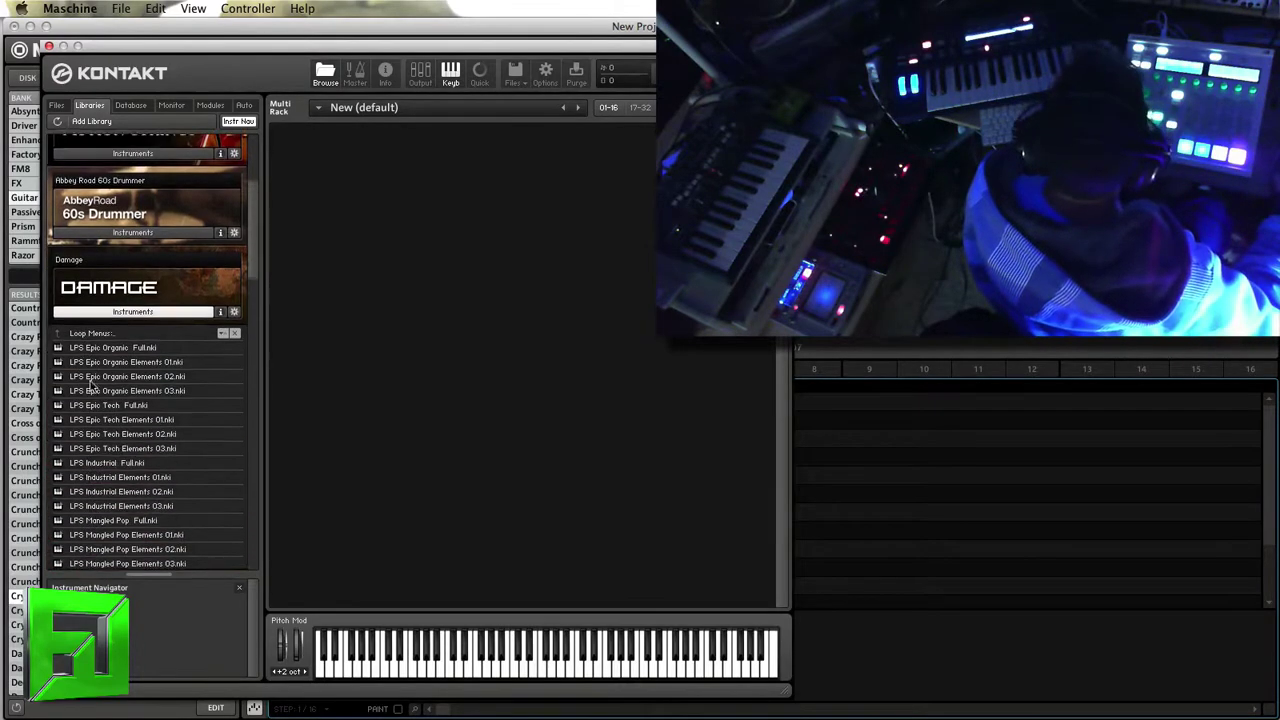
# Step: Try out the LPS Epic Tech Full and LPS Mangled Pop Full loop instruments in Kontakt
pyautogui.click(105, 405)
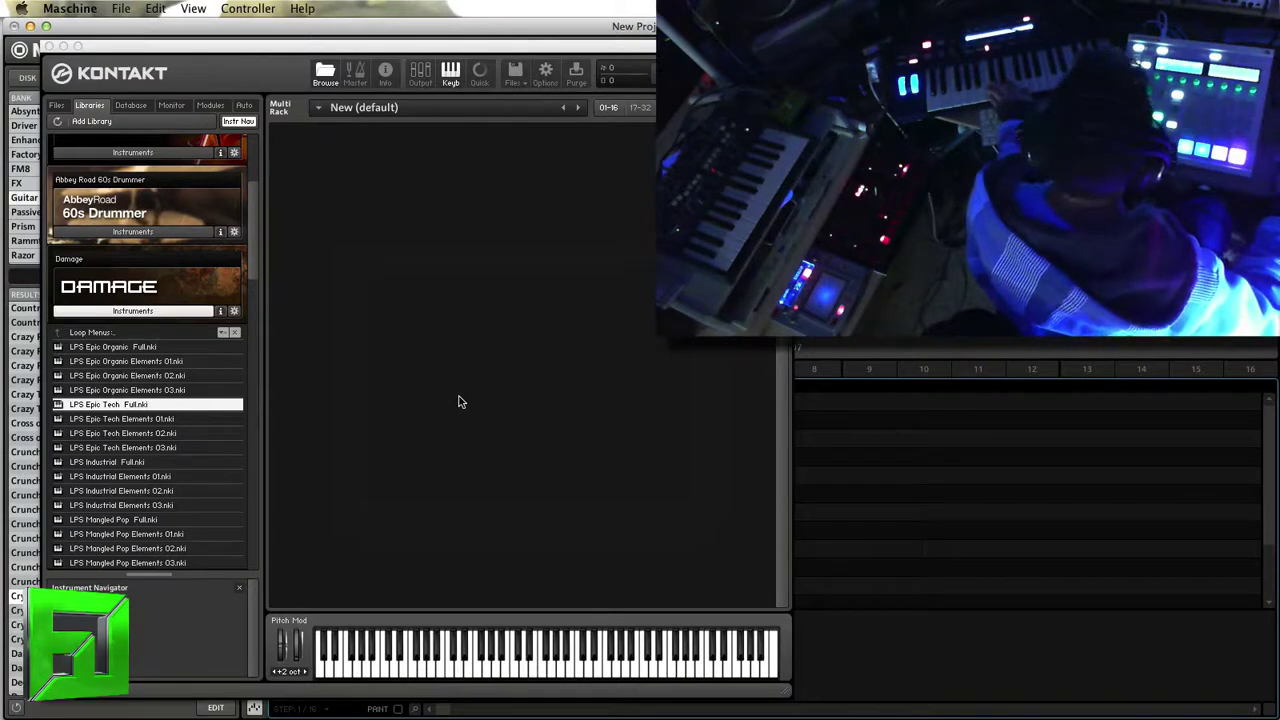
pyautogui.moveTo(108, 404); pyautogui.dragTo(460, 401)
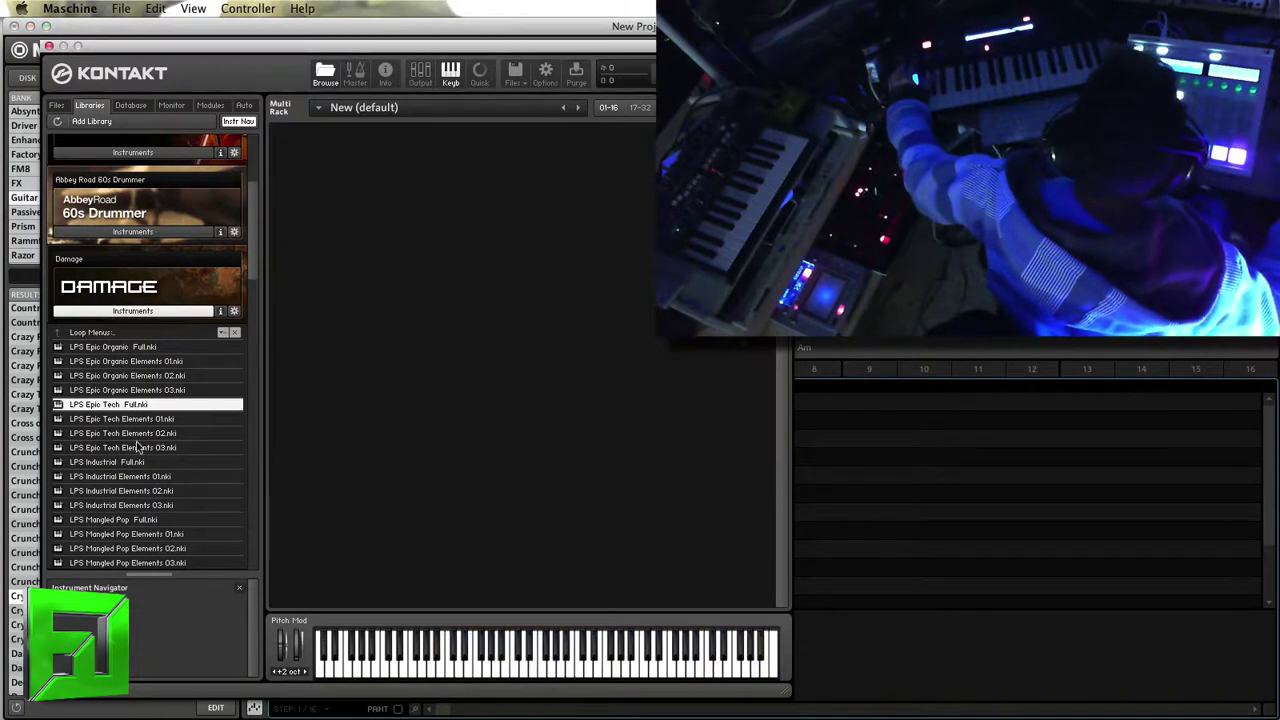
pyautogui.click(145, 521)
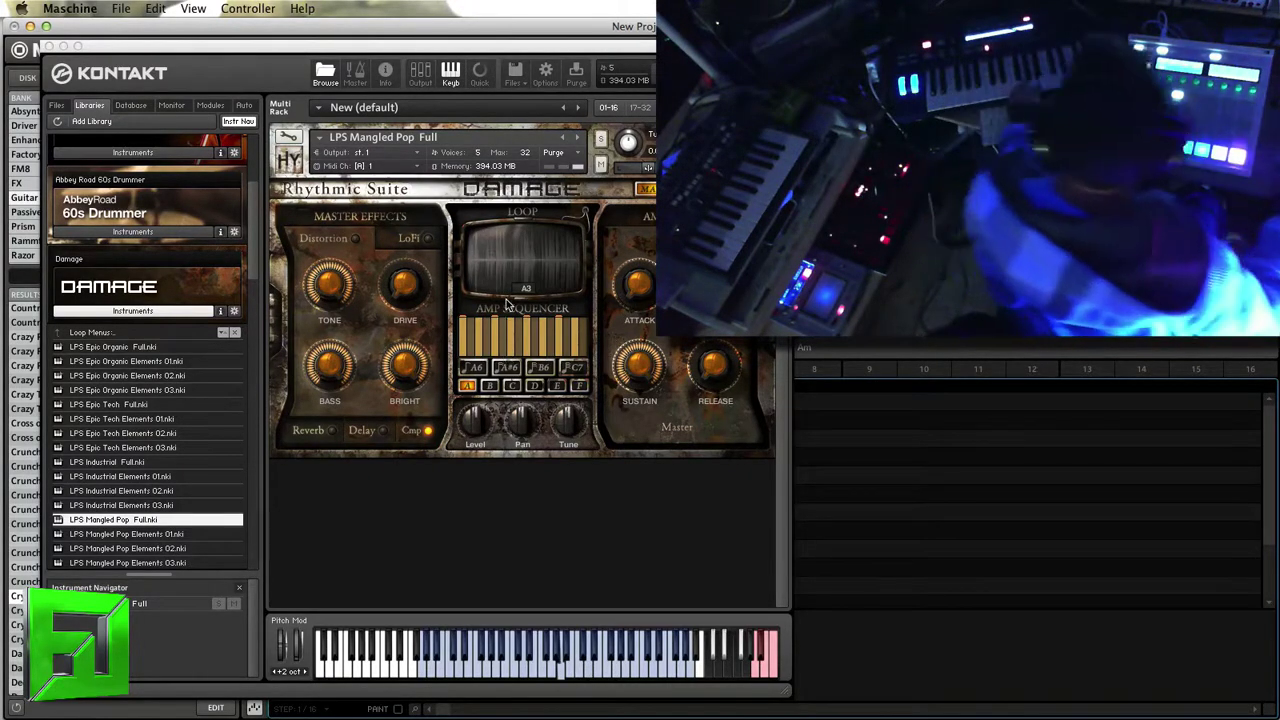
# Step: Load LPS Mangled Pop Elements 02 from the Damage loop menus in place of the current instrument
pyautogui.scroll(-5, 88, 474)
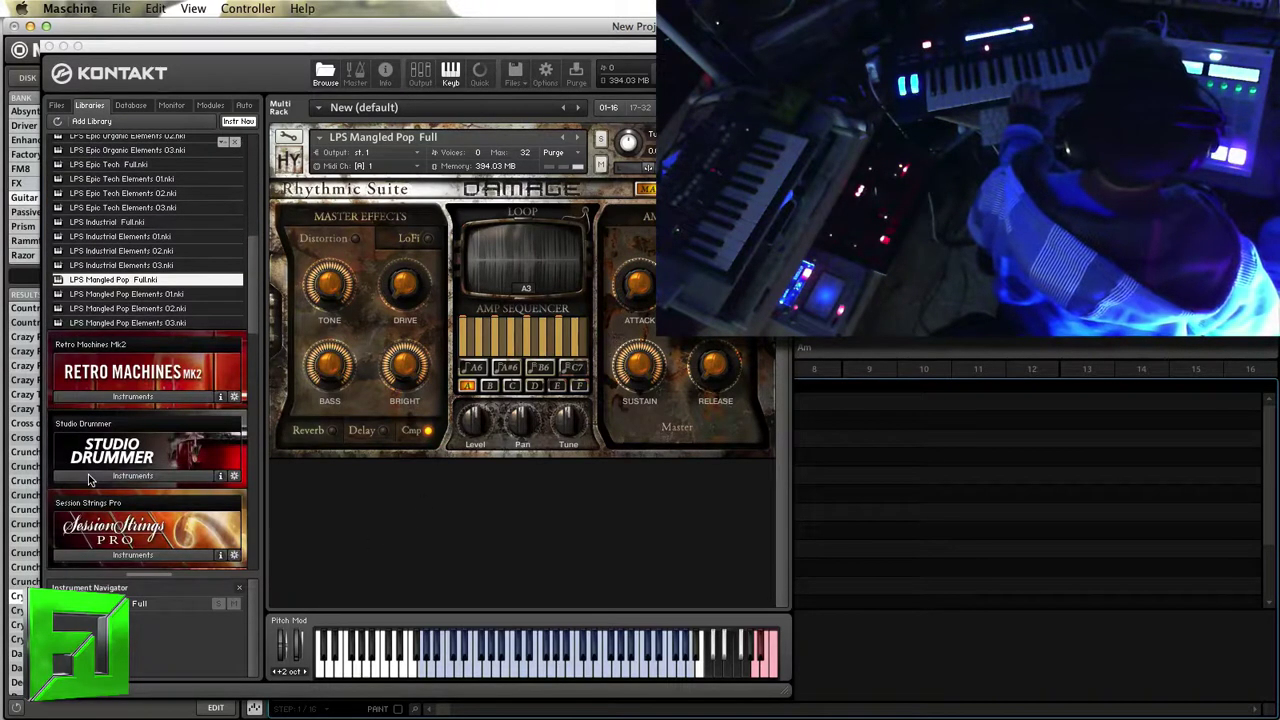
pyautogui.scroll(4, 88, 474)
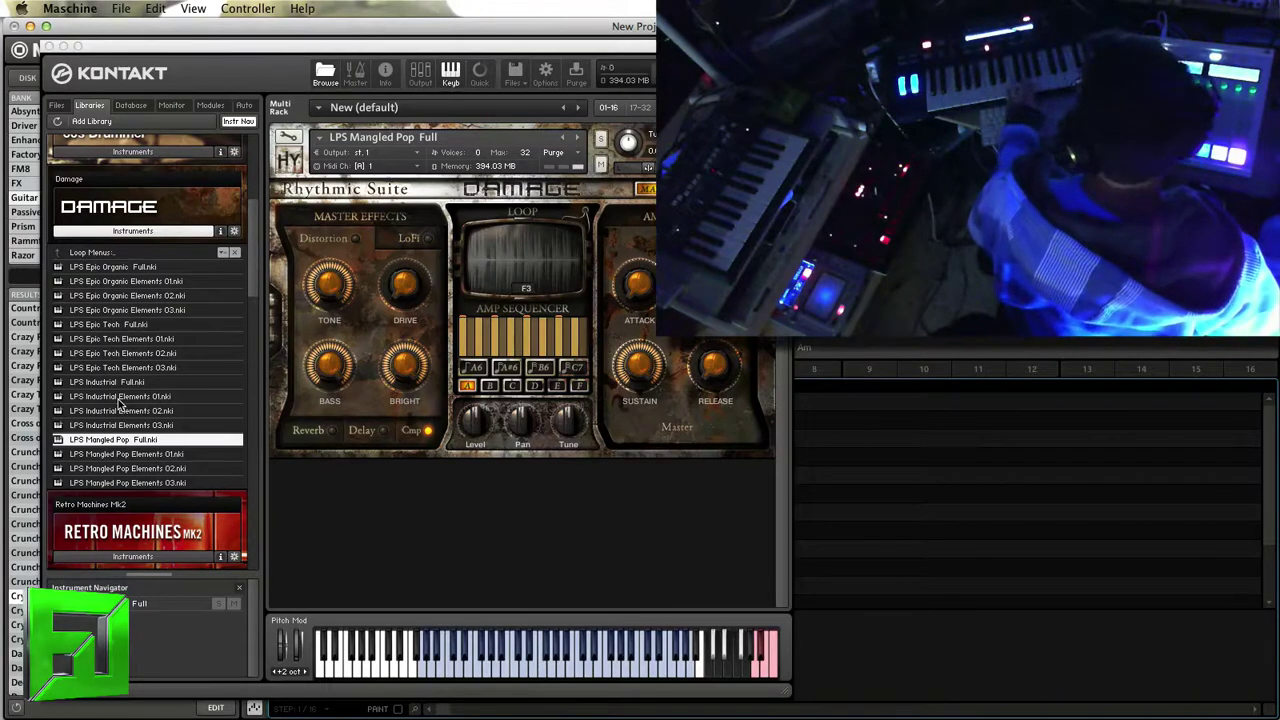
pyautogui.scroll(4, 118, 403)
pyautogui.scroll(-1, 118, 404)
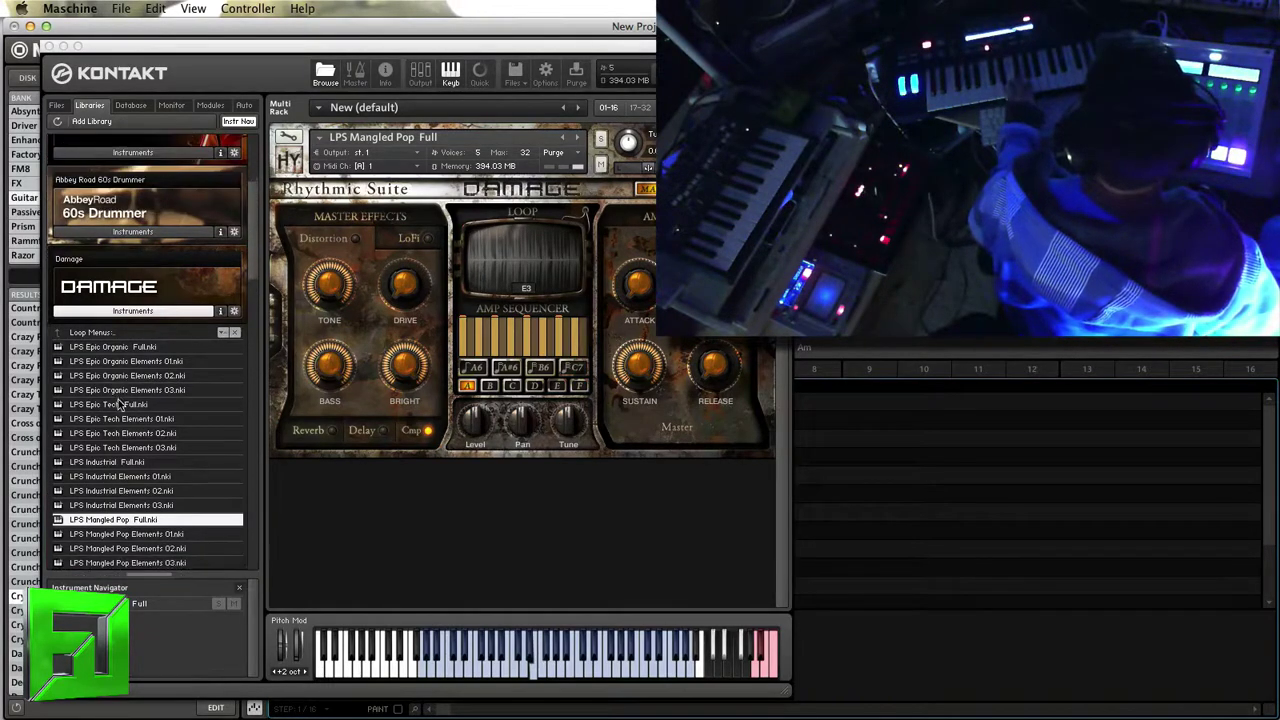
pyautogui.scroll(-1, 118, 403)
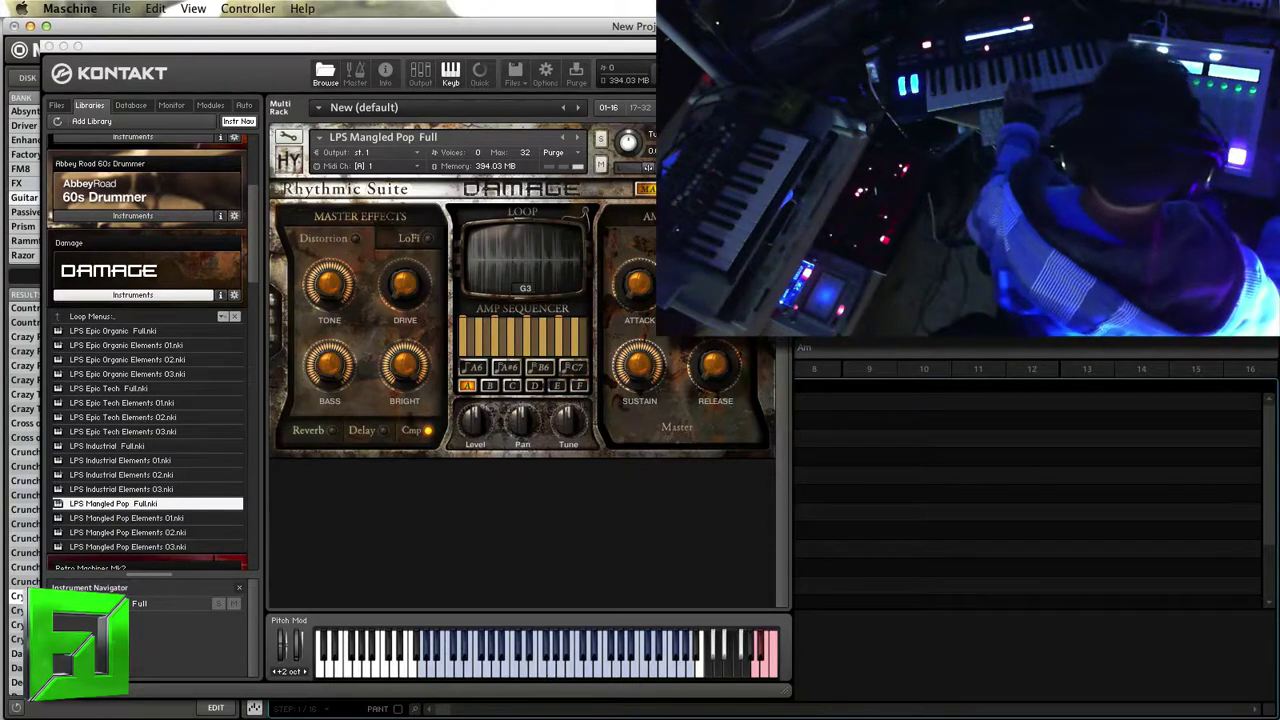
pyautogui.doubleClick(160, 533)
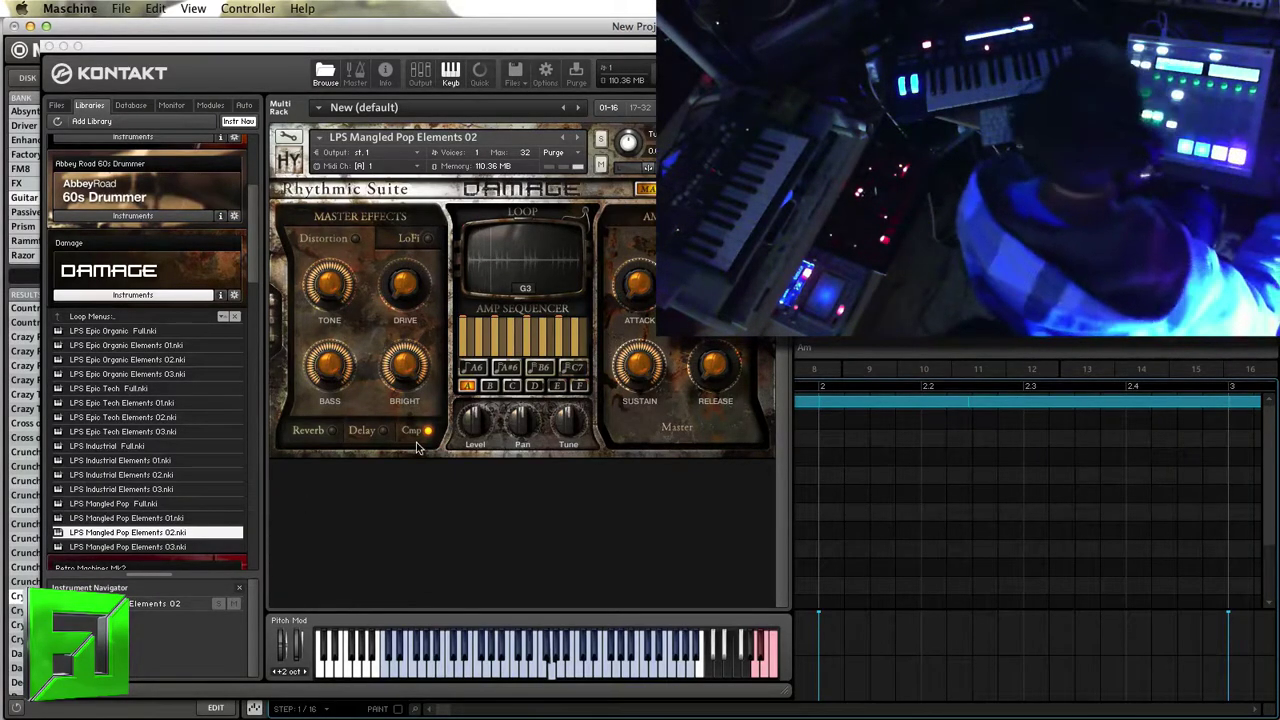
# Step: Check the Delay and Reverb settings of the Damage instrument's master effects and close Kontakt's window
pyautogui.click(362, 430)
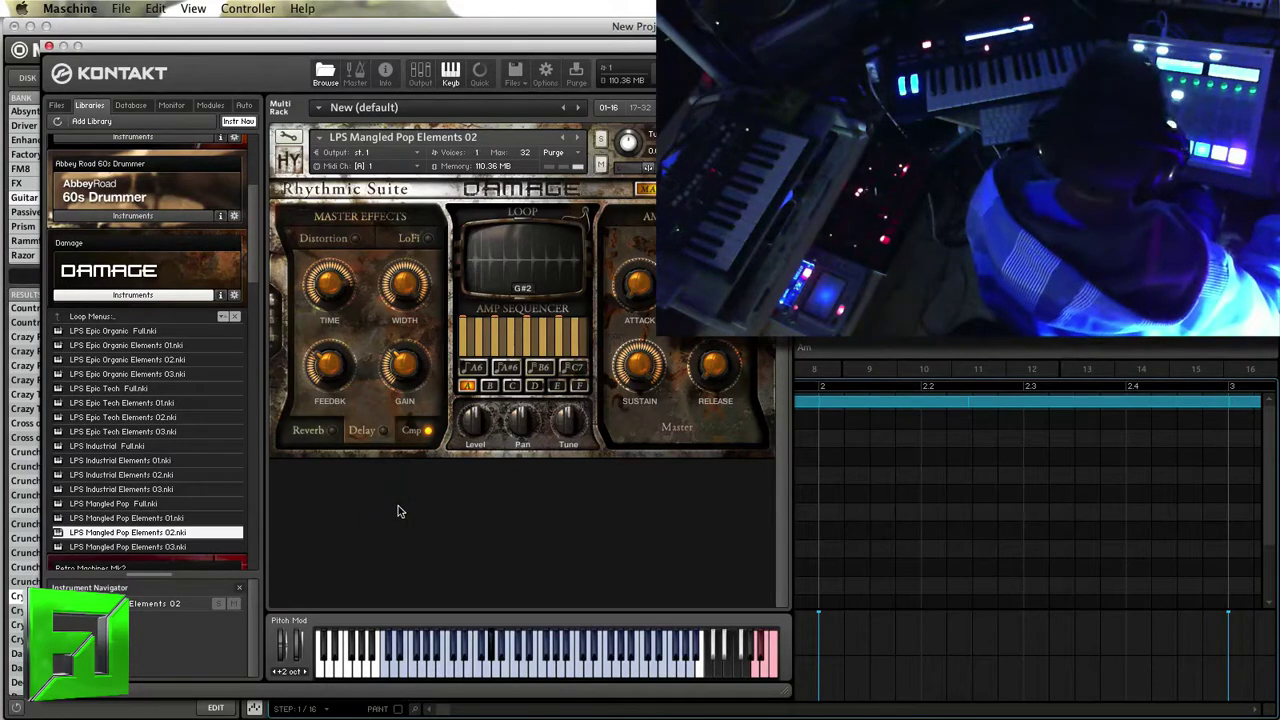
pyautogui.click(308, 430)
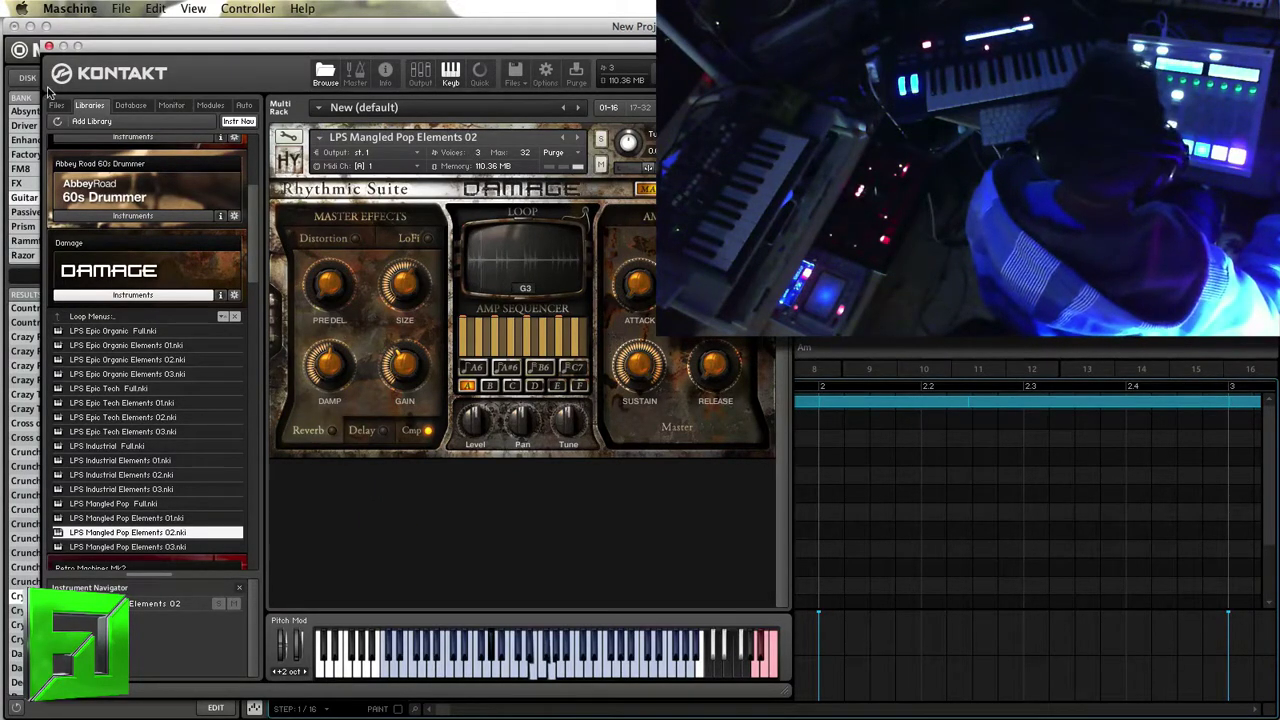
pyautogui.click(48, 46)
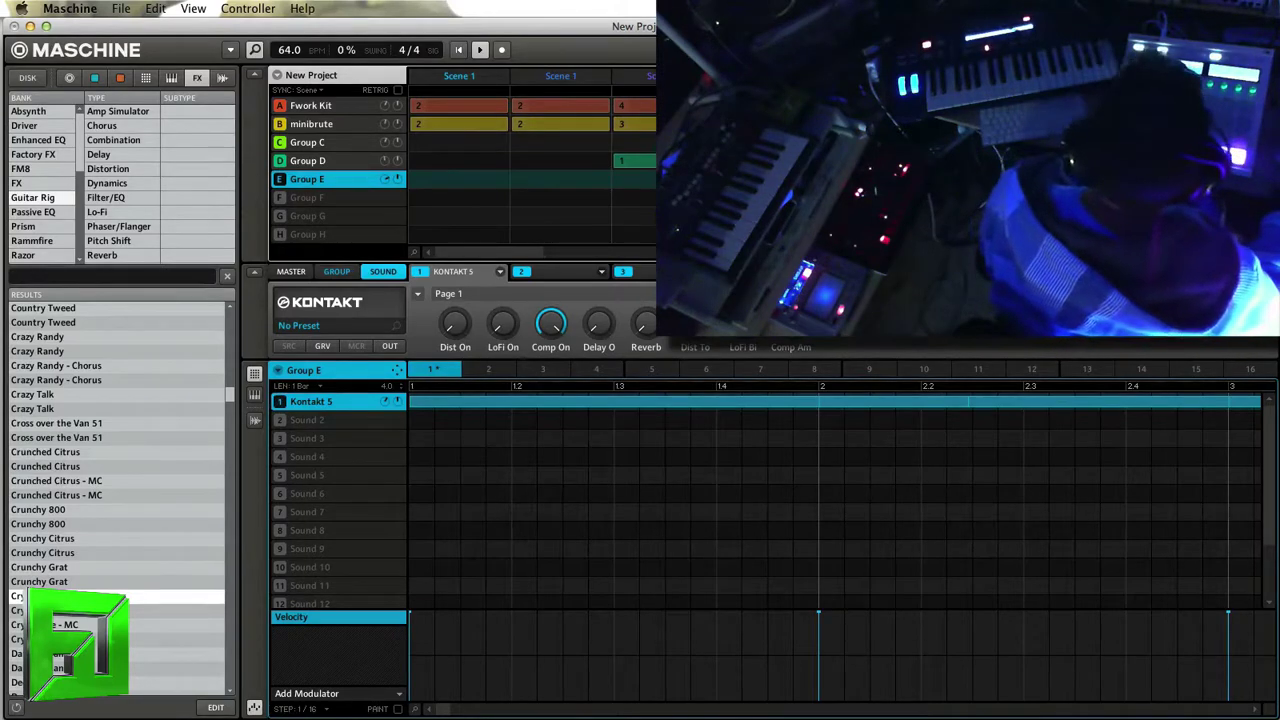
# Step: Load the Reaktor5 (VST) plug-in as the instrument of the first sound in Group F
pyautogui.click(336, 199)
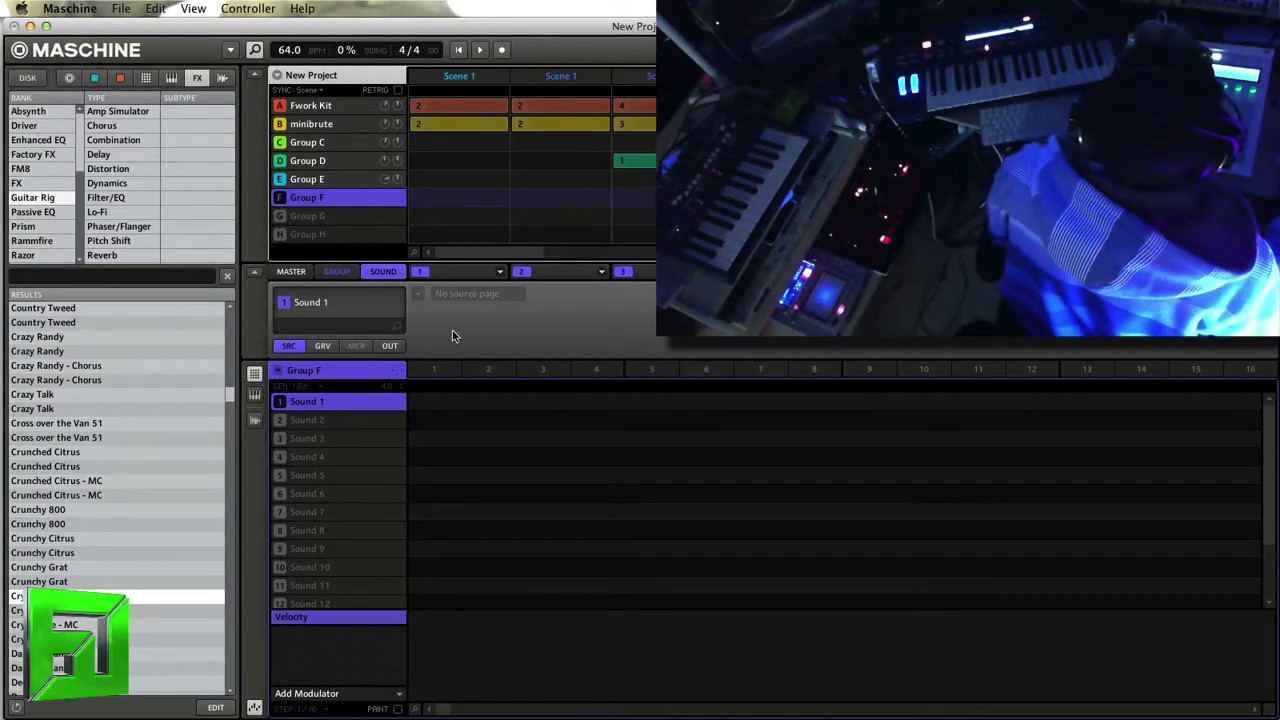
pyautogui.click(481, 271)
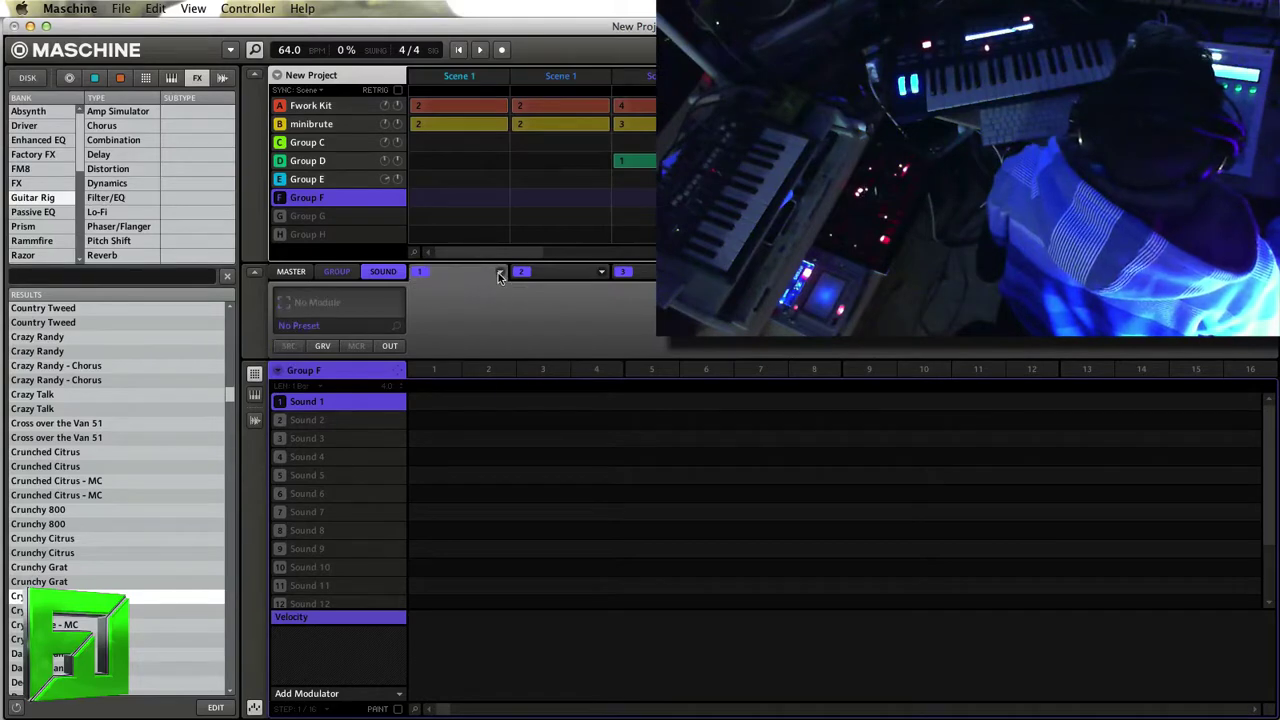
pyautogui.click(500, 272)
pyautogui.moveTo(450, 355)
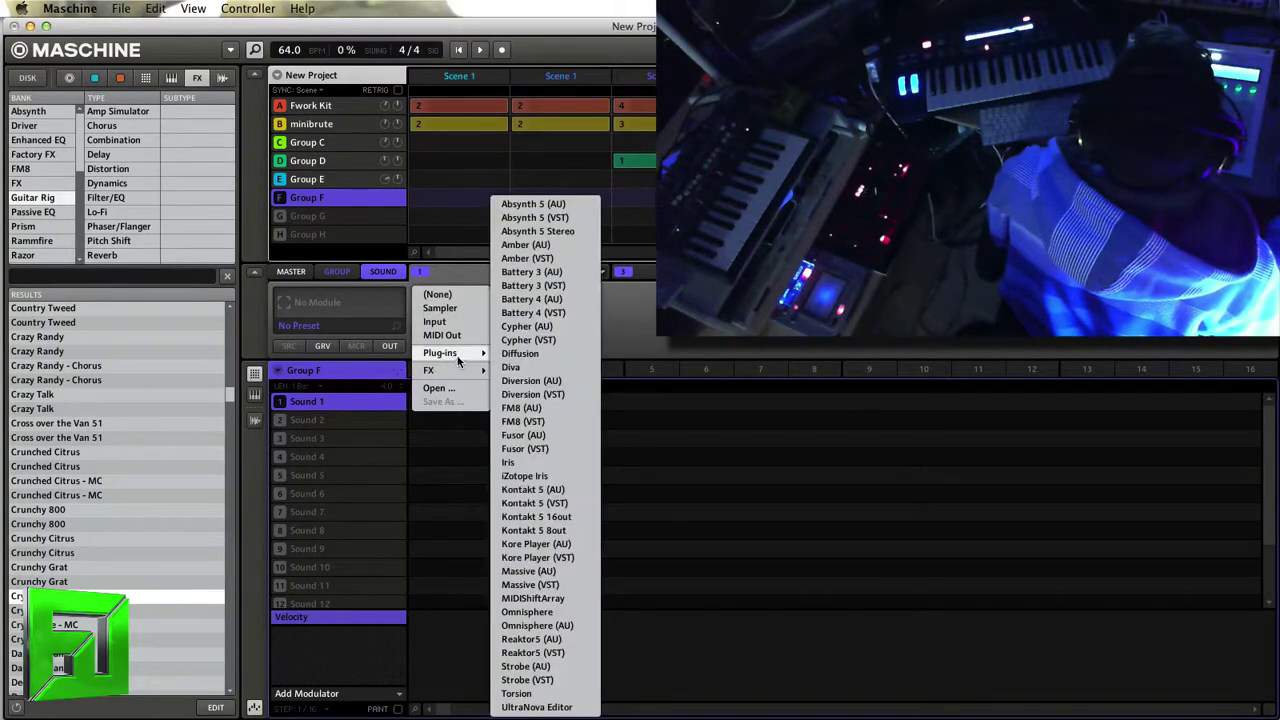
pyautogui.click(533, 654)
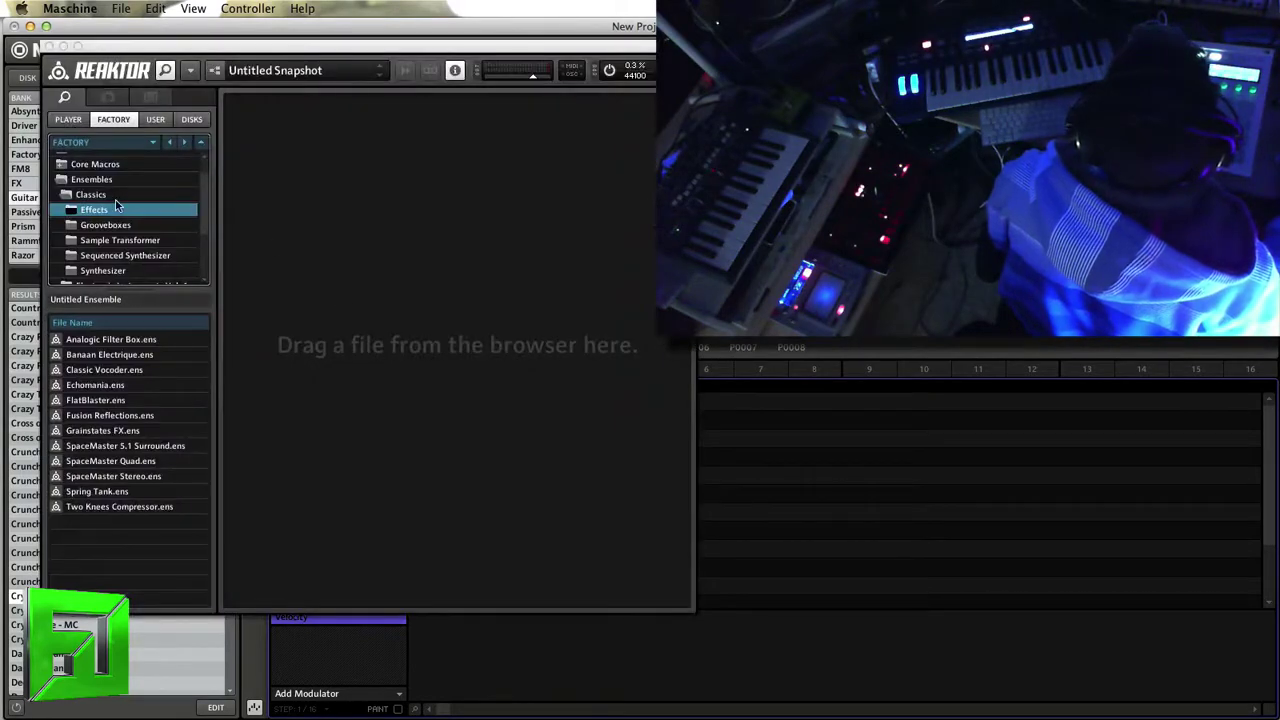
# Step: Load the 32-saw massacre ensemble from Reaktor's user ensembles and close the Reaktor window
pyautogui.click(155, 120)
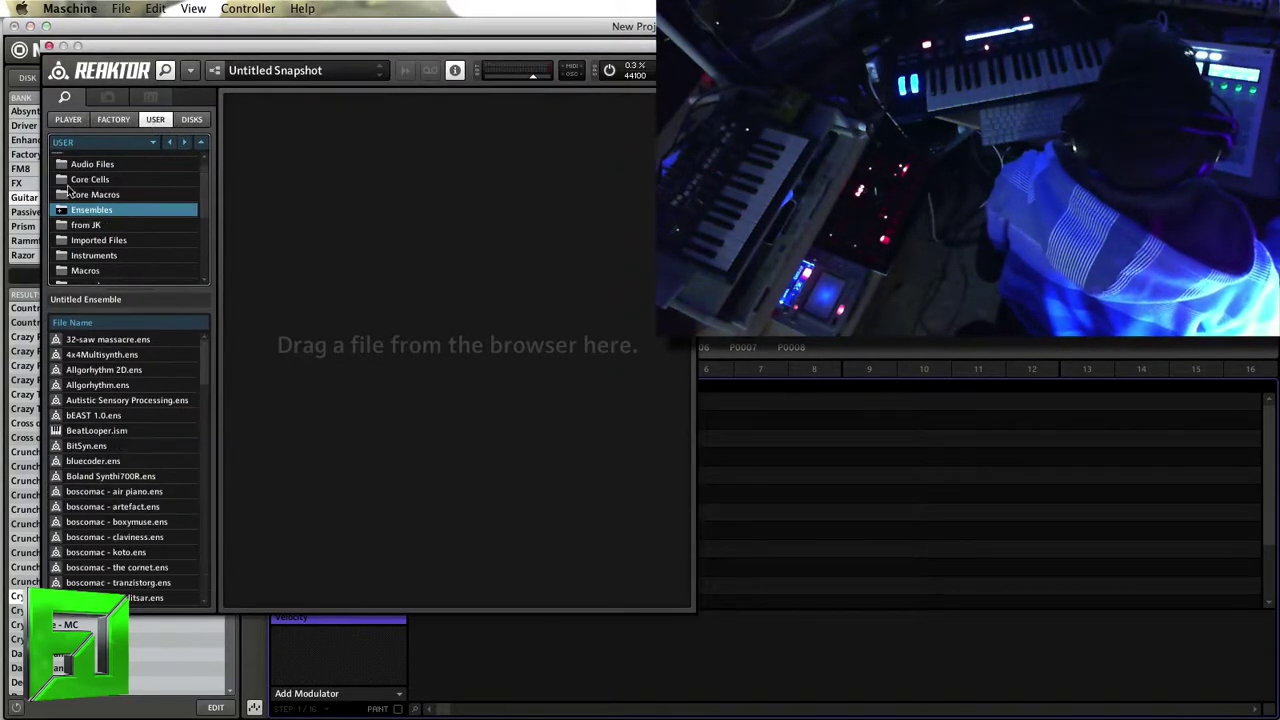
pyautogui.scroll(-3, 74, 494)
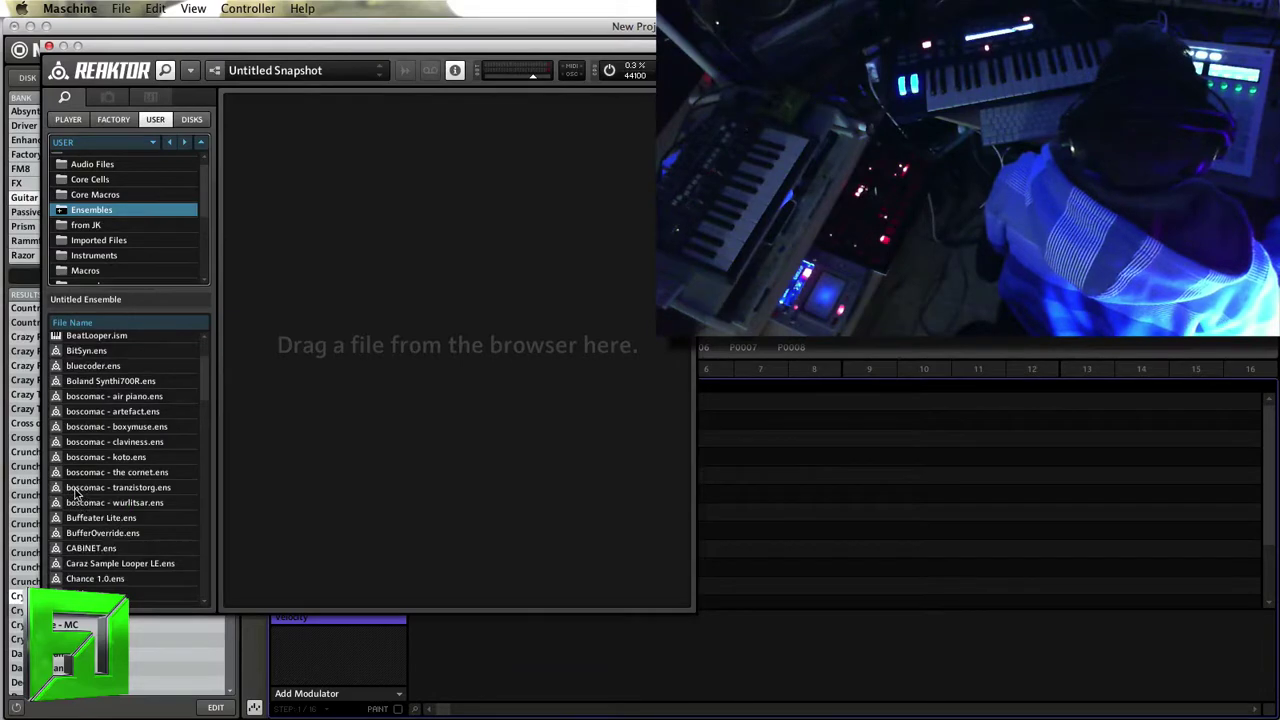
pyautogui.scroll(2, 74, 494)
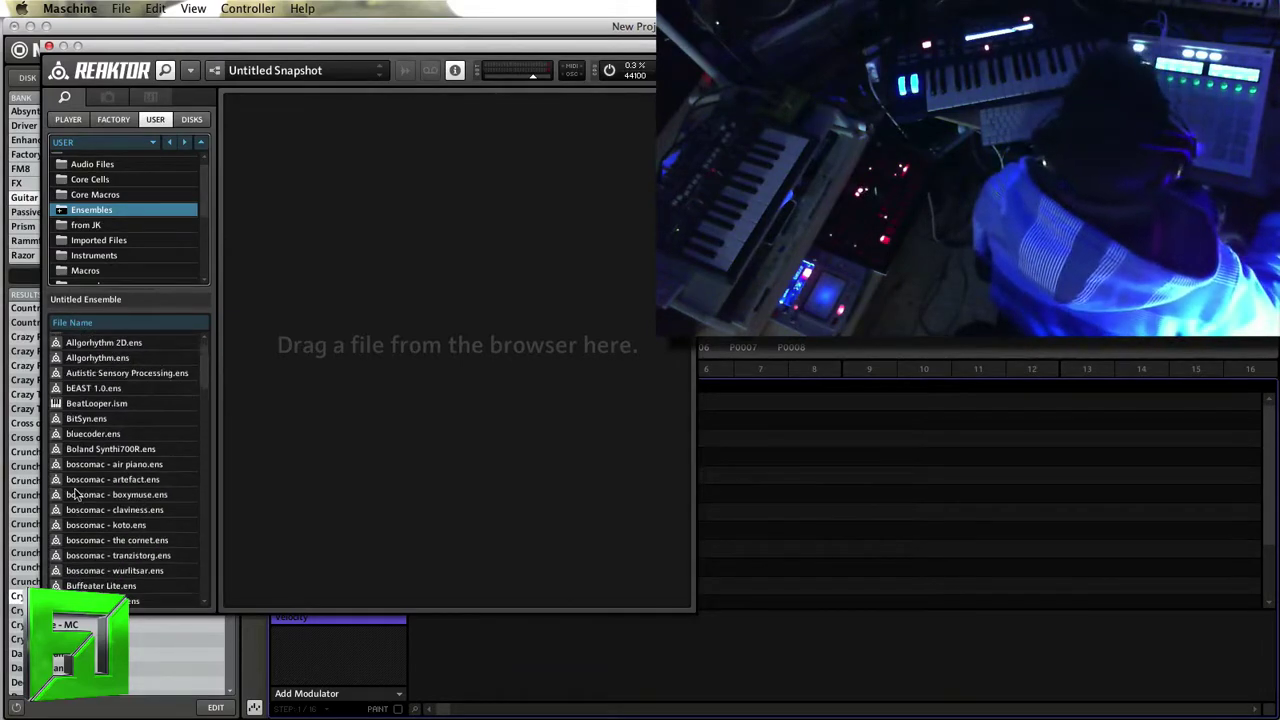
pyautogui.scroll(1, 74, 494)
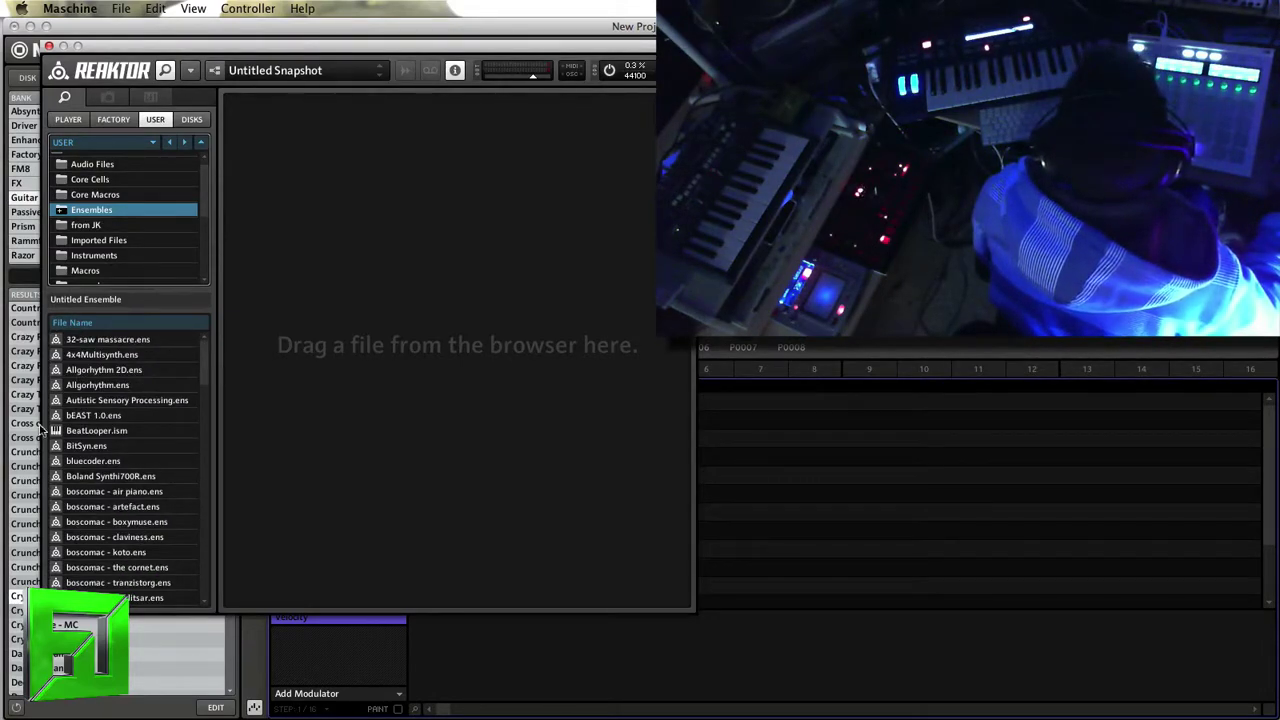
pyautogui.doubleClick(86, 340)
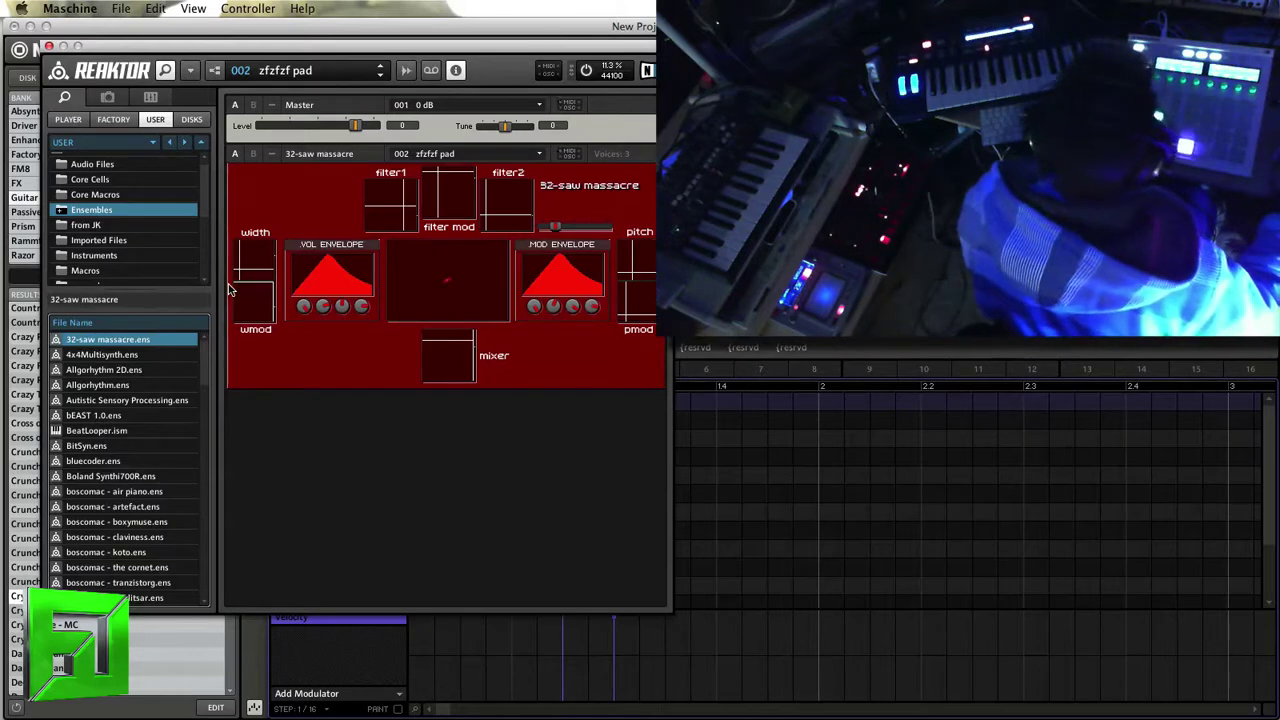
pyautogui.press('super+p')
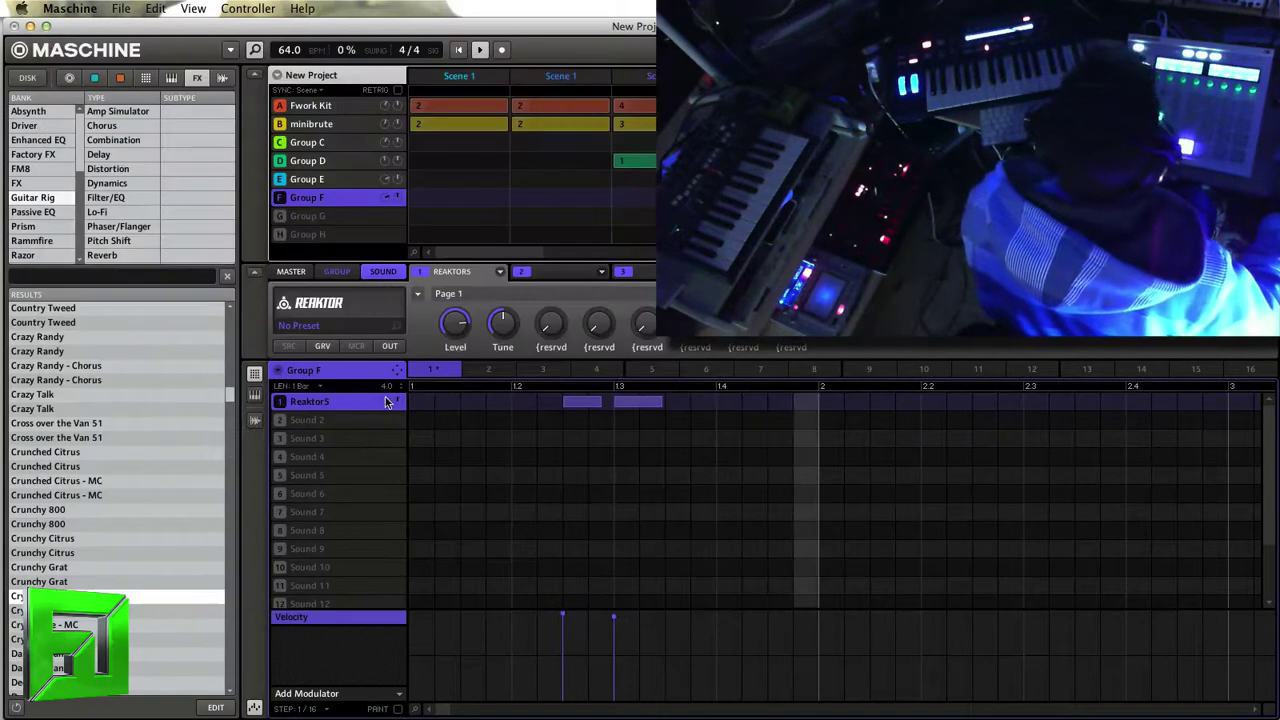
# Step: Add a Beat Delay effect after Reaktor on Group F's sound and raise its Offset slightly during playback
pyautogui.click(603, 274)
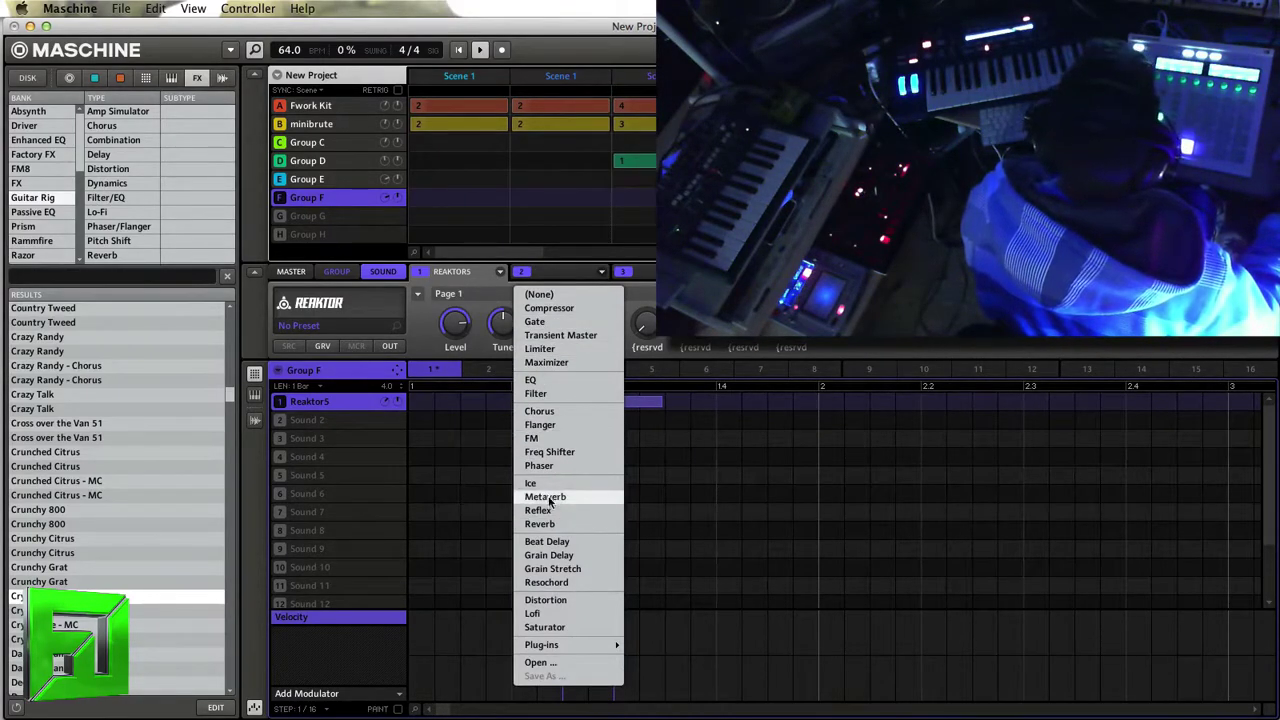
pyautogui.click(547, 543)
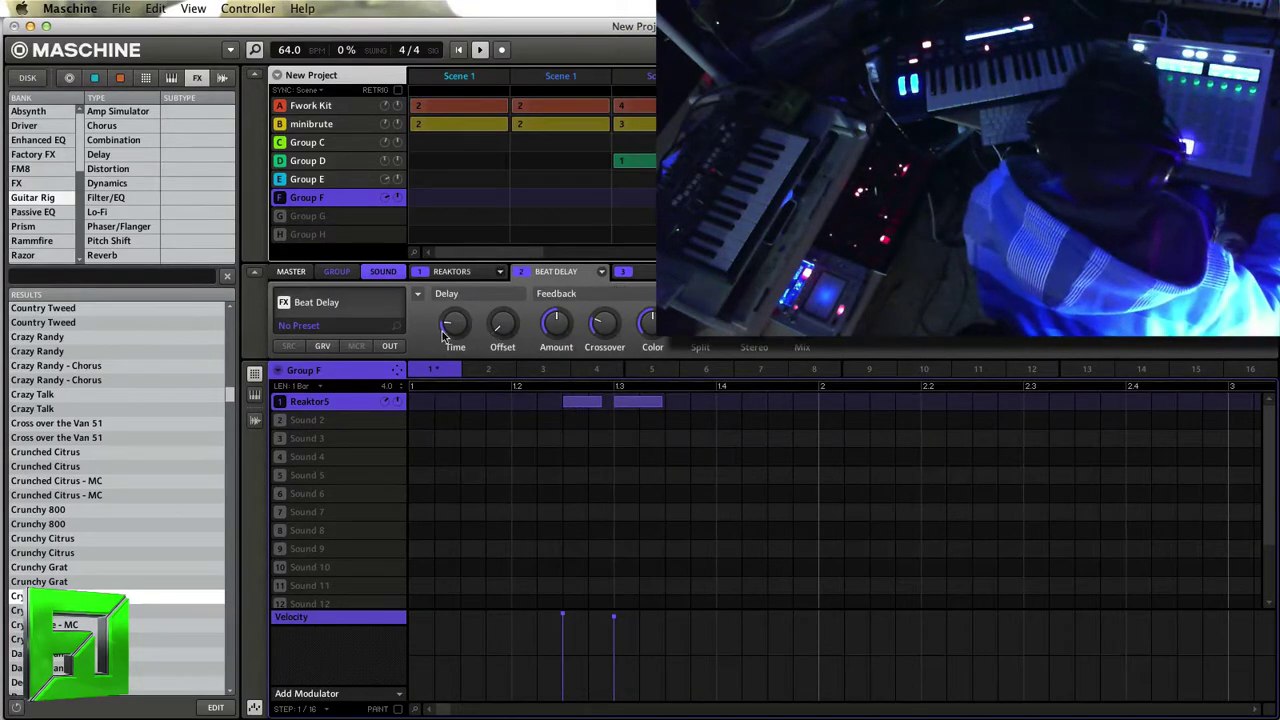
pyautogui.press('space')
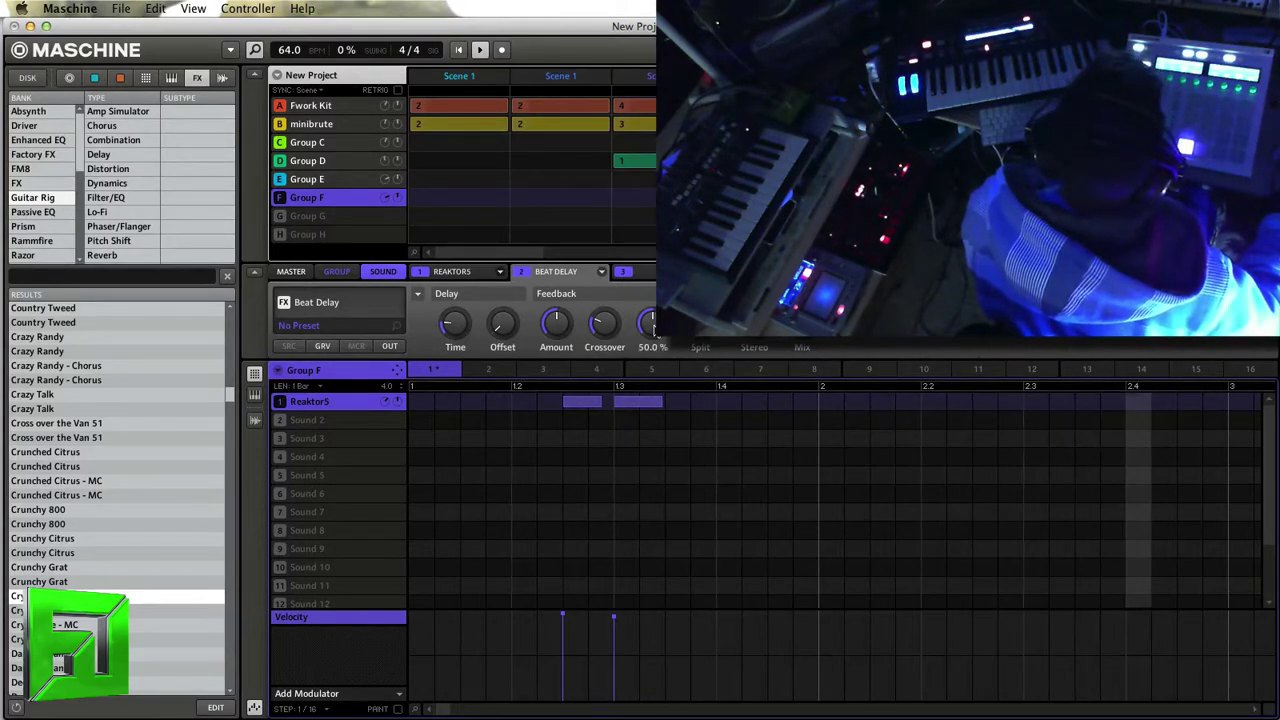
pyautogui.moveTo(606, 328)
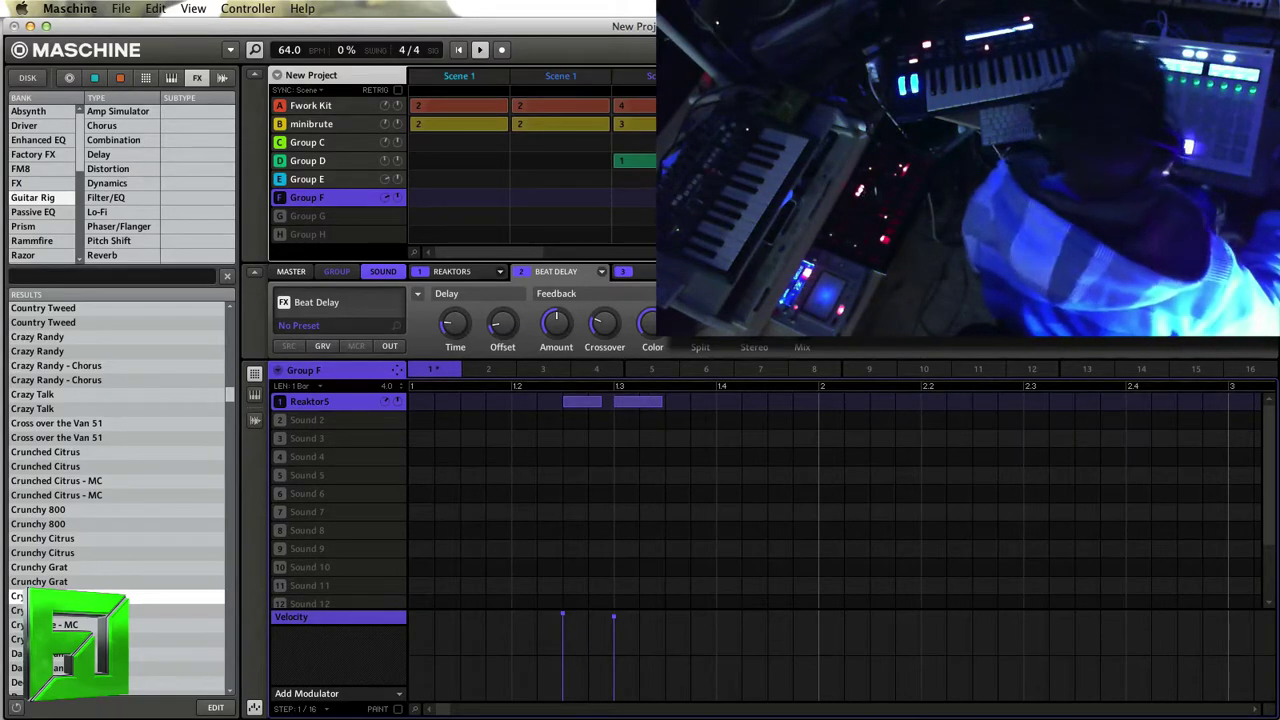
# Step: Add a Chorus effect after the Beat Delay on Group F's Reaktor sound and raise its modulation Amount
pyautogui.click(351, 217)
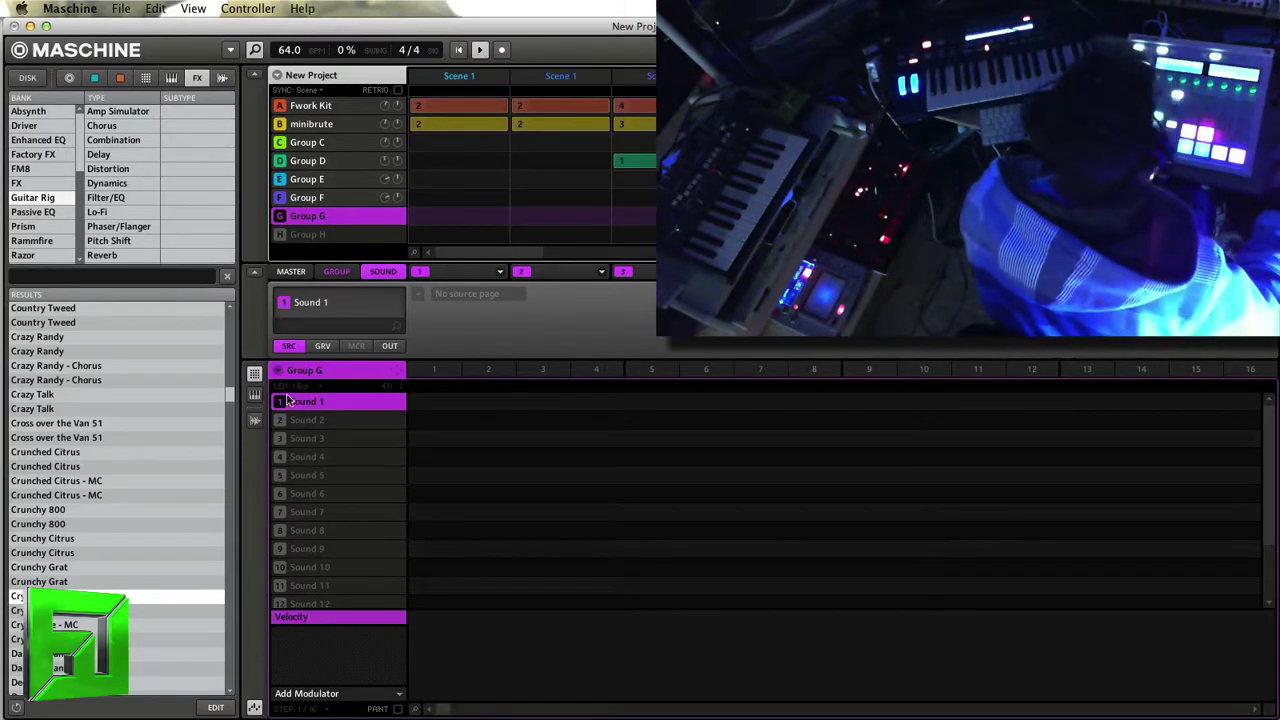
pyautogui.click(330, 199)
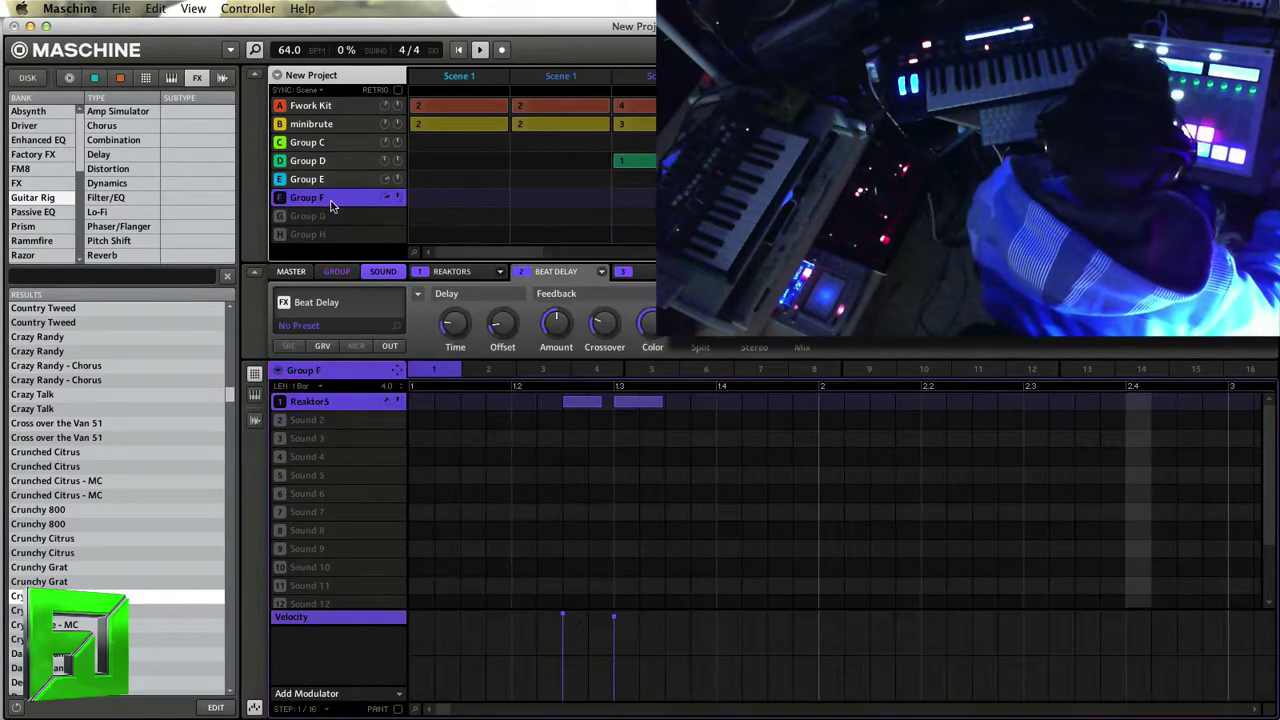
pyautogui.click(623, 271)
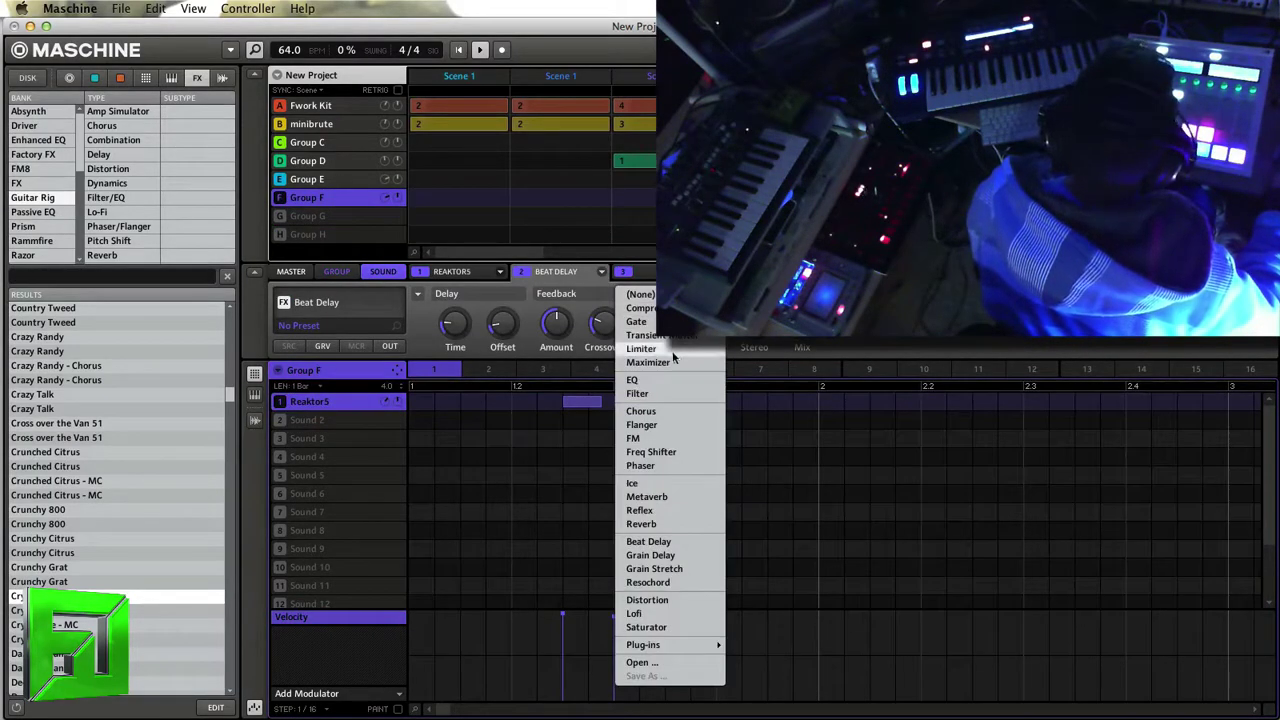
pyautogui.click(654, 413)
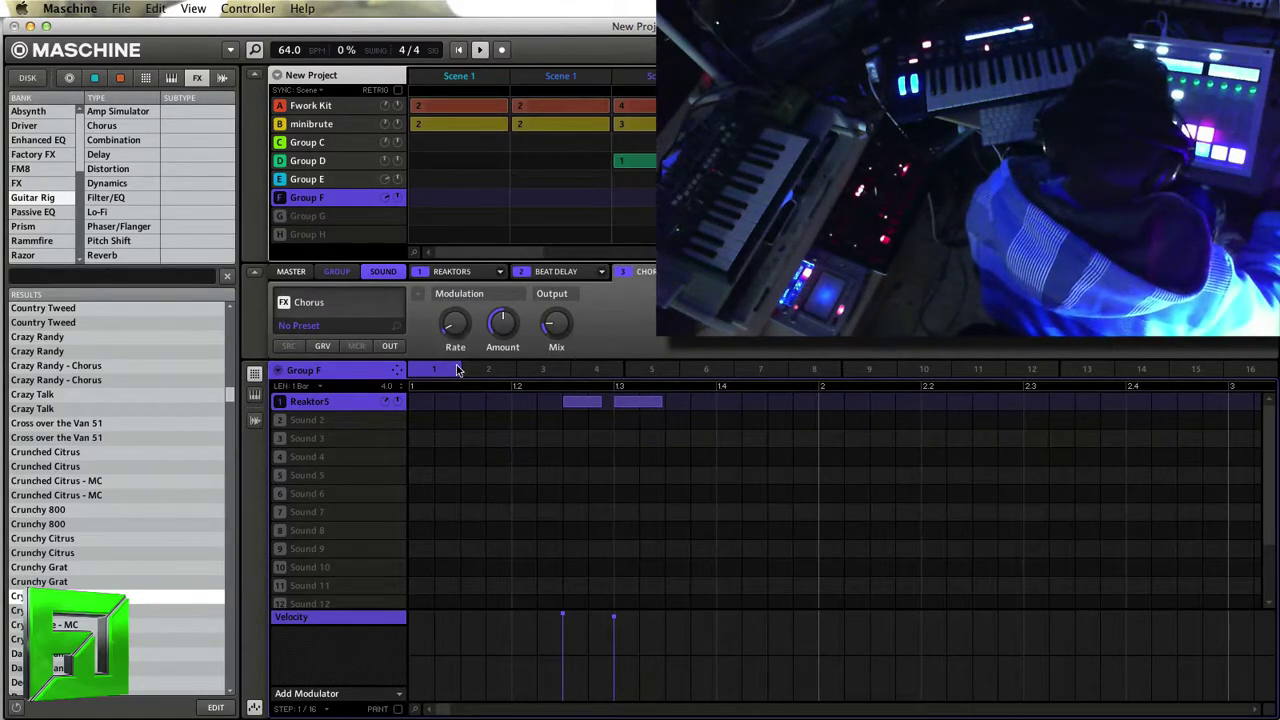
pyautogui.press('space')
pyautogui.moveTo(505, 332)
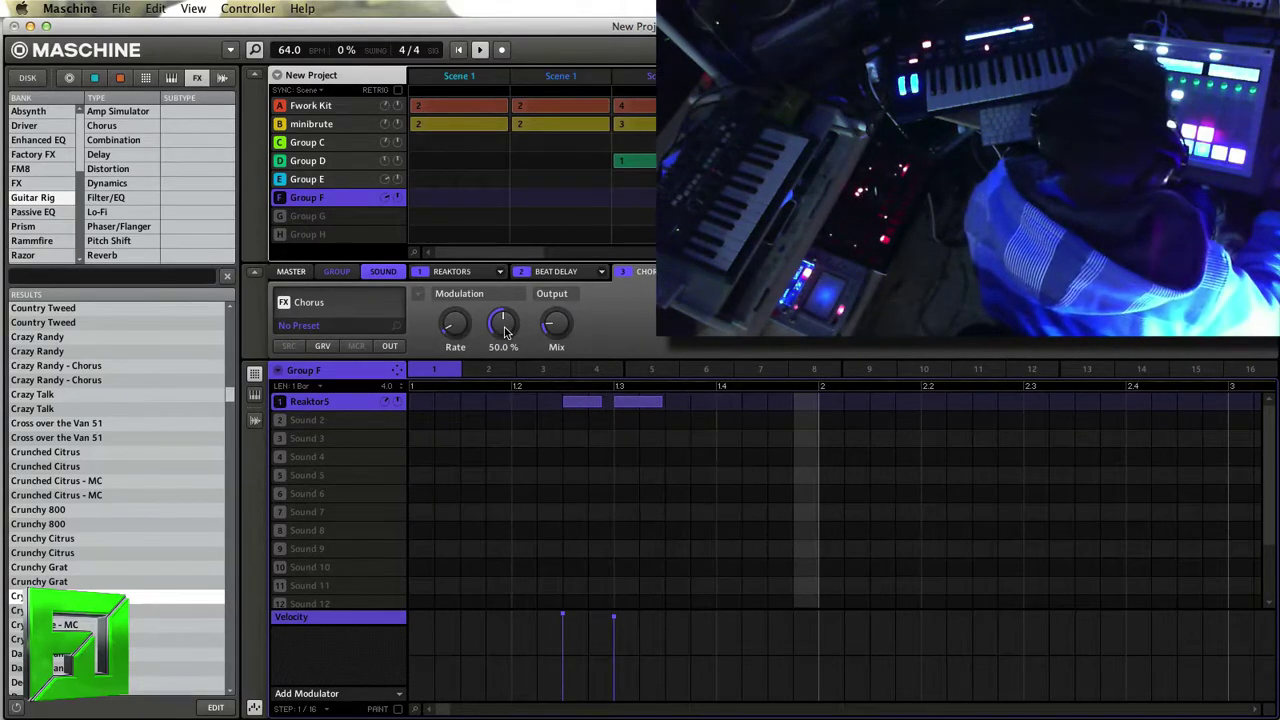
pyautogui.moveTo(455, 322)
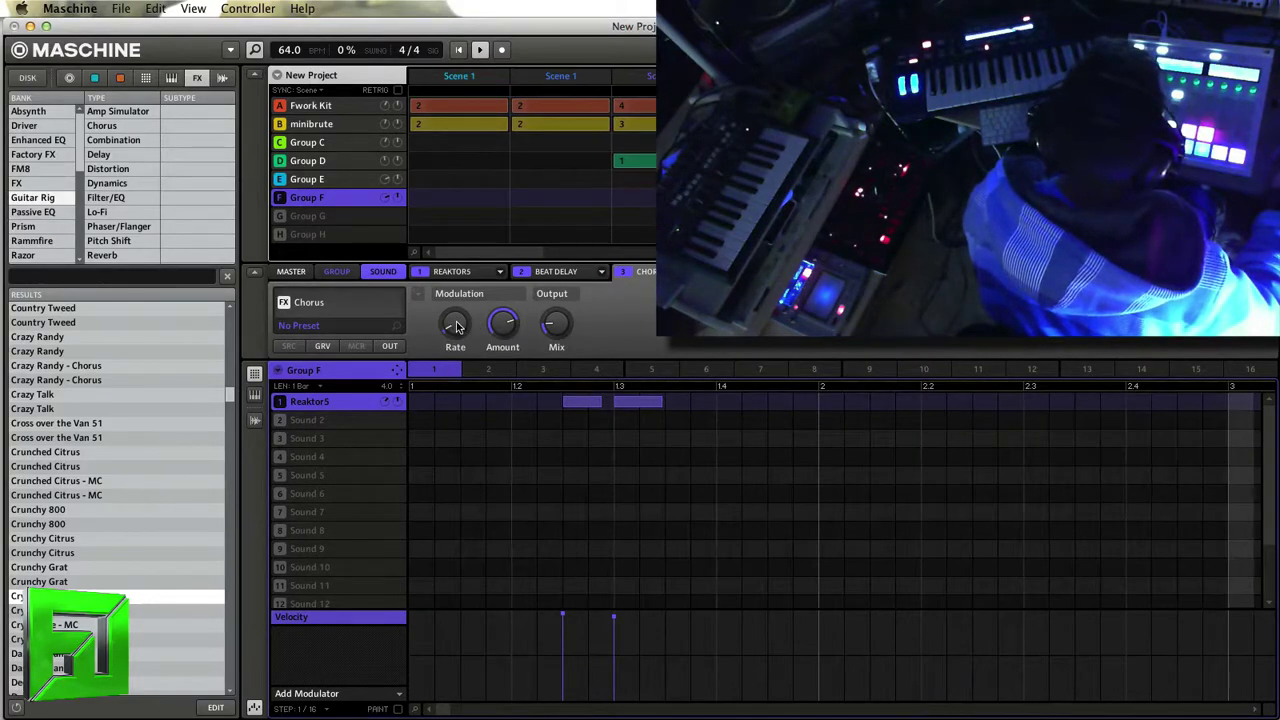
pyautogui.moveTo(556, 322)
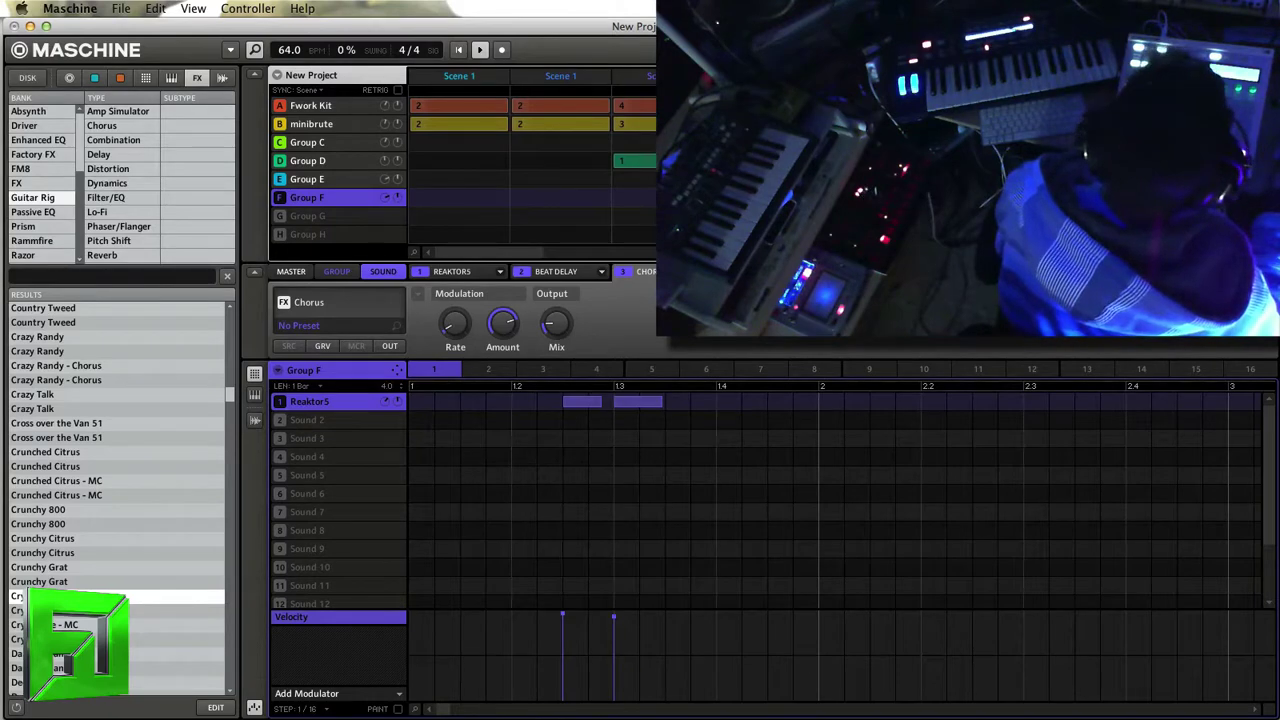
# Step: Select Group G and filter the group library to the kits of the testing FWI bank
pyautogui.click(341, 216)
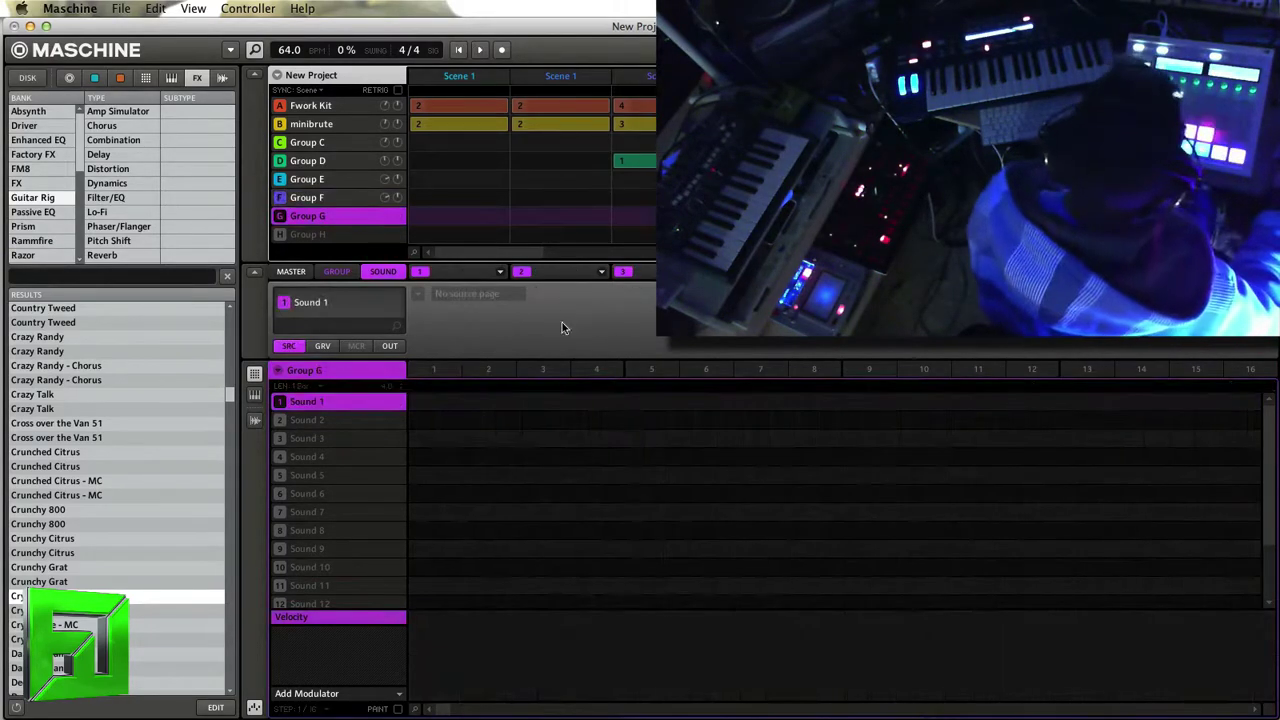
pyautogui.click(95, 79)
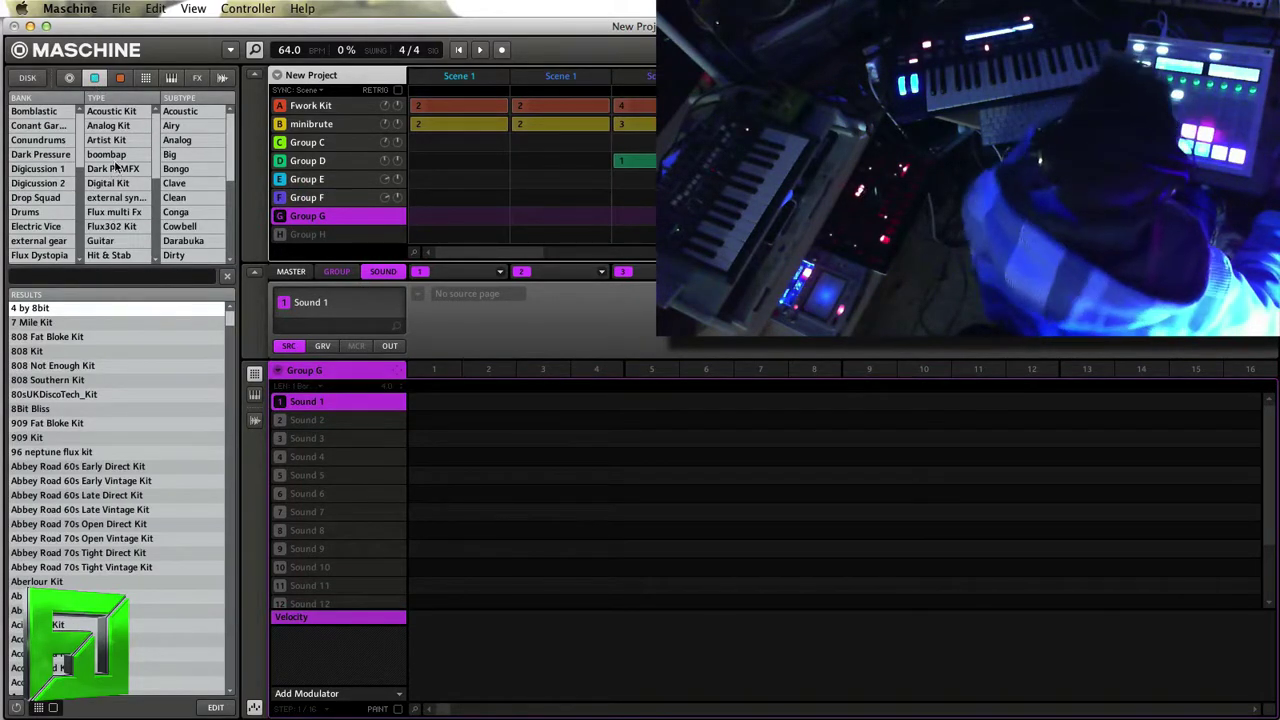
pyautogui.click(115, 155)
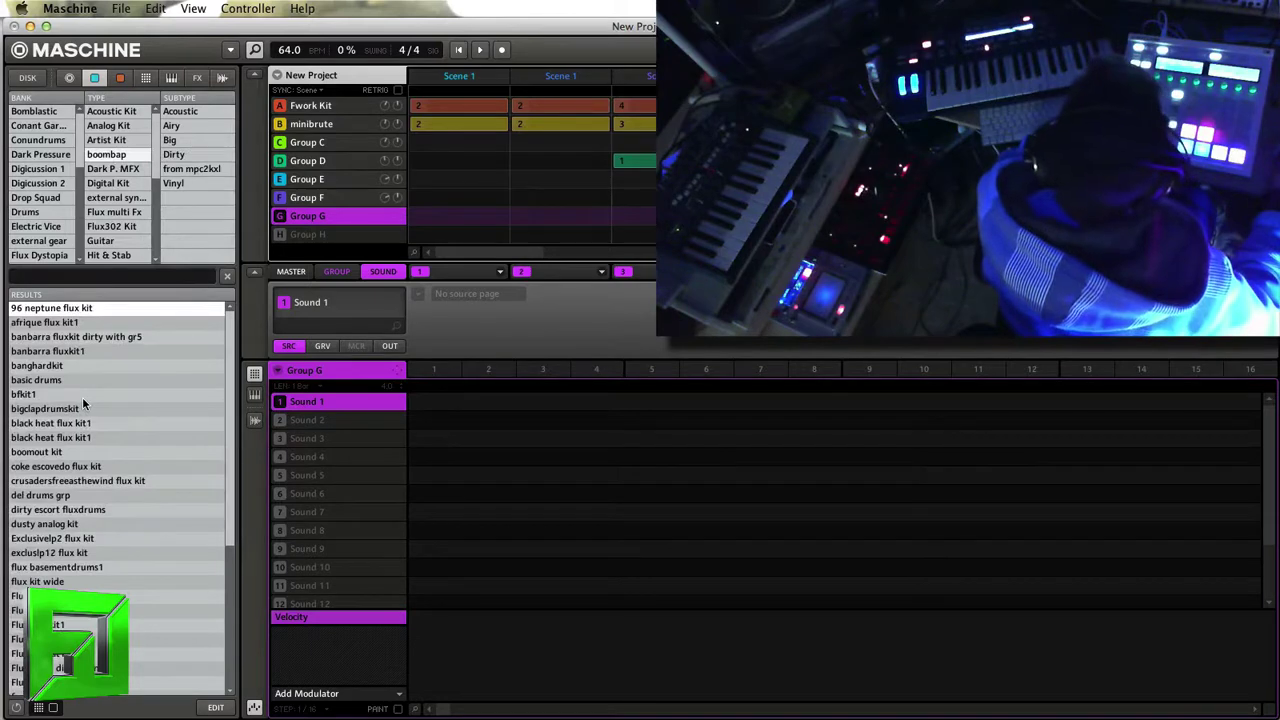
pyautogui.scroll(-3, 45, 213)
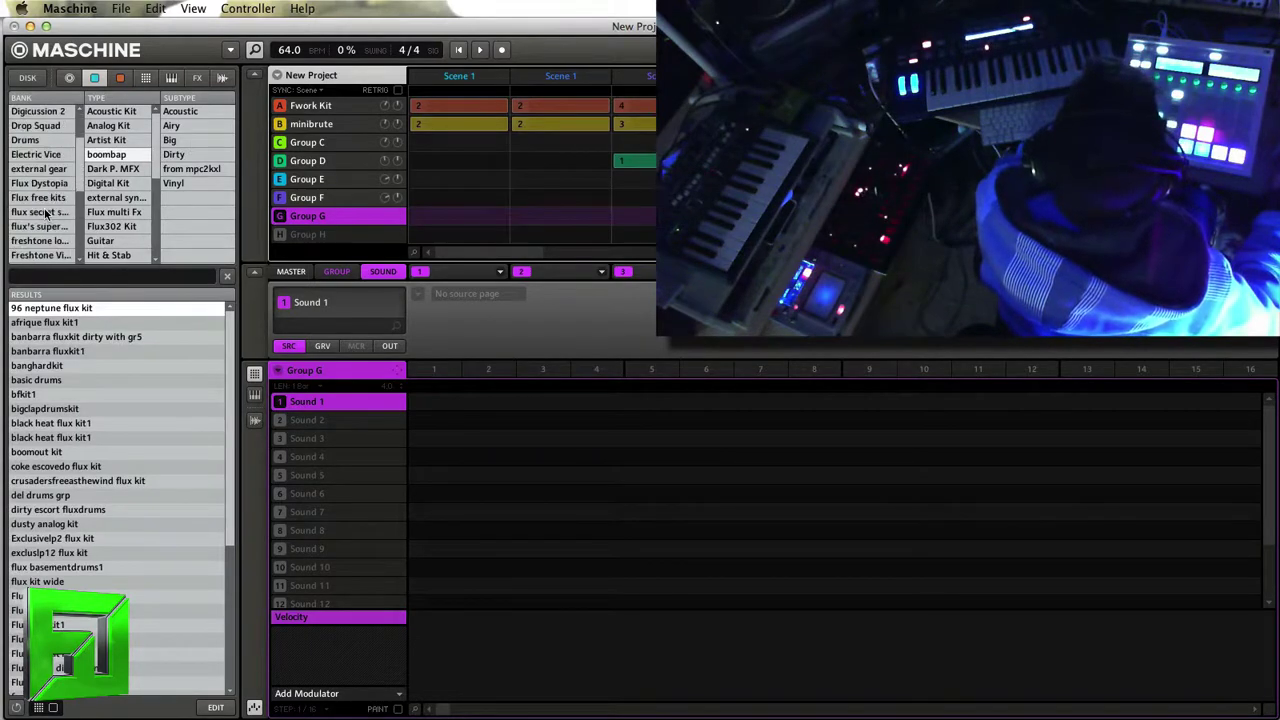
pyautogui.scroll(-4, 47, 177)
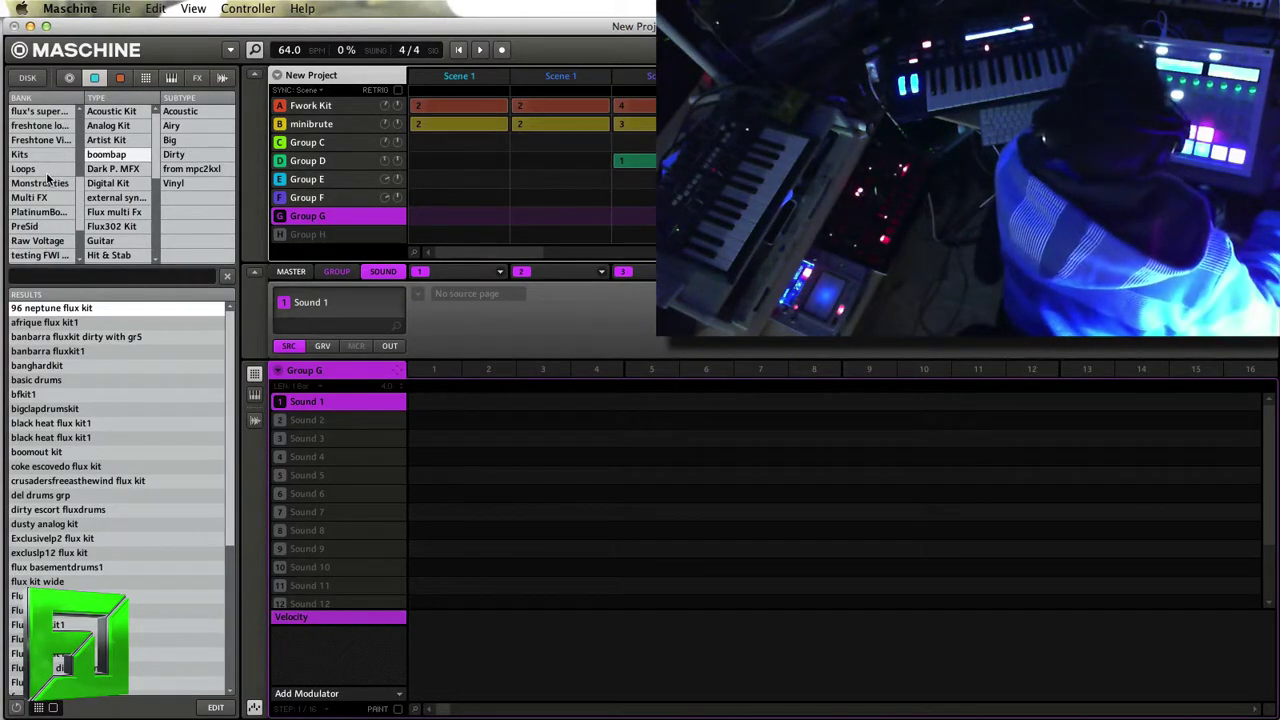
pyautogui.scroll(-3, 47, 170)
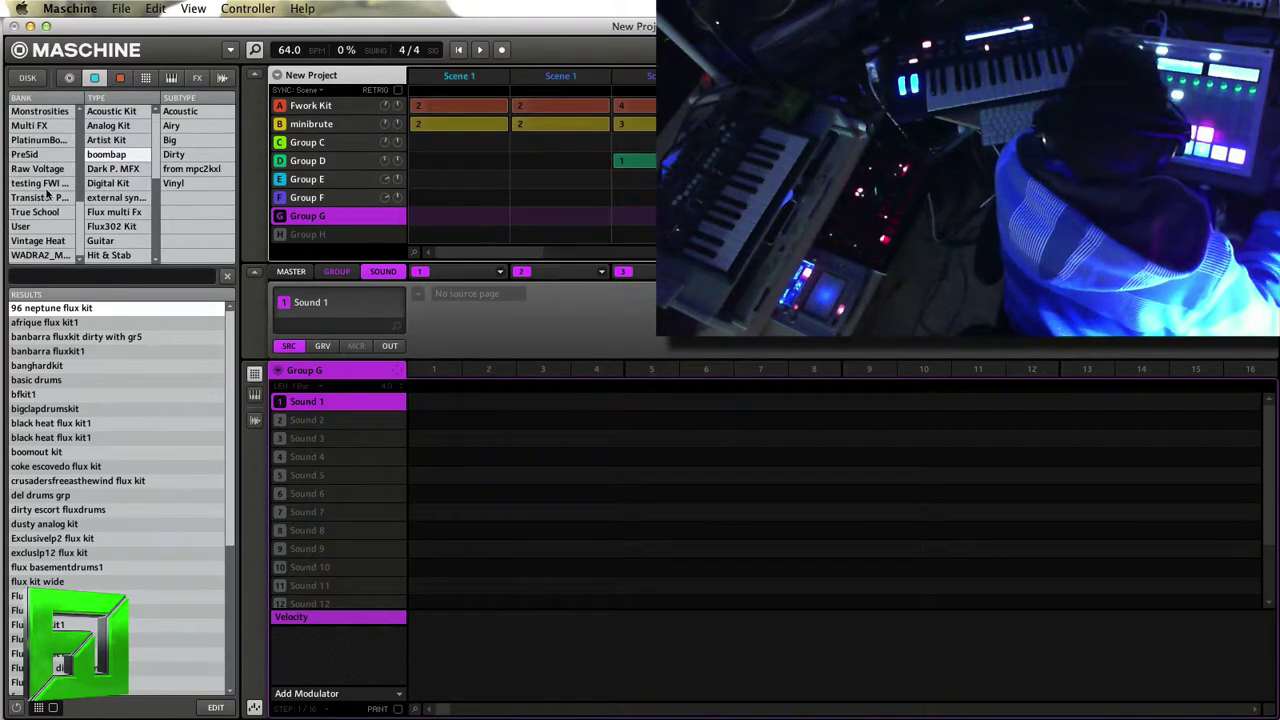
pyautogui.click(35, 184)
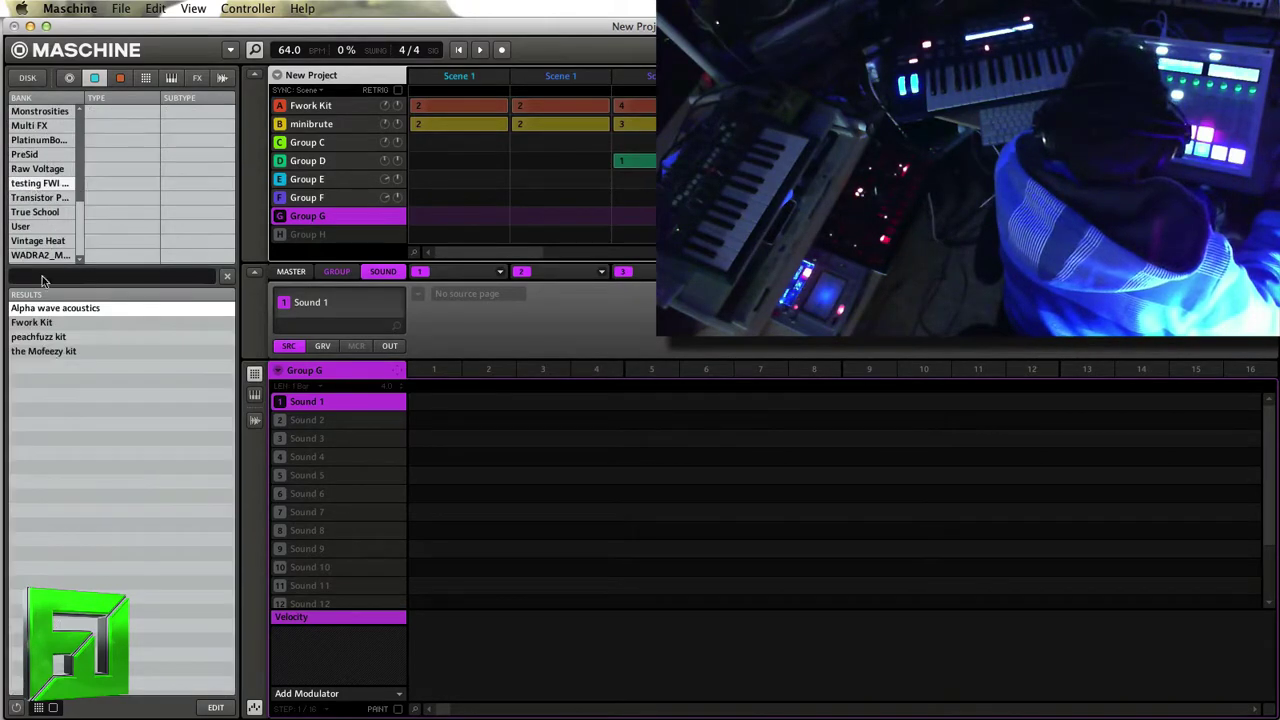
# Step: Try out the Mofeezy kit in Group G and load the peachfuzz kit in its place
pyautogui.click(94, 337)
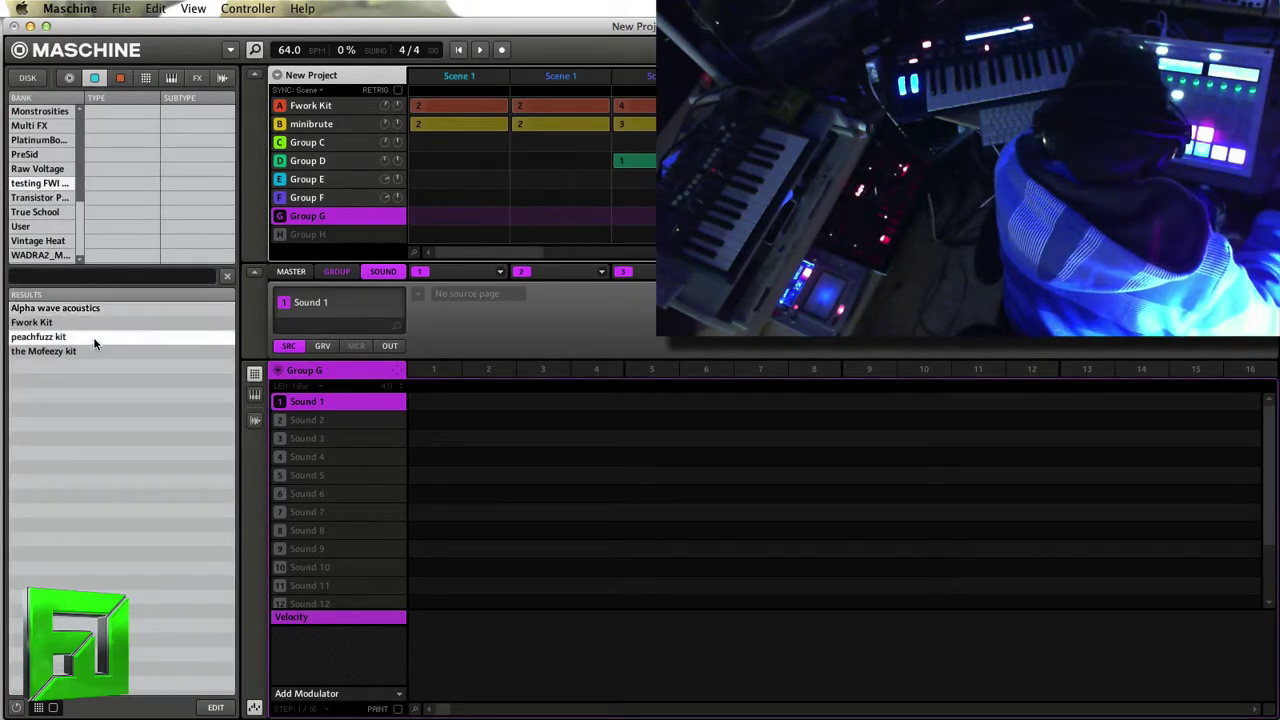
pyautogui.doubleClick(95, 351)
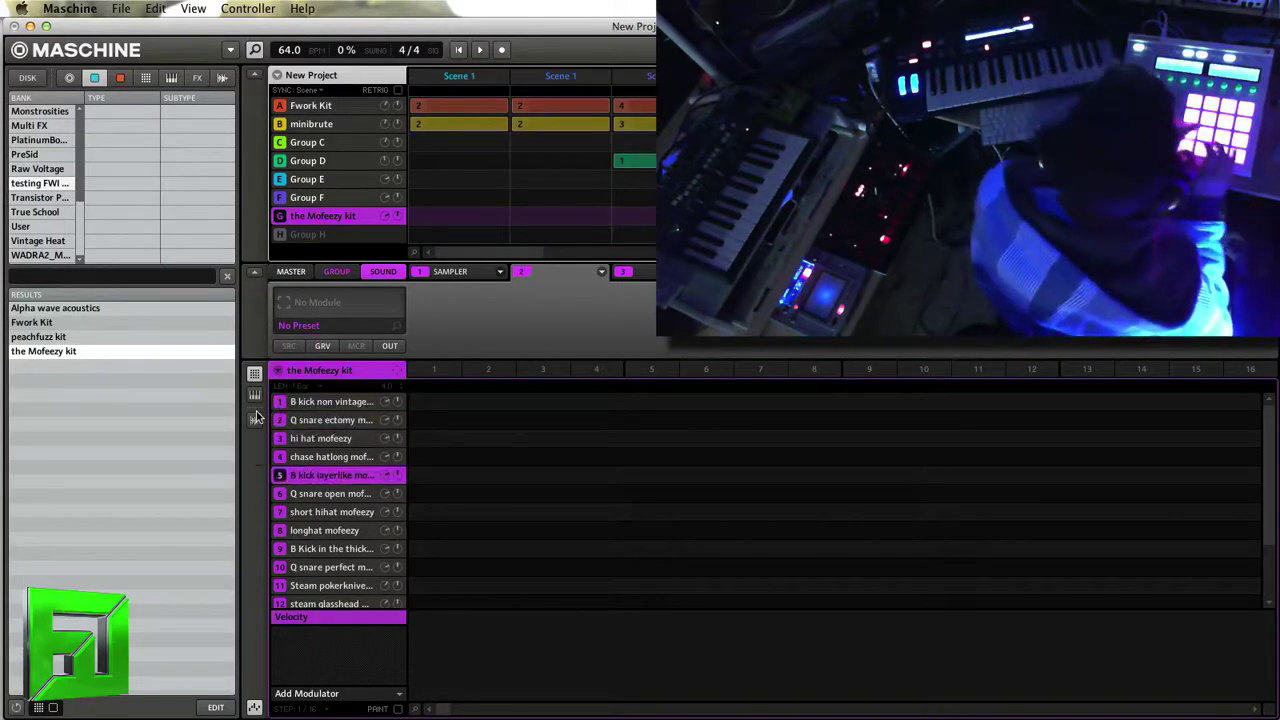
pyautogui.doubleClick(95, 337)
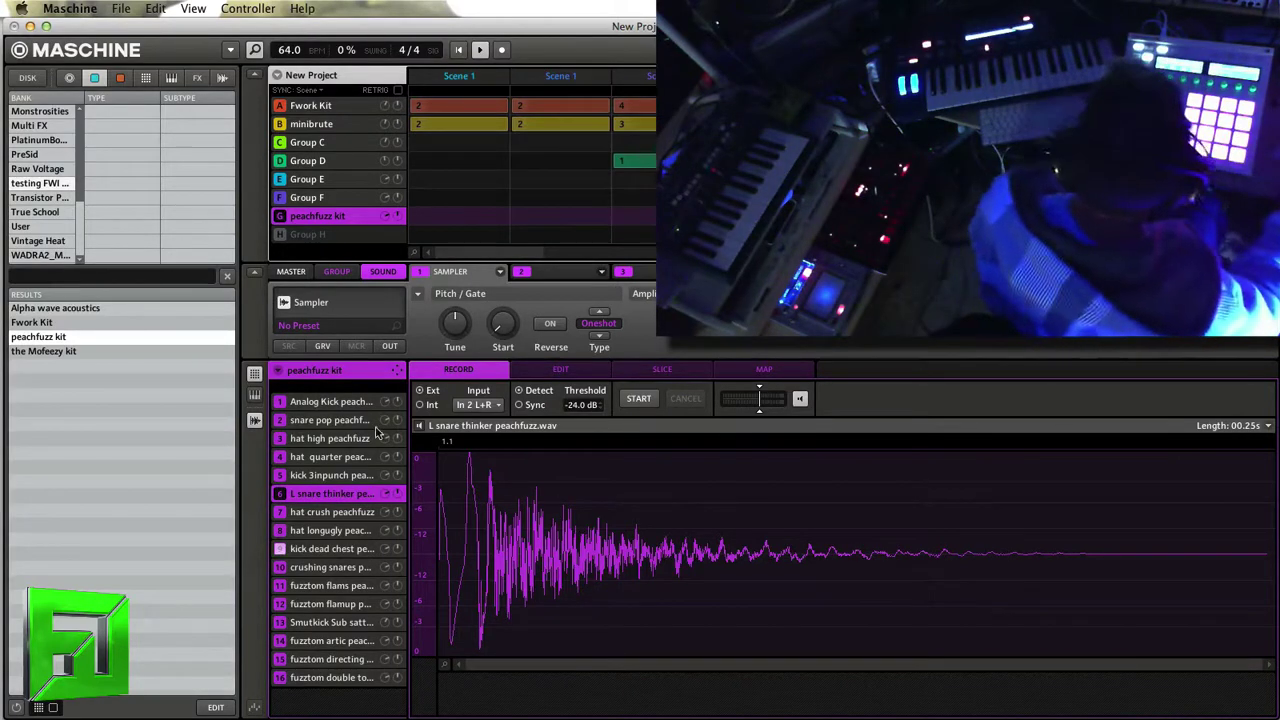
pyautogui.click(254, 421)
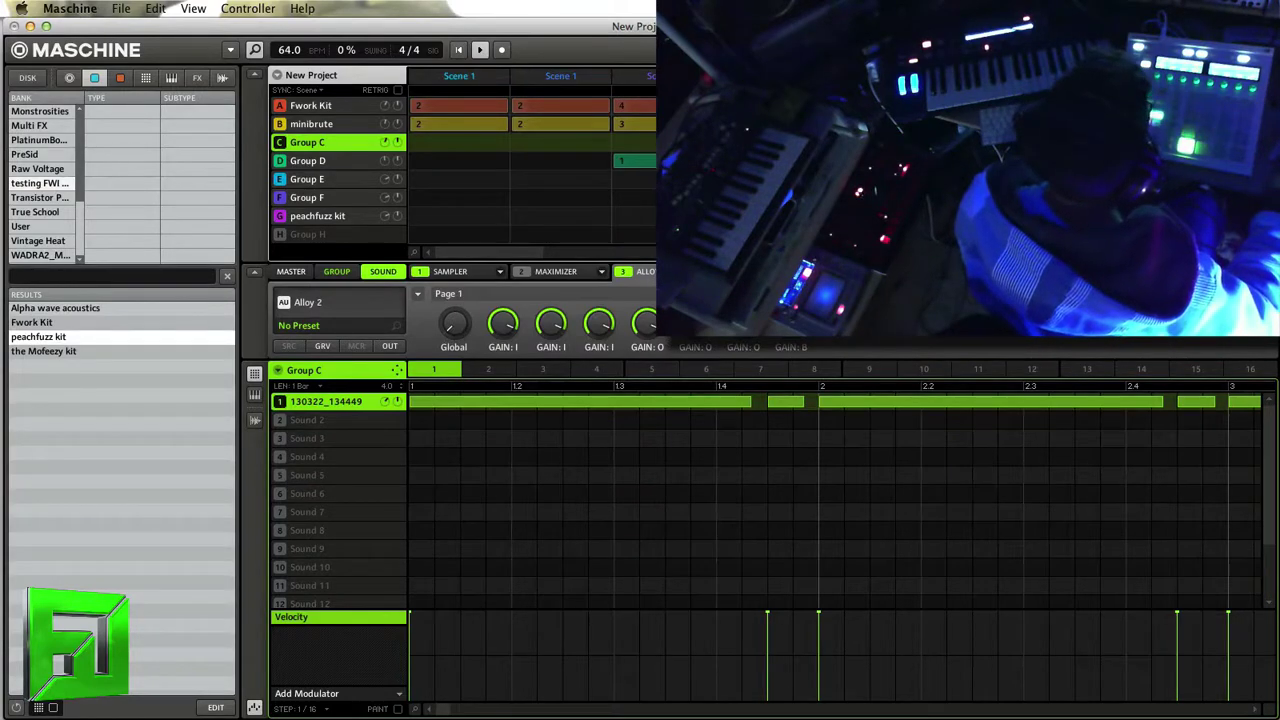
pyautogui.click(313, 234)
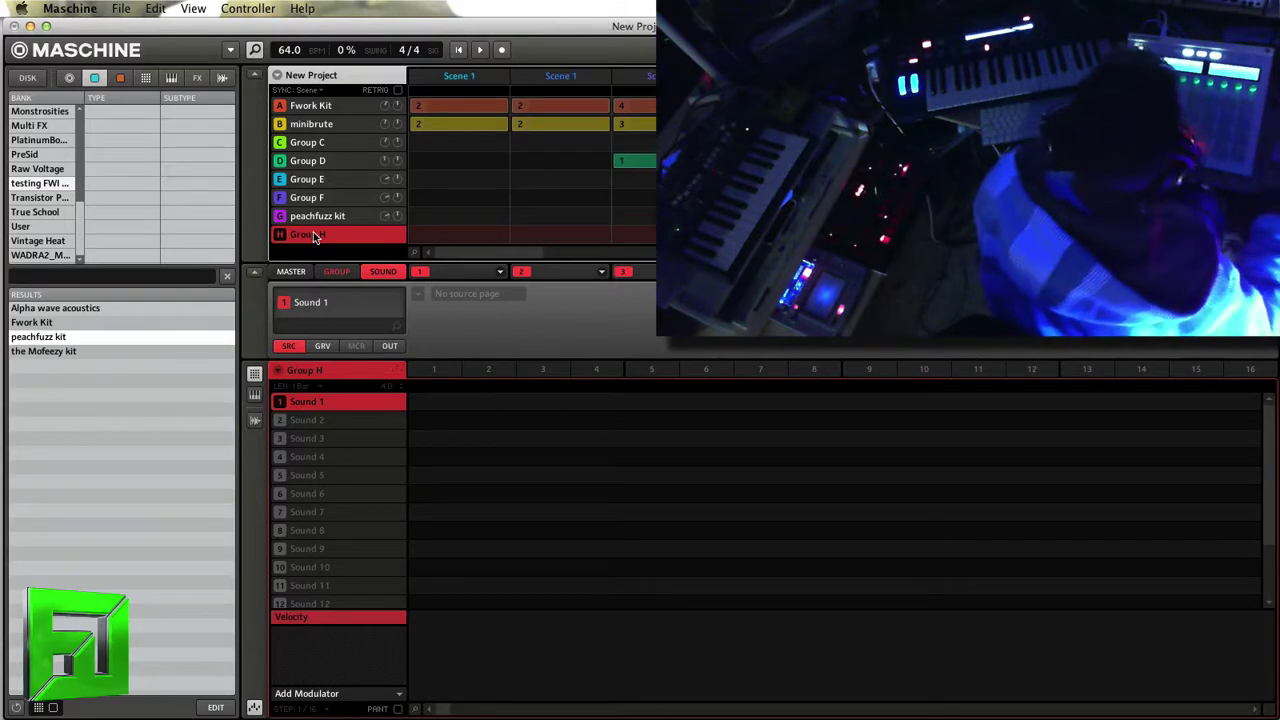
pyautogui.click(501, 273)
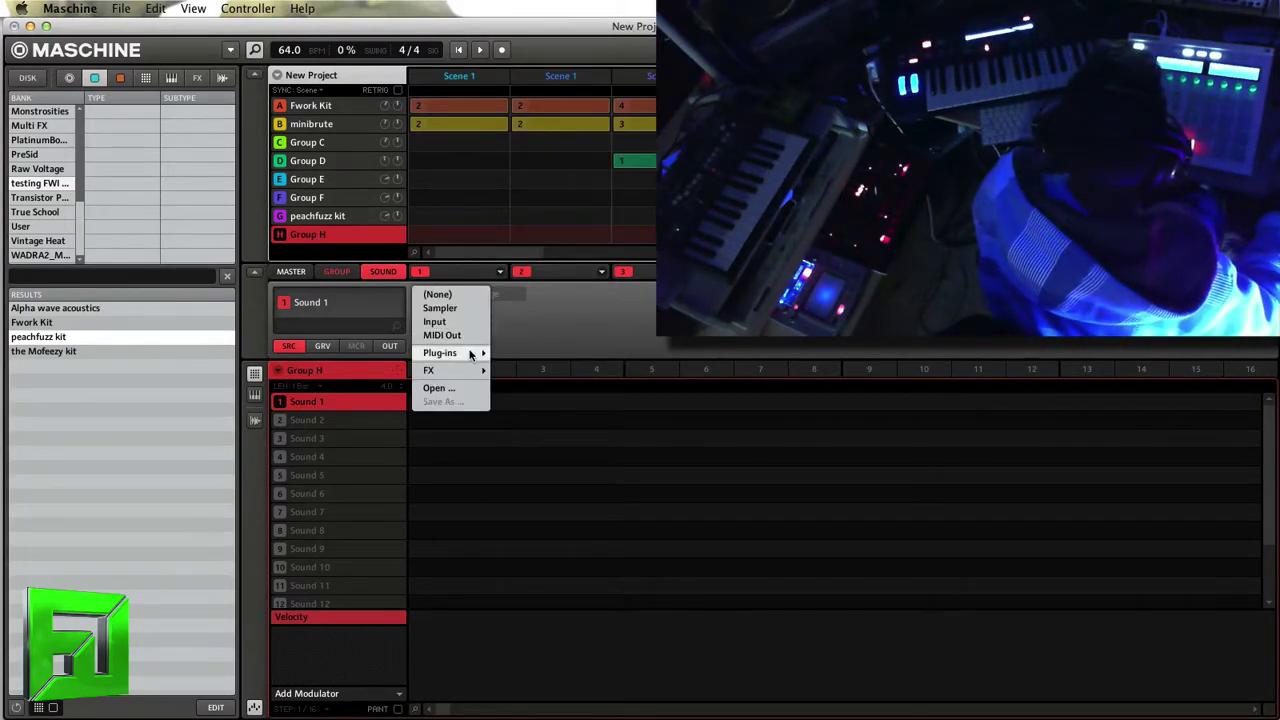
pyautogui.moveTo(470, 354)
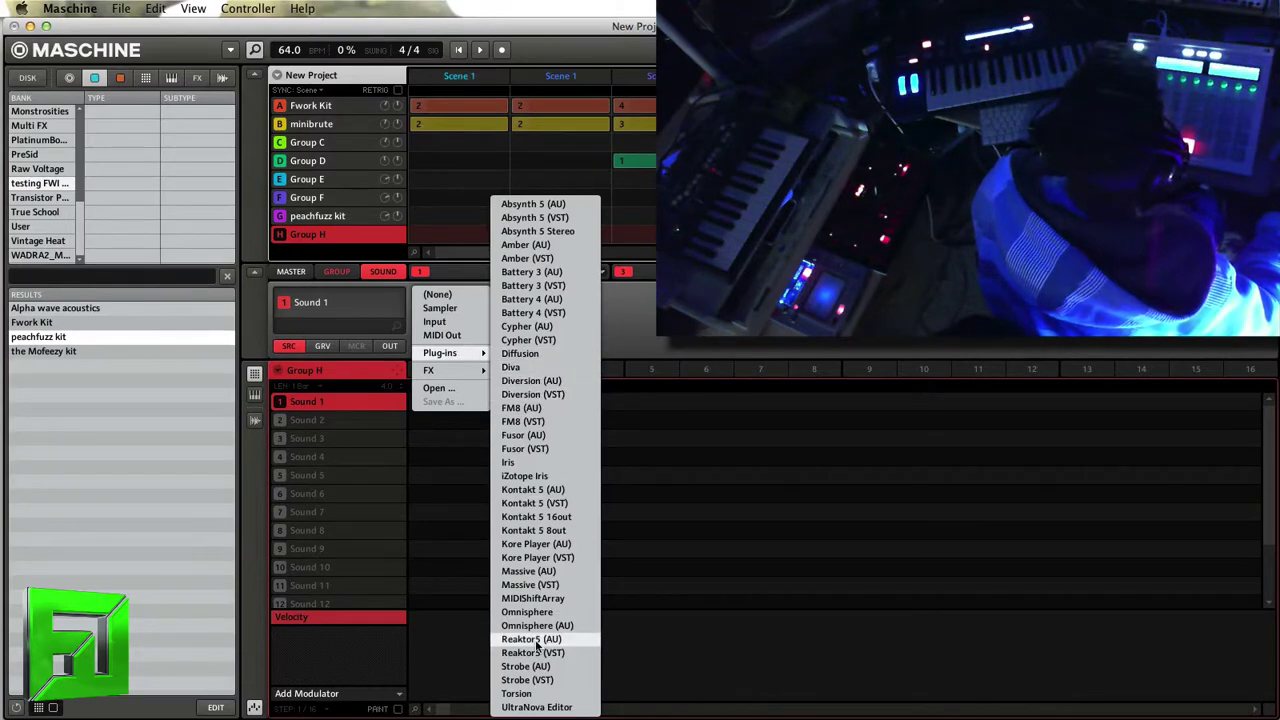
pyautogui.press('Escape')
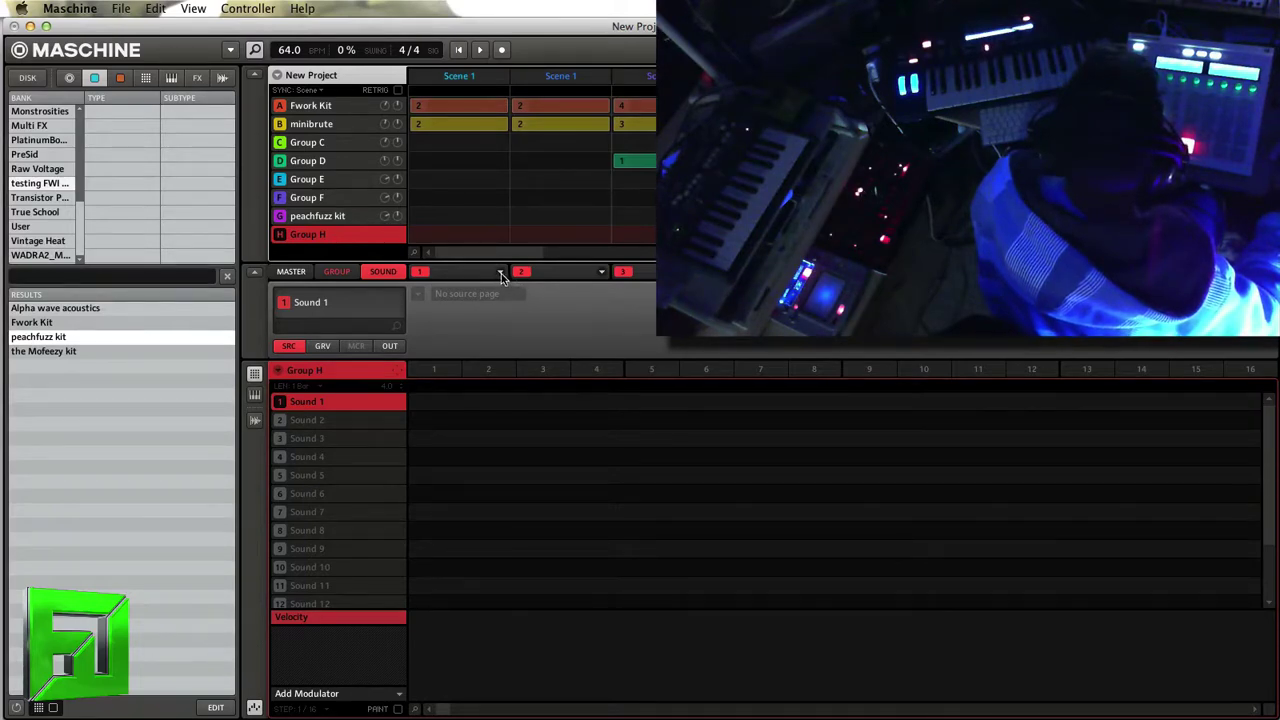
# Step: Select the Fwork Kit group and browse the effect types in the FX library
pyautogui.click(318, 108)
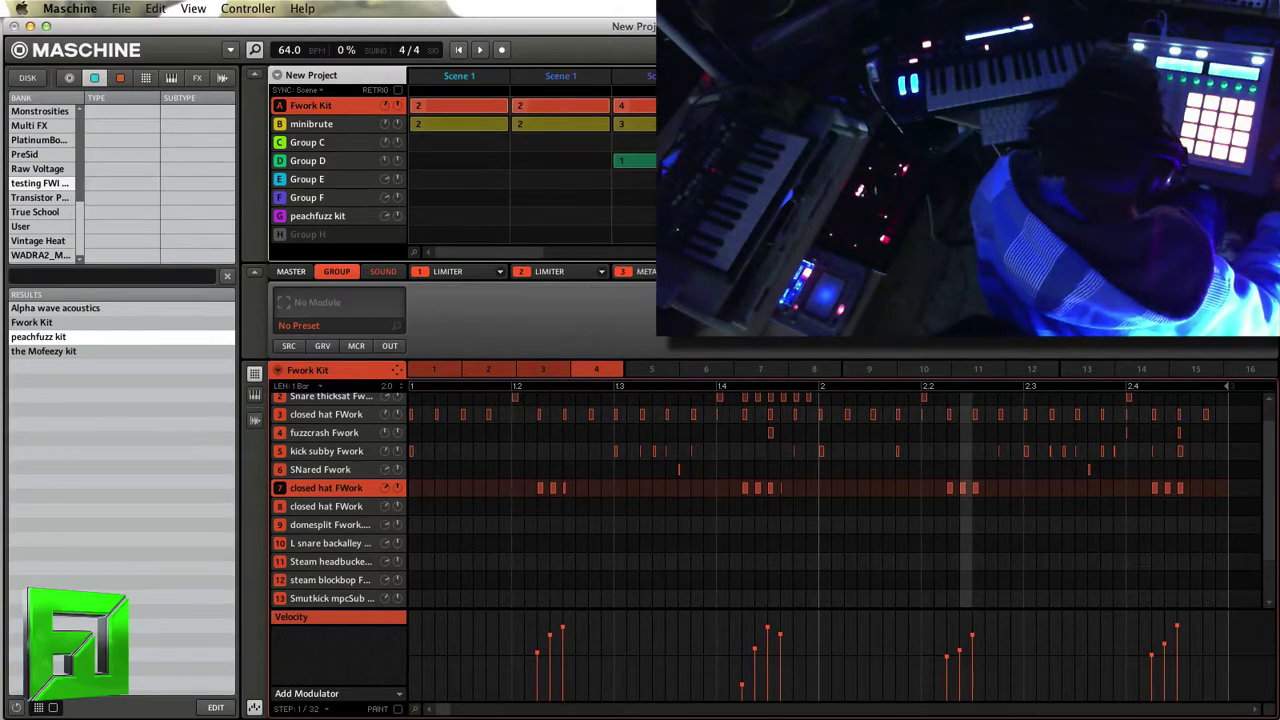
pyautogui.click(174, 22)
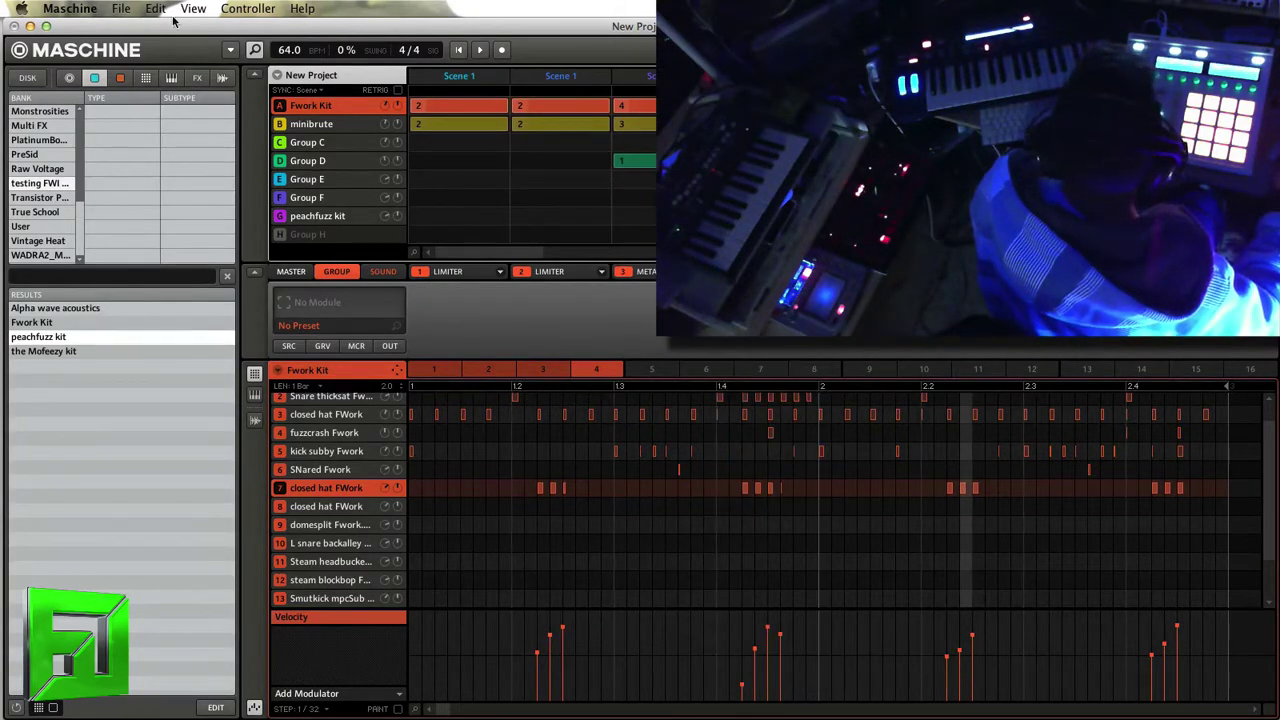
pyautogui.click(204, 84)
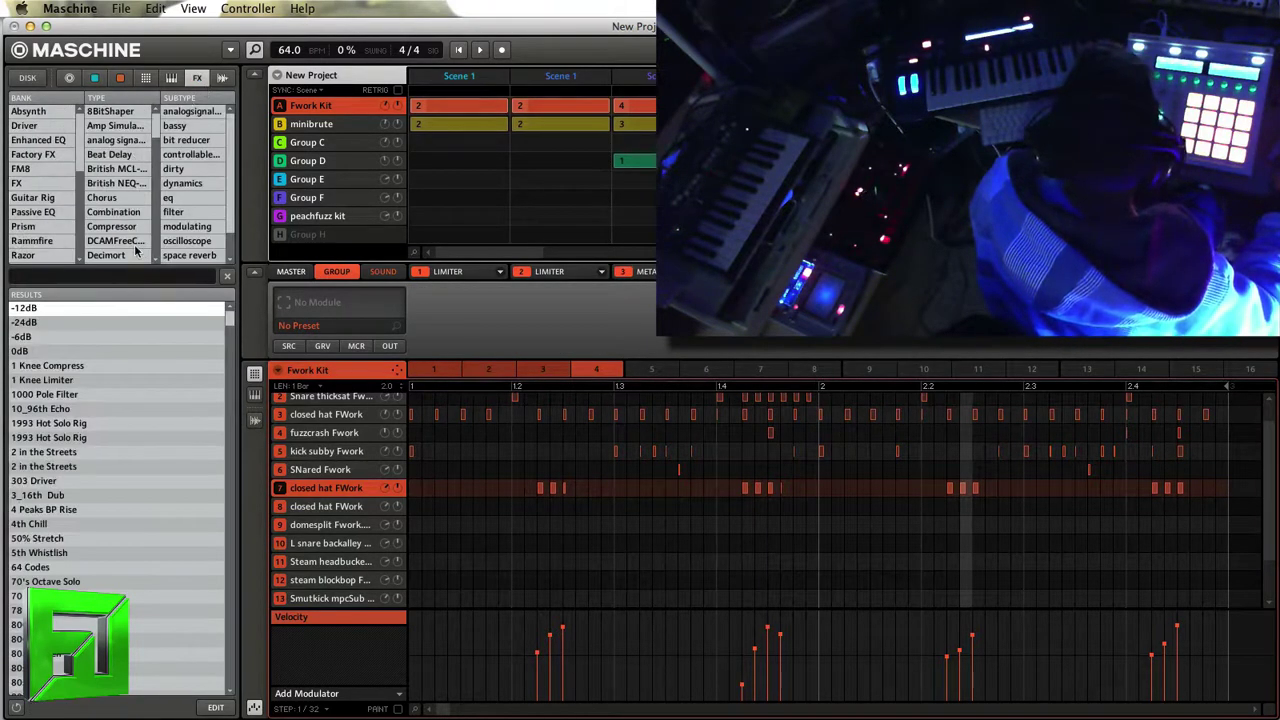
pyautogui.scroll(-5, 122, 226)
pyautogui.scroll(3, 122, 226)
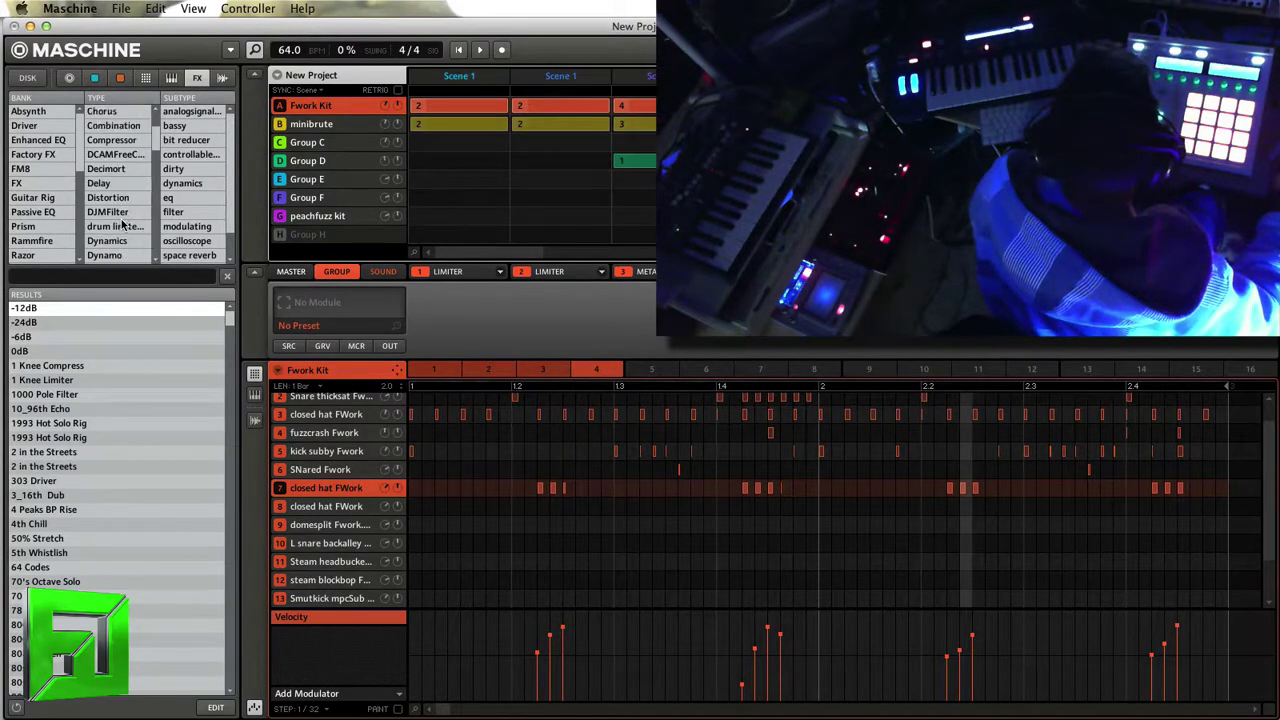
pyautogui.scroll(2, 122, 226)
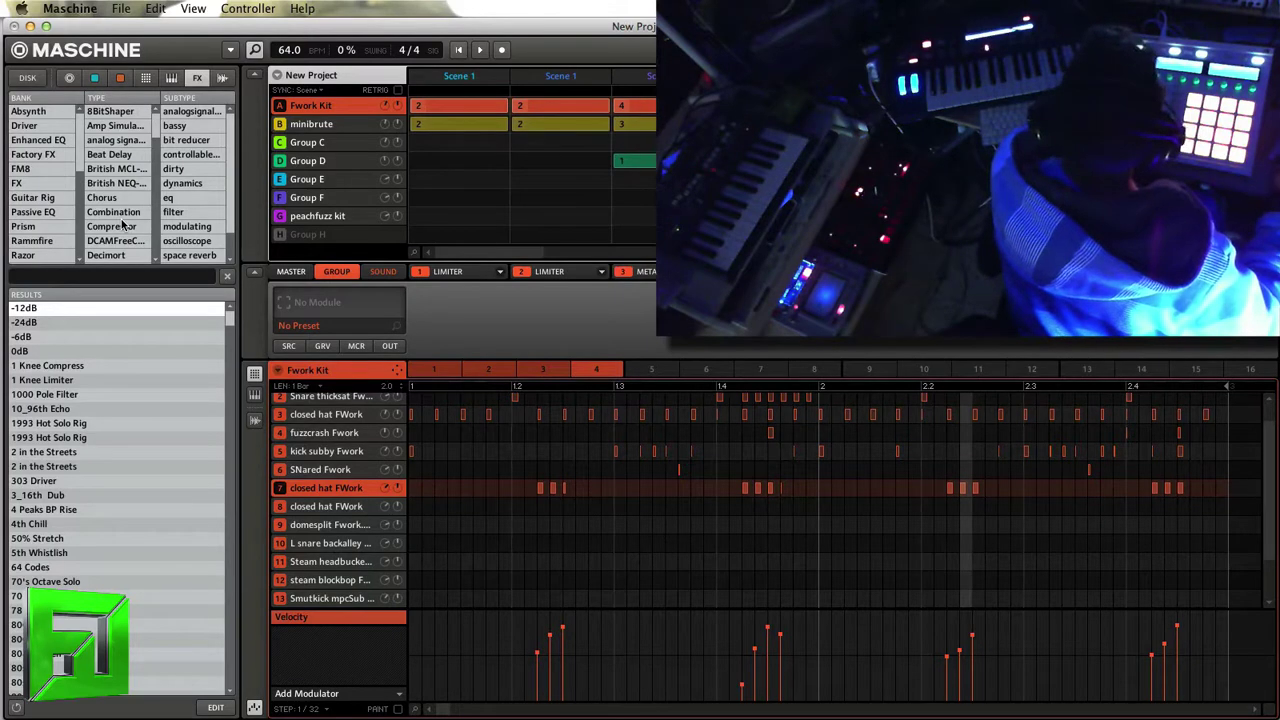
pyautogui.scroll(-4, 108, 217)
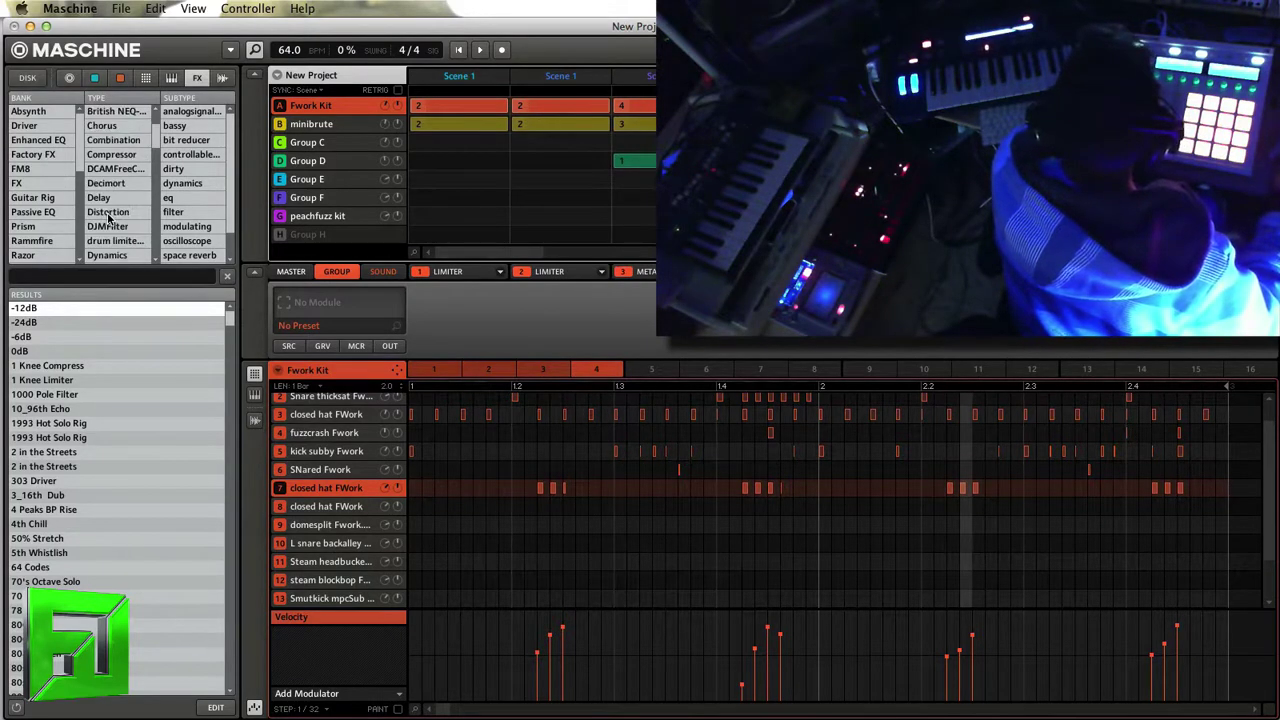
pyautogui.scroll(5, 108, 217)
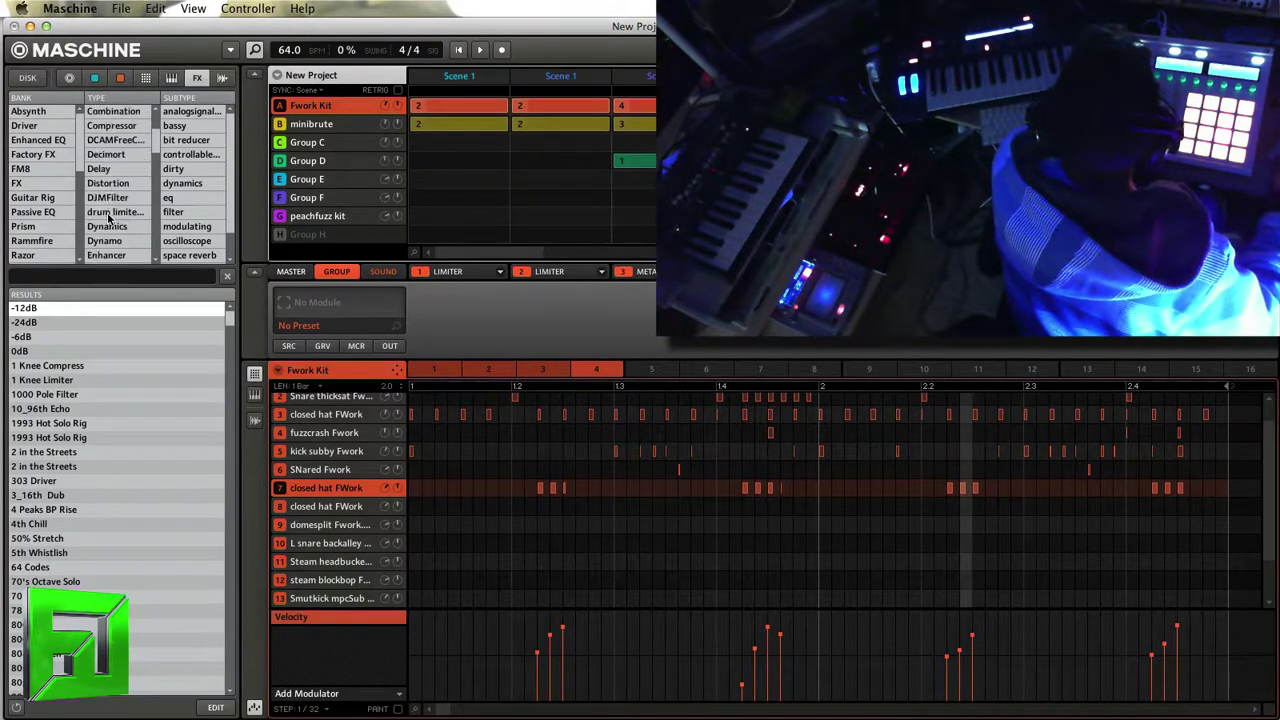
# Step: Filter the effects library to Factory FX Grain Stretch presets and load glitch drums onto the Fwork Kit group
pyautogui.click(42, 145)
pyautogui.click(46, 155)
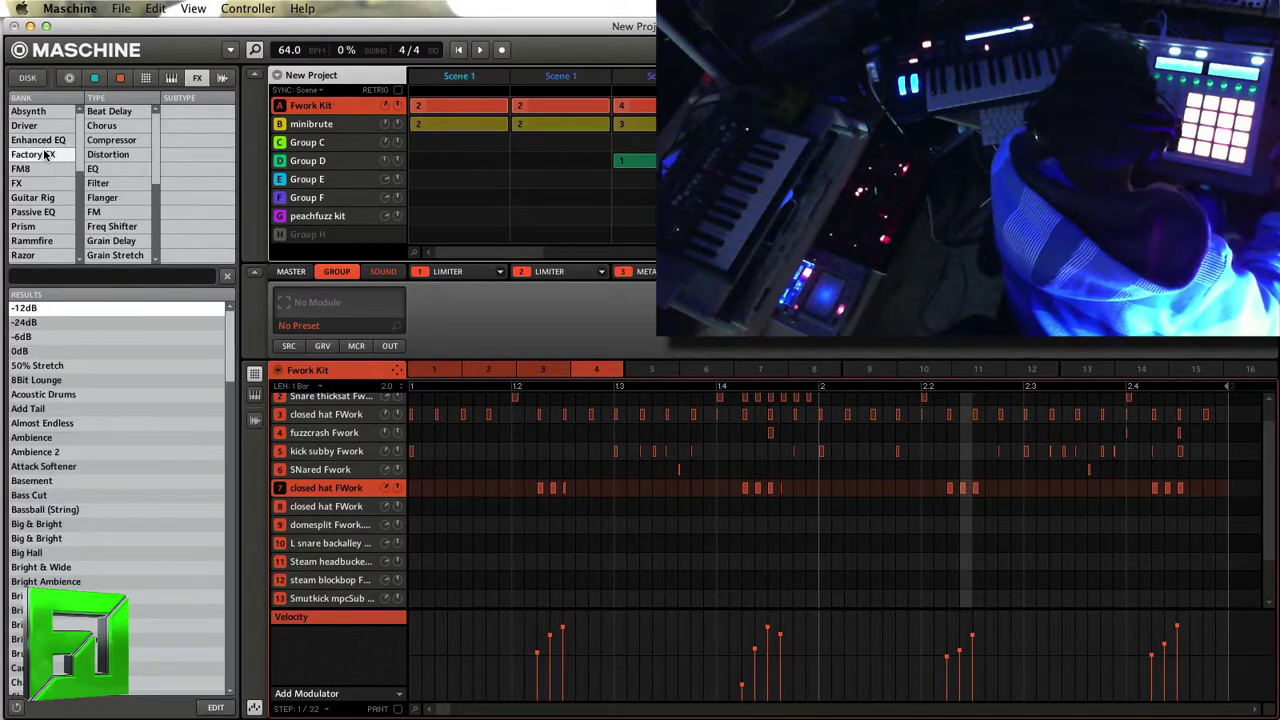
pyautogui.scroll(-1, 118, 222)
pyautogui.click(118, 241)
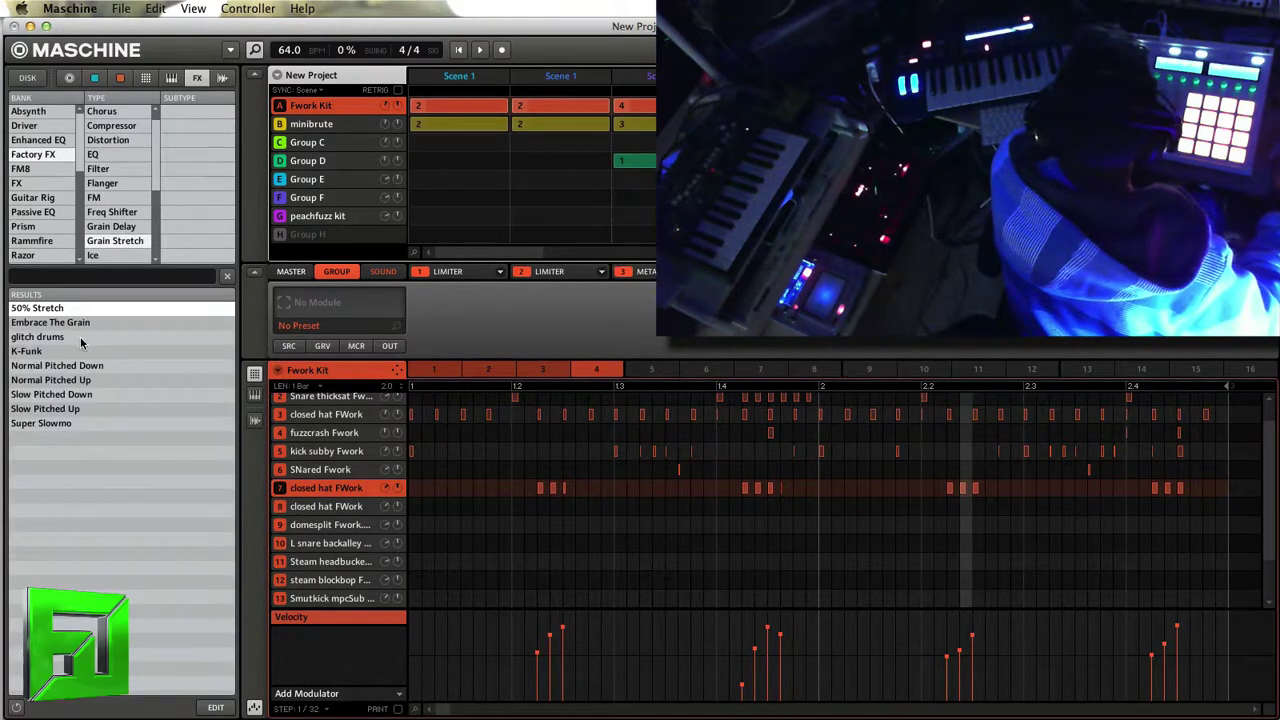
pyautogui.doubleClick(81, 338)
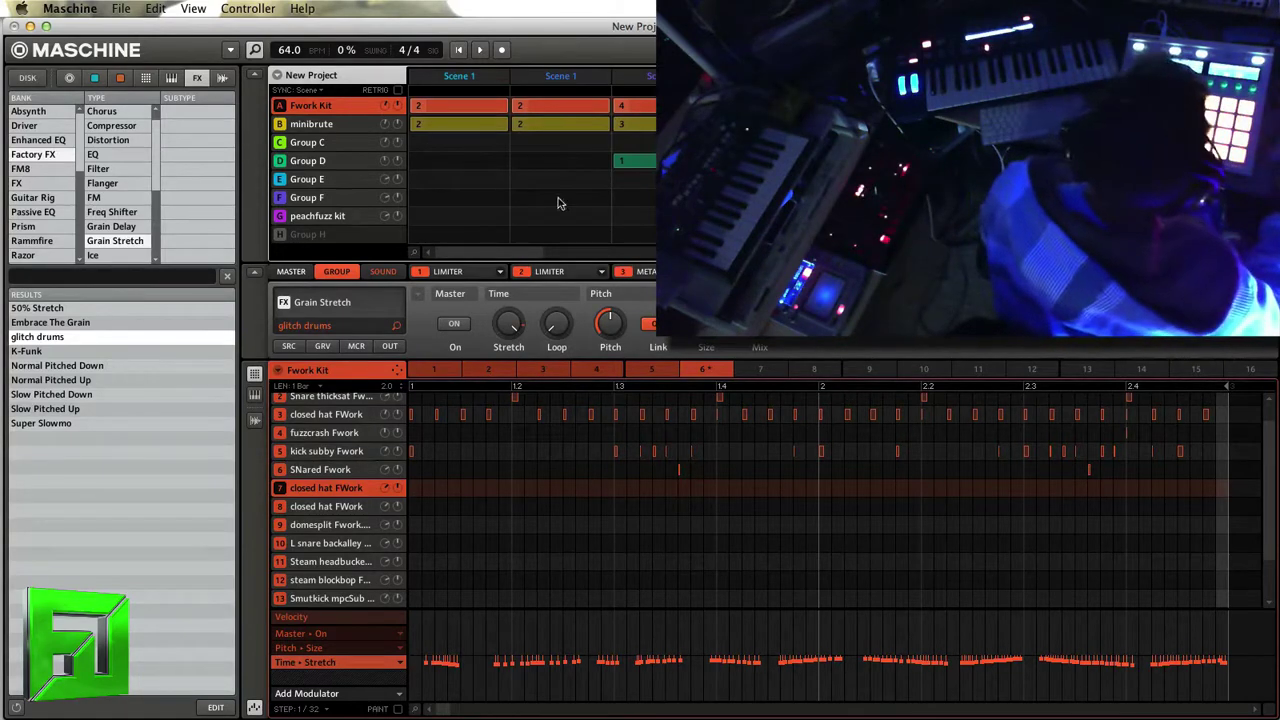
# Step: Go through the peachfuzz kit, Fwork Kit and Group E to arrange their patterns across the scenes
pyautogui.click(341, 217)
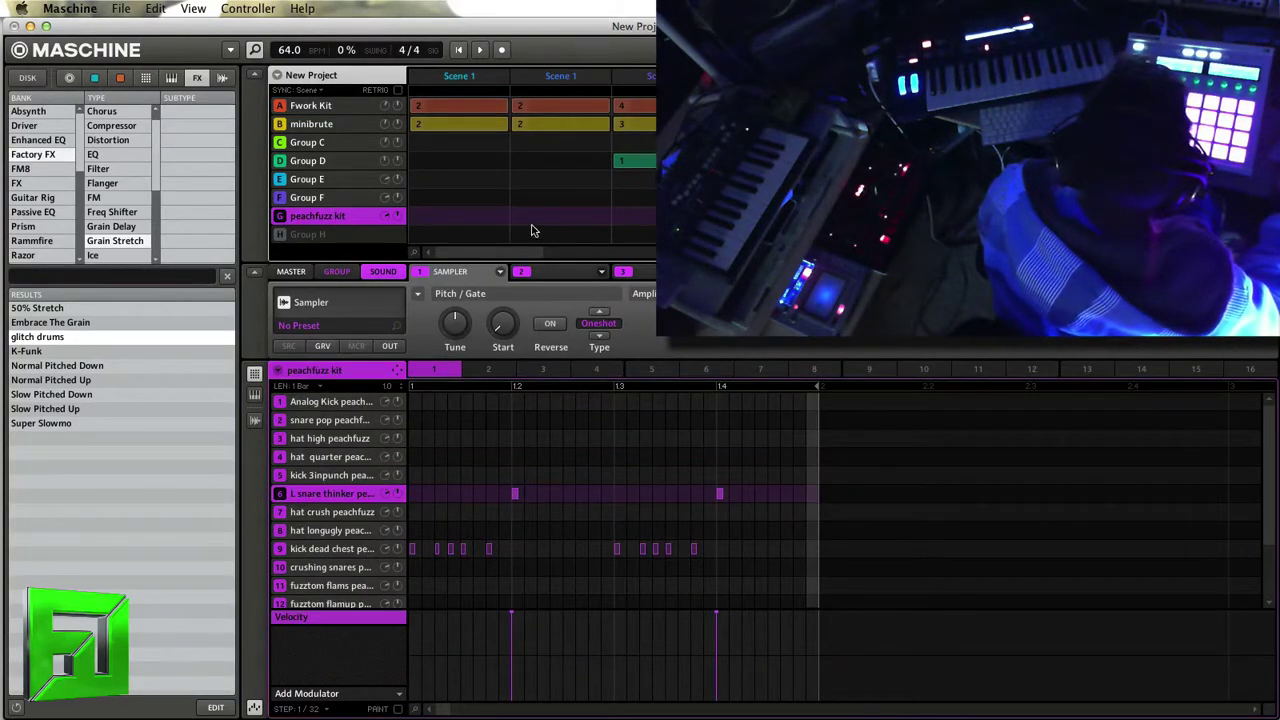
pyautogui.click(342, 108)
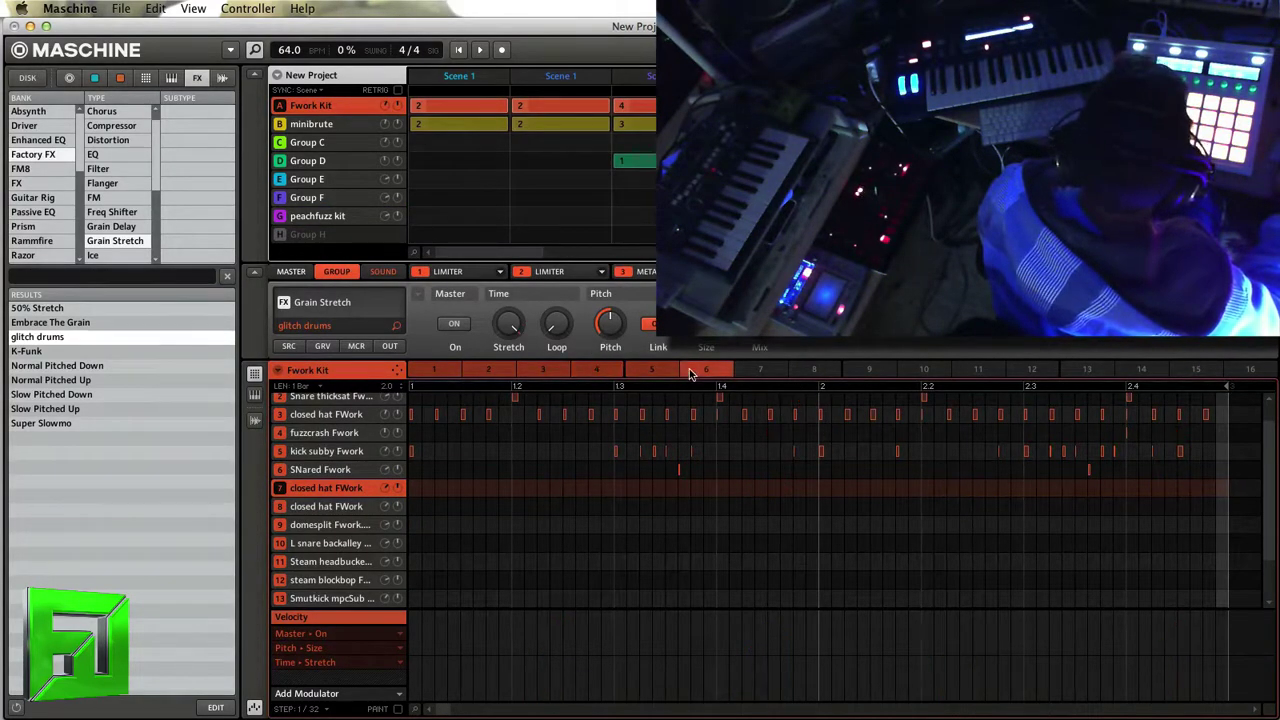
pyautogui.click(566, 112)
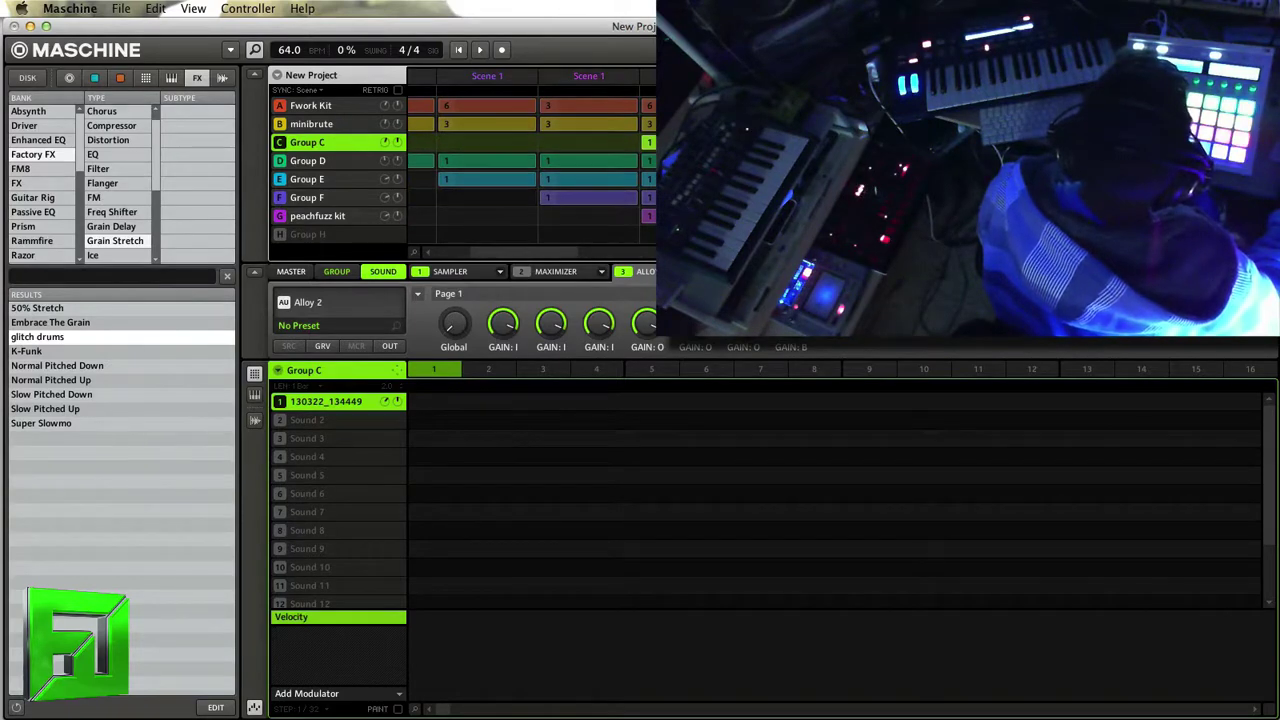
pyautogui.click(312, 180)
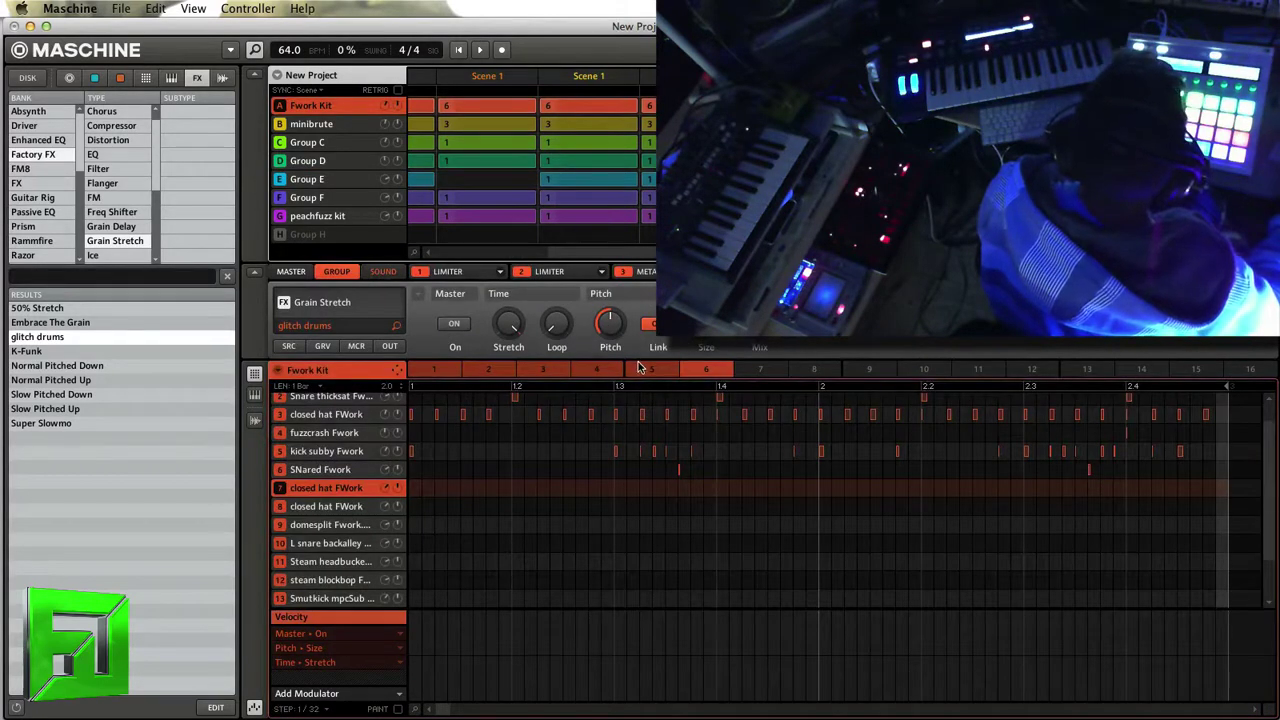
# Step: Vary the Fwork Kit across the later scenes by assigning patterns 3, 4 and 6 in turn
pyautogui.click(638, 367)
pyautogui.click(585, 105)
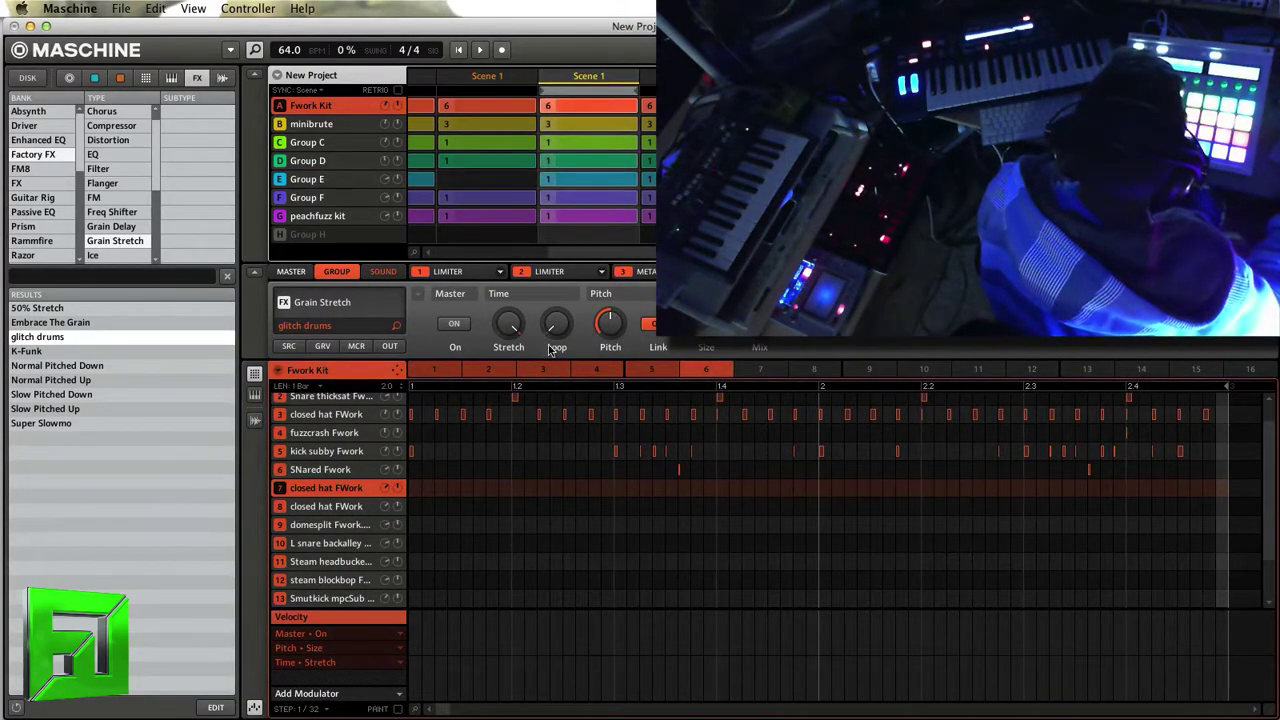
pyautogui.click(588, 370)
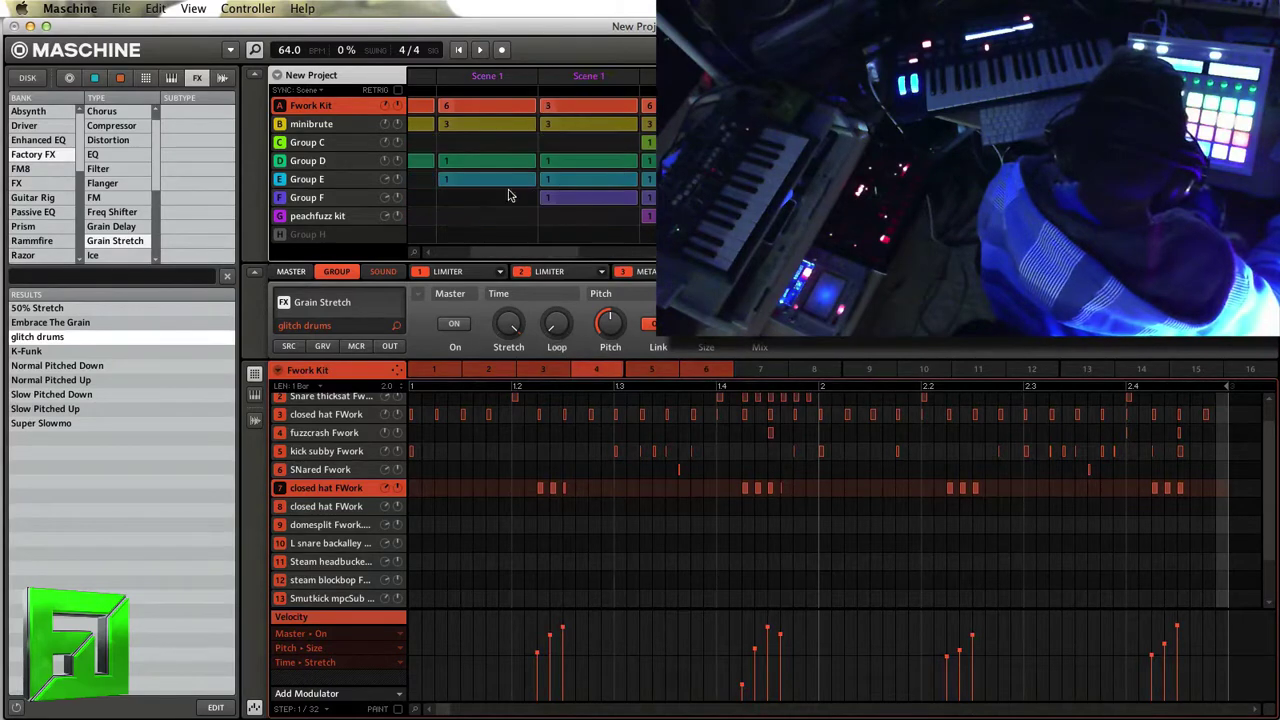
pyautogui.click(706, 369)
pyautogui.click(556, 370)
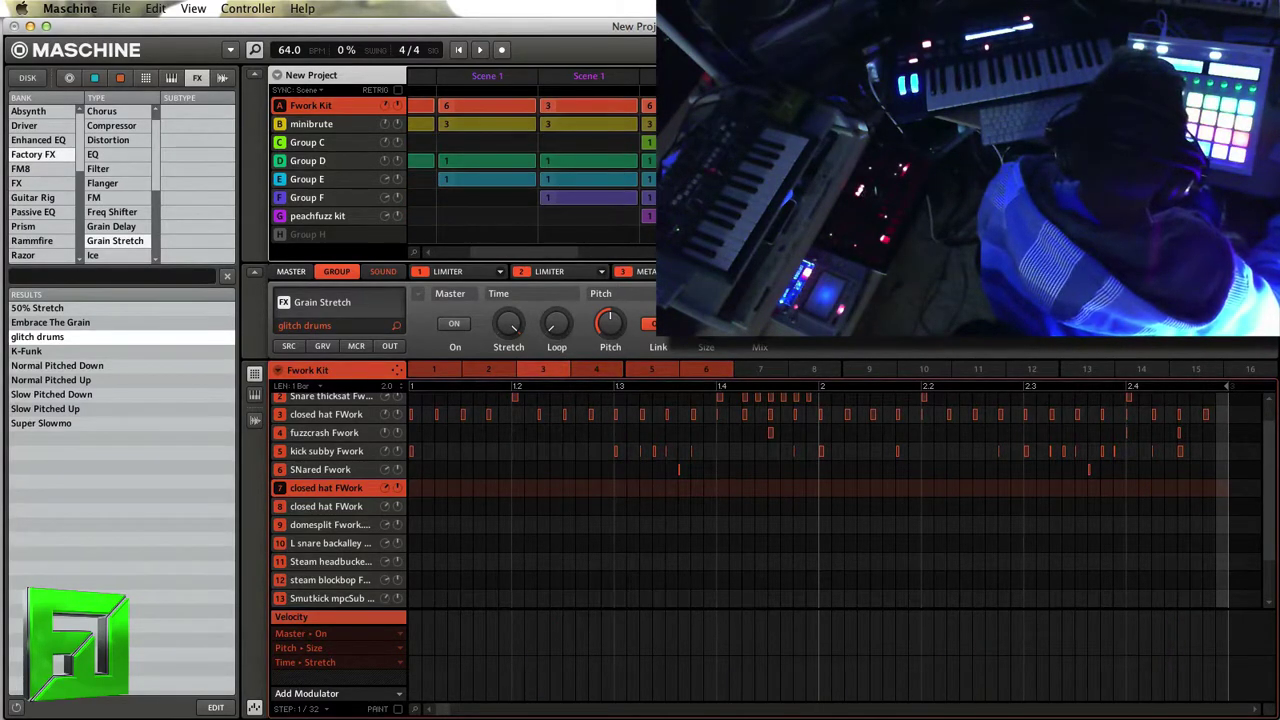
pyautogui.click(706, 369)
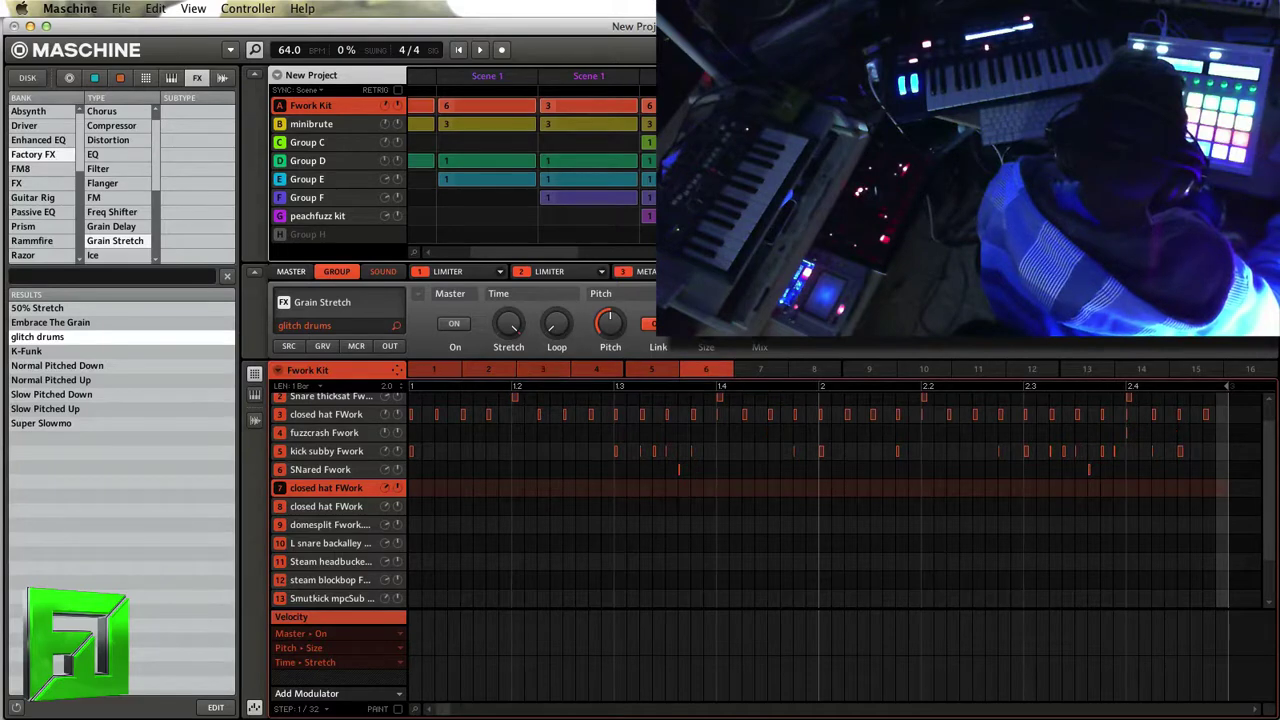
pyautogui.click(592, 371)
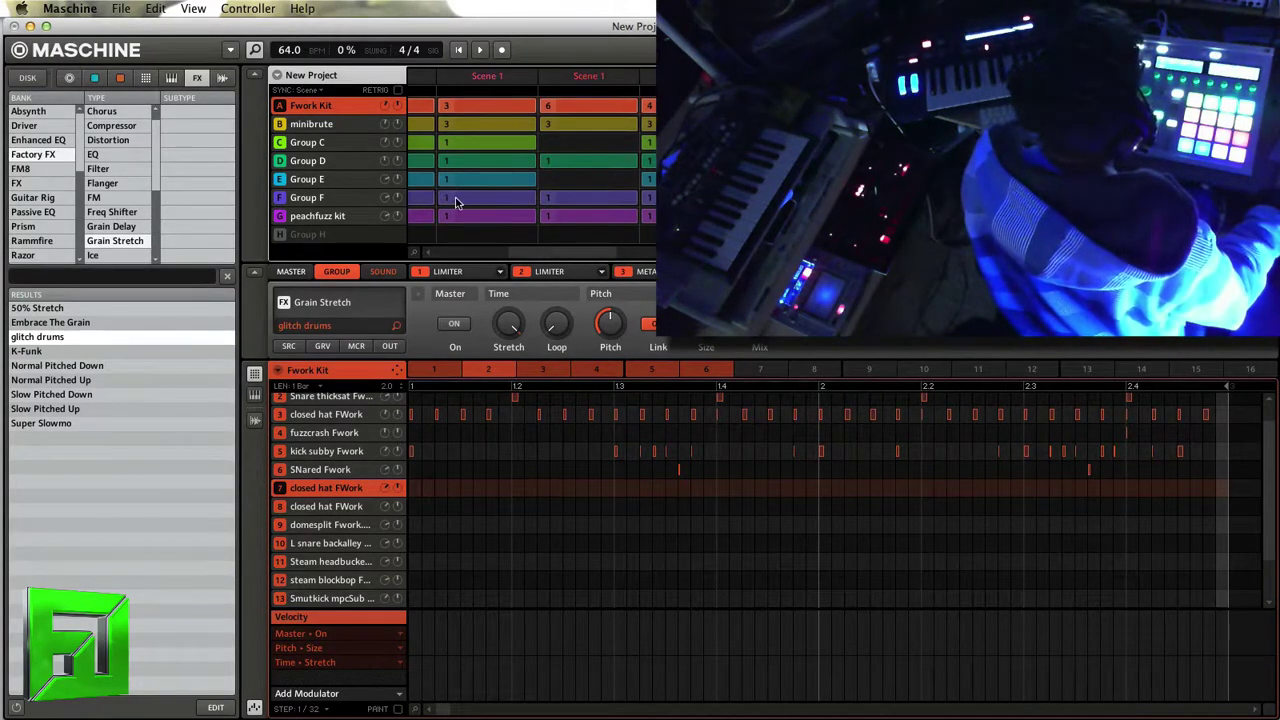
# Step: Add a Reflex effect after the sampler on the peachfuzz kit's L snare thinker sound
pyautogui.click(327, 198)
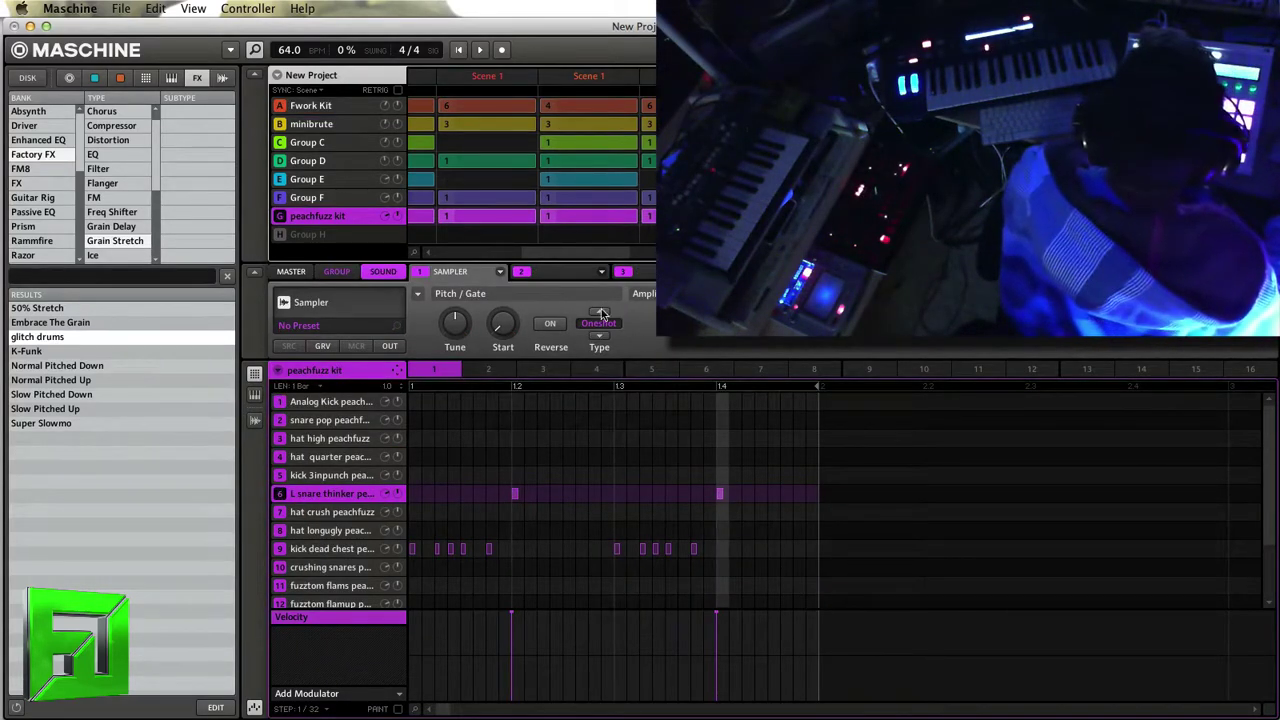
pyautogui.click(601, 273)
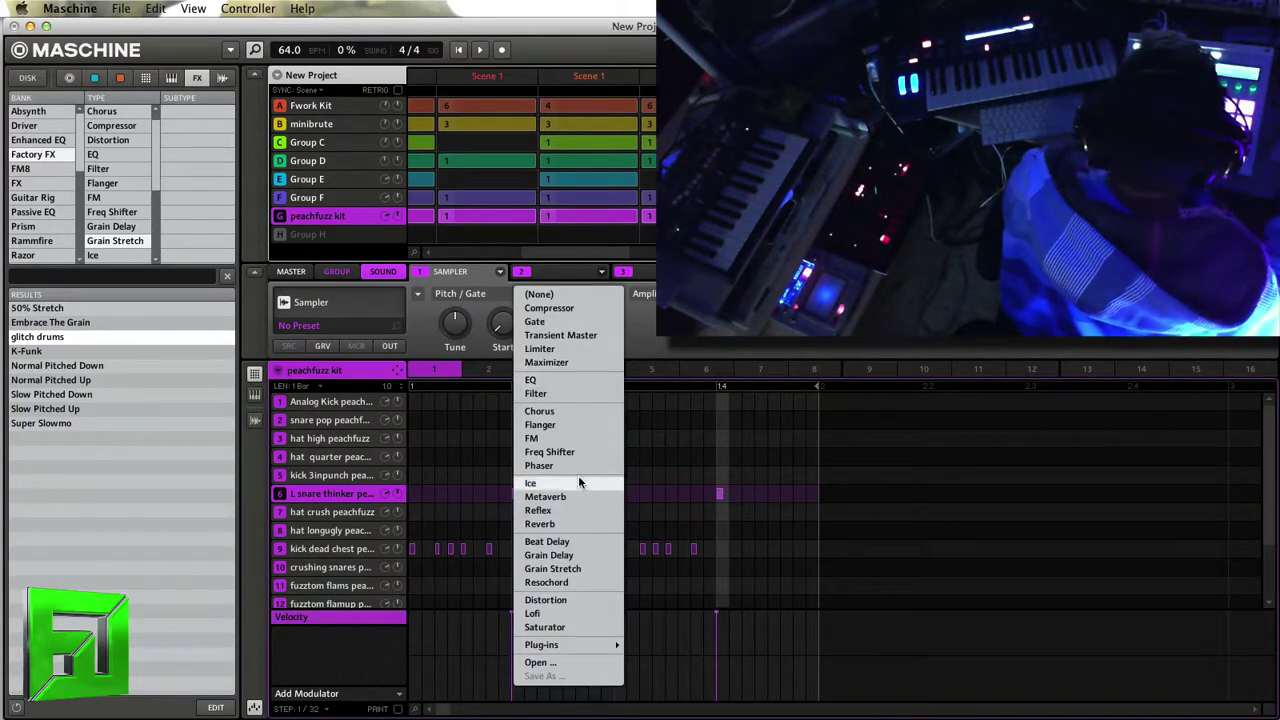
pyautogui.click(577, 514)
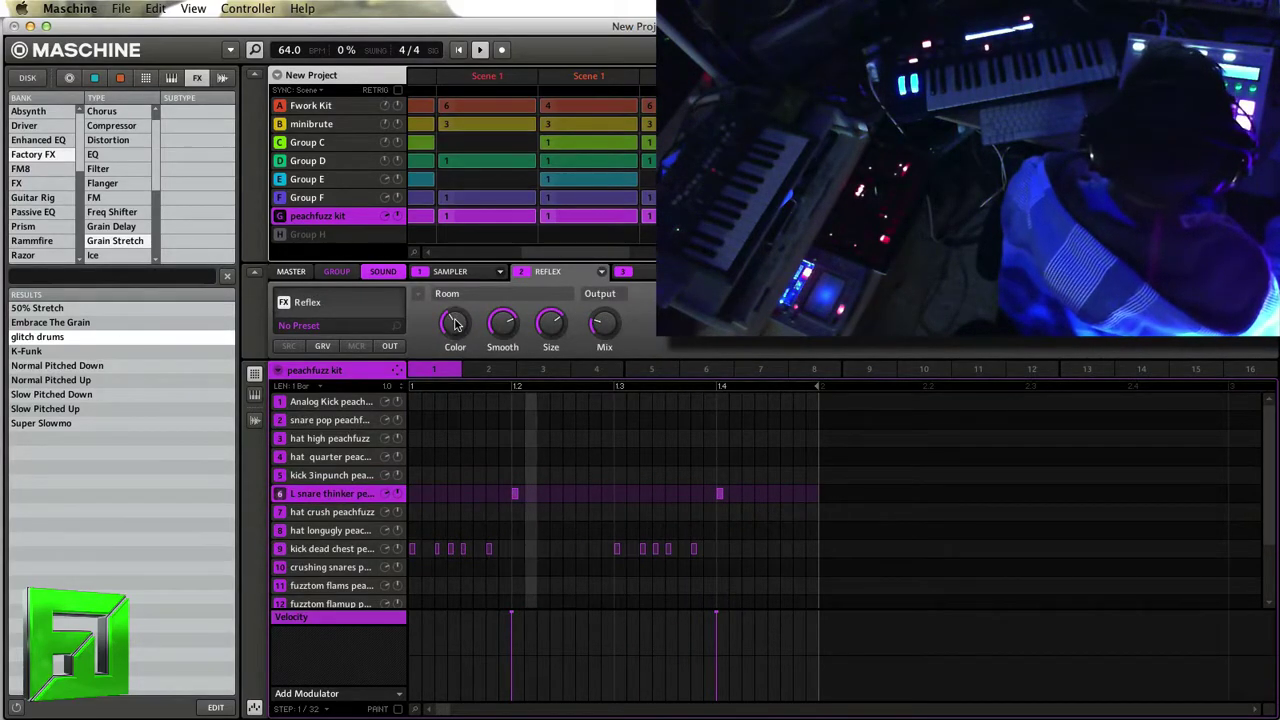
# Step: Adjust the Reflex effect's room Color and output Mix on the L snare thinker sound during playback
pyautogui.moveTo(455, 323); pyautogui.dragTo(455, 327)
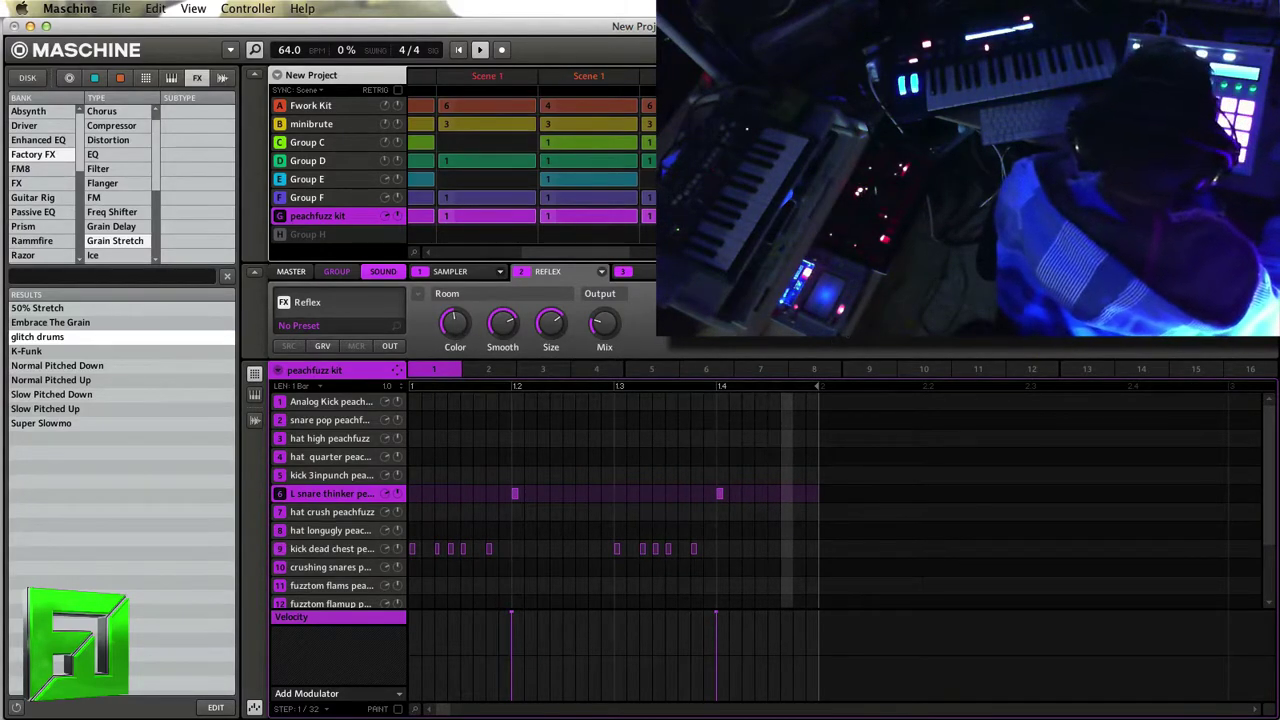
pyautogui.moveTo(605, 330)
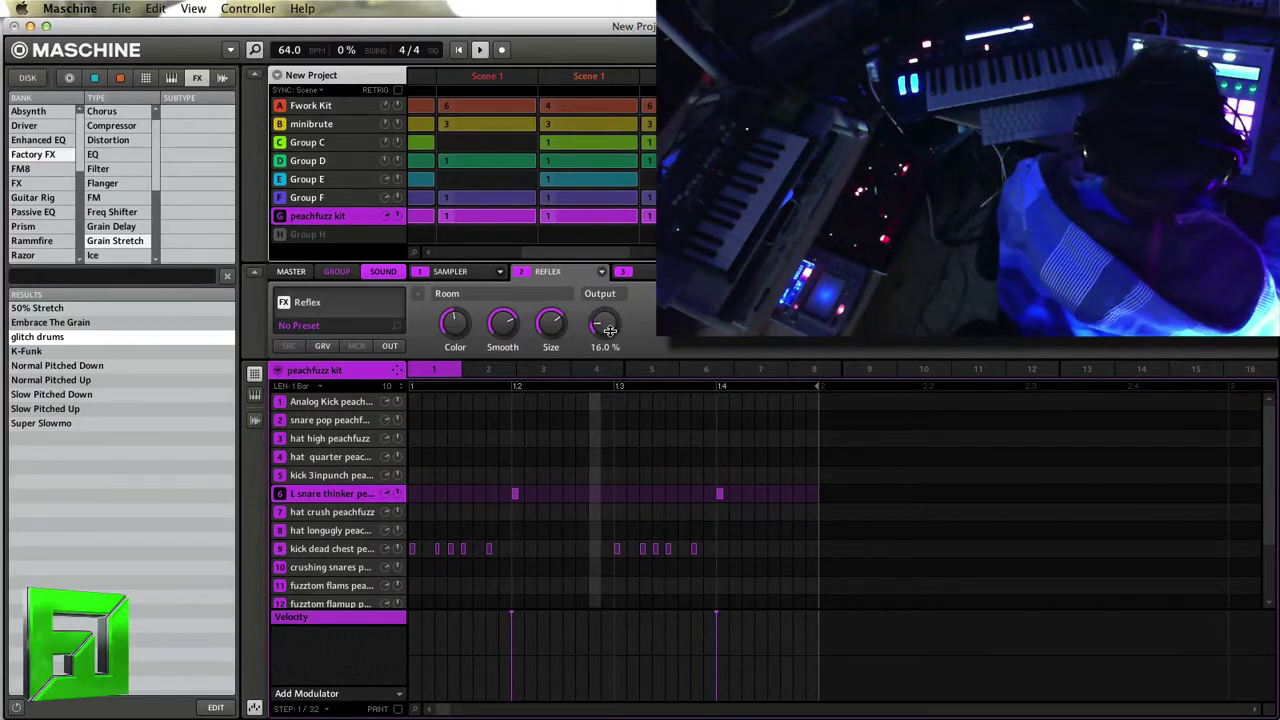
pyautogui.moveTo(551, 336)
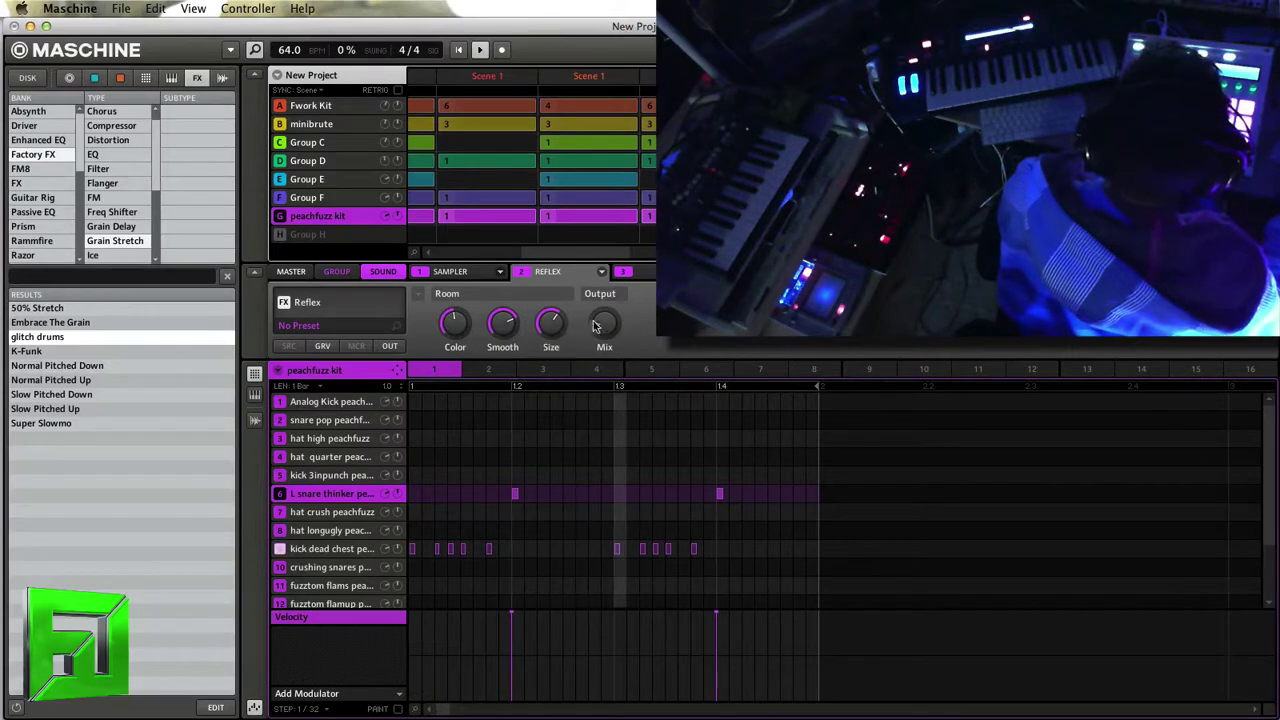
pyautogui.moveTo(605, 322); pyautogui.dragTo(608, 330)
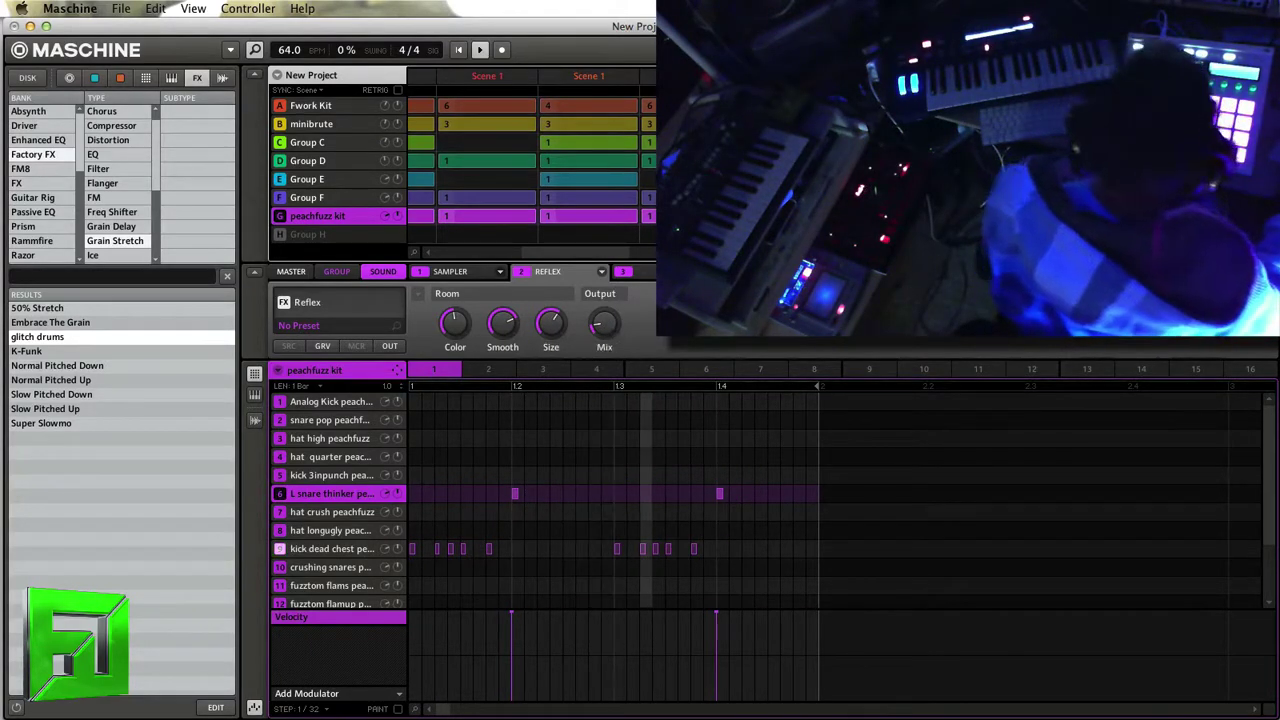
pyautogui.moveTo(610, 330); pyautogui.dragTo(605, 316)
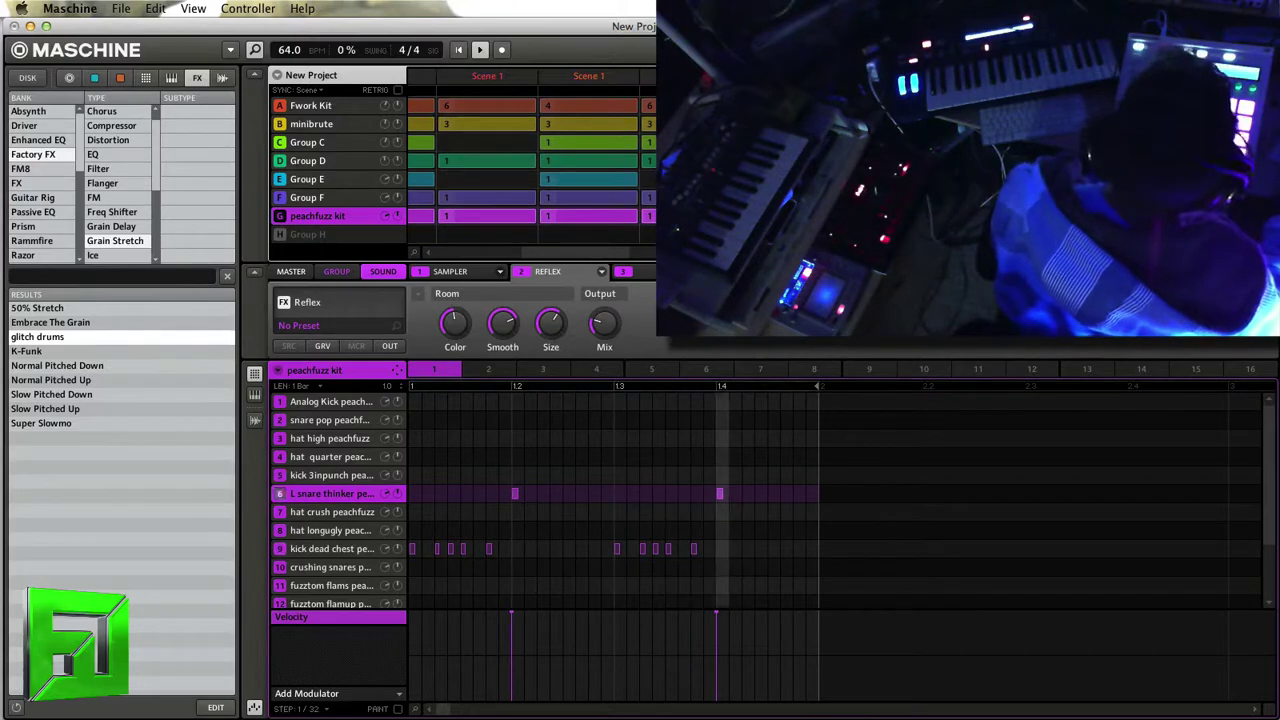
# Step: Record a second pattern for Group E's Kontakt sound and check its LPS Mangled Pop Elements 02 instrument
pyautogui.click(307, 197)
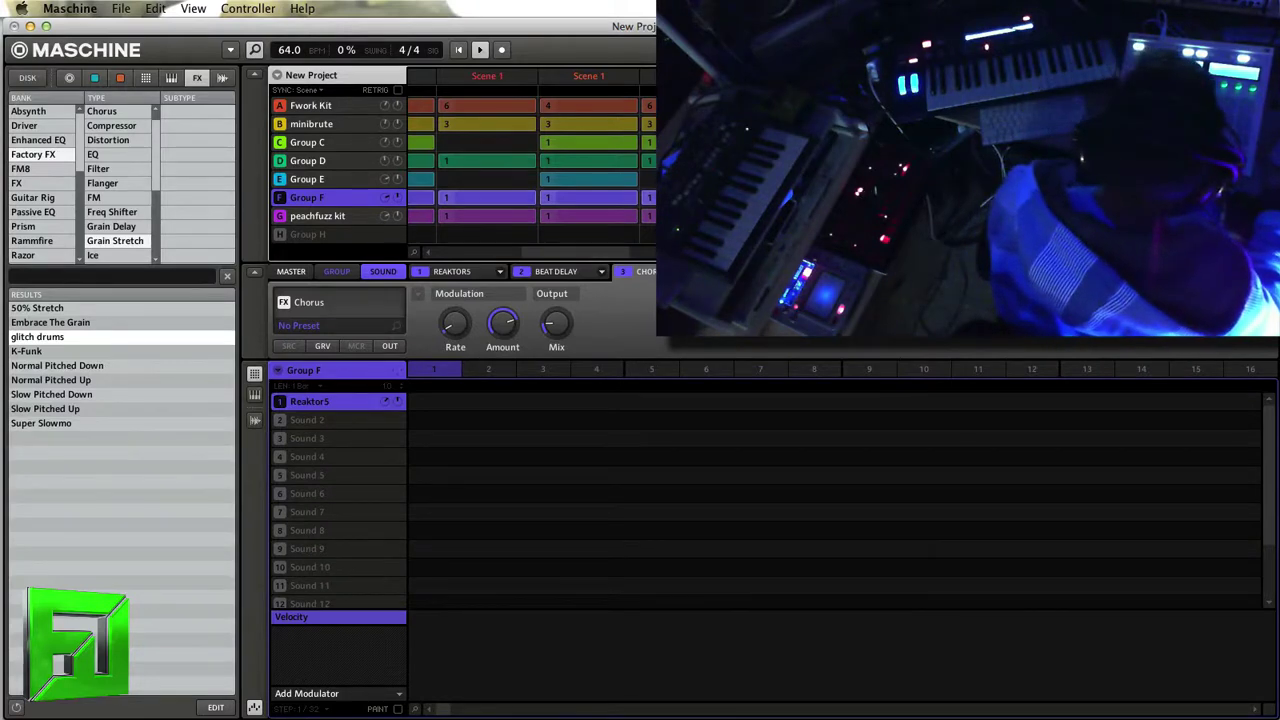
pyautogui.click(300, 181)
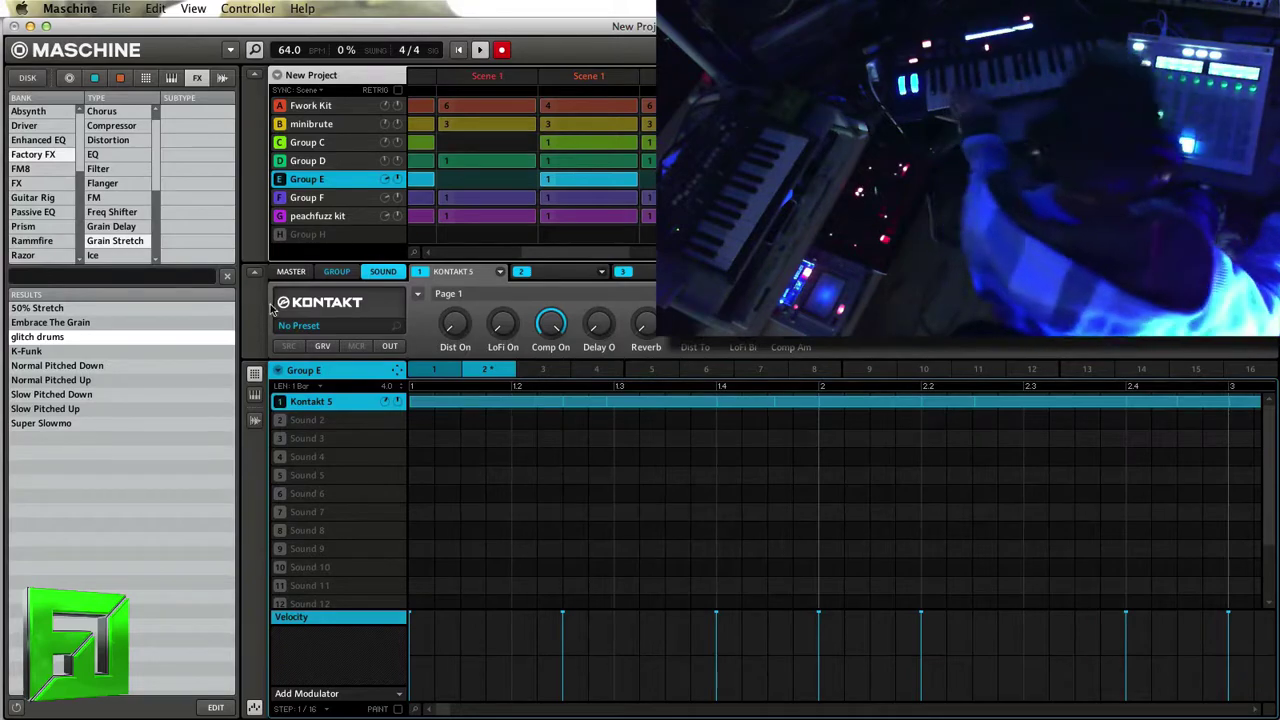
pyautogui.click(328, 310)
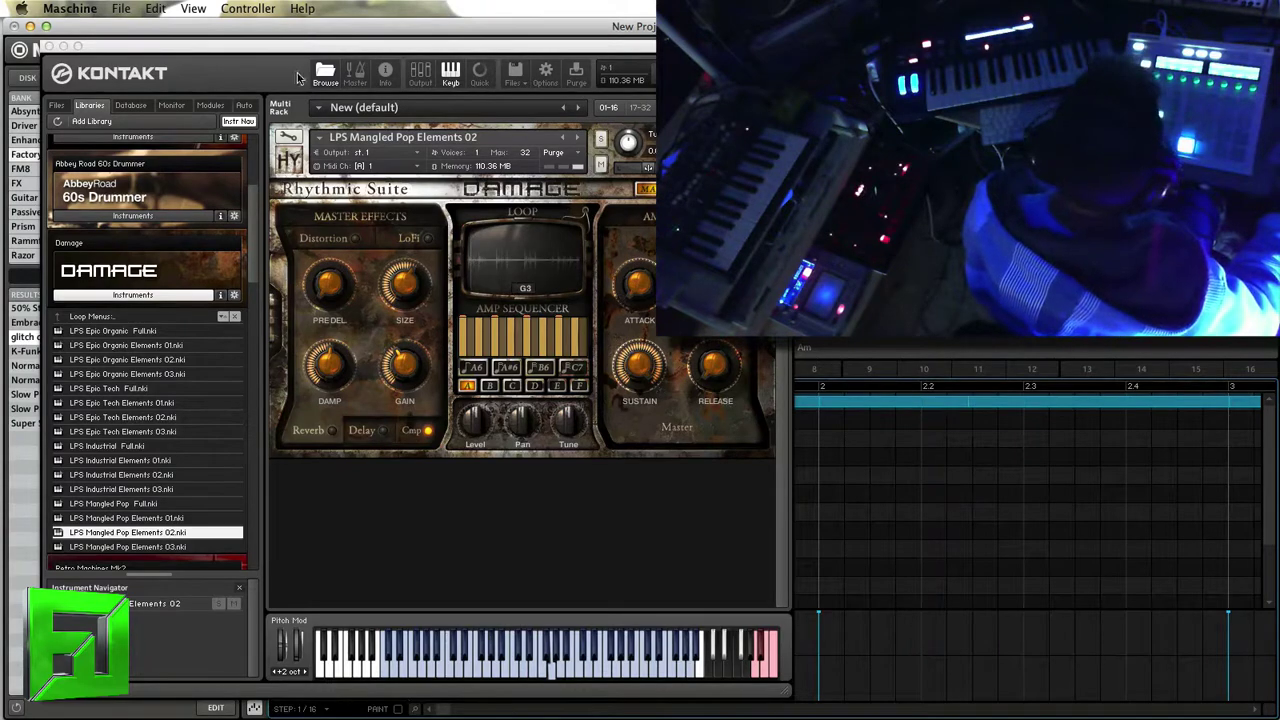
pyautogui.click(48, 47)
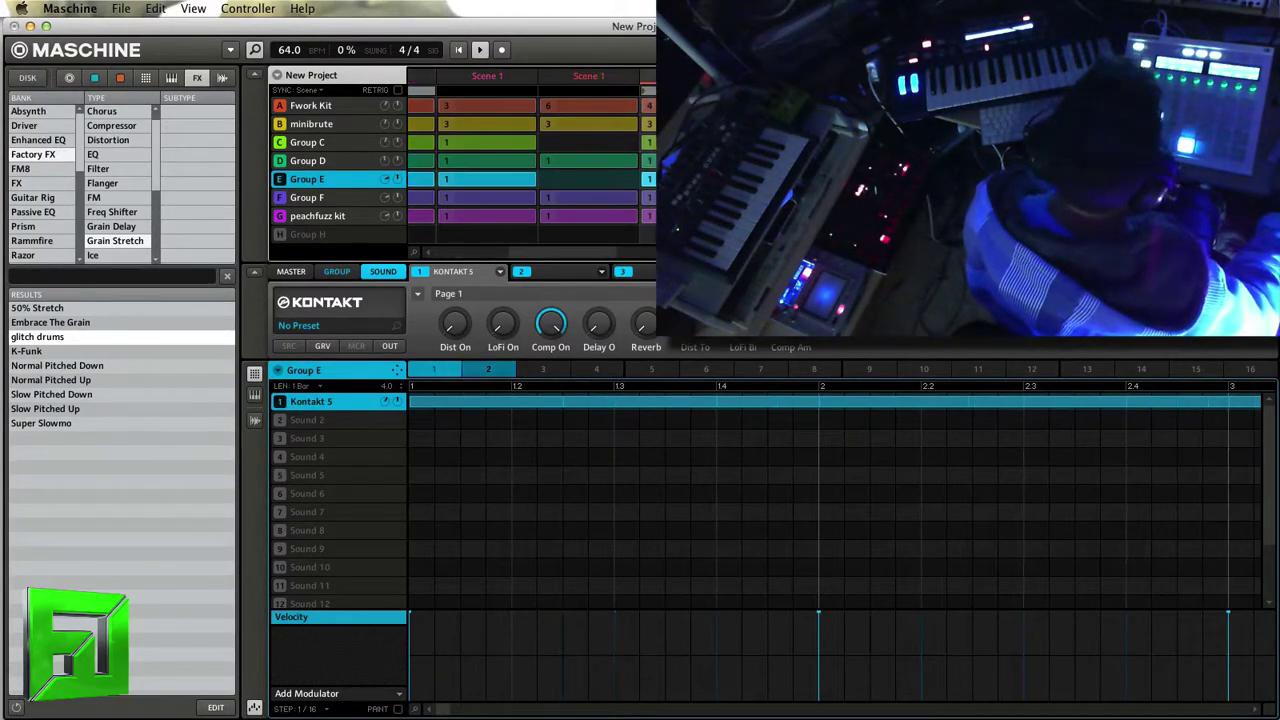
# Step: Assign Group E's pattern 2 to the scene being edited
pyautogui.click(480, 370)
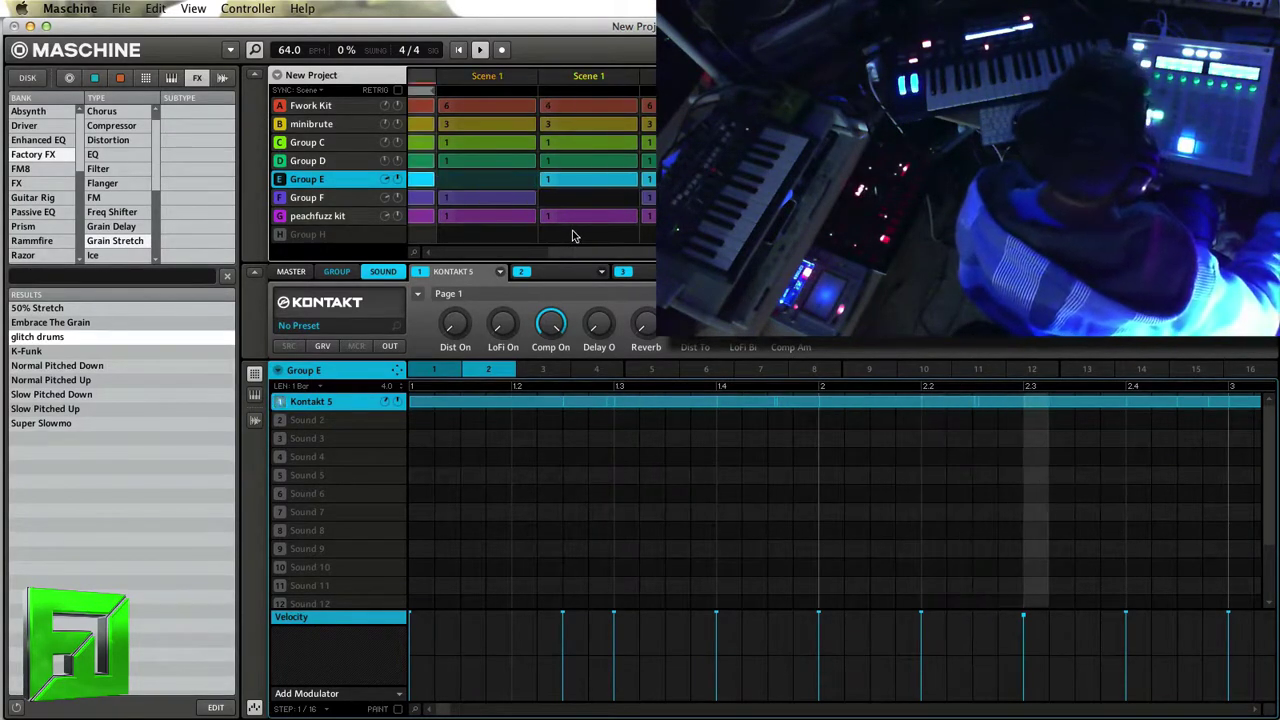
# Step: Load Forever Alone and Depressed.wav from the Desktop into the first sound of the empty Group H
pyautogui.click(290, 236)
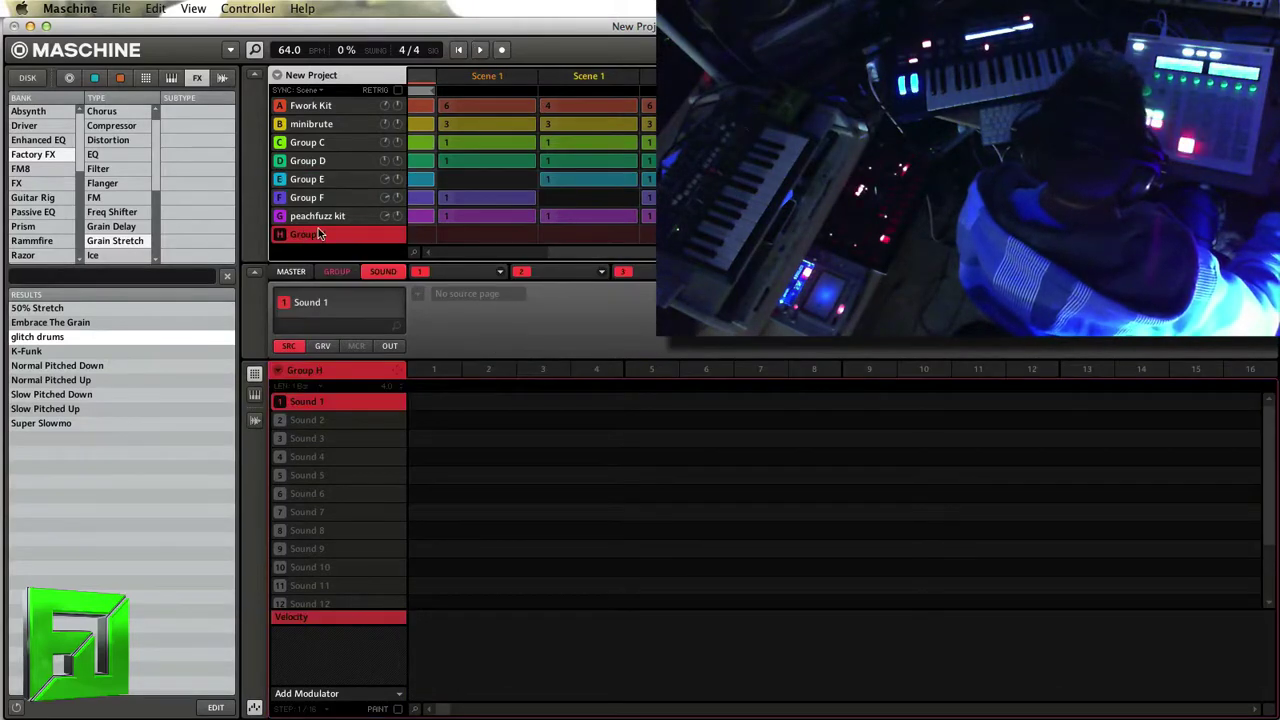
pyautogui.click(27, 78)
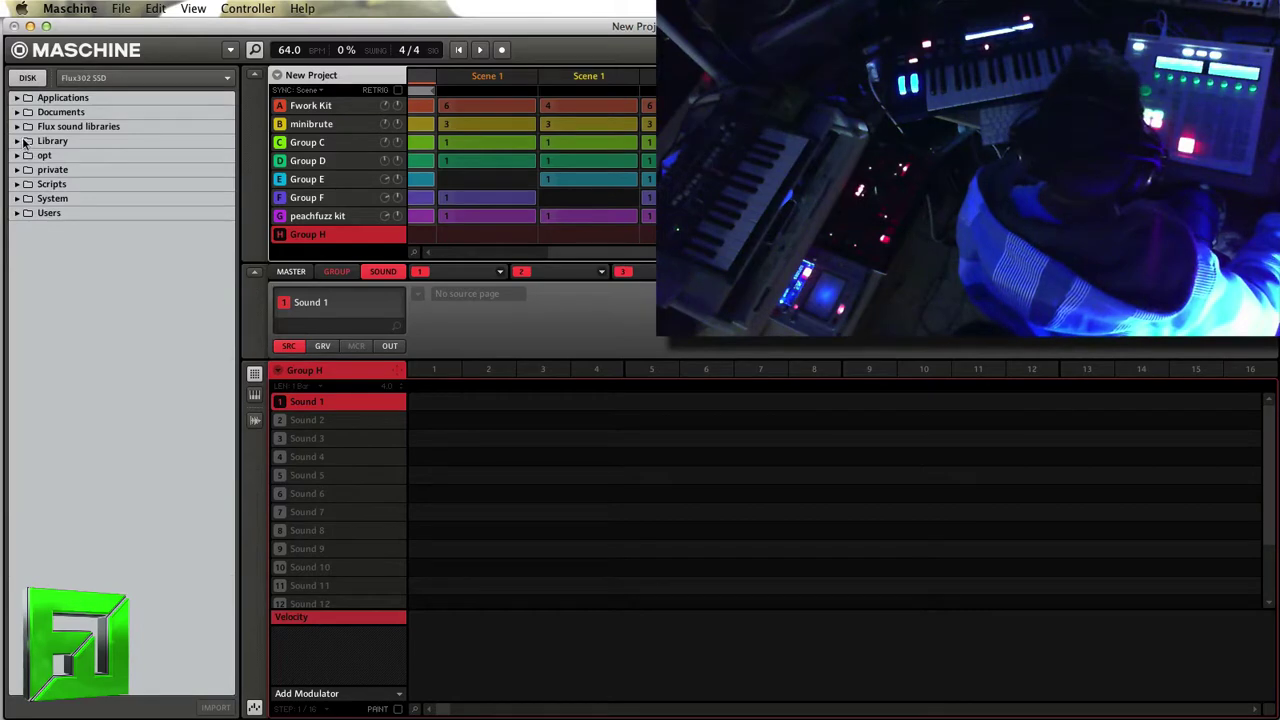
pyautogui.click(71, 80)
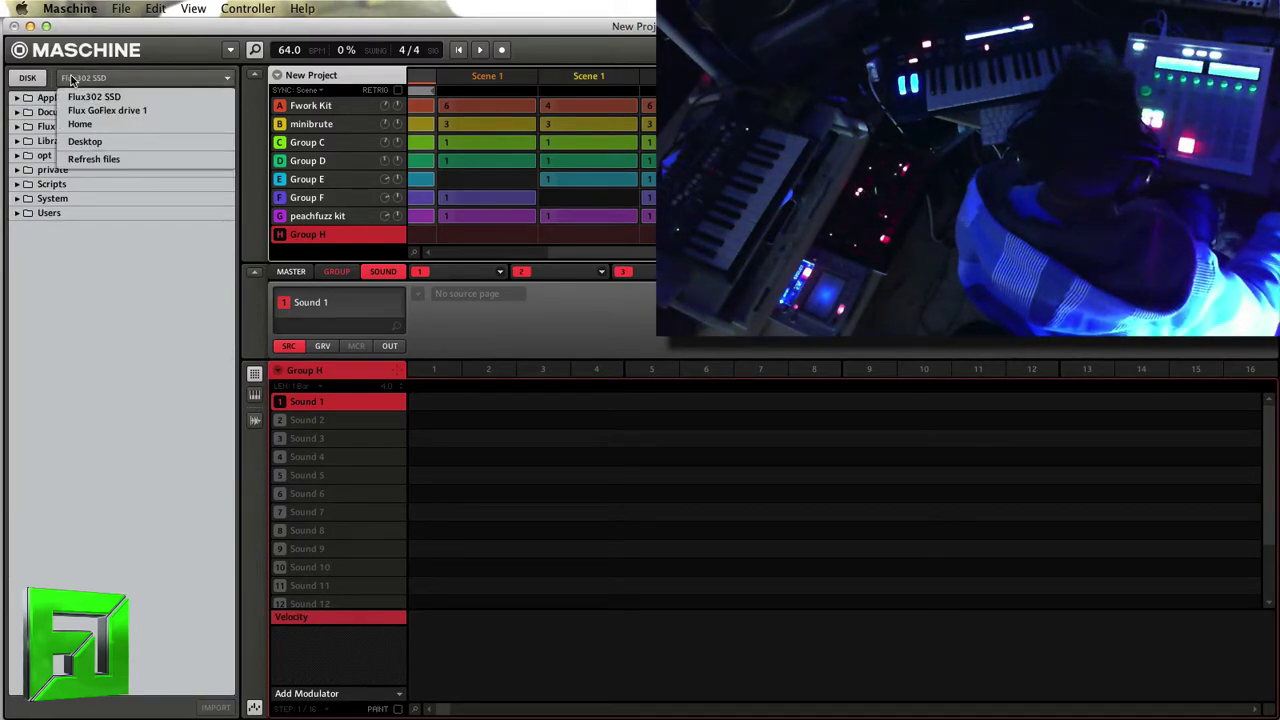
pyautogui.click(78, 141)
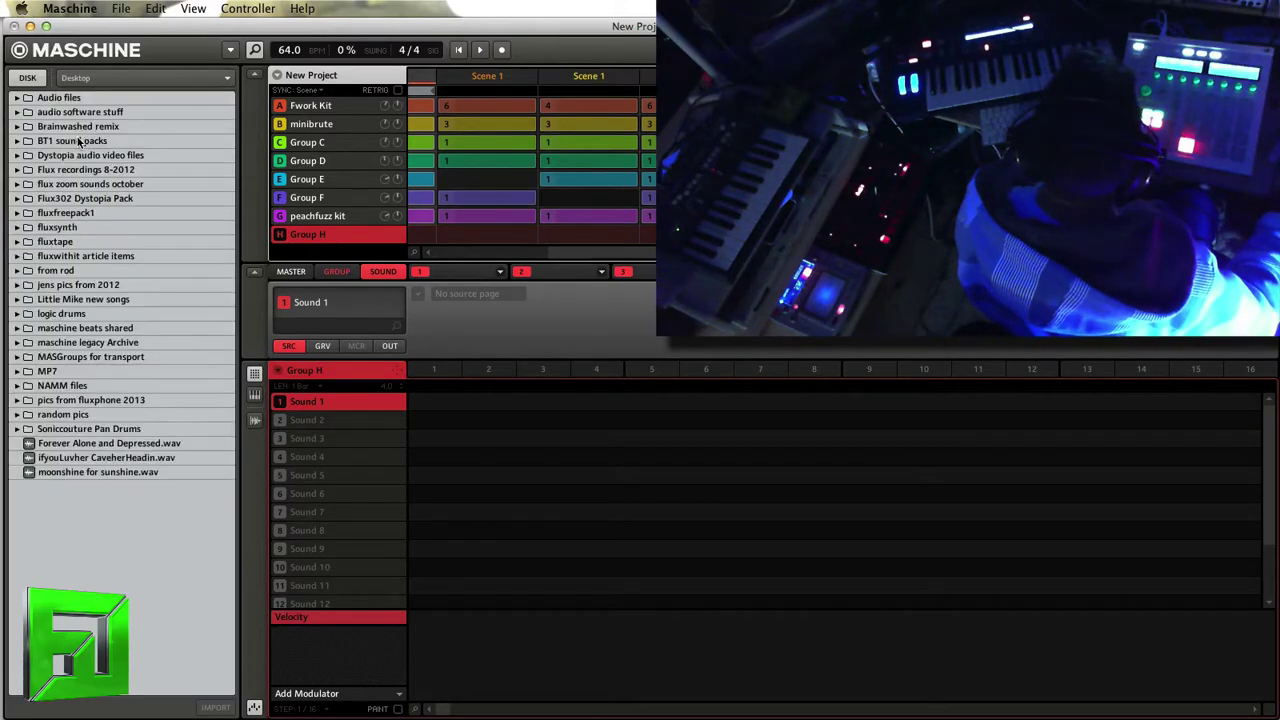
pyautogui.click(70, 445)
pyautogui.moveTo(70, 445); pyautogui.dragTo(318, 399)
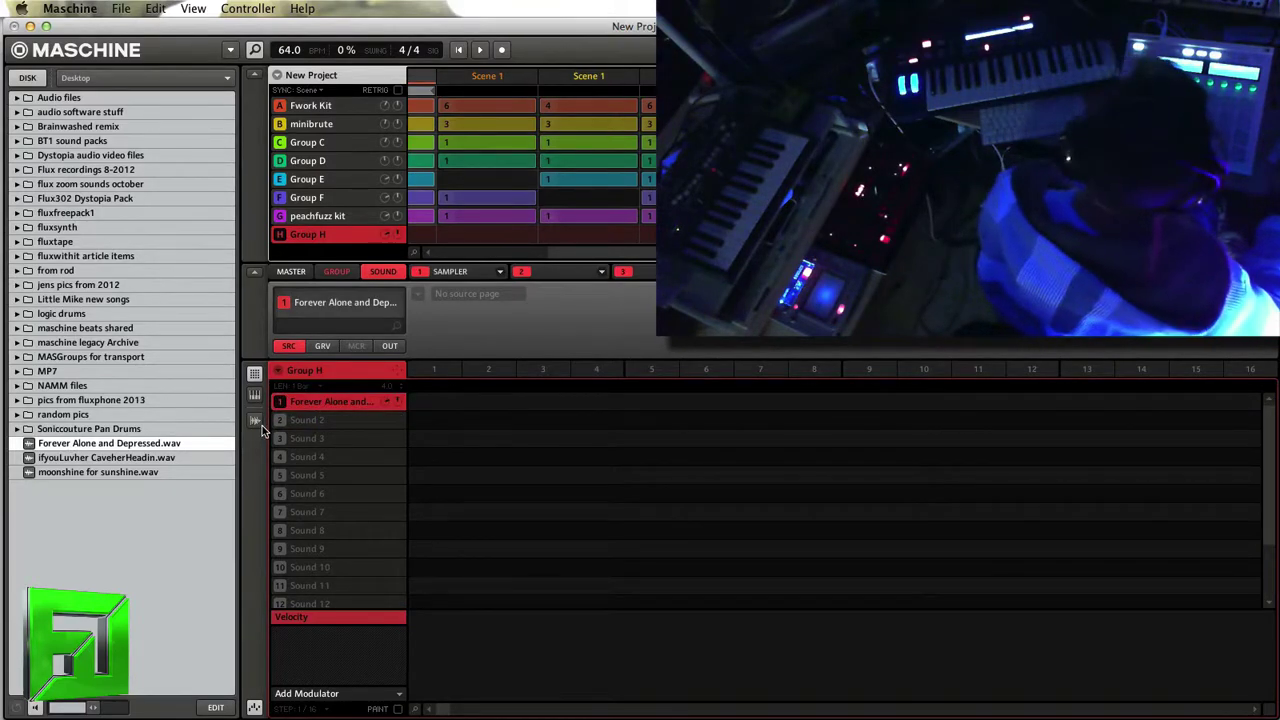
# Step: Hide the browser and spread trimmed sections of the Forever Alone and Depressed recording over Group H's sounds 1 to 7
pyautogui.click(253, 53)
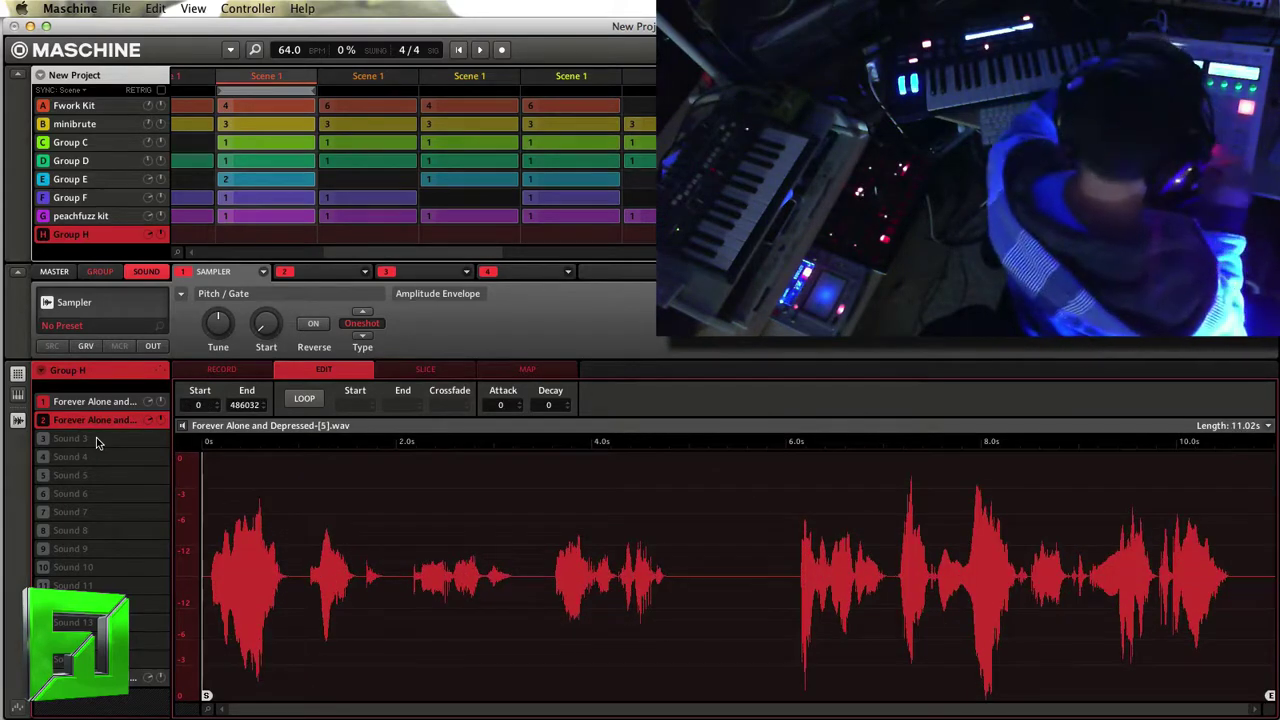
pyautogui.click(97, 440)
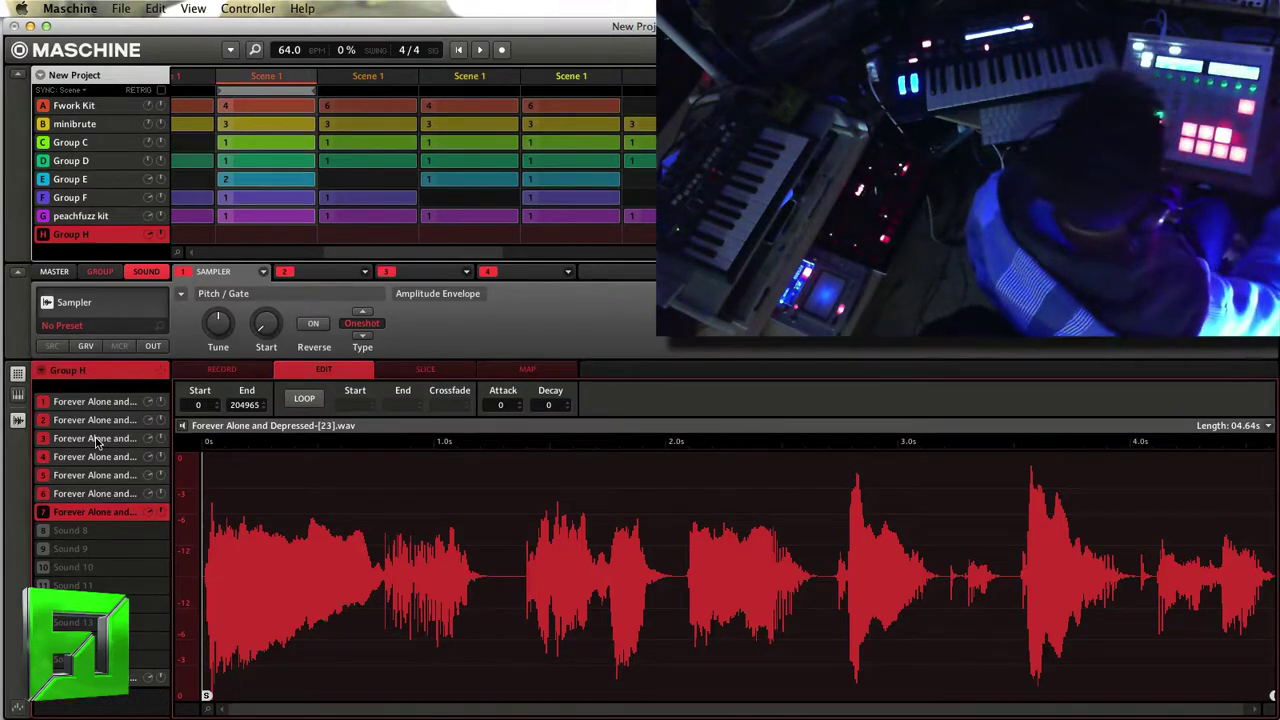
# Step: Insert the VST version of the Etch plug-in as the first group effect on Group H
pyautogui.click(100, 273)
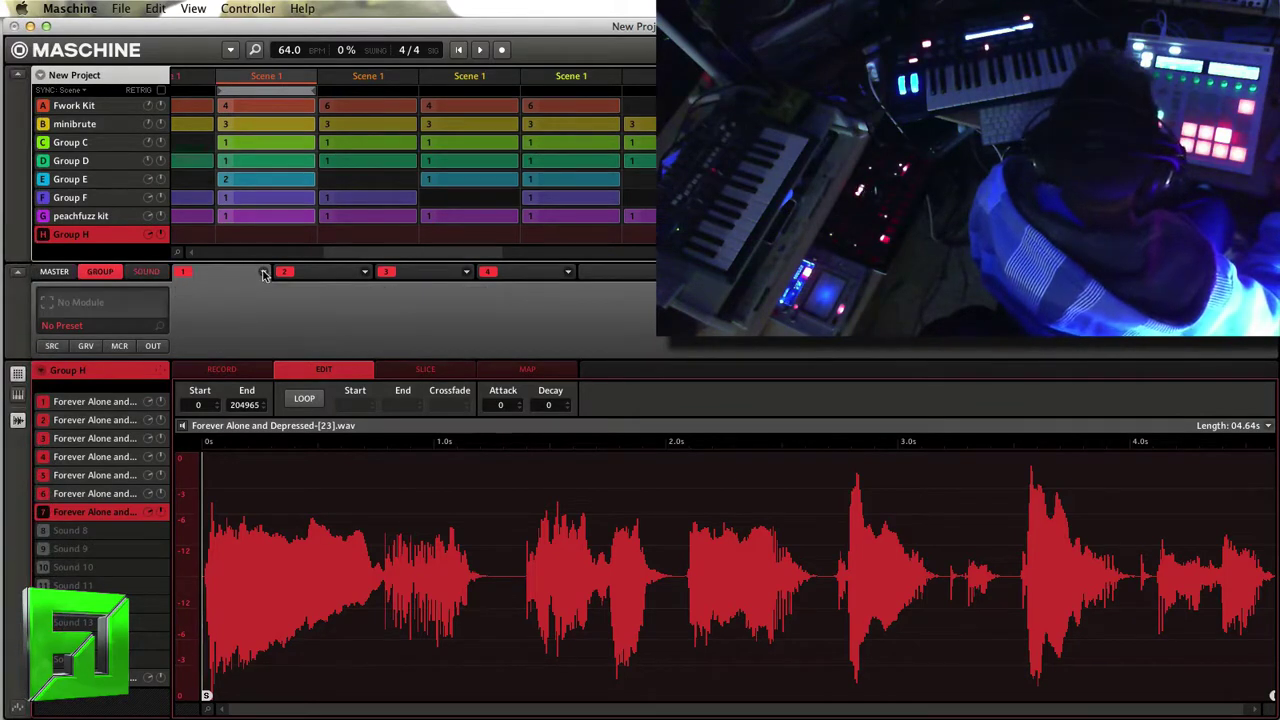
pyautogui.click(263, 274)
pyautogui.moveTo(252, 648)
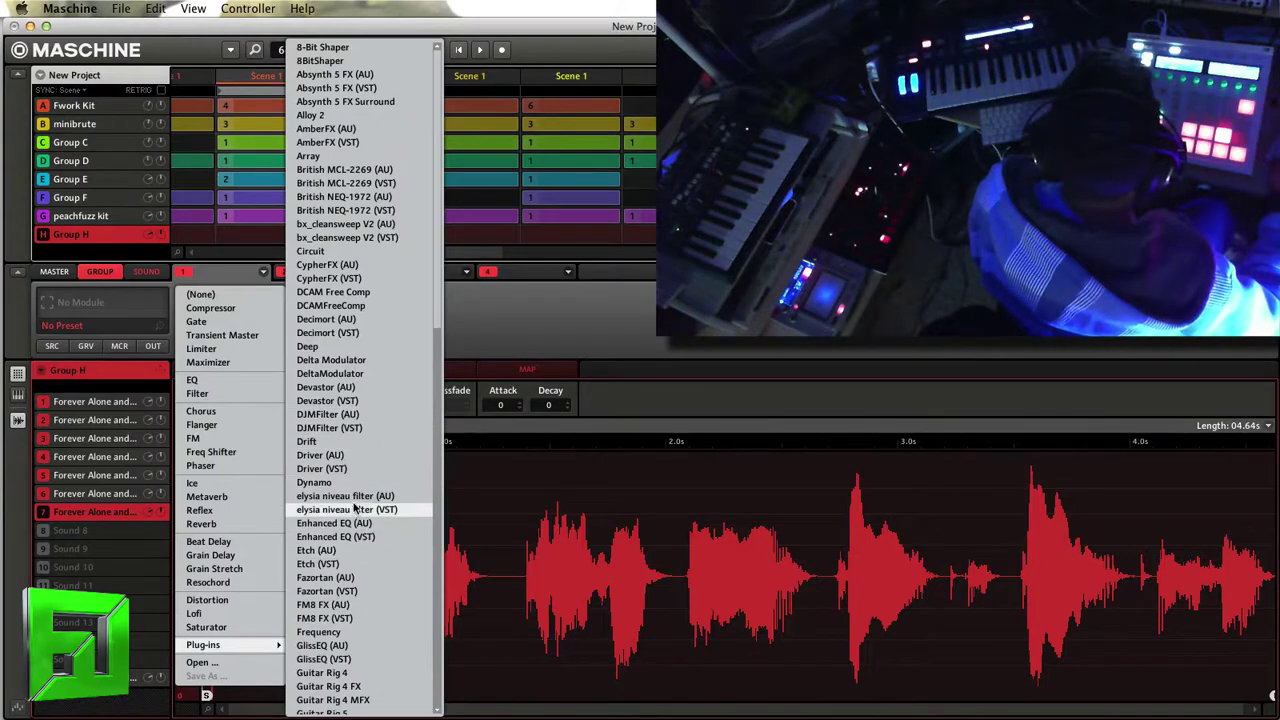
pyautogui.click(350, 566)
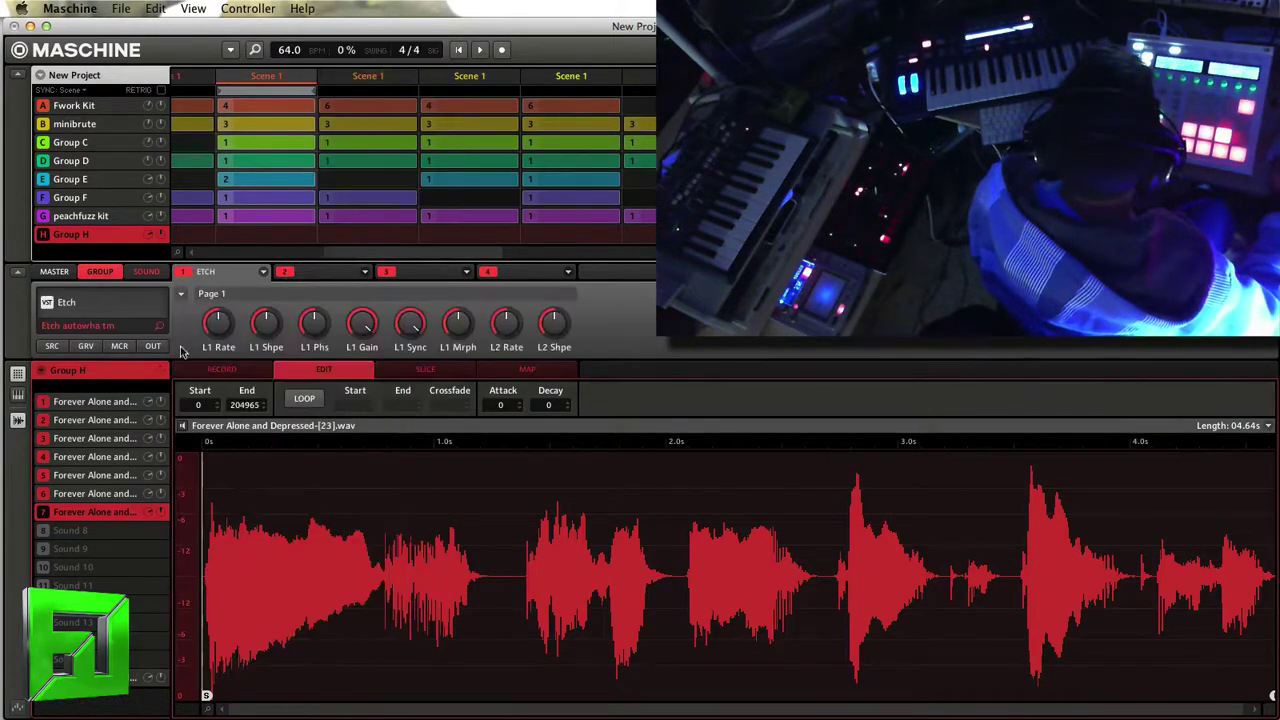
# Step: Load Etch's Basic Band Pass TM preset and lower the Filter 1 frequency to about 1.25 kHz, then close the plug-in window
pyautogui.click(115, 308)
pyautogui.click(265, 69)
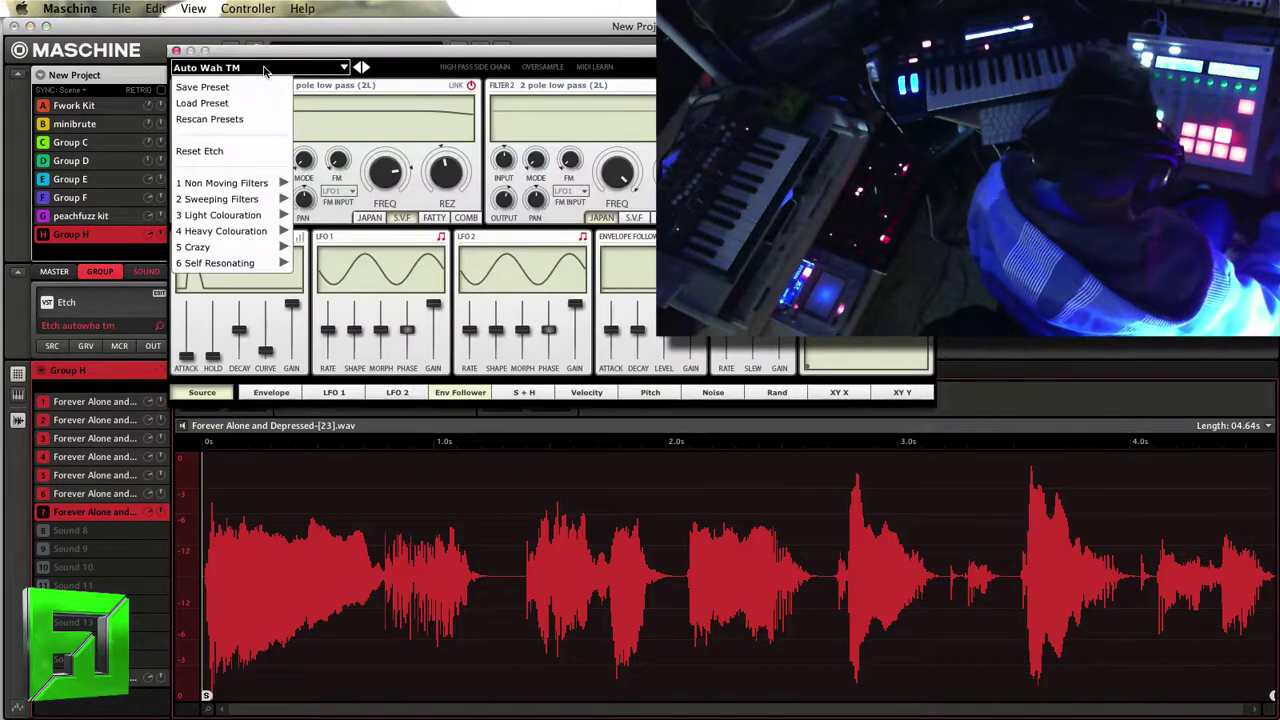
pyautogui.moveTo(232, 187)
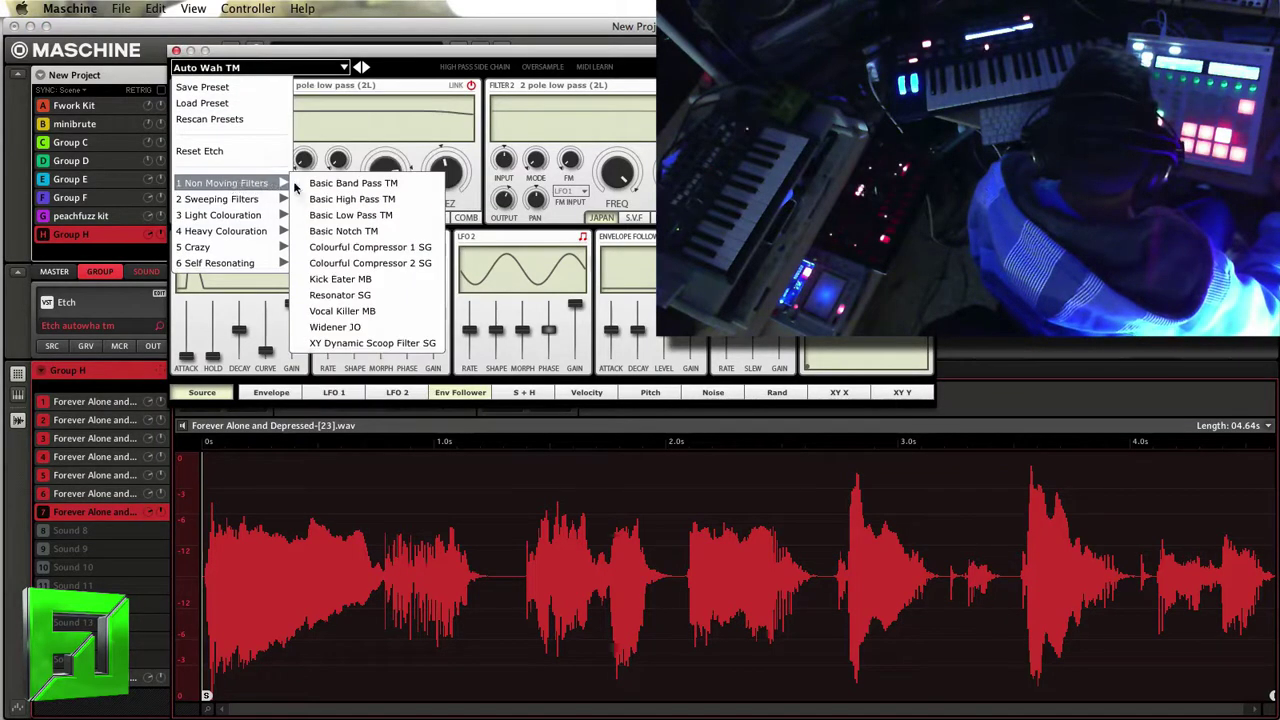
pyautogui.click(338, 186)
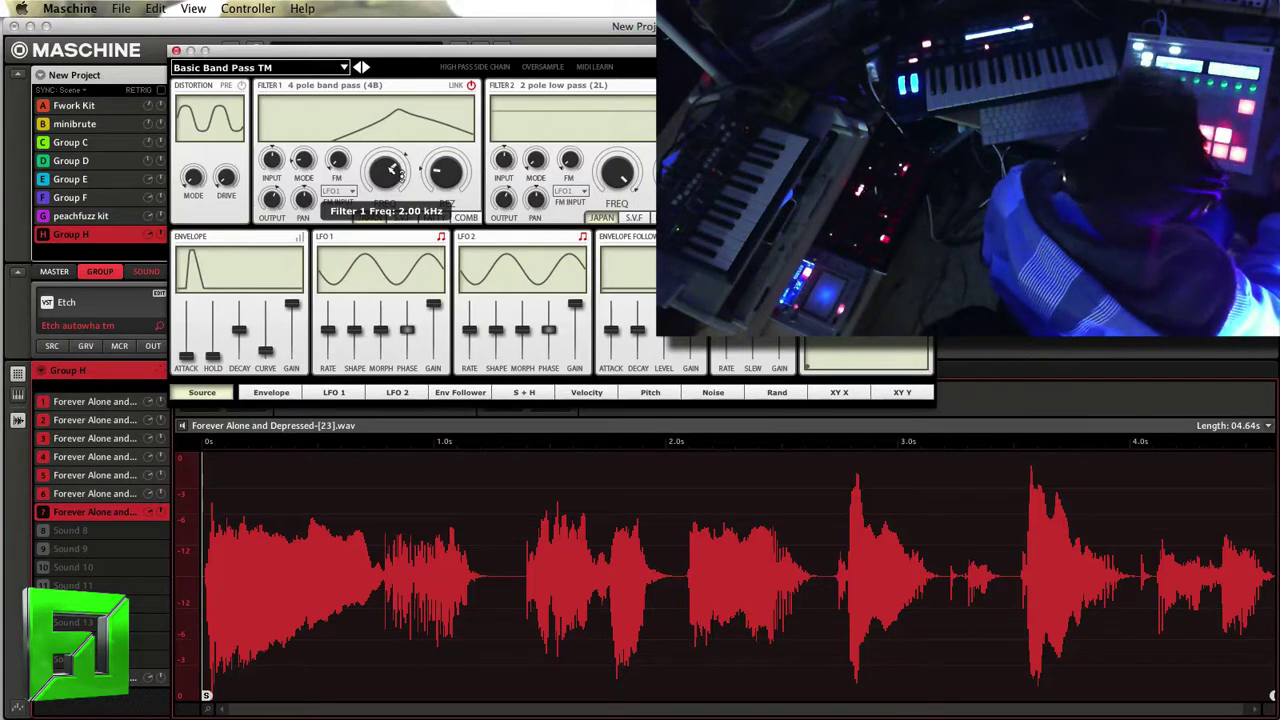
pyautogui.moveTo(400, 175); pyautogui.dragTo(392, 190)
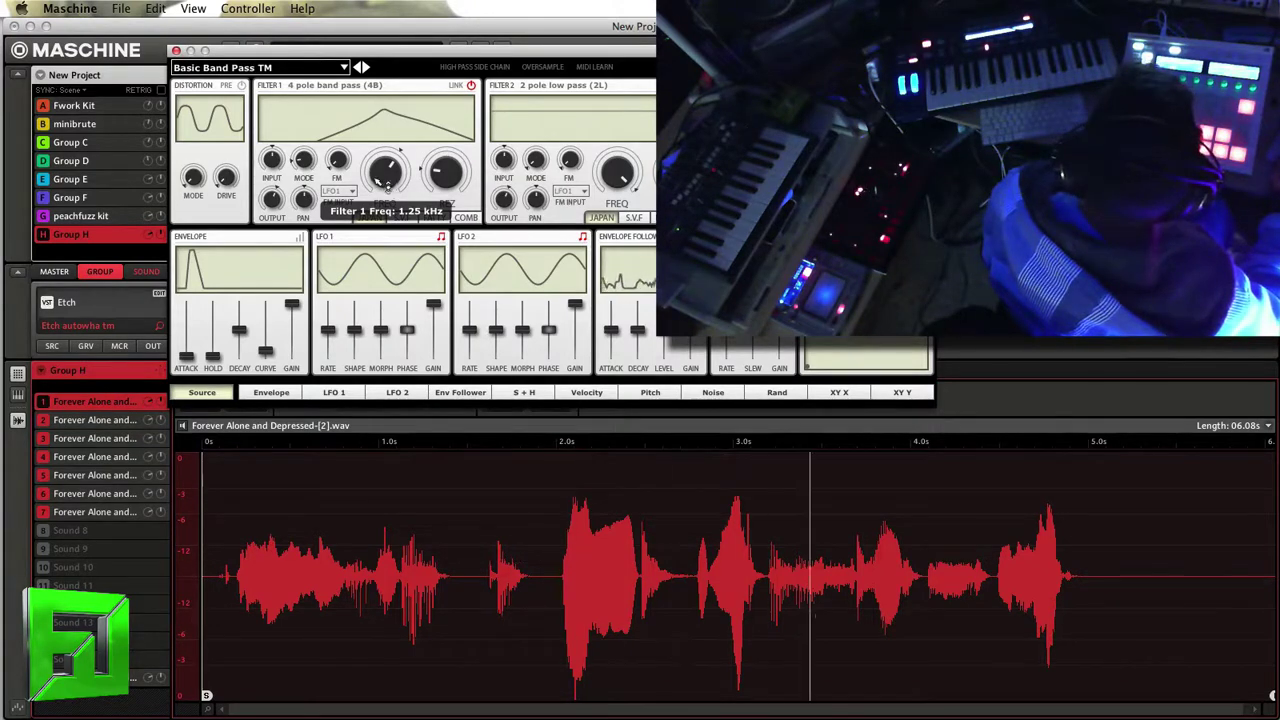
pyautogui.moveTo(392, 183)
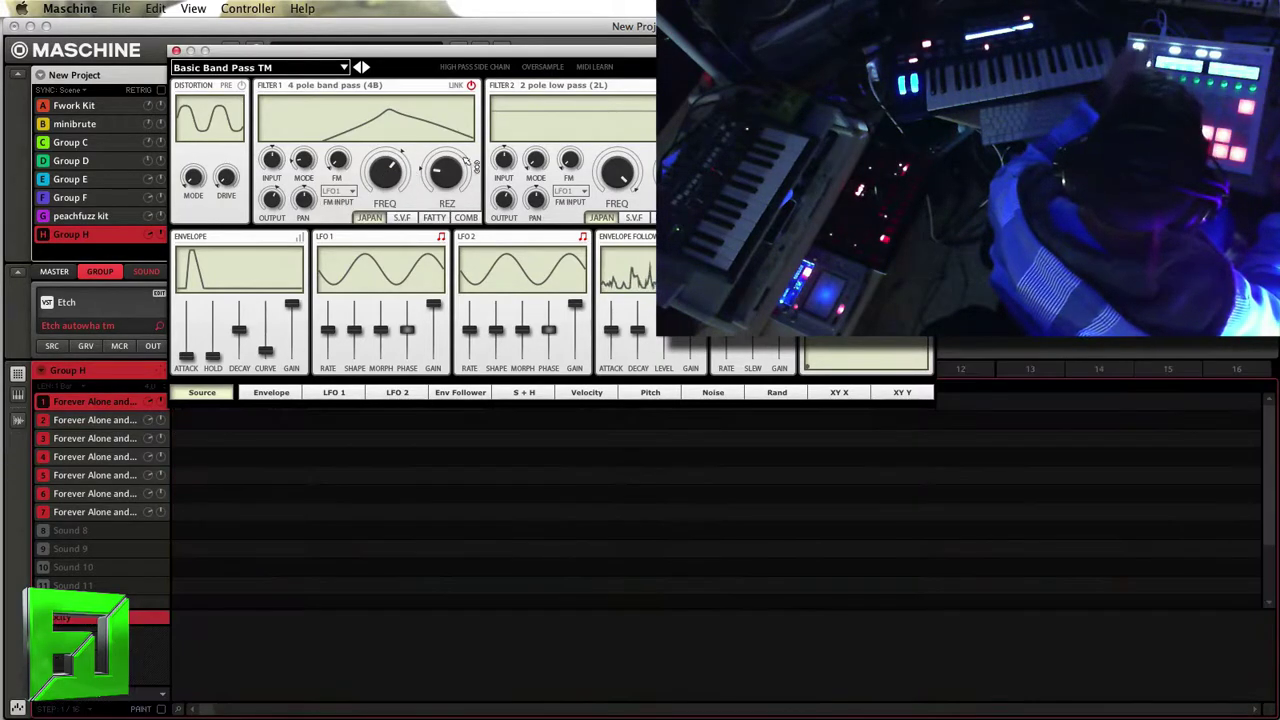
pyautogui.click(176, 50)
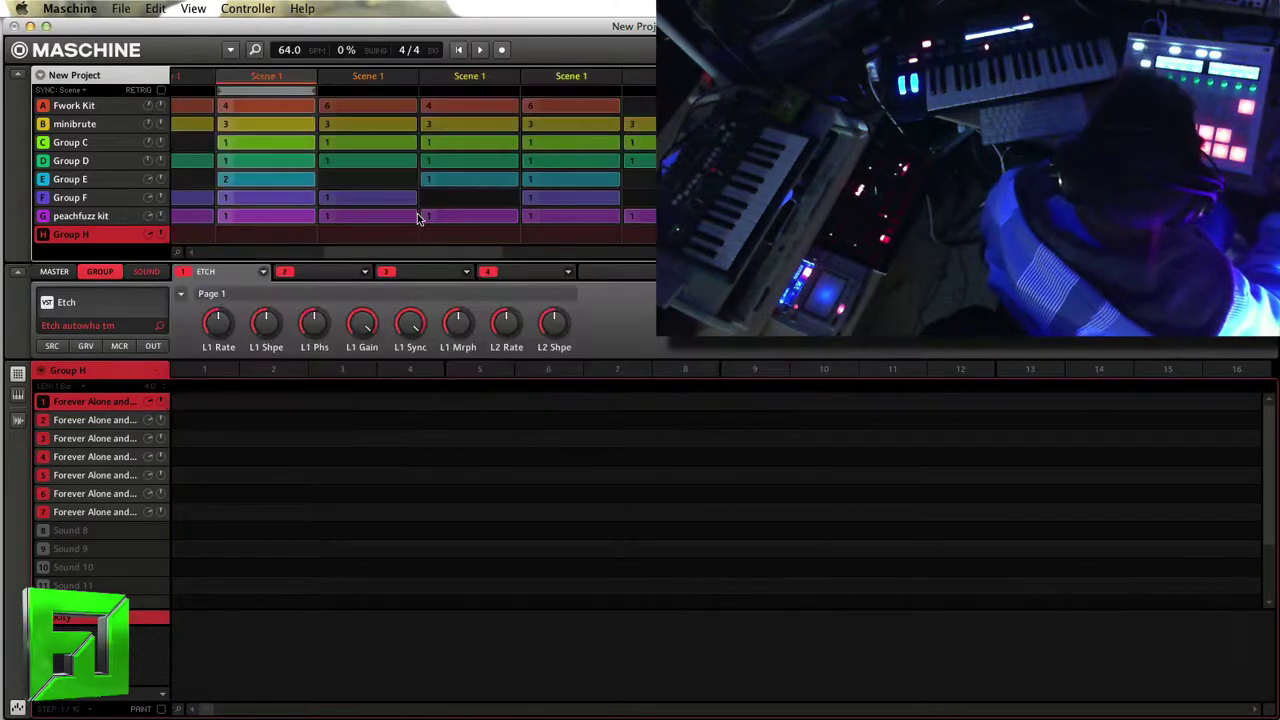
# Step: Add a Maximizer as the second group effect on Group H, after Etch
pyautogui.click(365, 272)
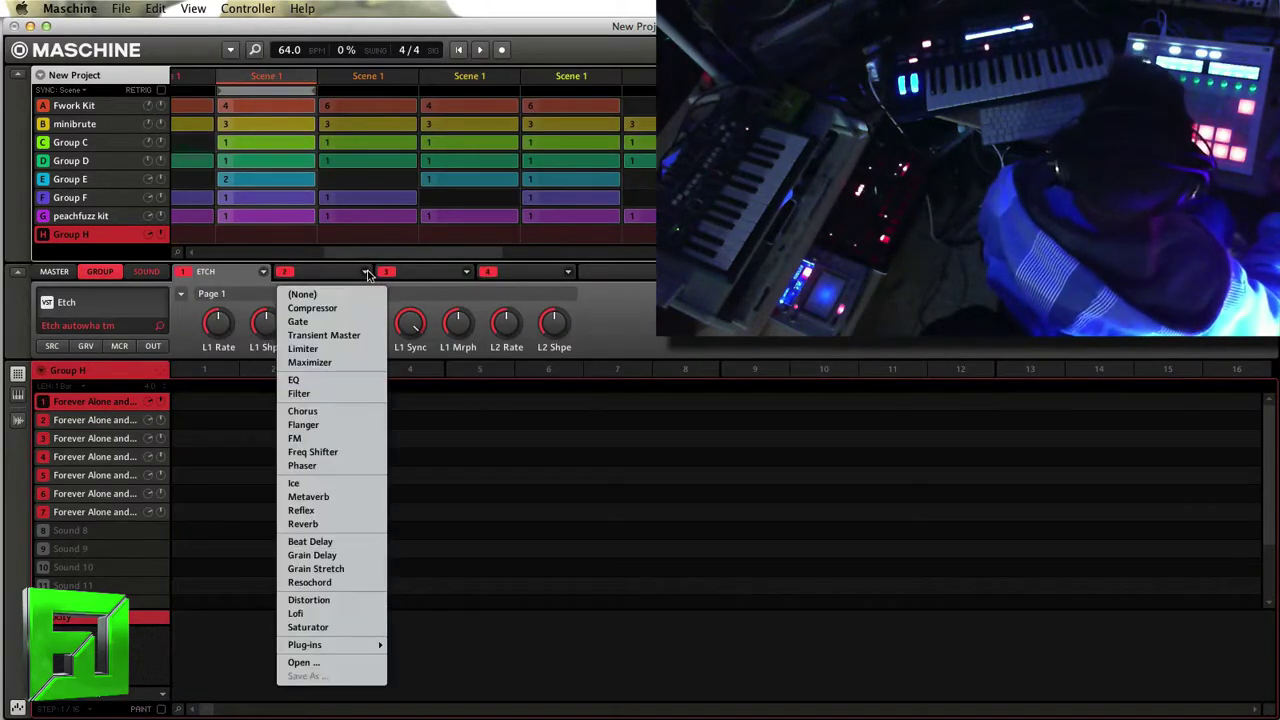
pyautogui.click(320, 362)
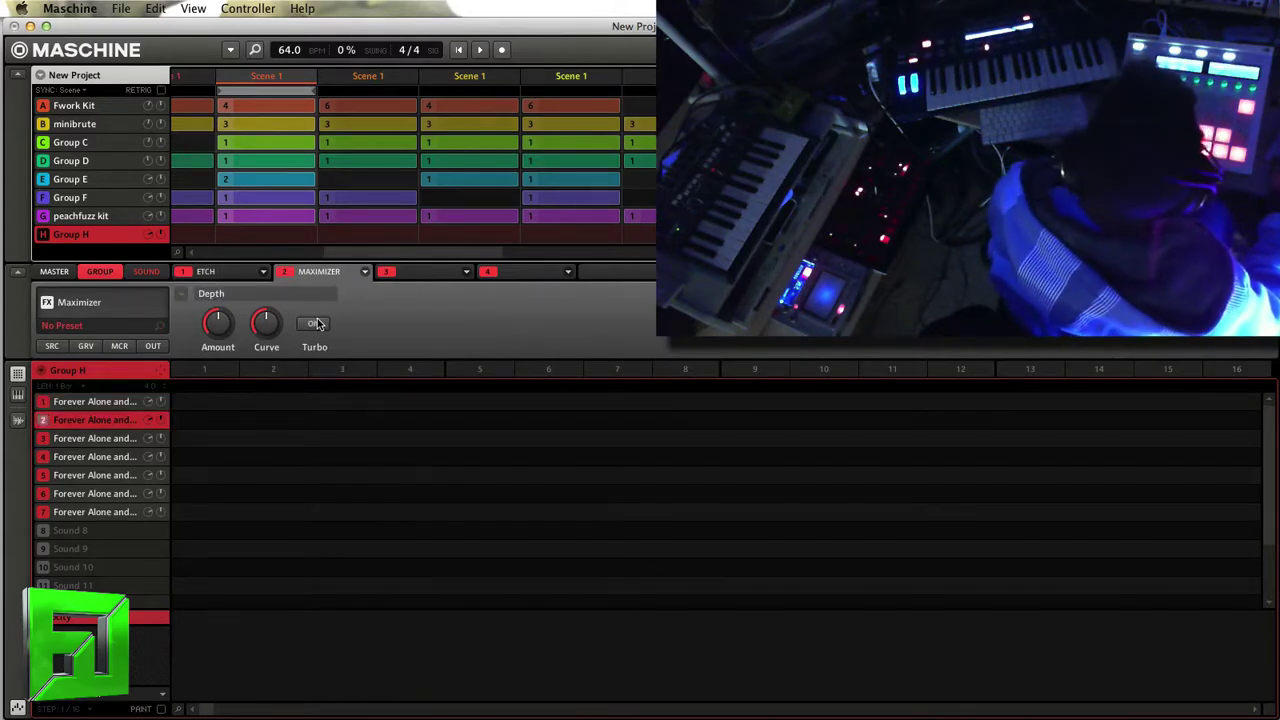
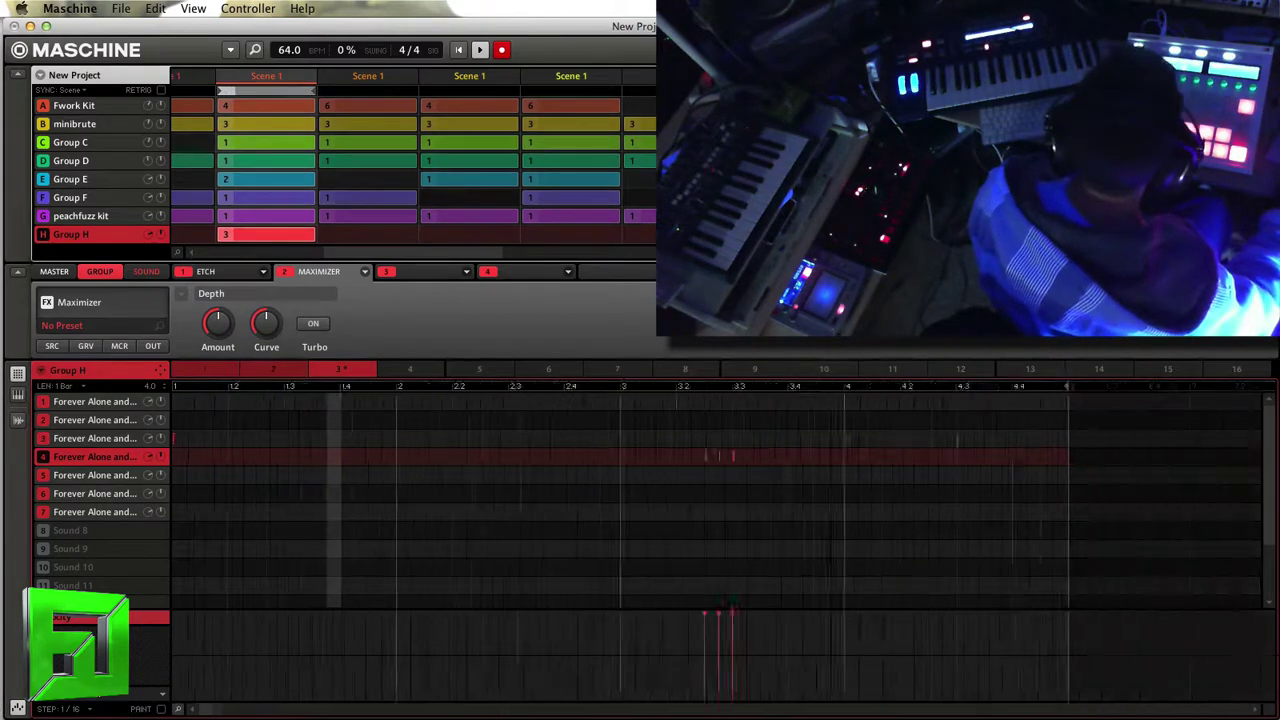
# Step: Clean up Group H's recorded vocal patterns by removing the stray sound 6 note in pattern 4 and lowering the last two velocities in pattern 5
pyautogui.moveTo(805, 478); pyautogui.dragTo(637, 420)
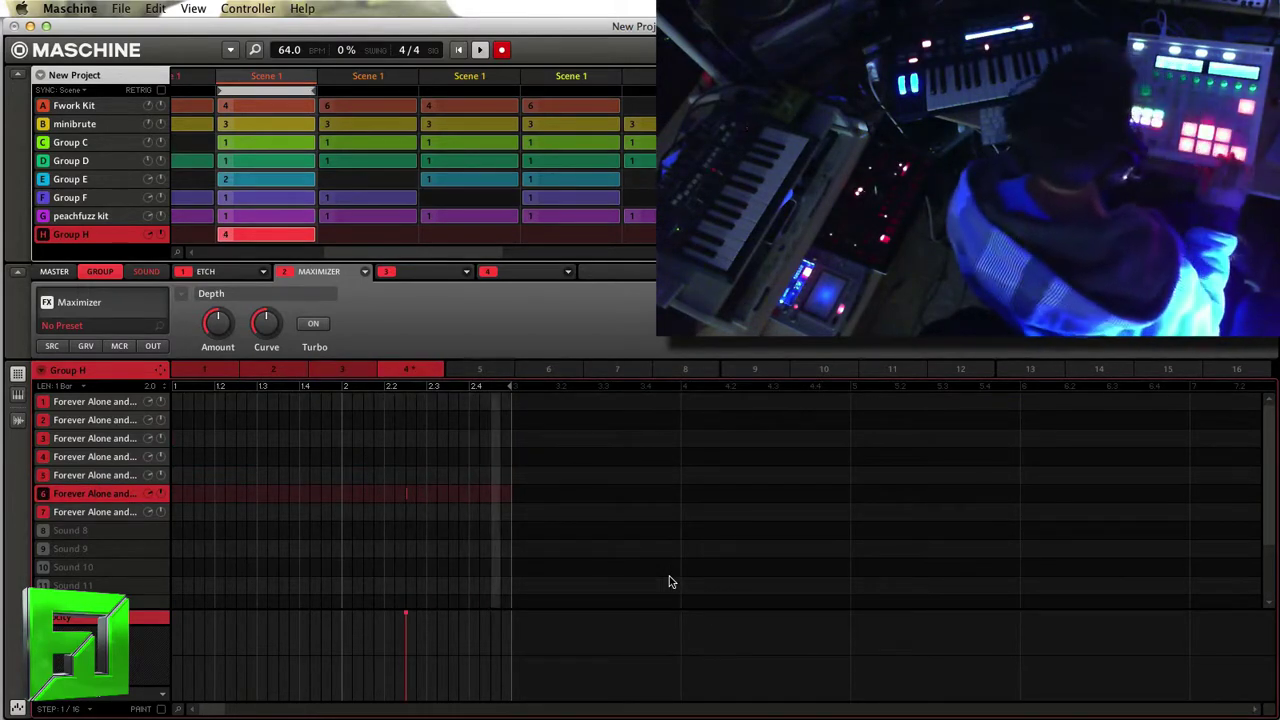
pyautogui.click(405, 495)
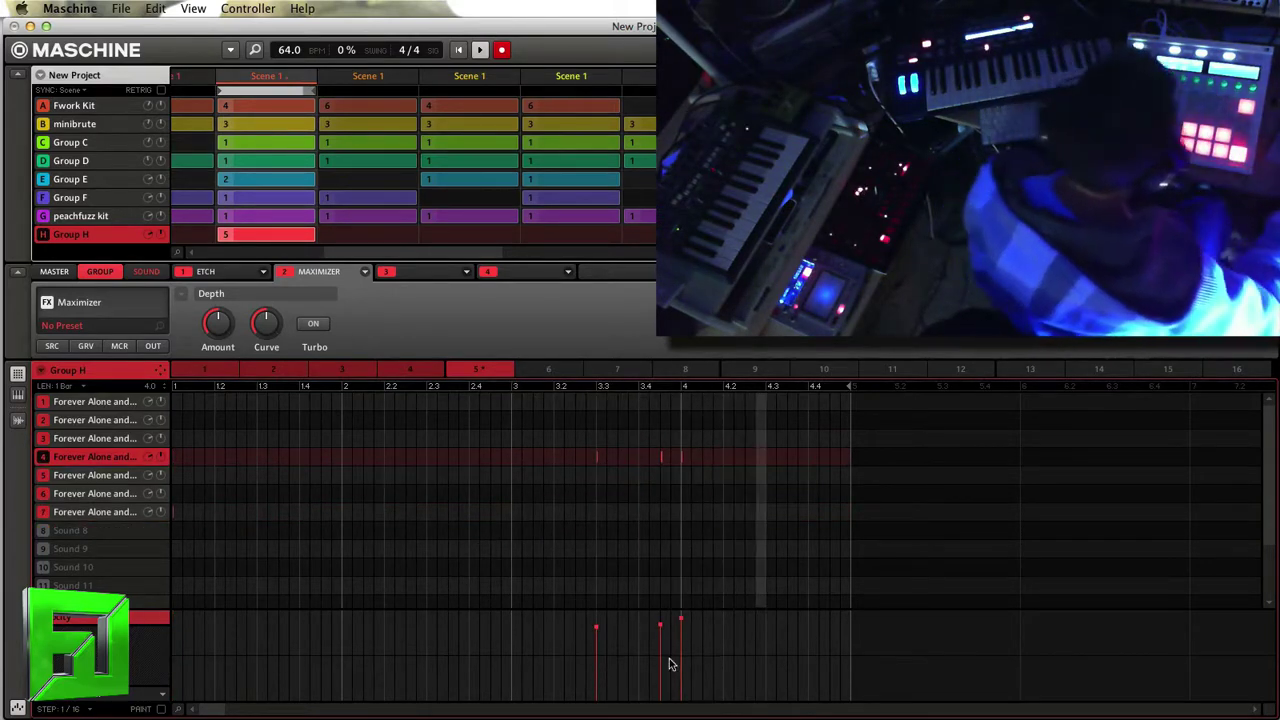
pyautogui.moveTo(680, 617); pyautogui.dragTo(660, 640)
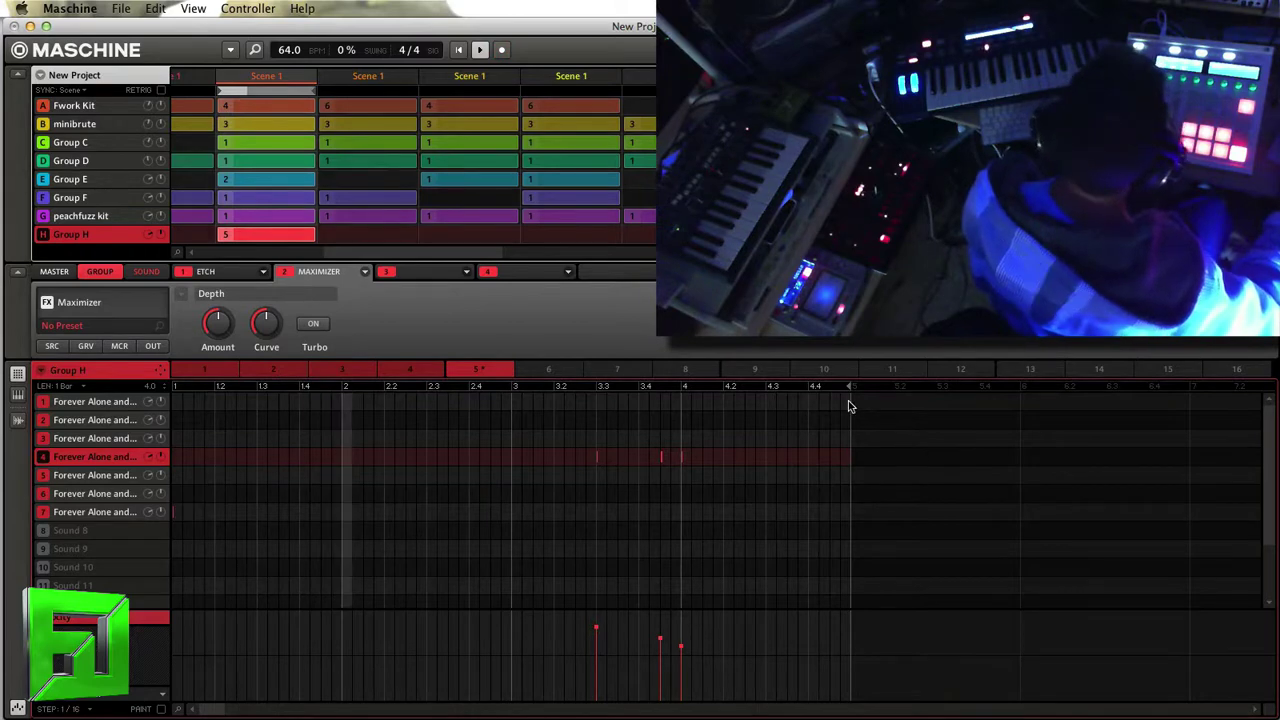
# Step: Place Group H's patterns 1, 2 and 3 in the second, fourth and fifth scenes of the arrangement
pyautogui.hscroll(-5, 338, 185)
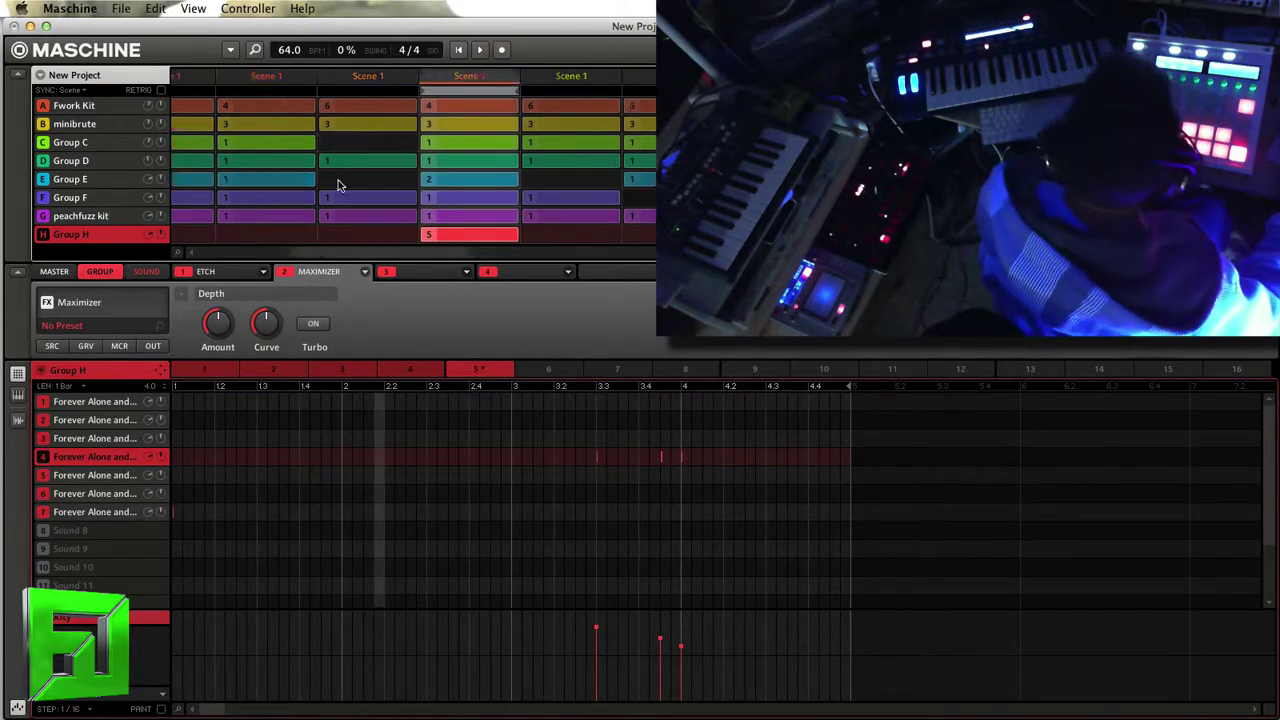
pyautogui.click(345, 232)
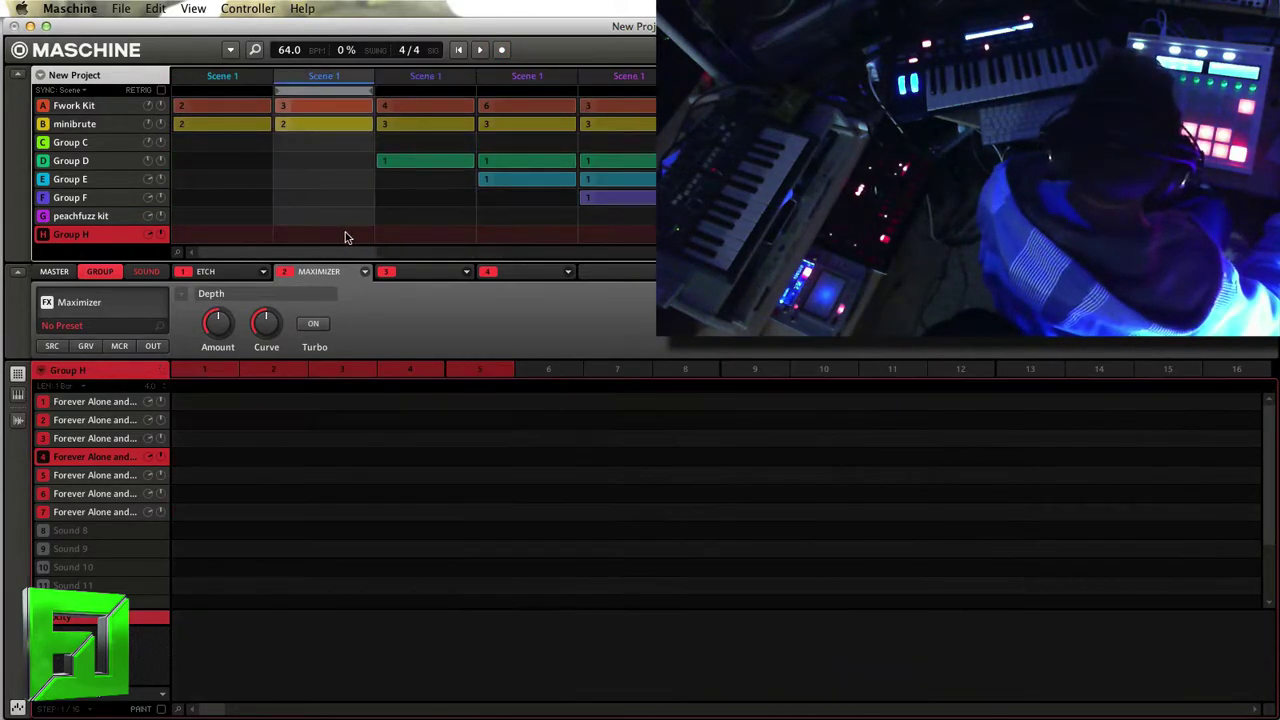
pyautogui.click(224, 372)
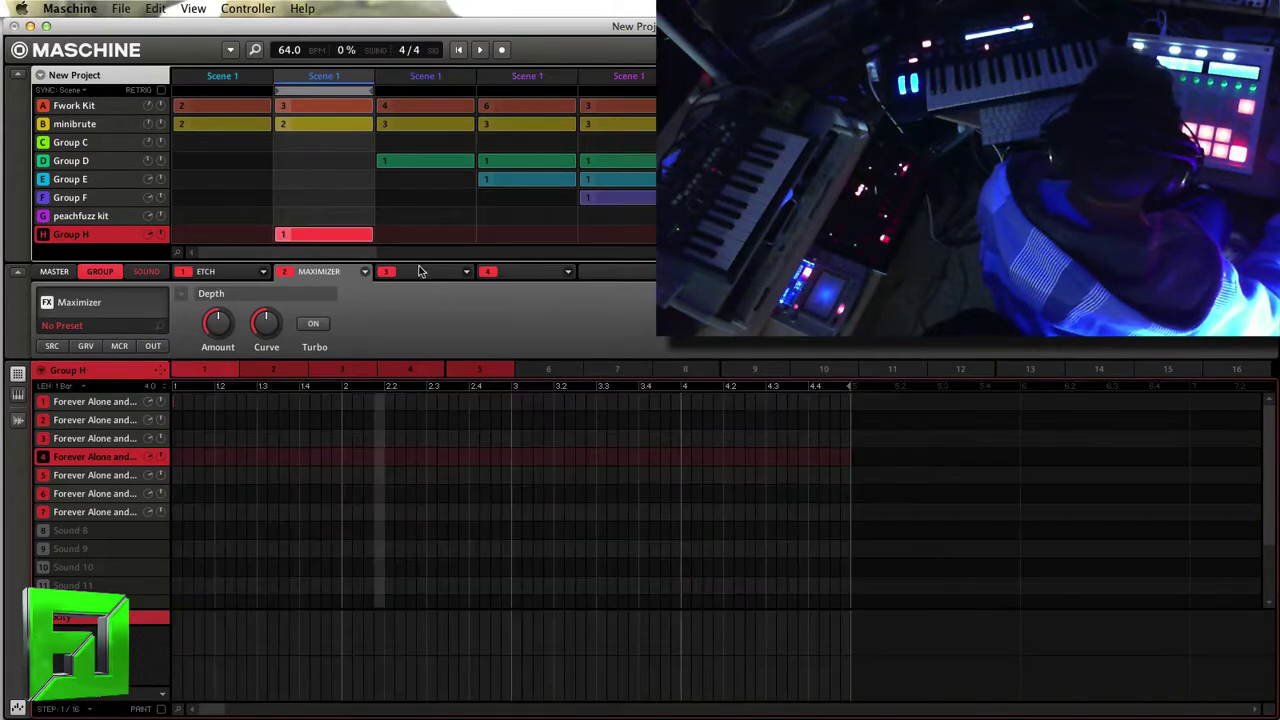
pyautogui.click(486, 237)
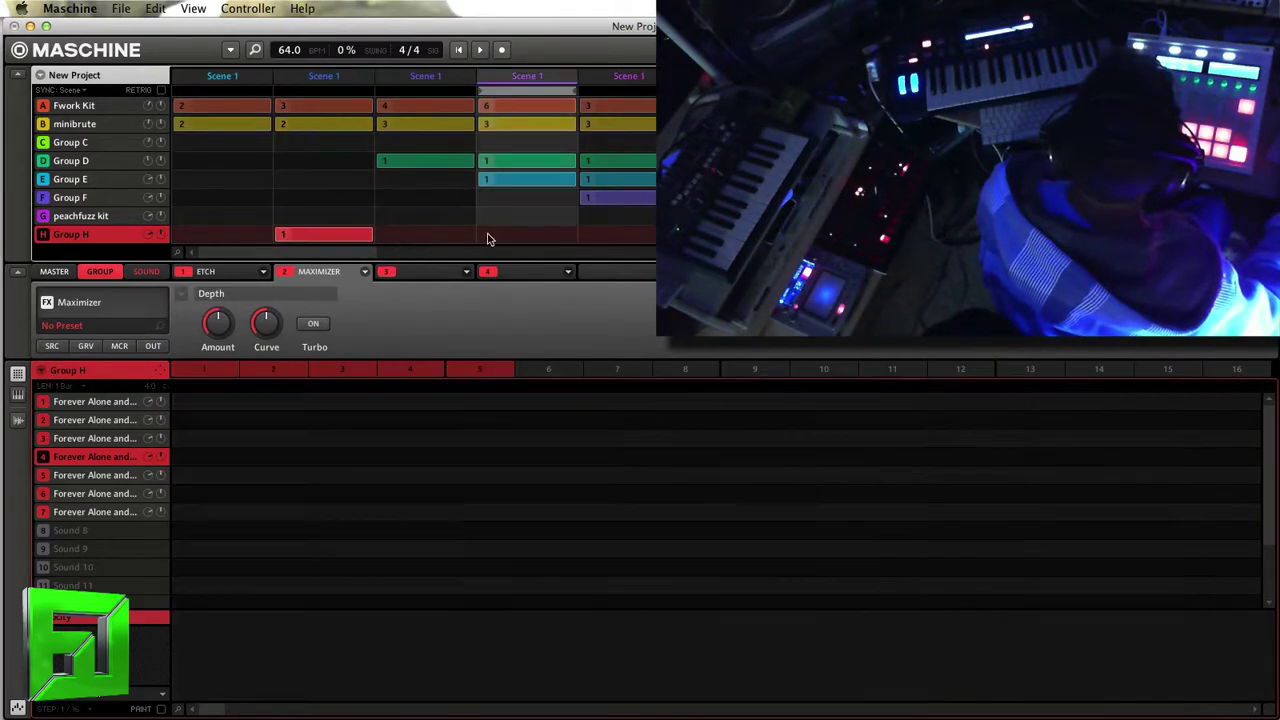
pyautogui.click(295, 376)
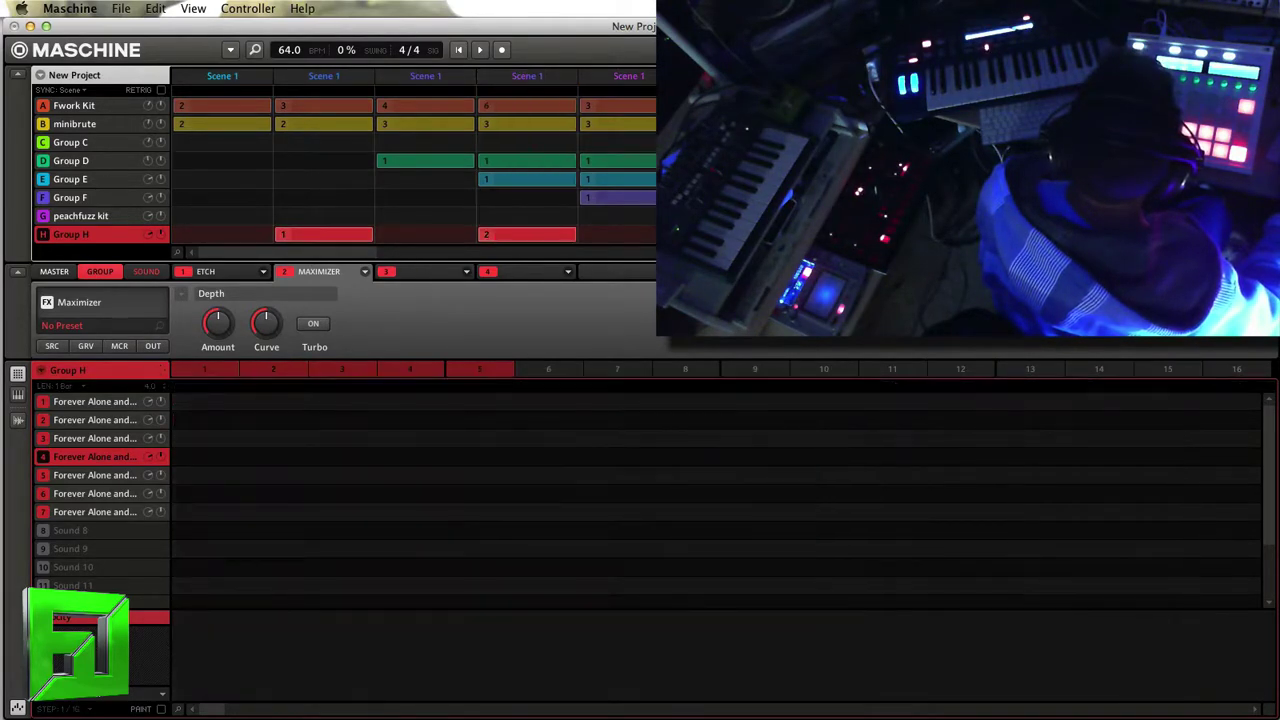
pyautogui.click(629, 241)
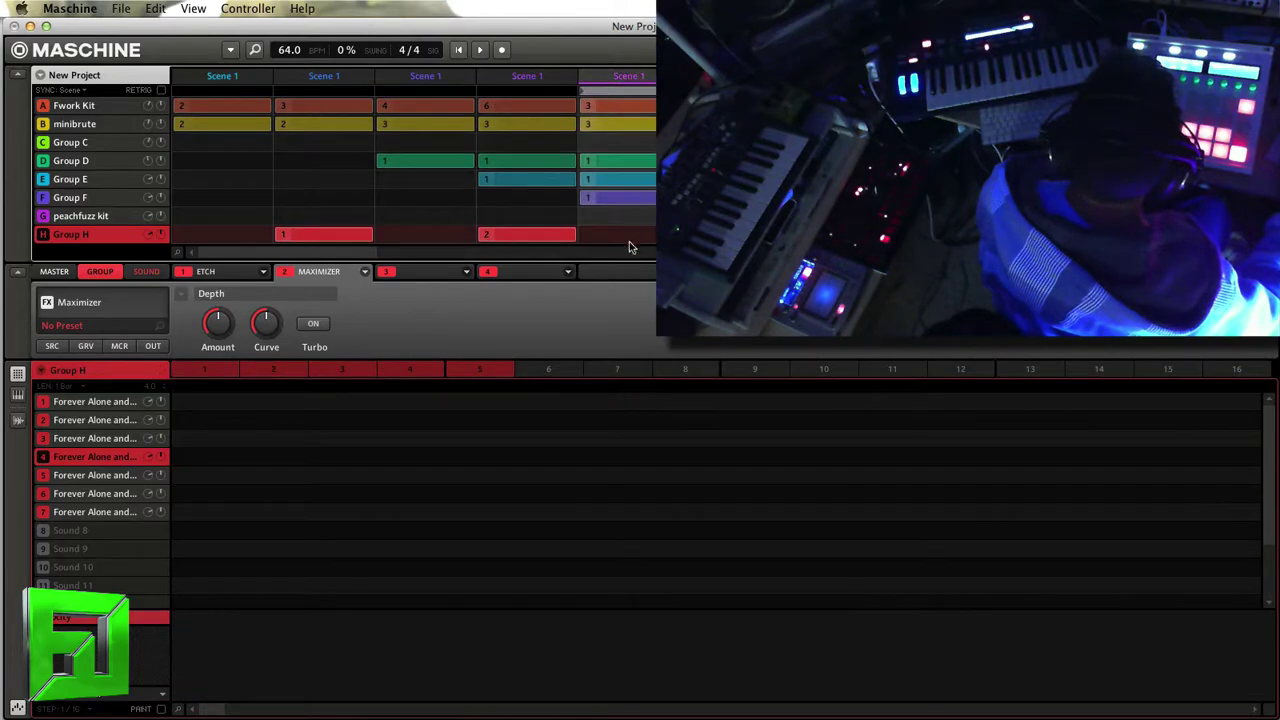
pyautogui.click(344, 374)
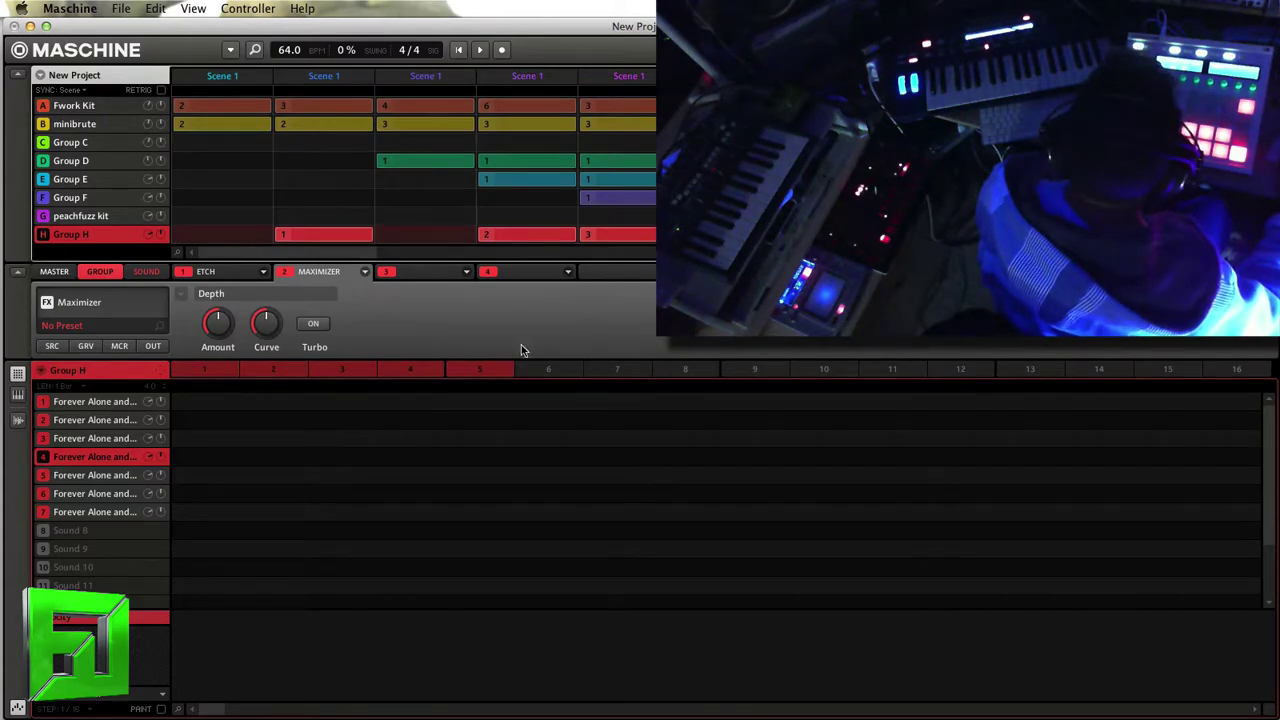
# Step: Place Group H's pattern 4 in the eighth scene and reuse pattern 5 in the eleventh scene
pyautogui.click(432, 368)
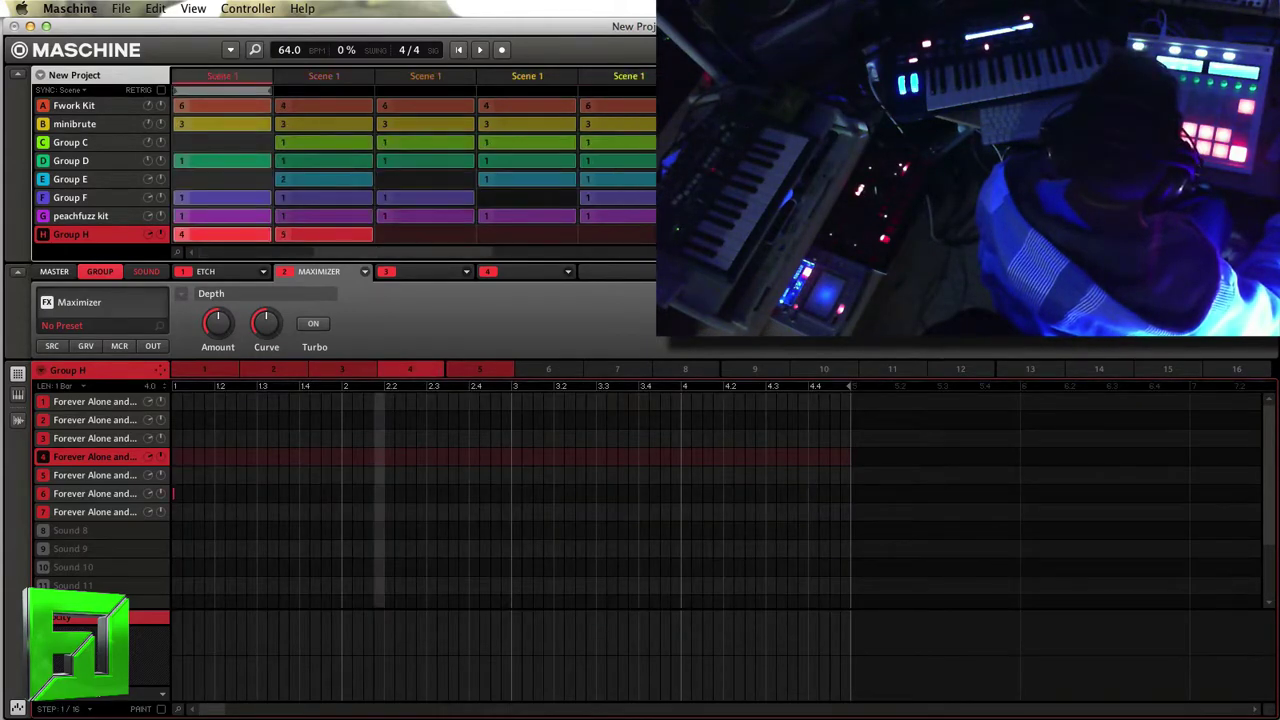
pyautogui.click(545, 236)
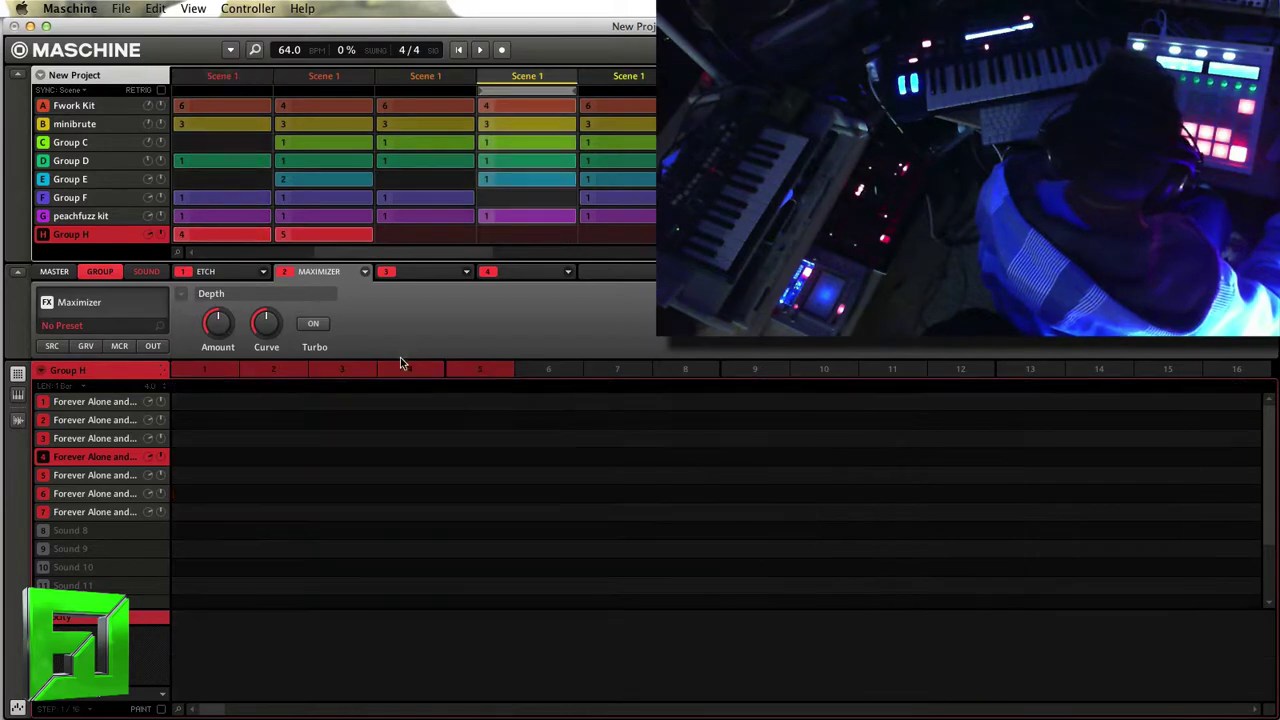
pyautogui.click(456, 368)
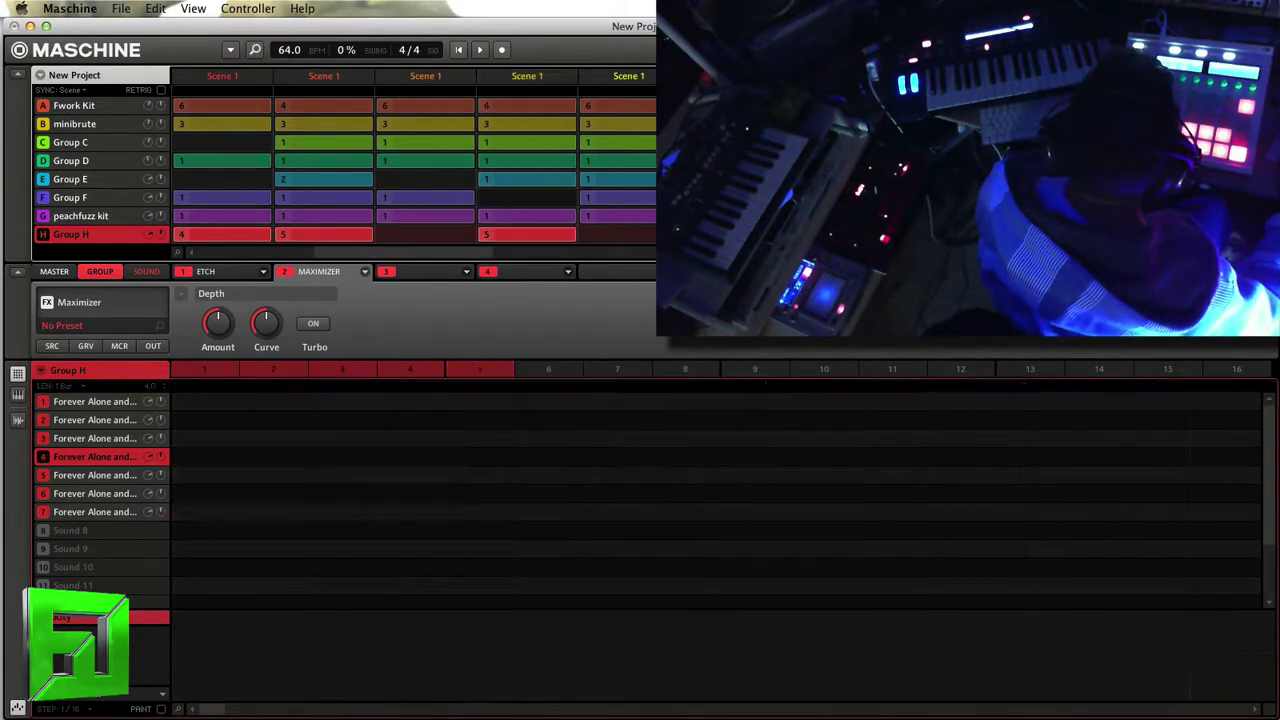
# Step: Play back the full arrangement and review how the group patterns are laid out across all scenes
pyautogui.click(294, 369)
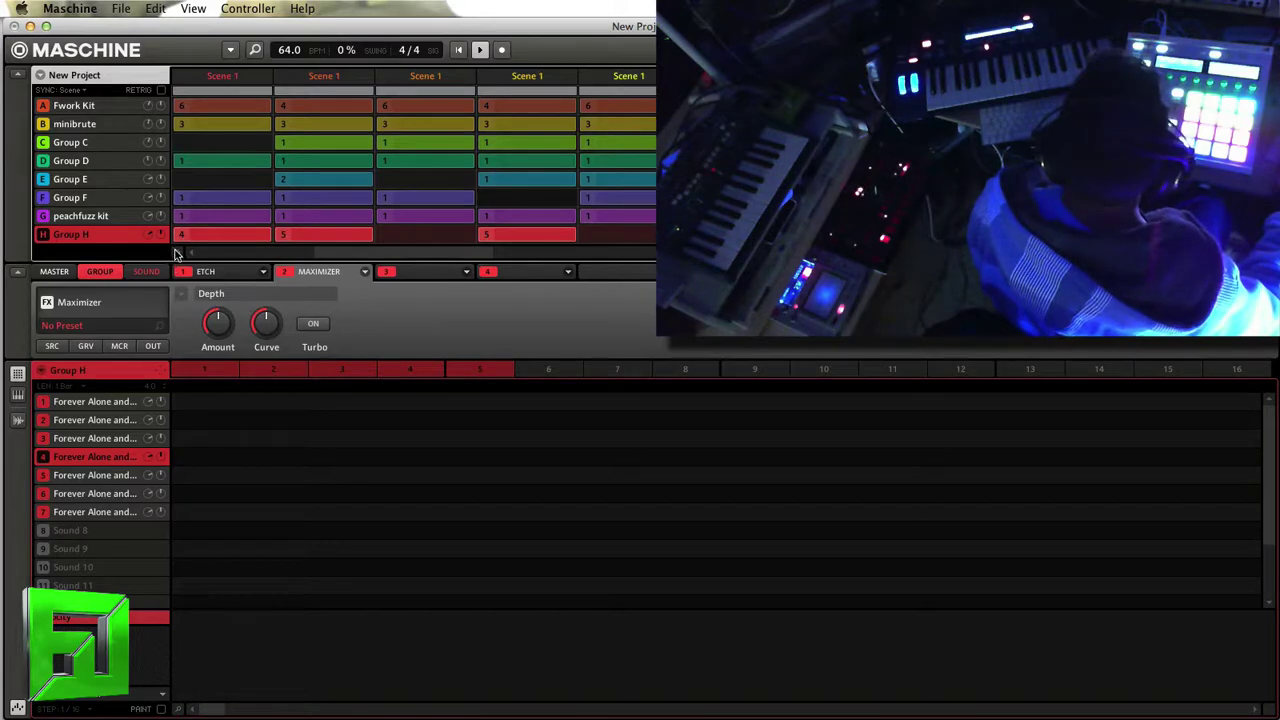
pyautogui.moveTo(175, 254); pyautogui.dragTo(471, 178)
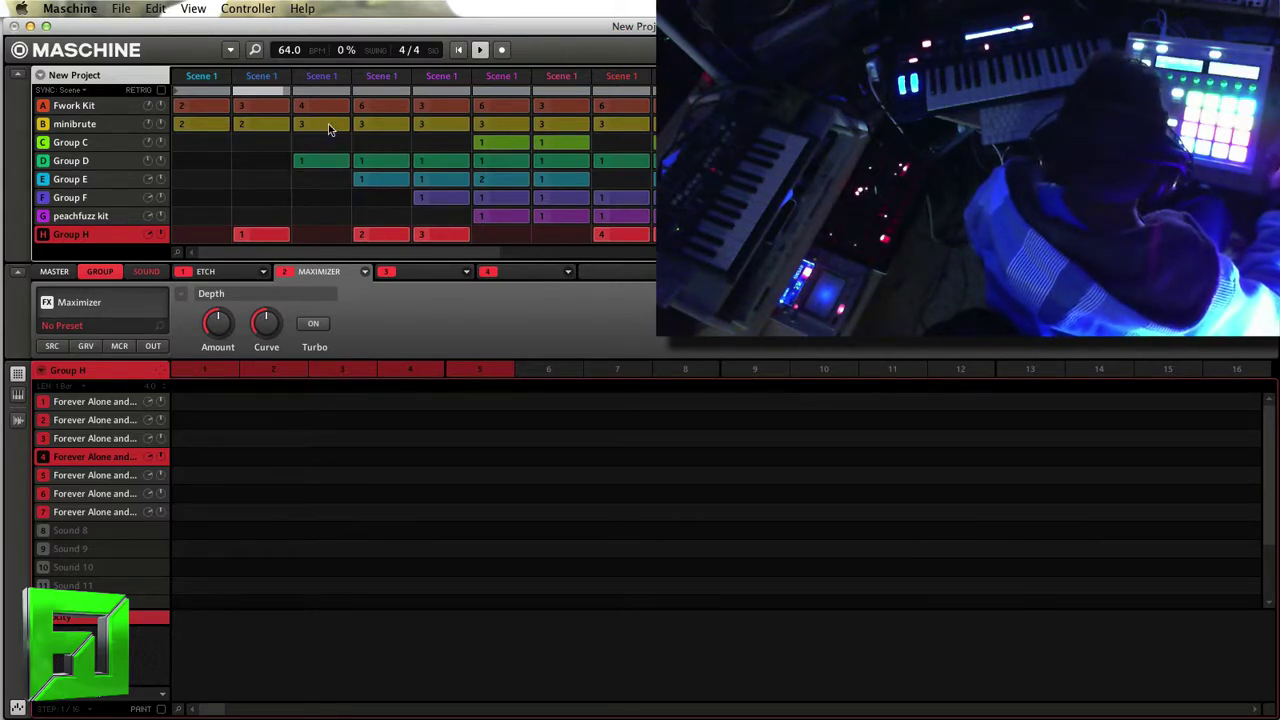
# Step: Assign minibrute's pattern 2 to the fifth and seventh scenes and Fwork Kit's pattern 5 to the fourth scene
pyautogui.click(433, 124)
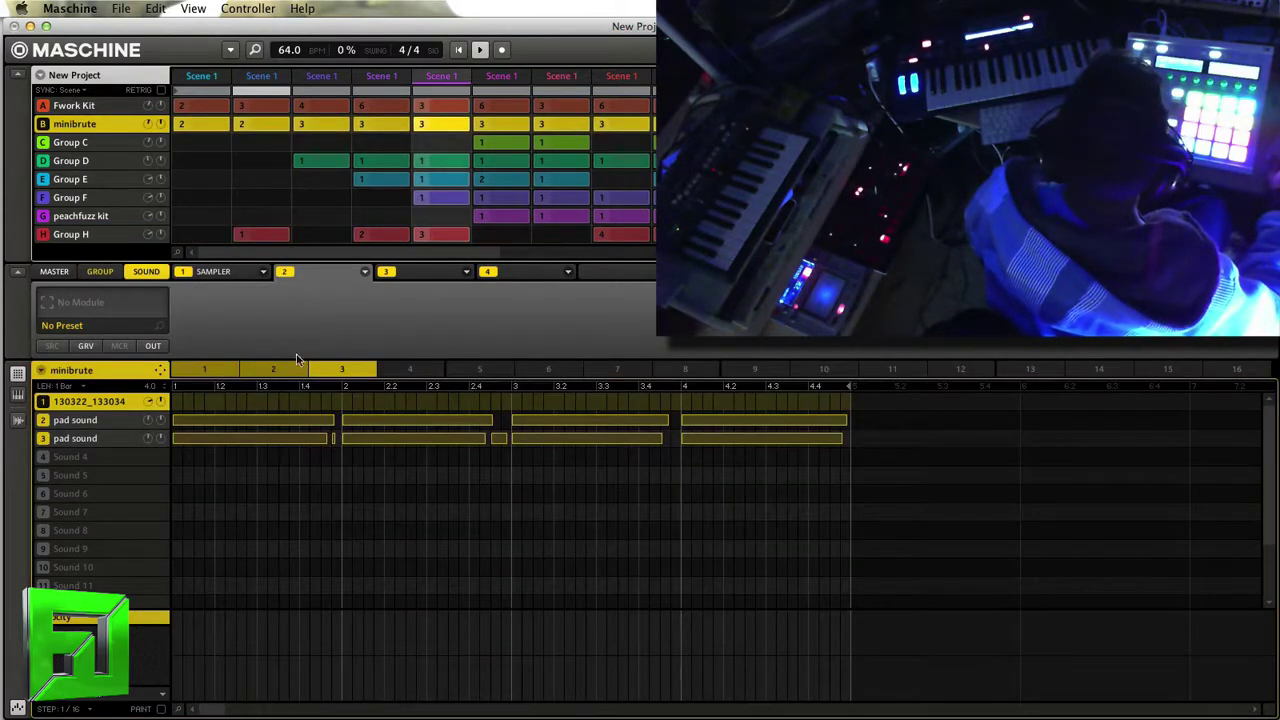
pyautogui.click(273, 370)
pyautogui.click(539, 123)
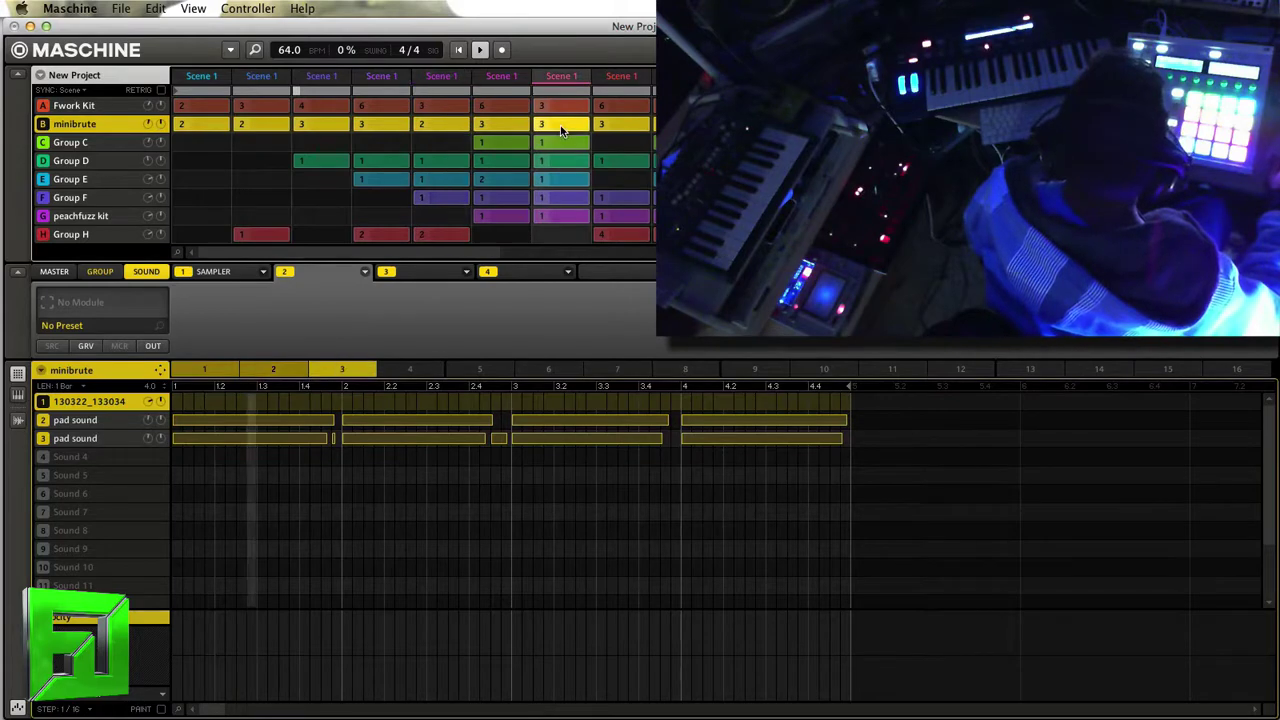
pyautogui.click(273, 370)
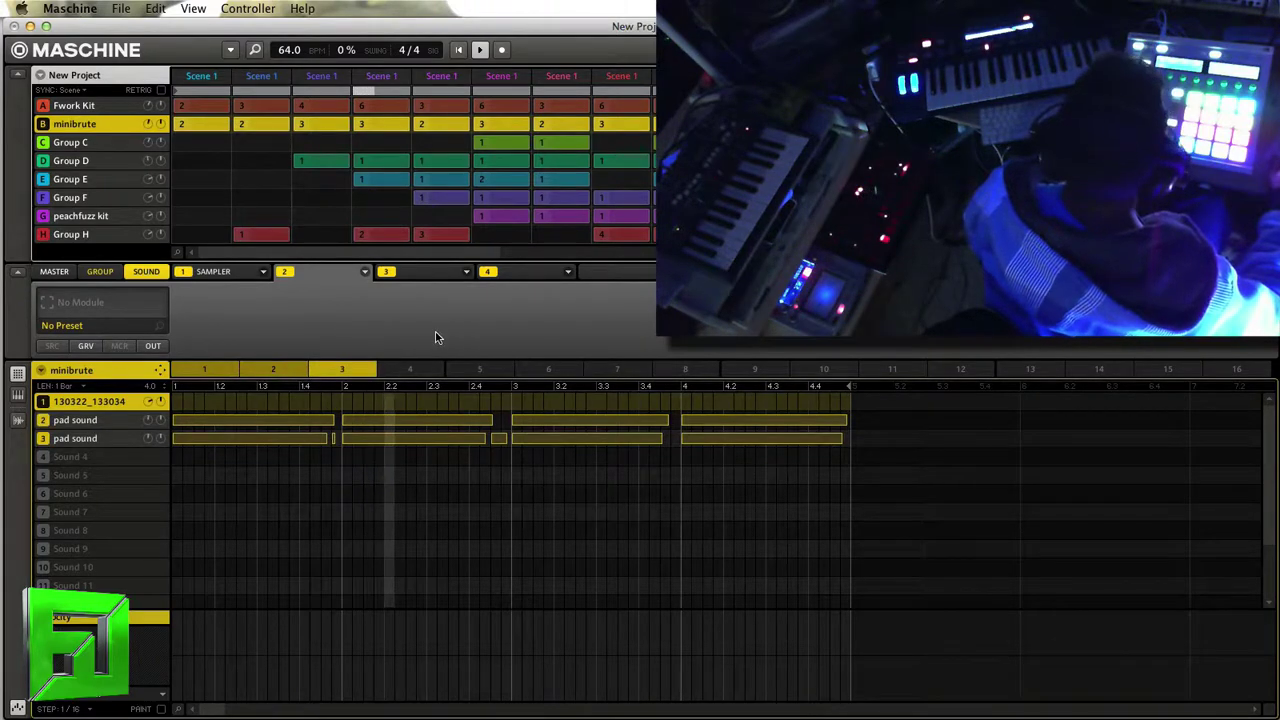
pyautogui.click(284, 373)
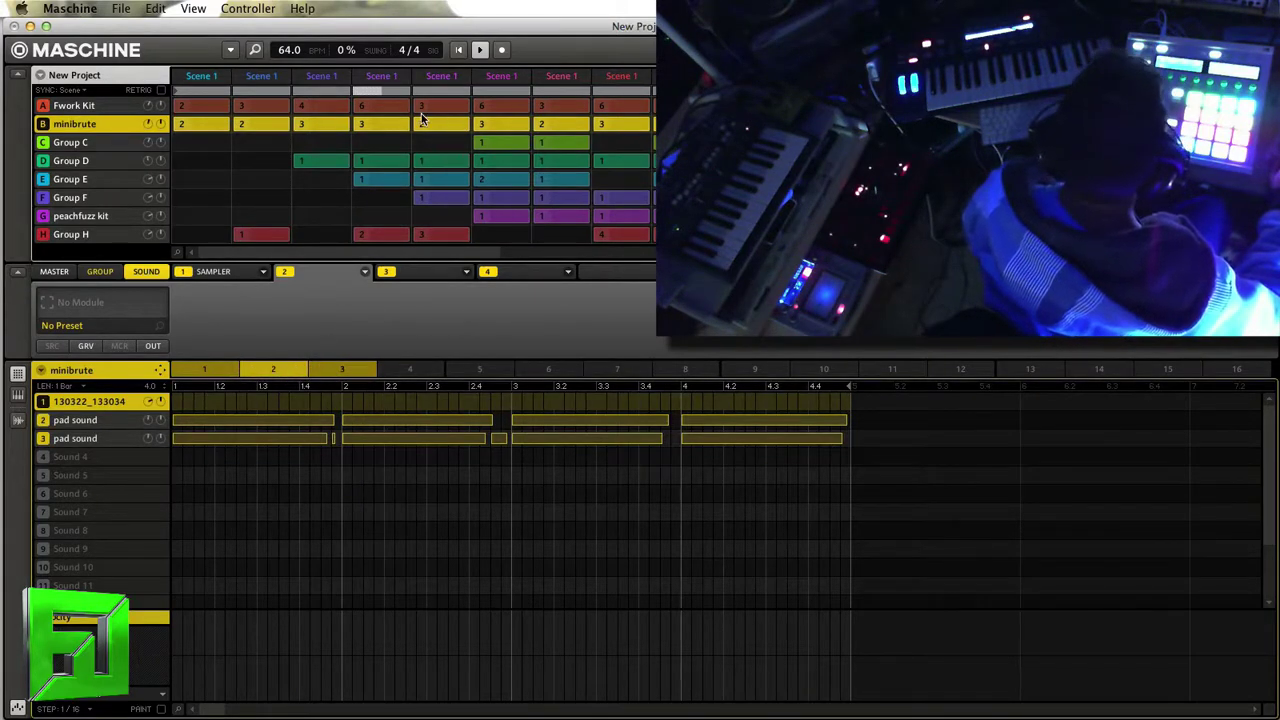
pyautogui.click(380, 106)
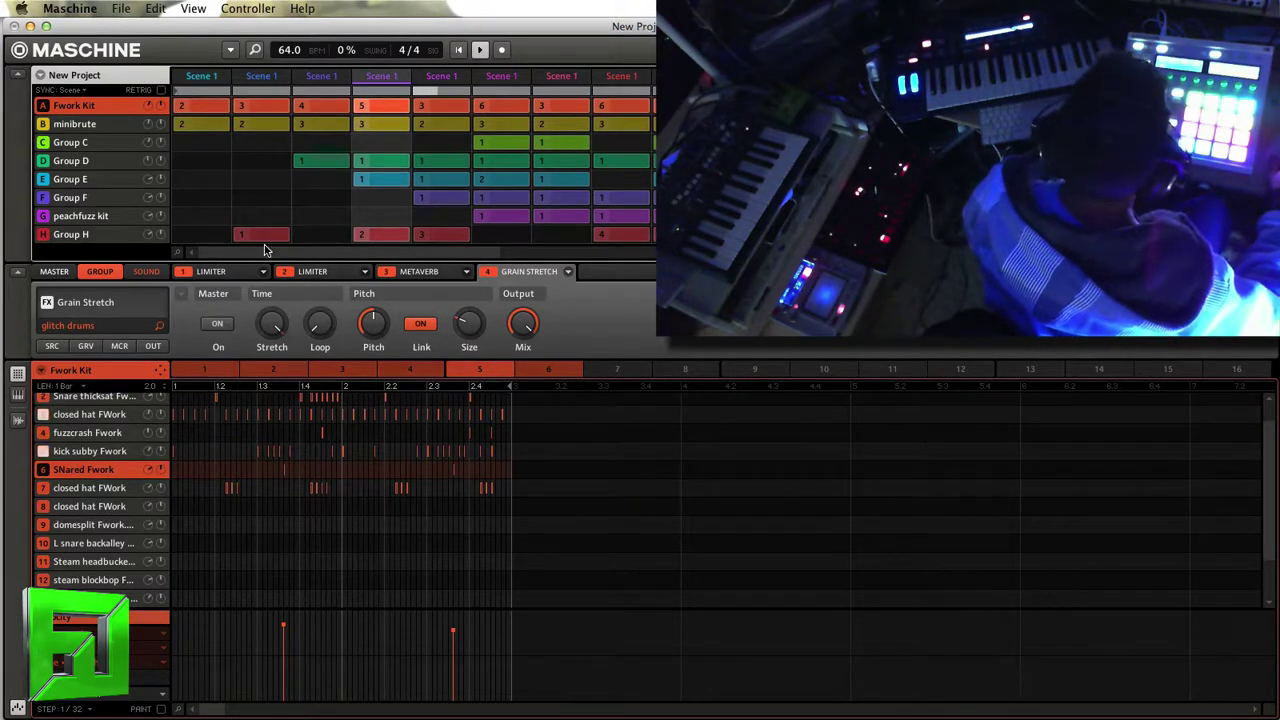
# Step: Load the RC 48 reverb plug-in into Group H's third effect slot
pyautogui.click(122, 237)
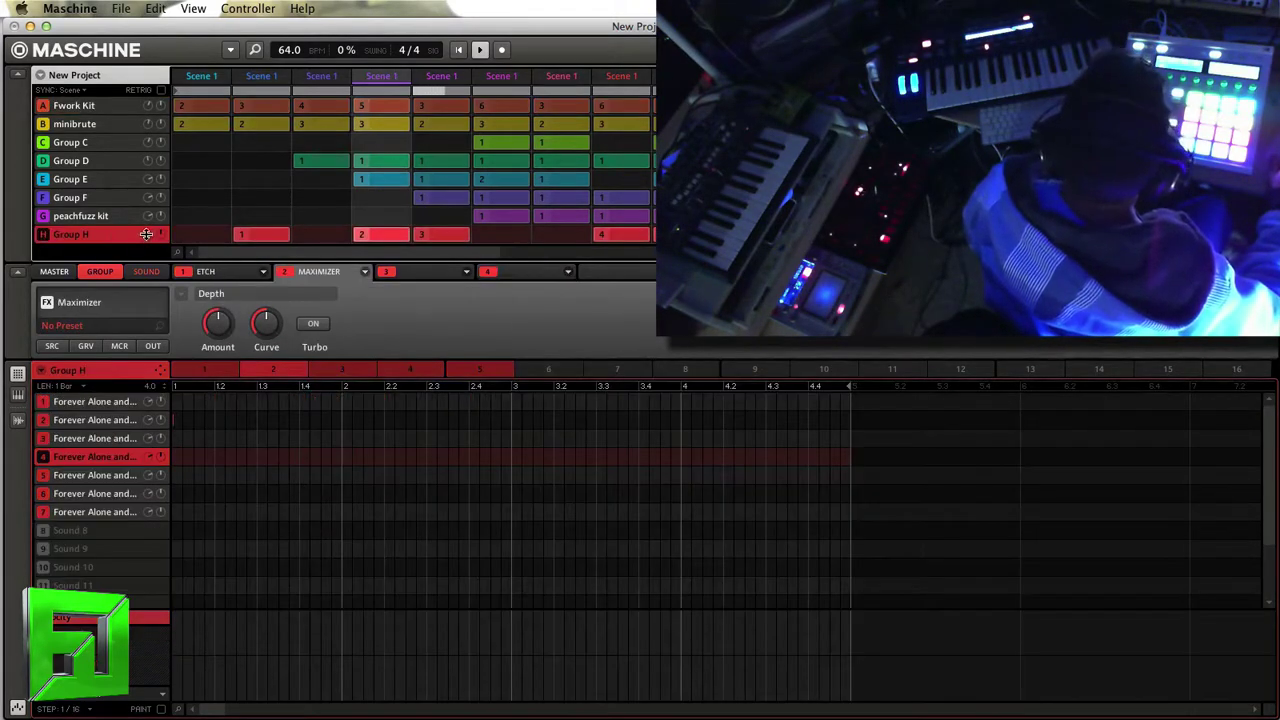
pyautogui.click(466, 273)
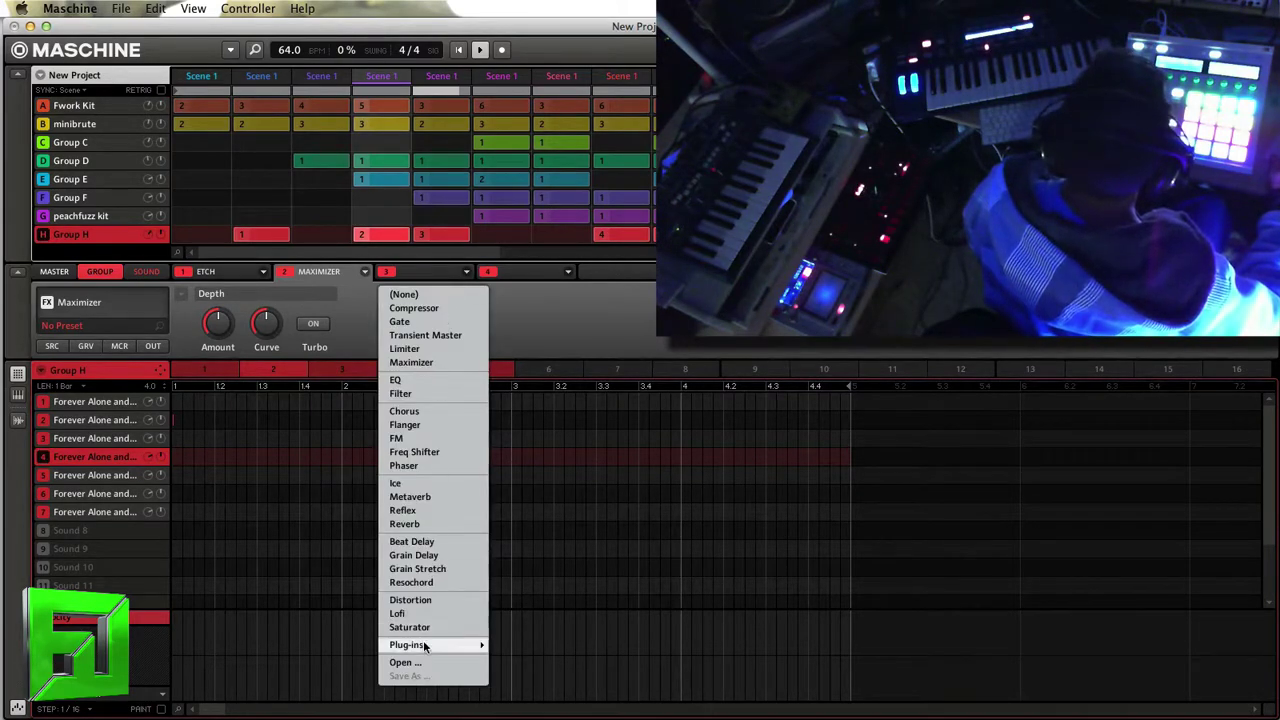
pyautogui.moveTo(423, 641)
pyautogui.scroll(-10, 577, 591)
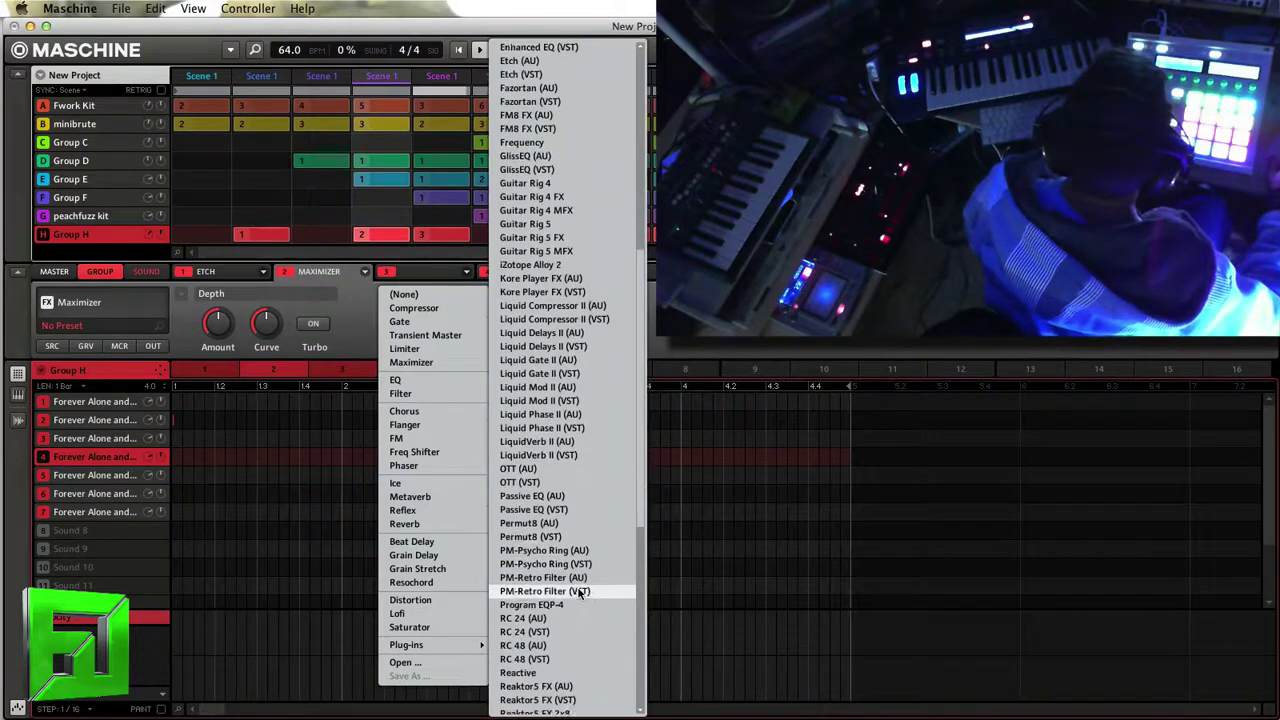
pyautogui.click(557, 645)
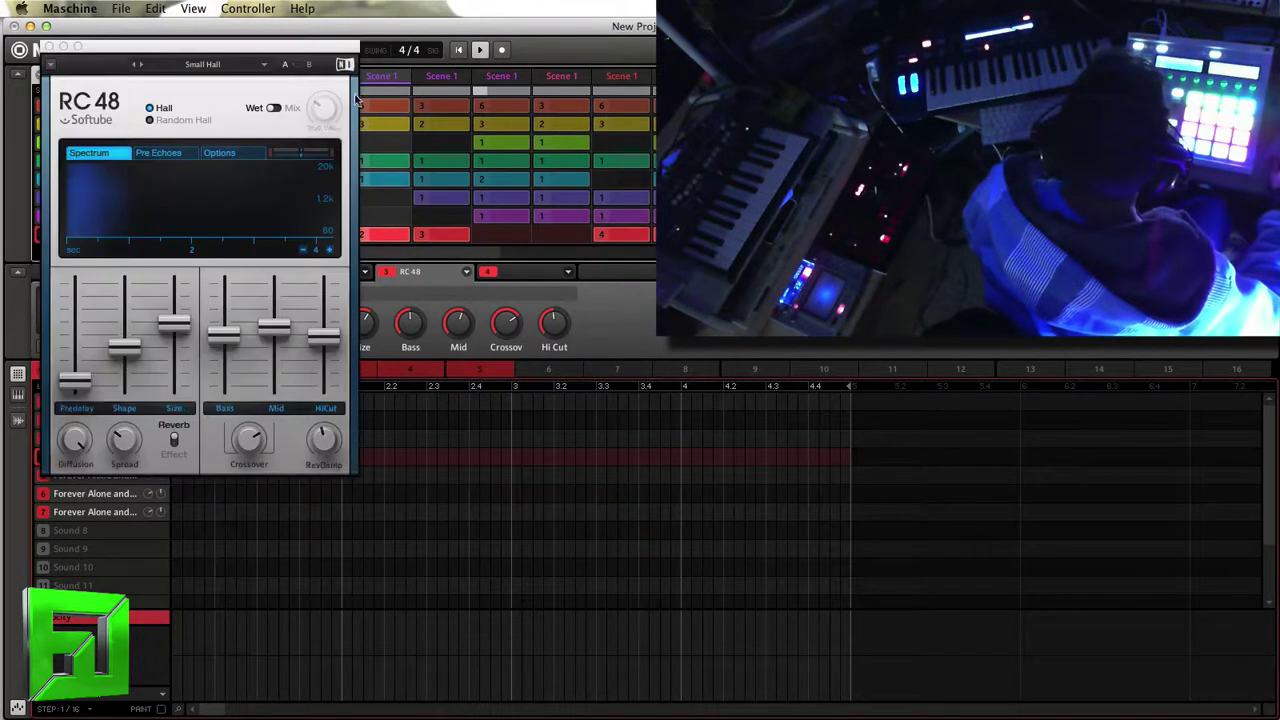
# Step: Switch the RC 48 from Wet to Mix at 37% and load the Large Hall & Echoes preset from Classic Halls
pyautogui.click(268, 108)
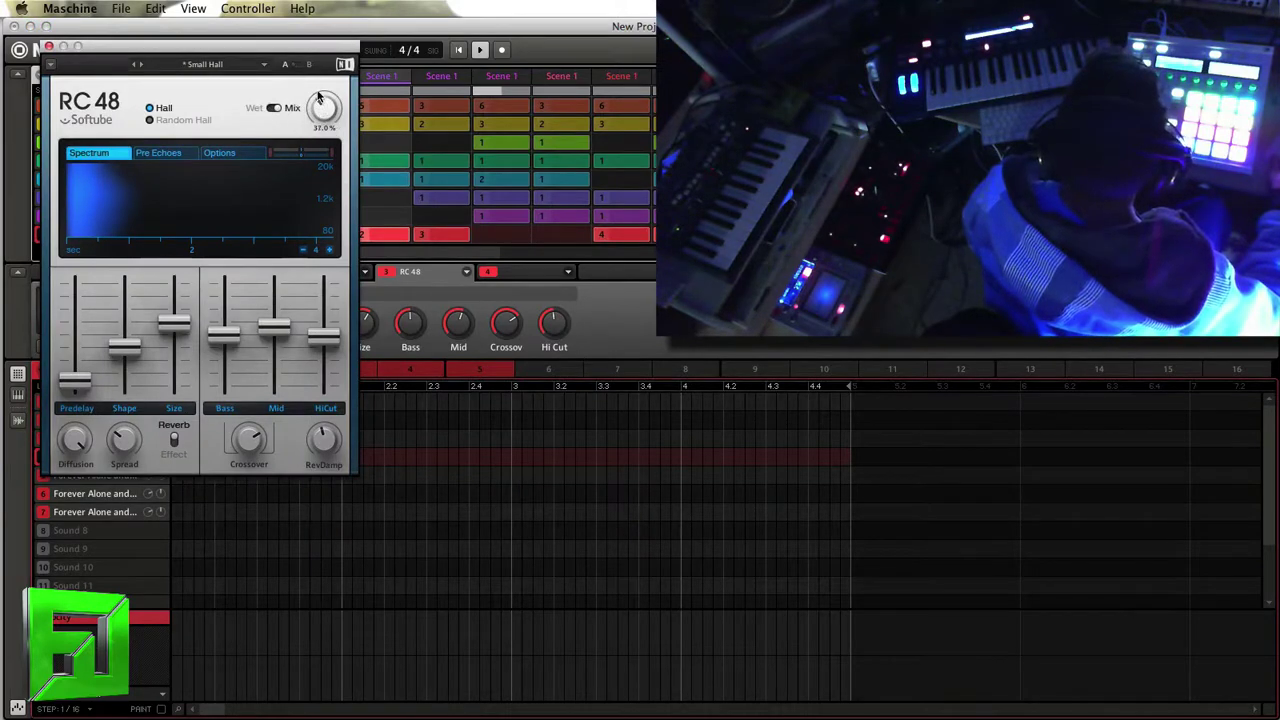
pyautogui.click(226, 64)
pyautogui.moveTo(205, 88)
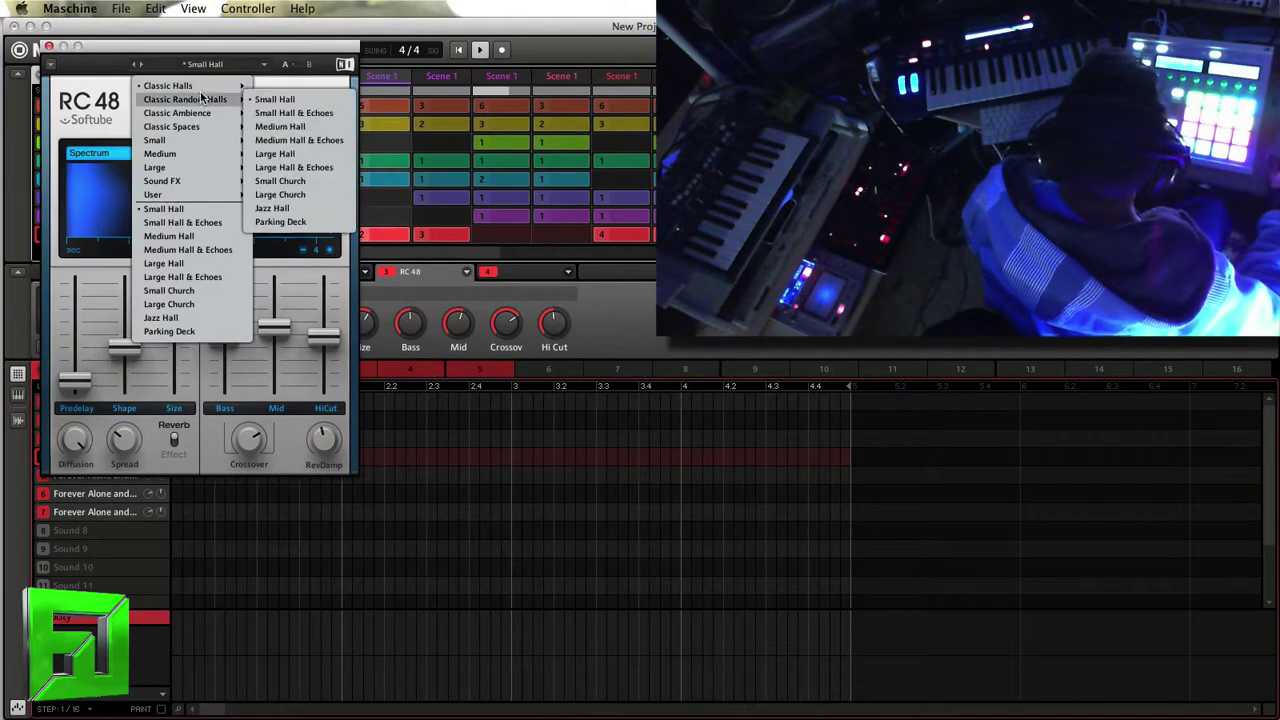
pyautogui.click(293, 168)
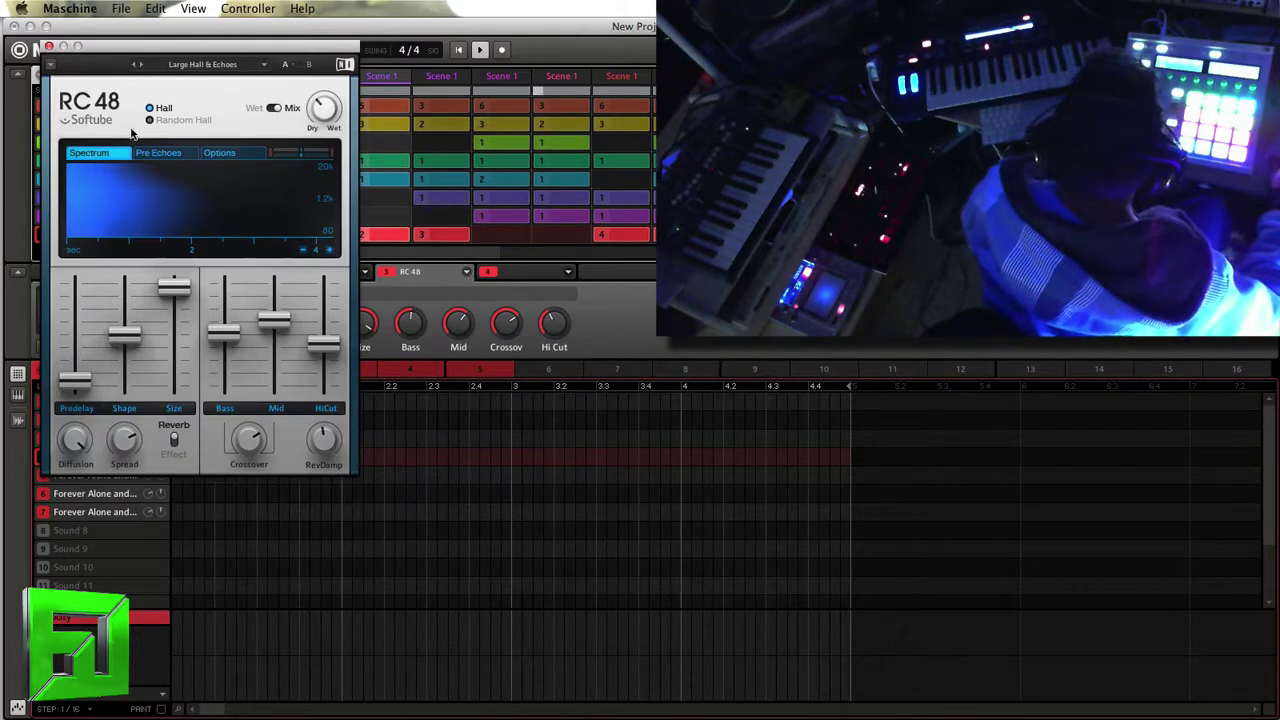
# Step: Raise the RC 48's wet mix slightly and adjust Group H's volume, then close the reverb window
pyautogui.moveTo(330, 342)
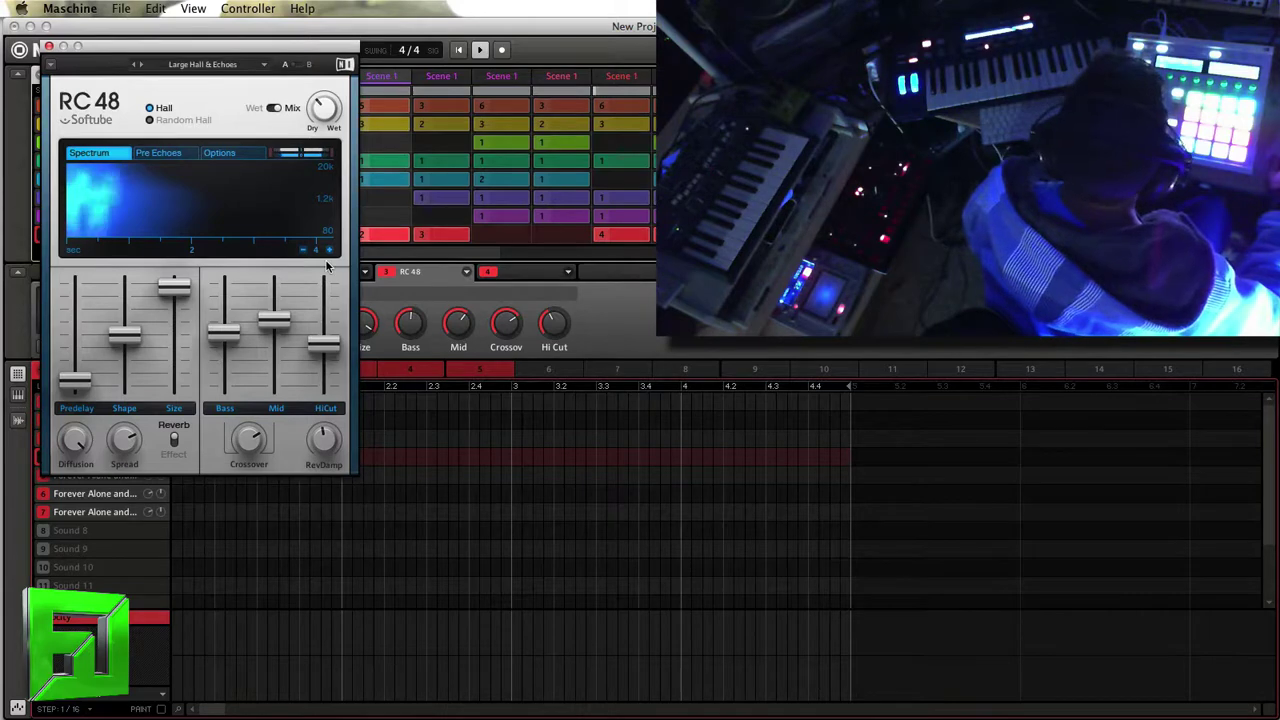
pyautogui.moveTo(320, 114); pyautogui.dragTo(316, 96)
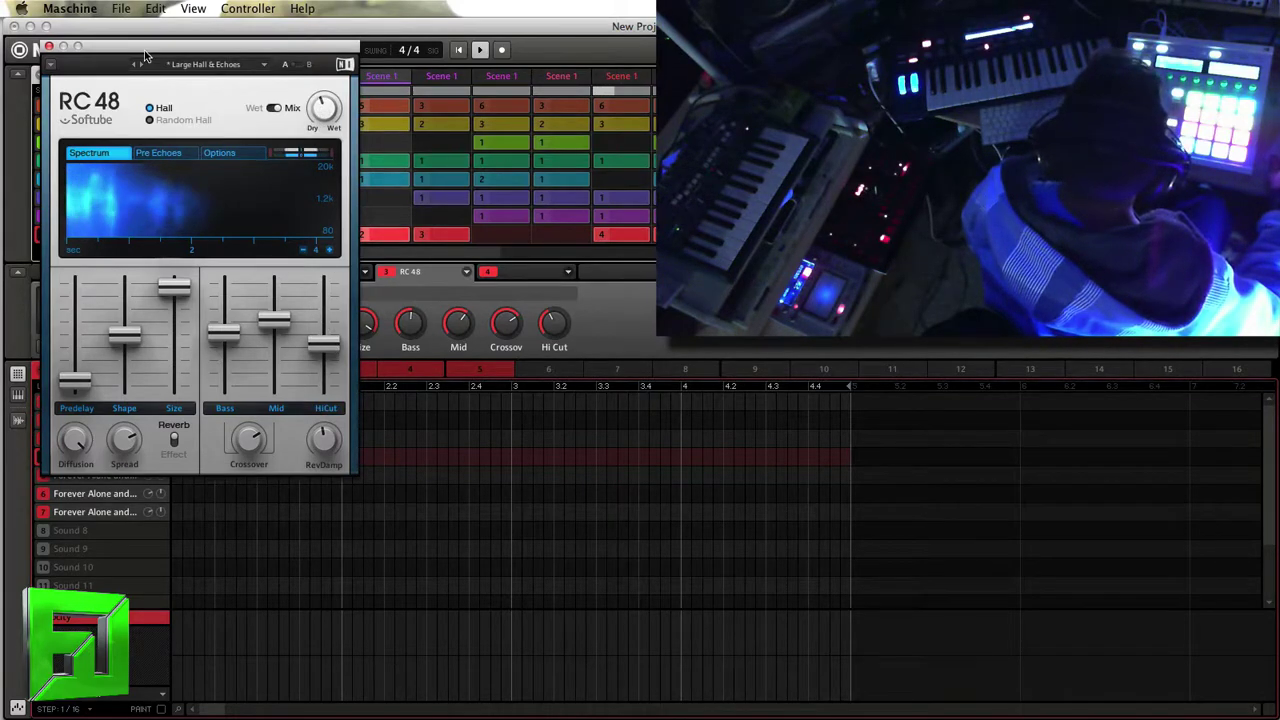
pyautogui.moveTo(142, 54); pyautogui.dragTo(365, 57)
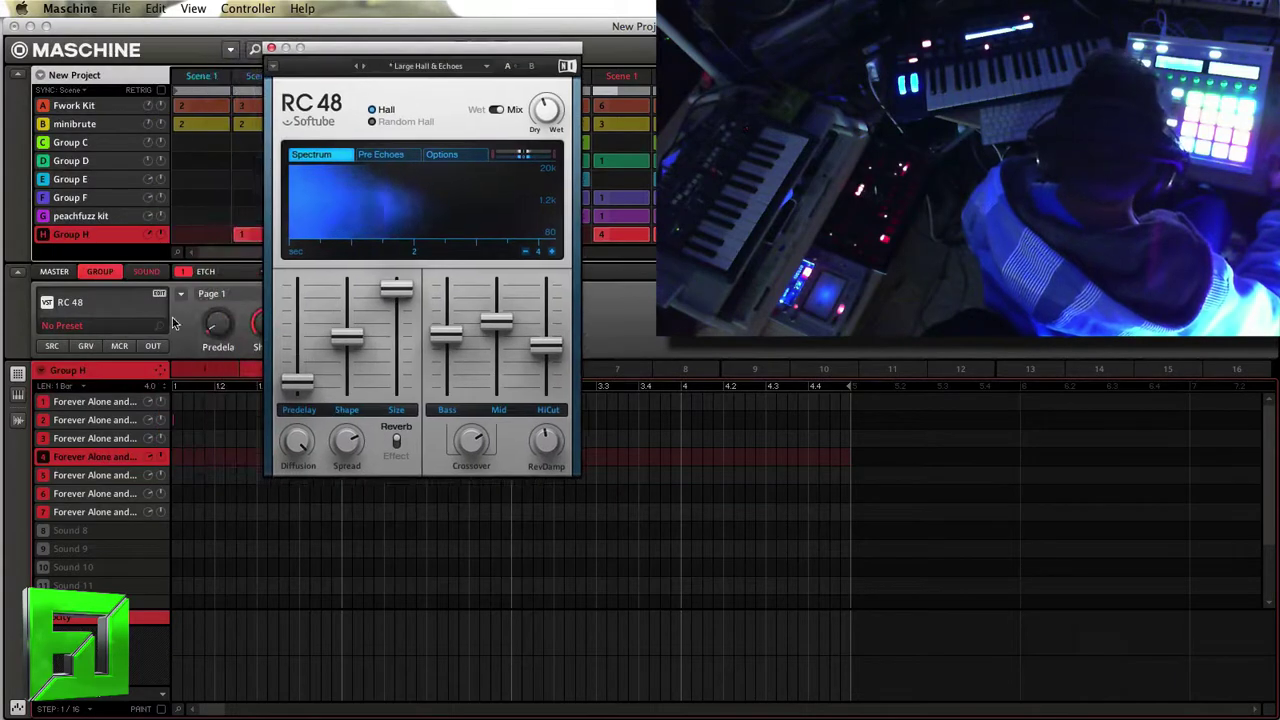
pyautogui.click(148, 236)
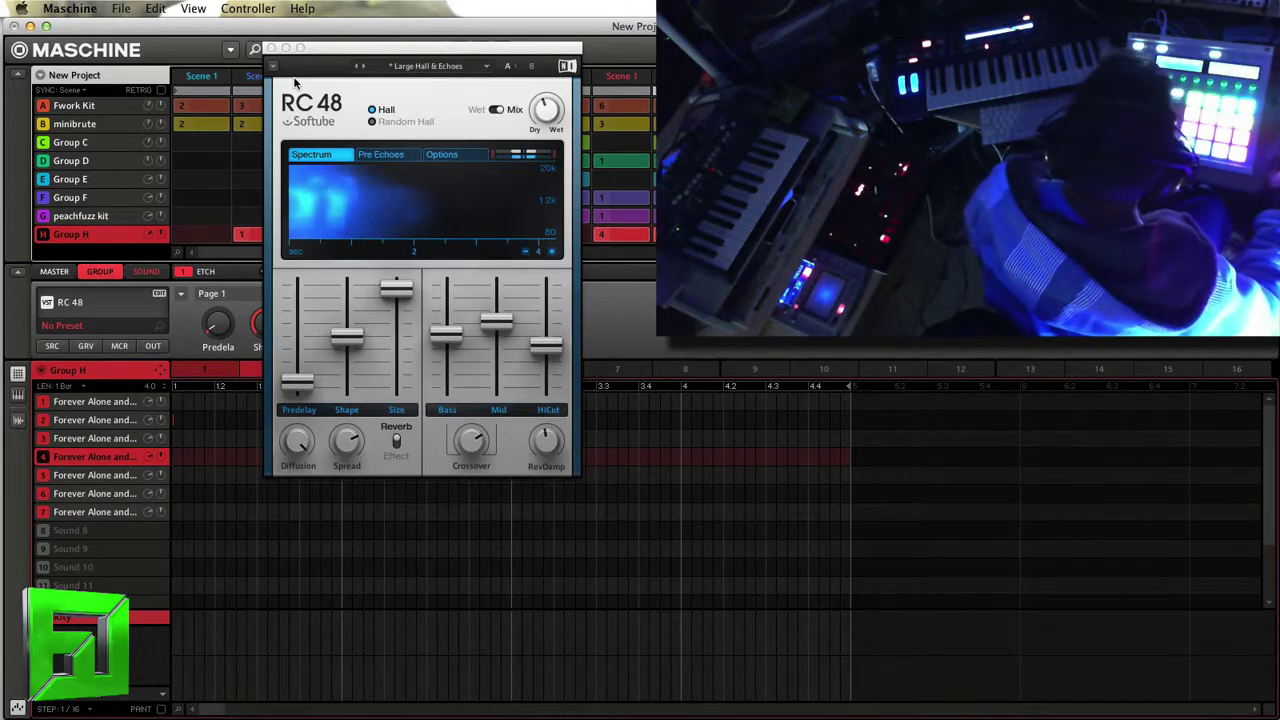
pyautogui.click(271, 49)
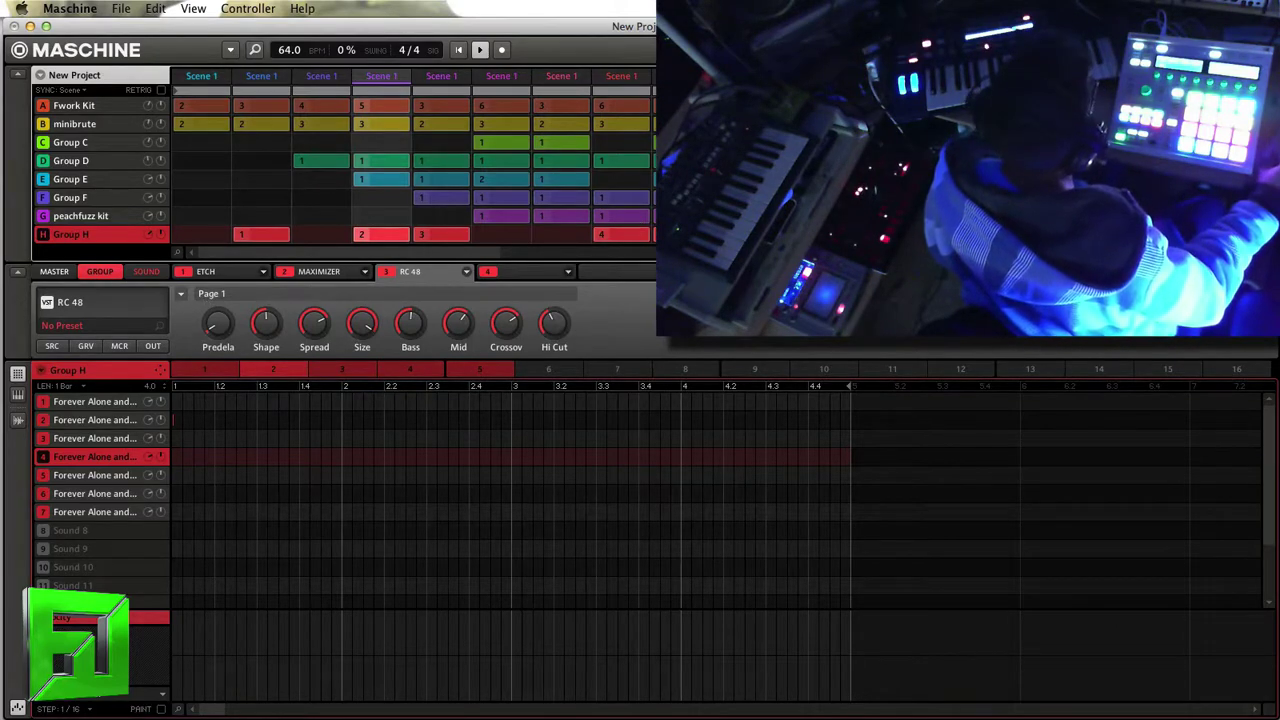
# Step: Select Group D to bring up its Omnisphere sound and pattern
pyautogui.click(70, 160)
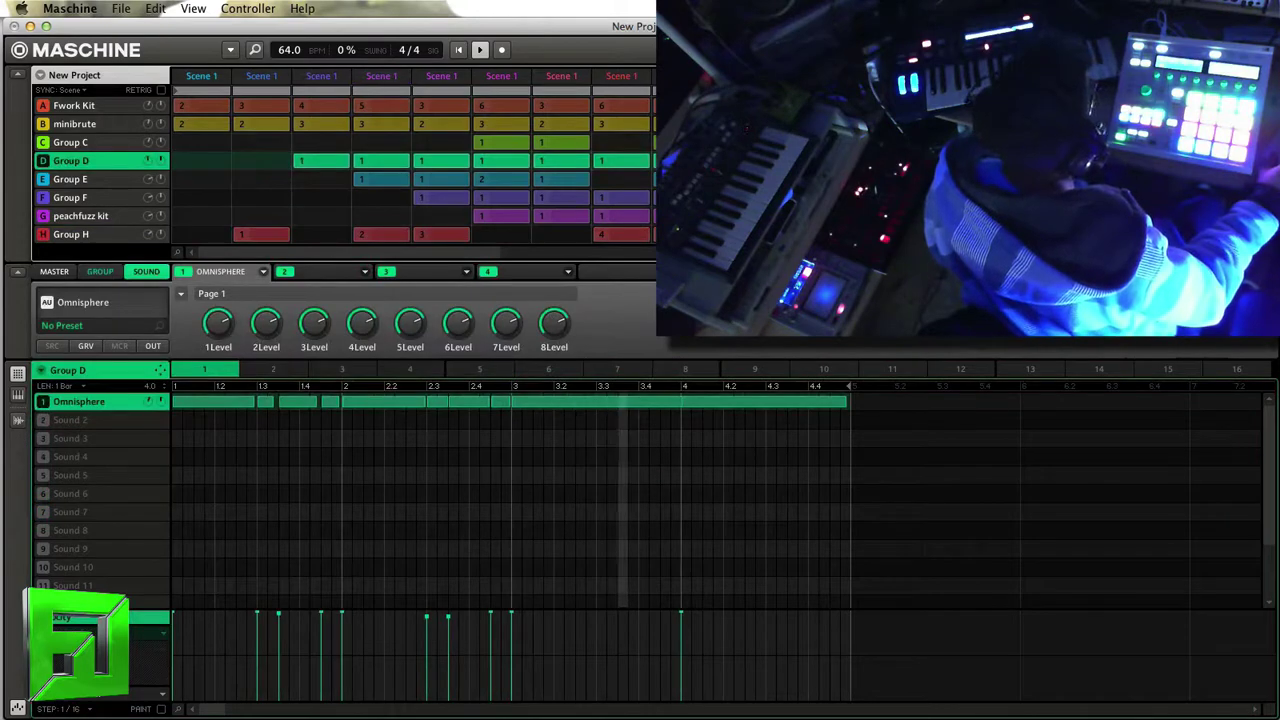